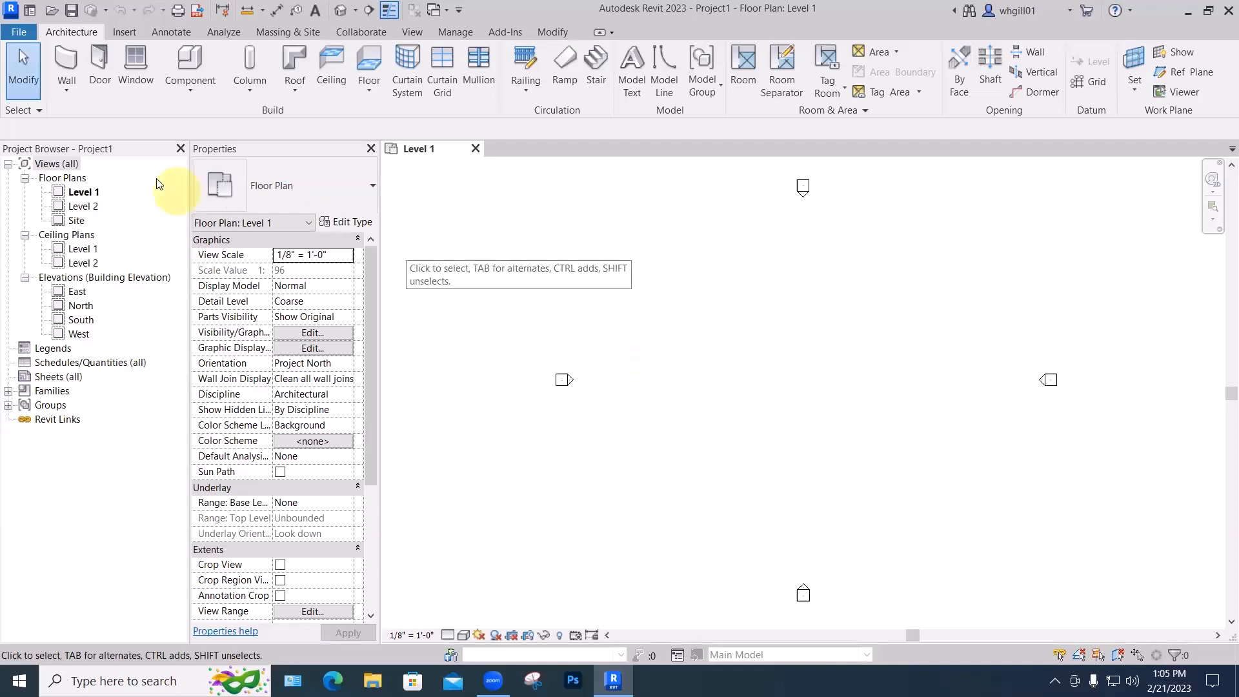
Draw a rectangular room of architectural walls in the Level 1 floor plan using the Interior - 4 7/8" Partition (1-hr) type.
{"action": "left_click", "coordinate": [69, 194]}
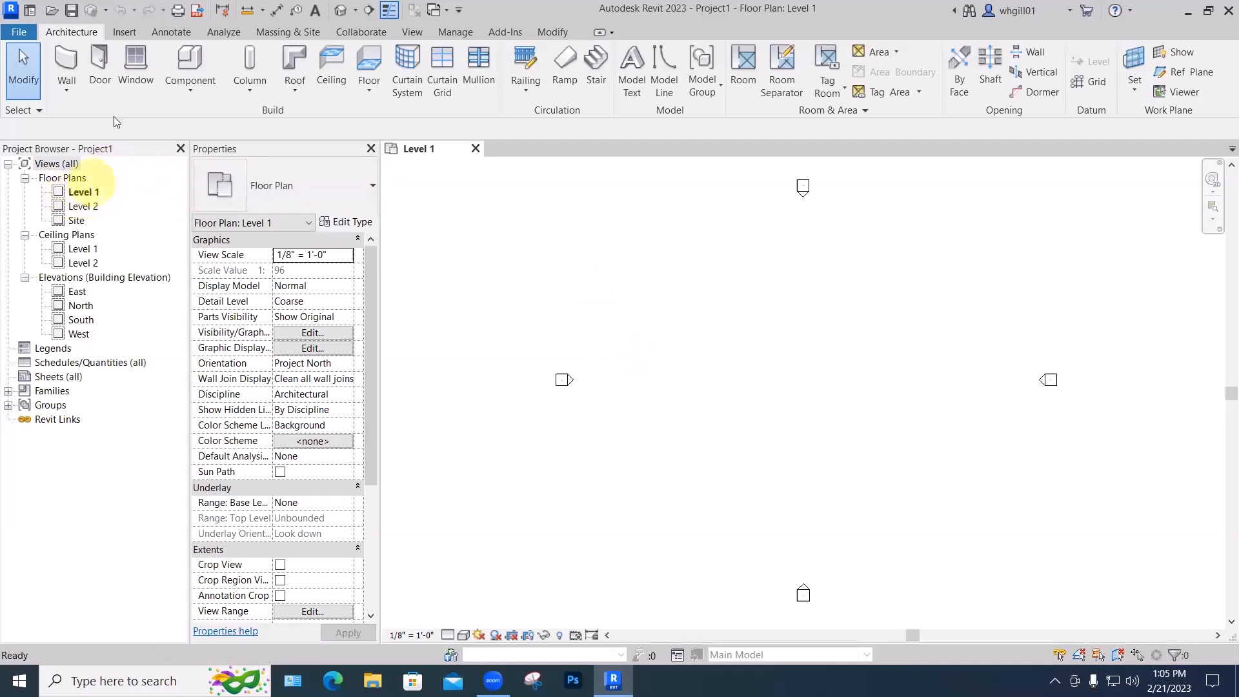
{"action": "left_click", "coordinate": [75, 94]}
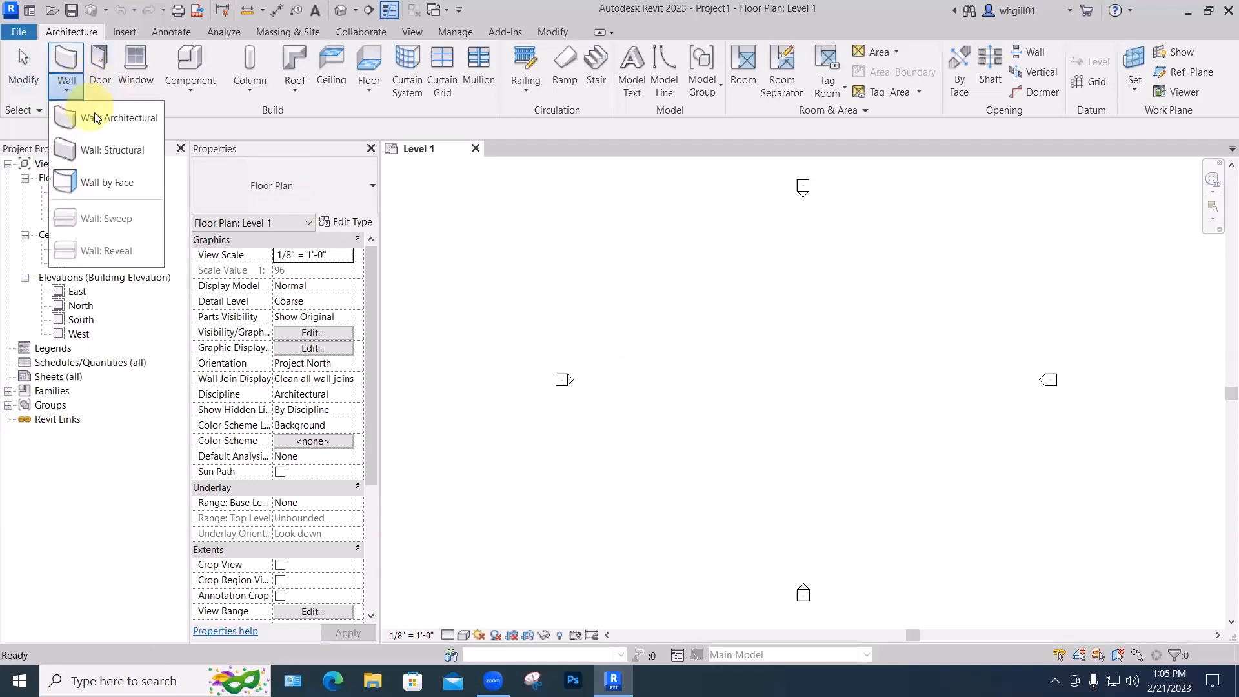
{"action": "left_click", "coordinate": [219, 185]}
{"action": "left_click", "coordinate": [320, 270]}
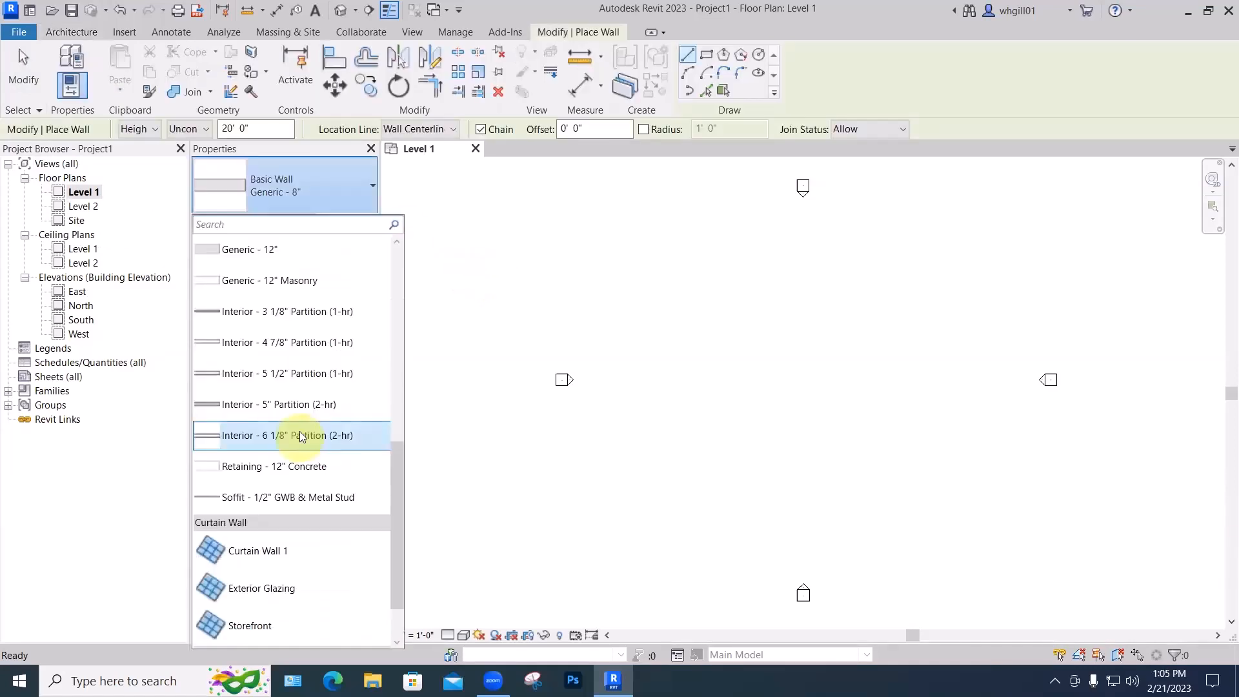
{"action": "left_click", "coordinate": [301, 343]}
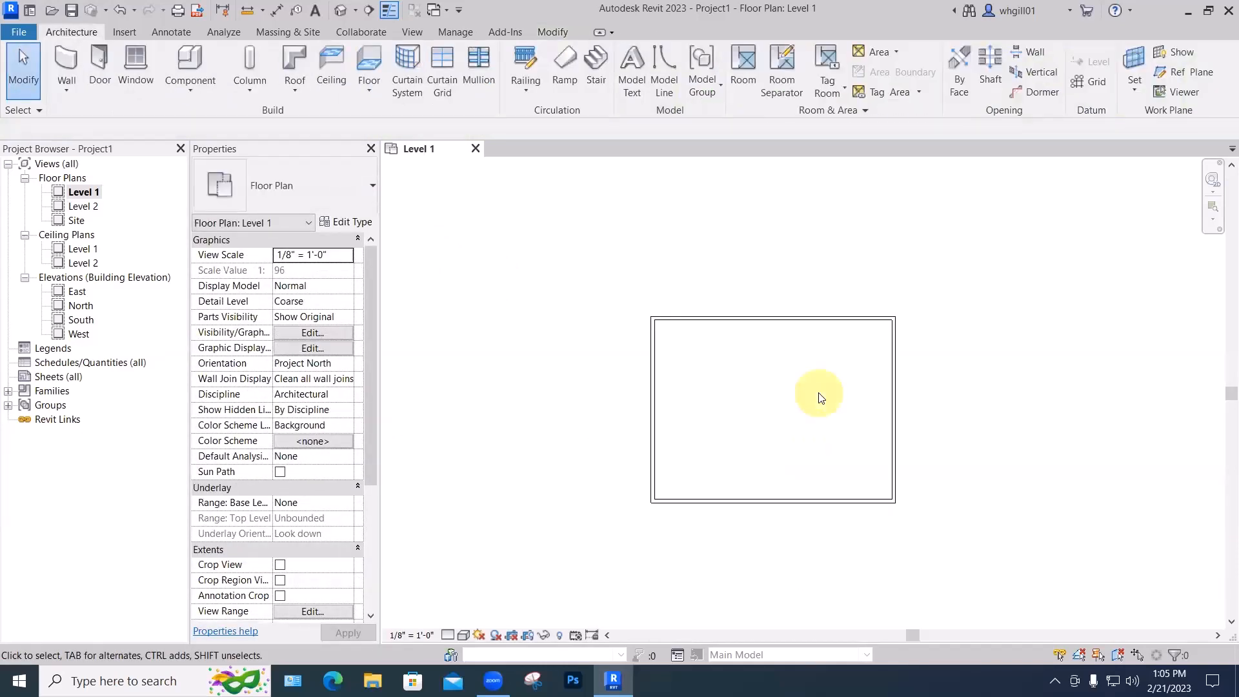
Create a Wood Joist 10" - Wood Finish floor filling the rectangular room on Level 1.
{"action": "left_click", "coordinate": [369, 88]}
{"action": "left_click", "coordinate": [366, 94]}
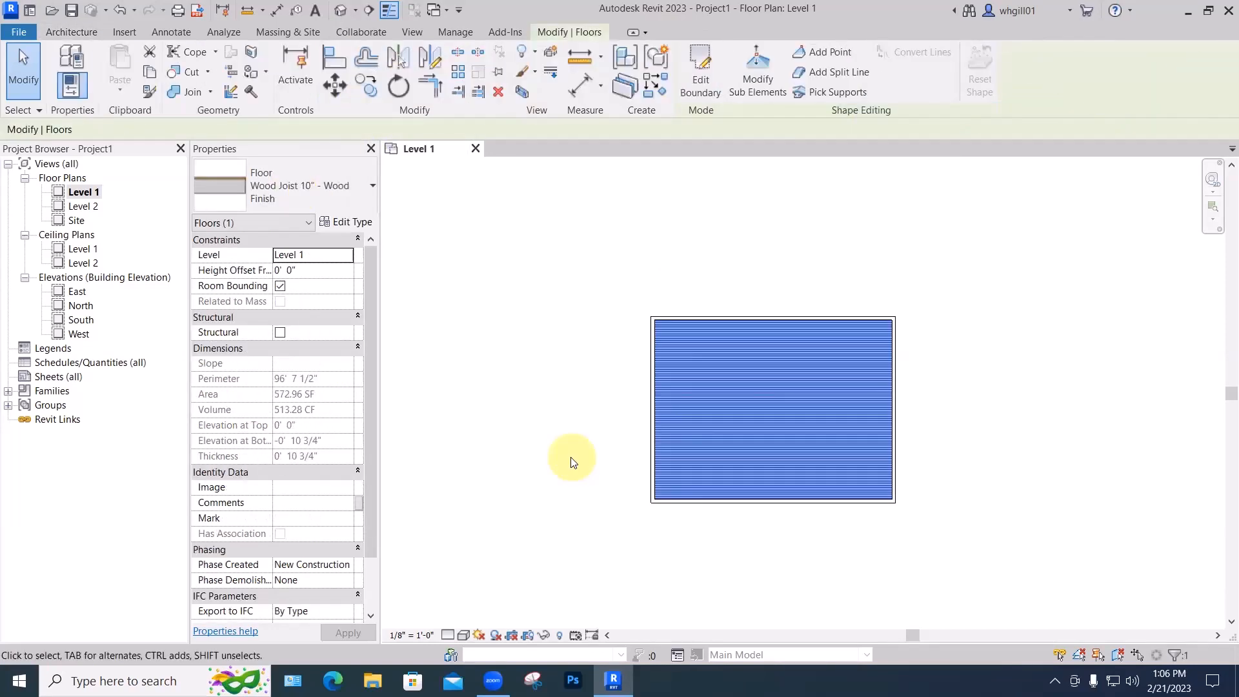
Open the Level 1 ceiling plan and place a 2' x 4' ACT System ceiling in the room.
{"action": "left_click", "coordinate": [85, 250]}
{"action": "double_click", "coordinate": [84, 250]}
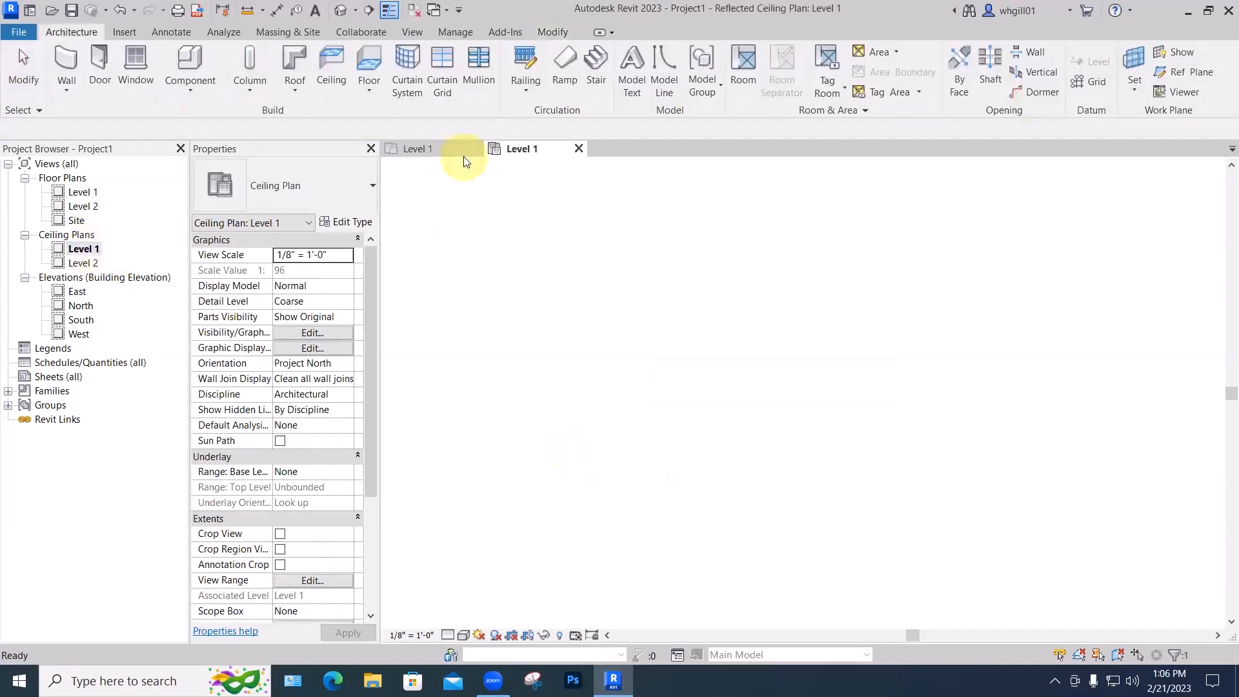
{"action": "key", "text": "Escape"}
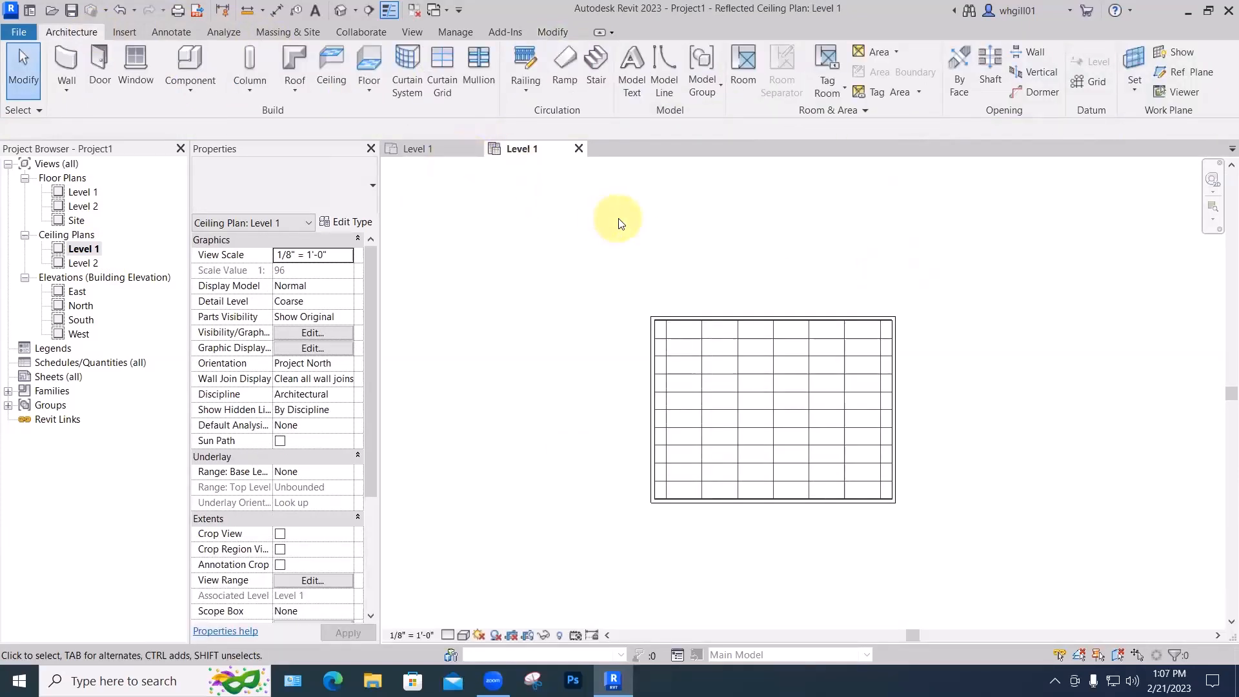
Tile the Level 1 ceiling plan and floor plan side by side, fit both views and activate the floor plan.
{"action": "key", "text": "w"}
{"action": "key", "text": "t"}
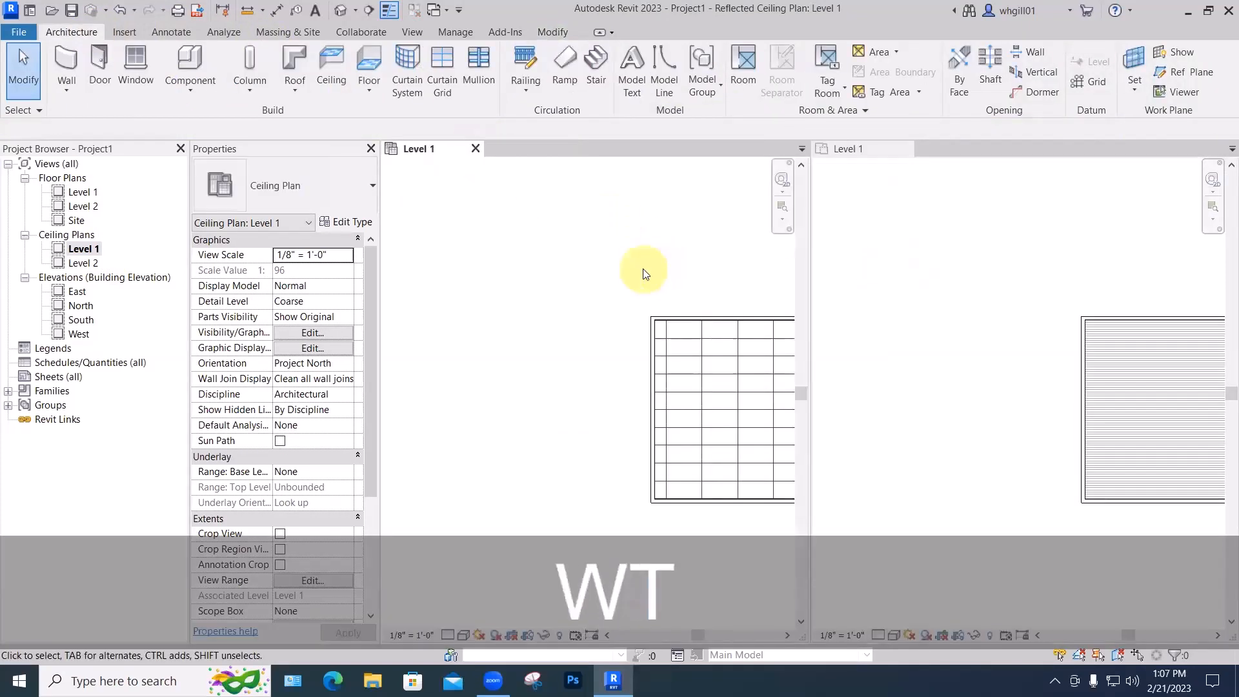
{"action": "key", "text": "z"}
{"action": "key", "text": "a"}
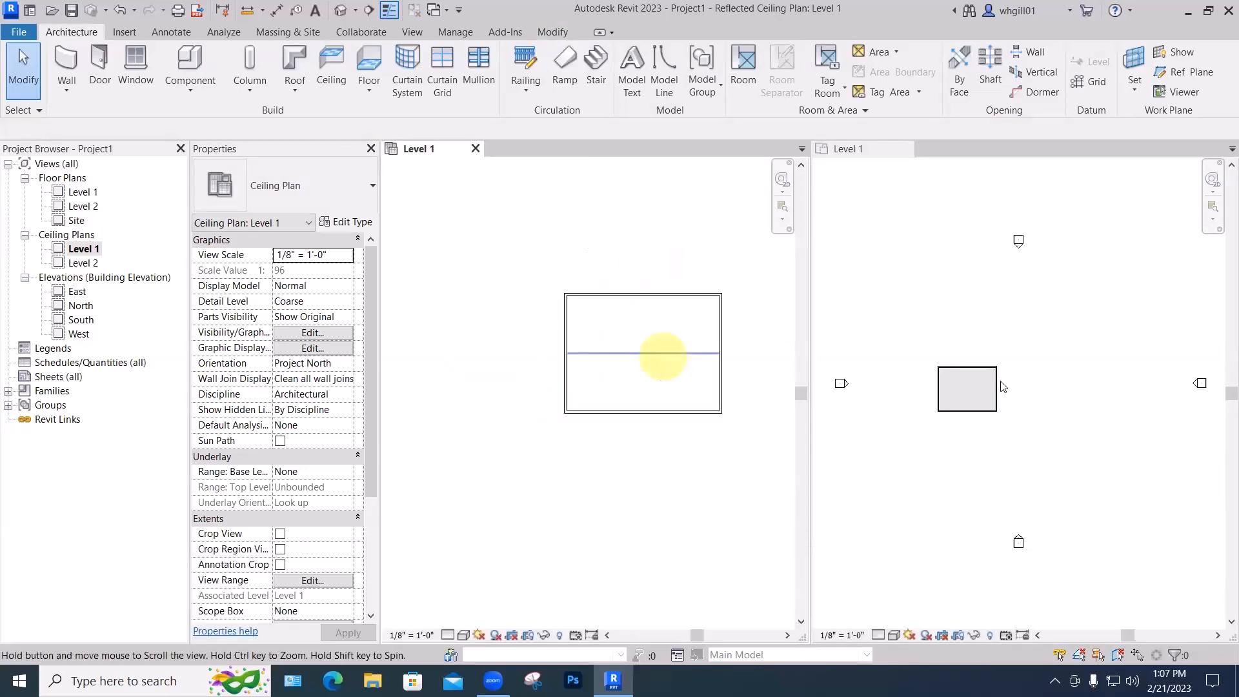
{"action": "left_click", "coordinate": [1016, 355]}
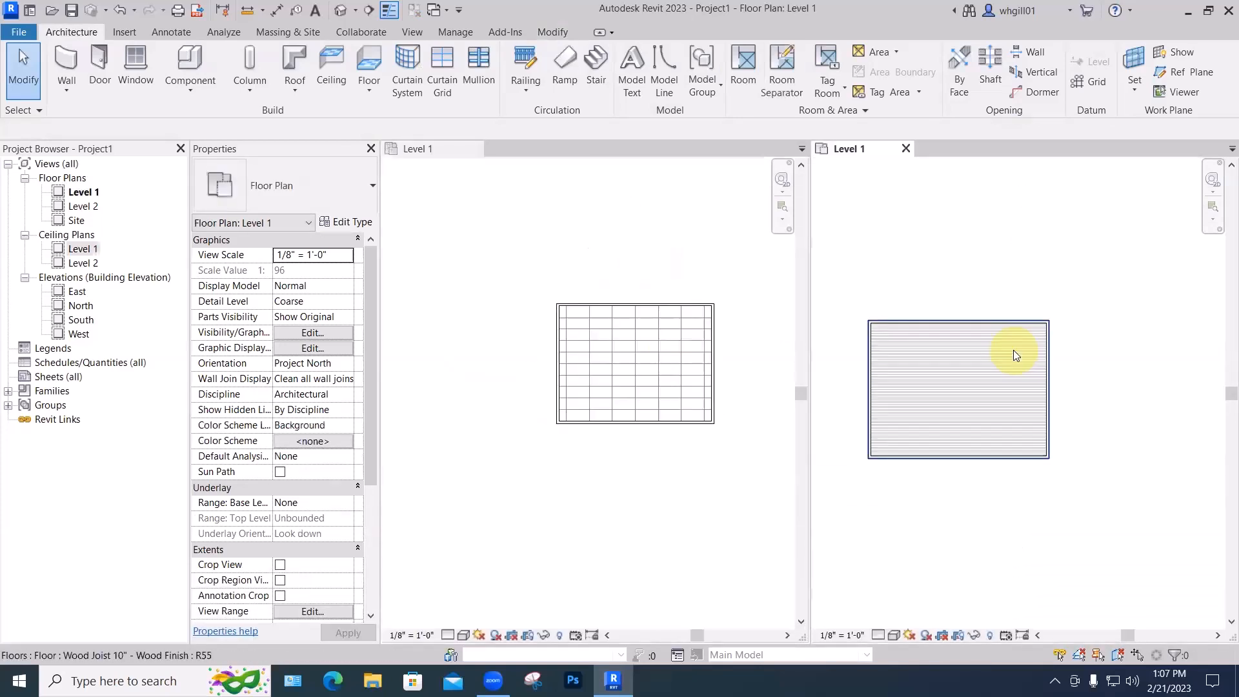
{"action": "middle_click_drag", "start_coordinate": [1024, 353], "coordinate": [1019, 354]}
{"action": "scroll", "coordinate": [1017, 352], "scroll_direction": "up", "scroll_amount": 1}
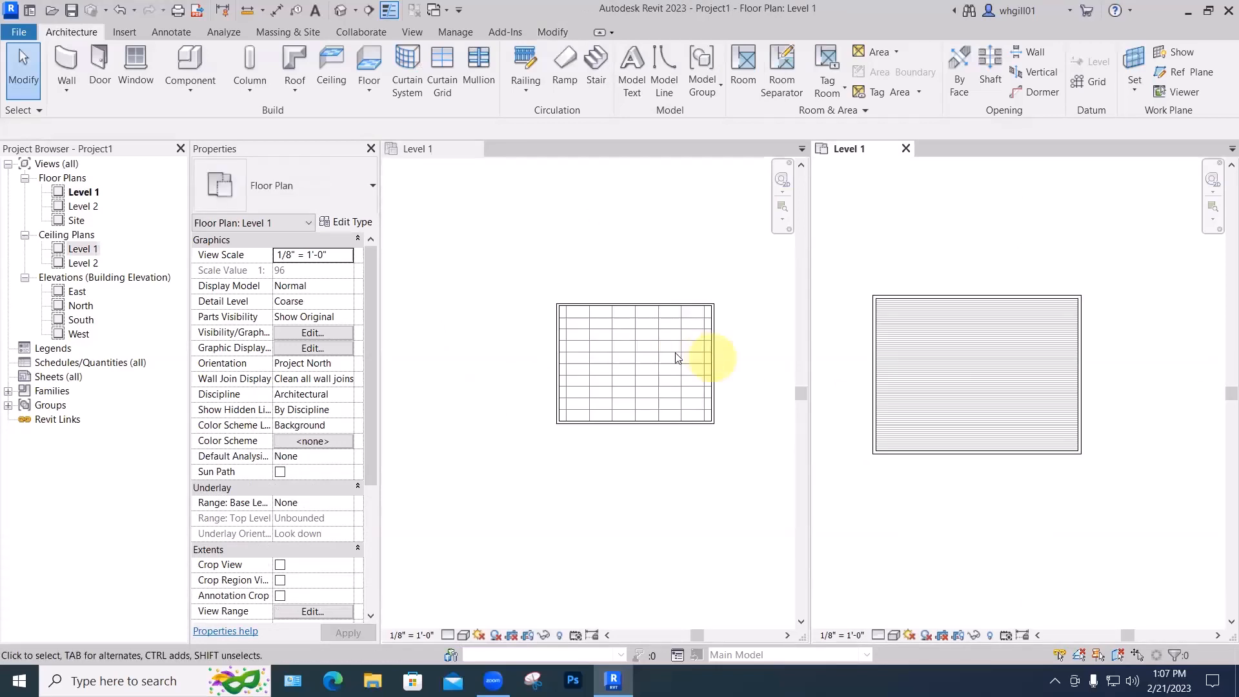
Place a Fixed 36" x 48" window at the middle of the room's east wall.
{"action": "left_click", "coordinate": [134, 72]}
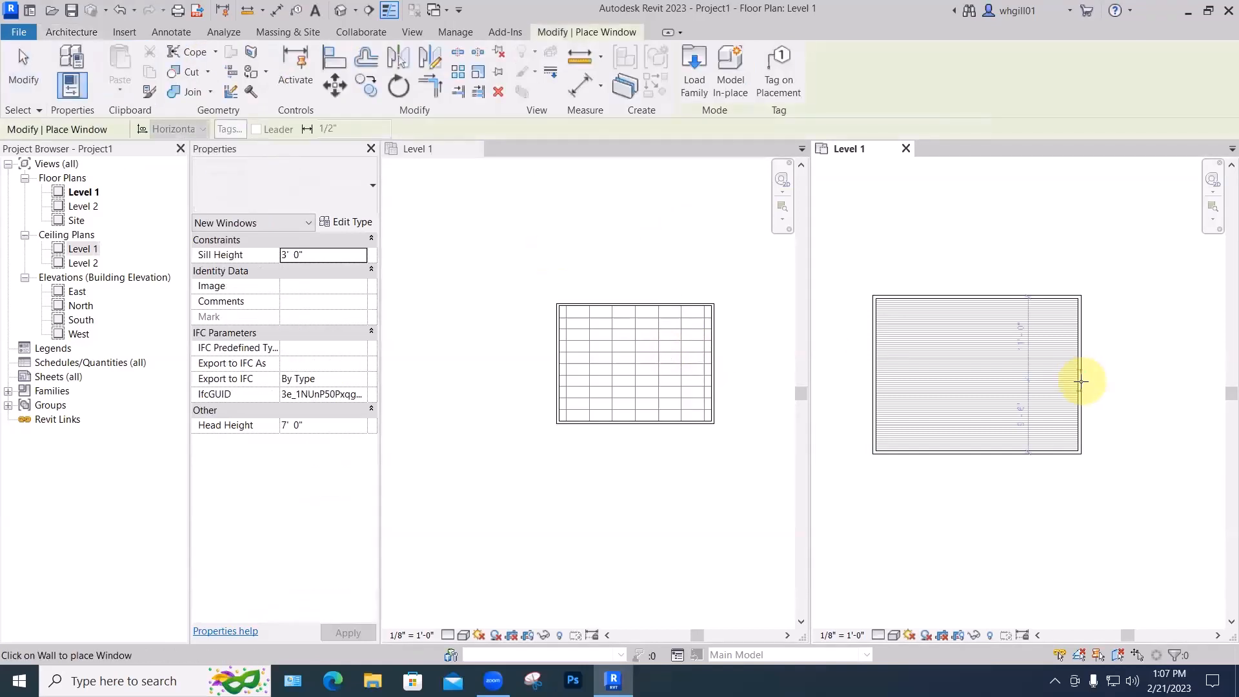
{"action": "key", "text": "Escape"}
{"action": "key", "text": "Escape"}
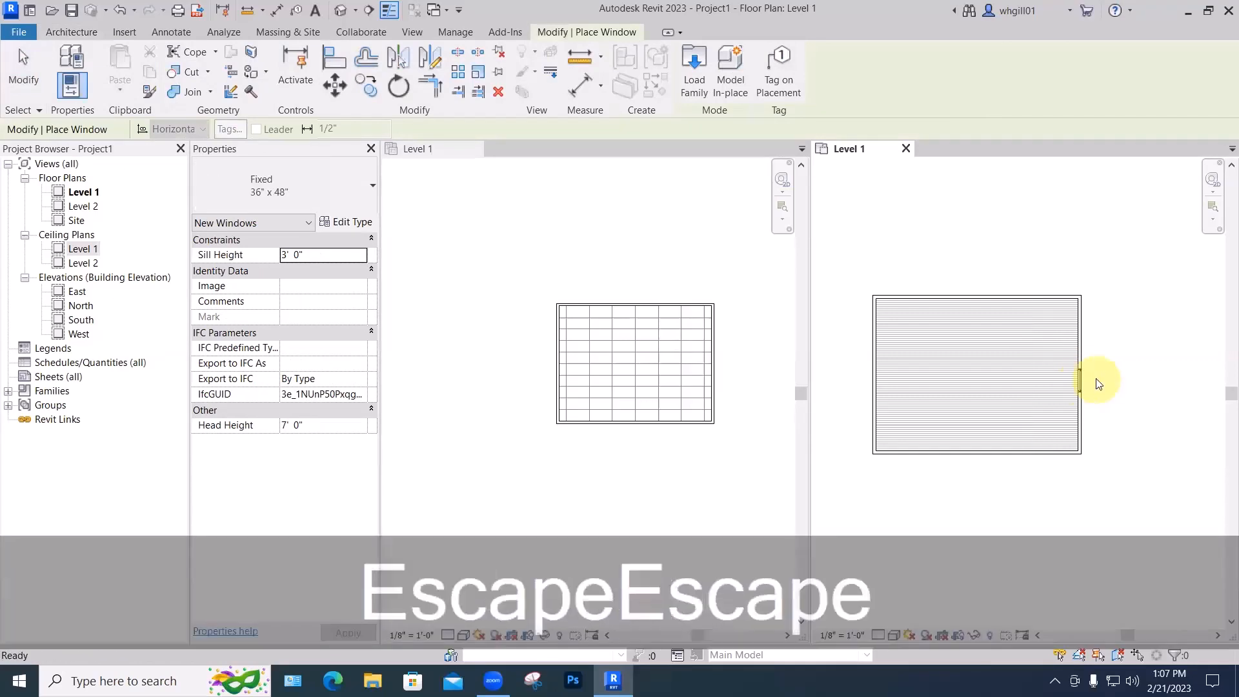
Place a Single-Flush 36" x 84" door in the east wall near the room's northeast corner, swinging inward.
{"action": "key", "text": "d"}
{"action": "key", "text": "r"}
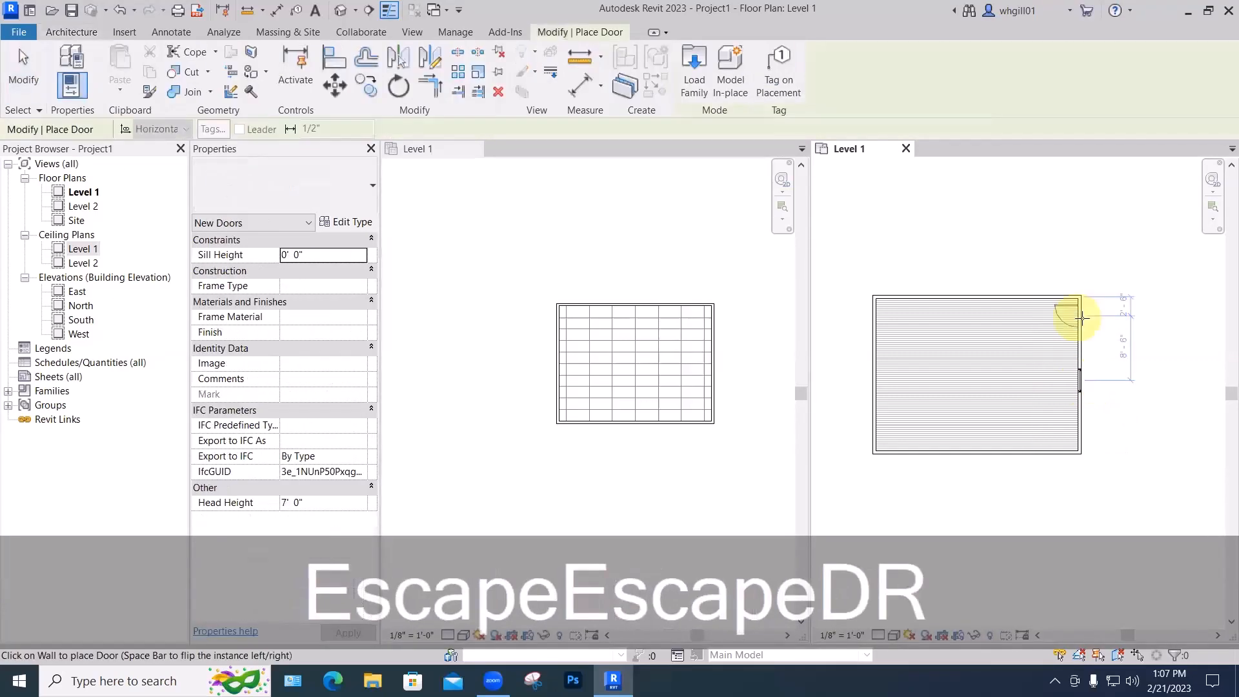
{"action": "left_click", "coordinate": [1077, 314]}
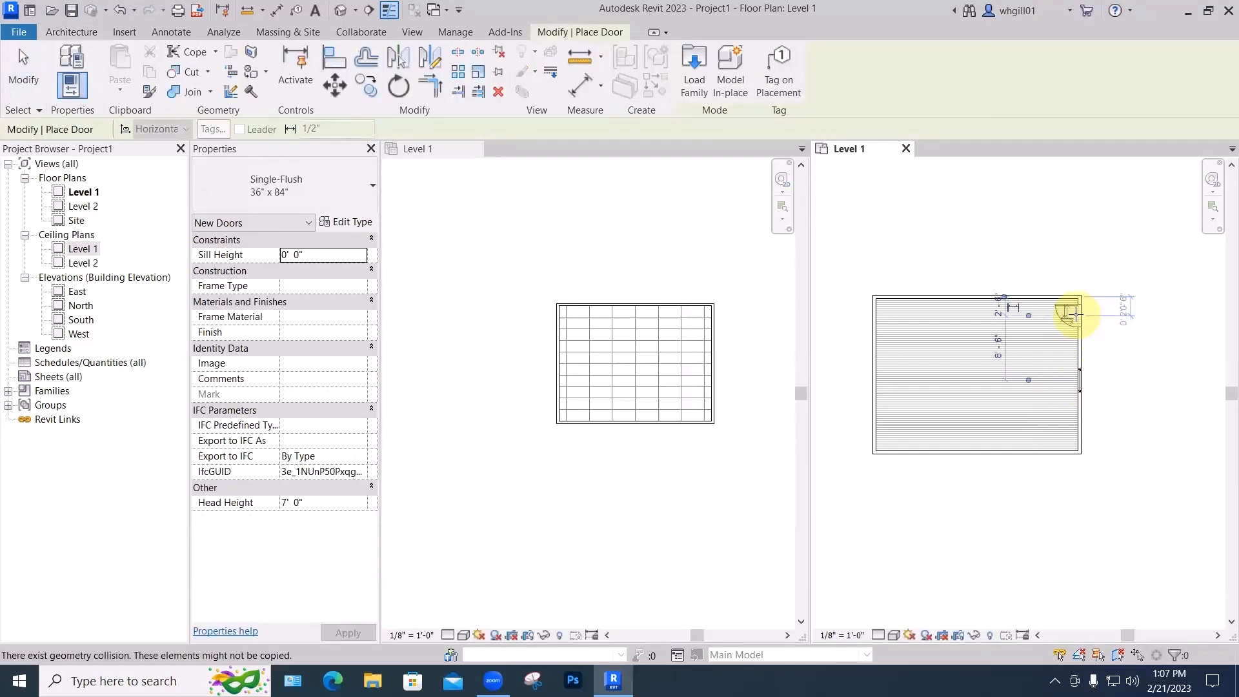
{"action": "key", "text": "Escape"}
{"action": "key", "text": "Escape"}
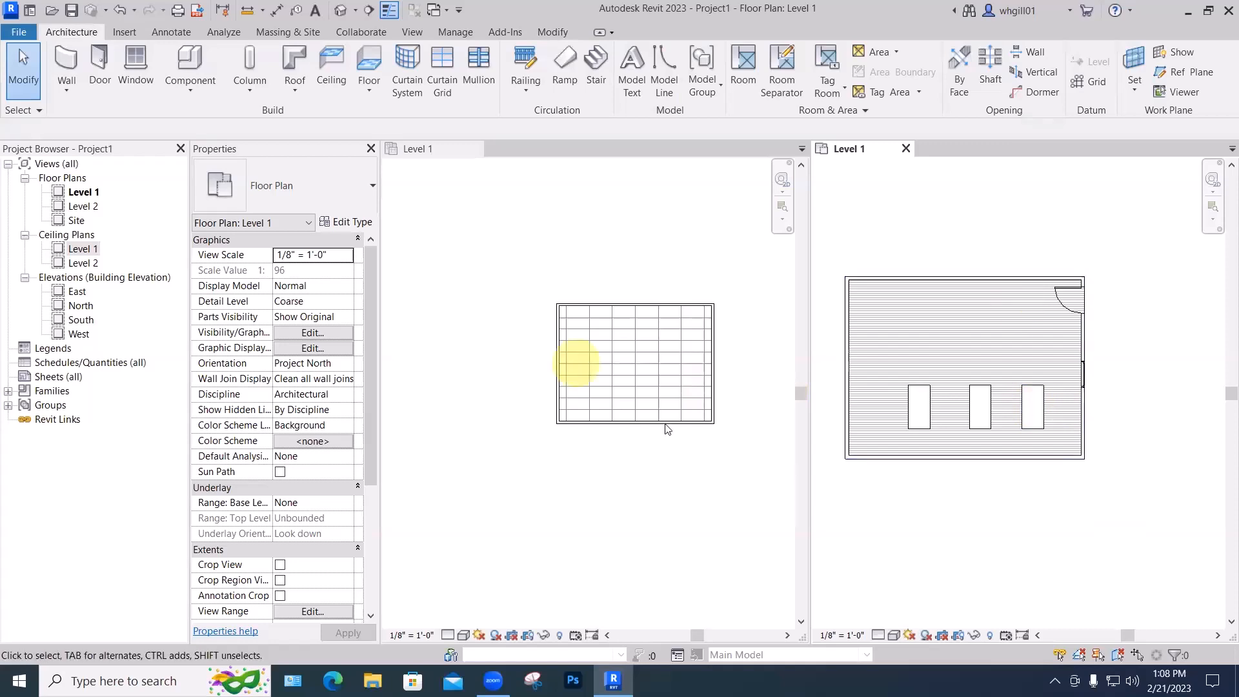
Set the Level 1 ceiling plan's underlay base level to Level 1 and its underlay orientation to Look down.
{"action": "scroll", "coordinate": [652, 413], "scroll_direction": "up", "scroll_amount": 3}
{"action": "left_click", "coordinate": [601, 429]}
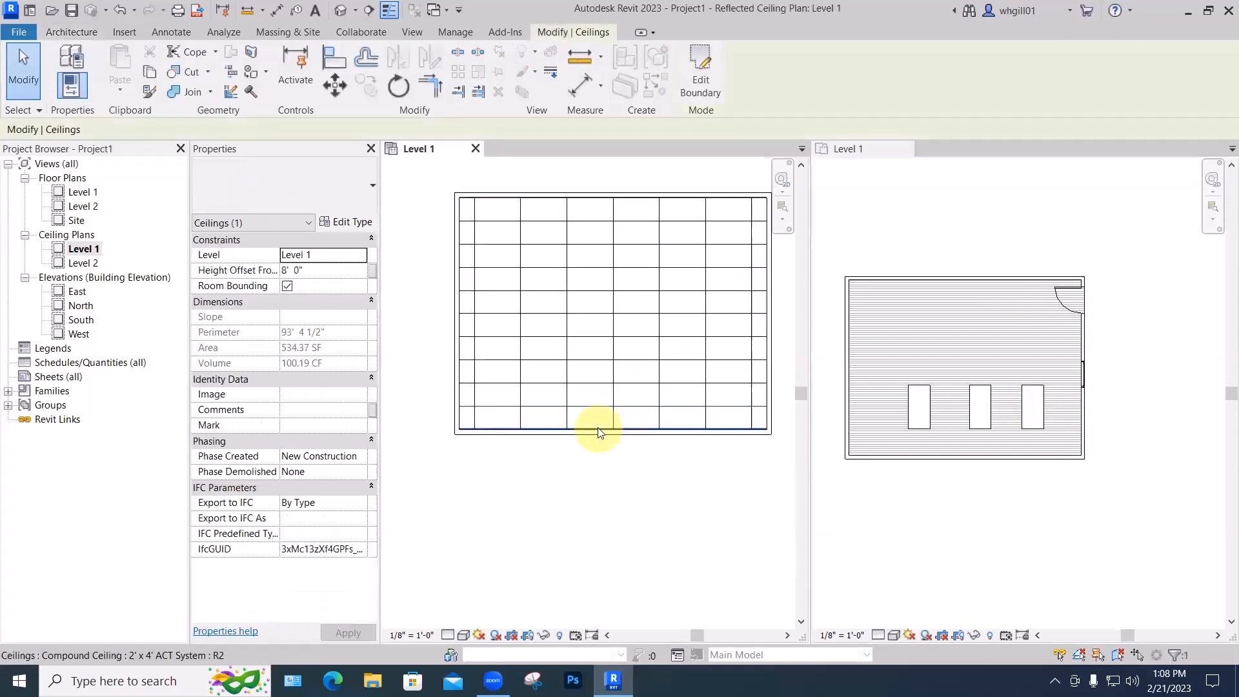
{"action": "middle_click_drag", "start_coordinate": [599, 431], "coordinate": [585, 500]}
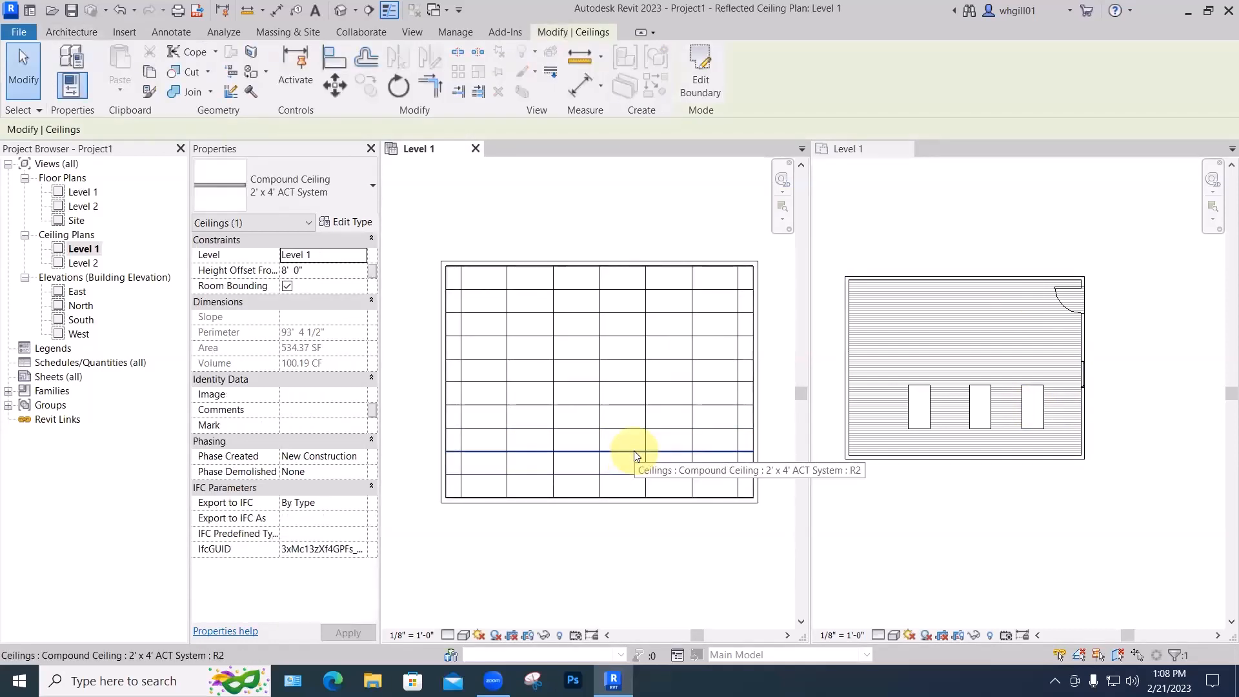
{"action": "key", "text": "Escape"}
{"action": "left_click_drag", "start_coordinate": [368, 458], "coordinate": [367, 483]}
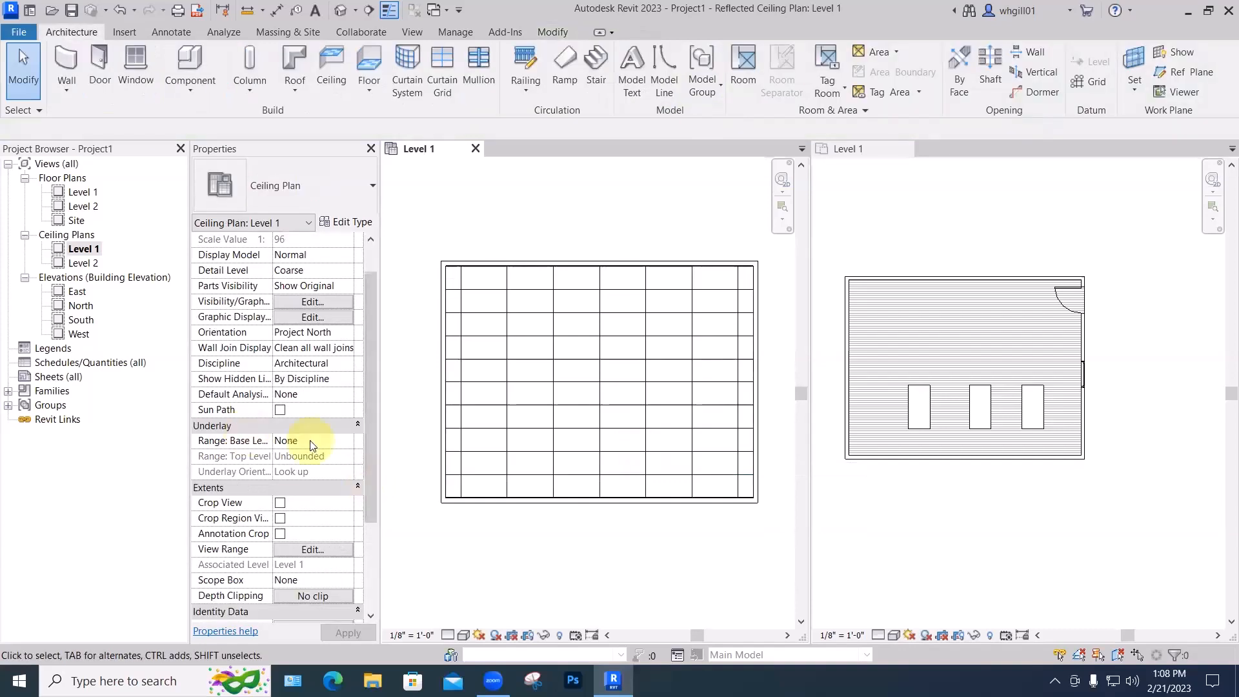
{"action": "left_click", "coordinate": [311, 443]}
{"action": "left_click", "coordinate": [347, 442]}
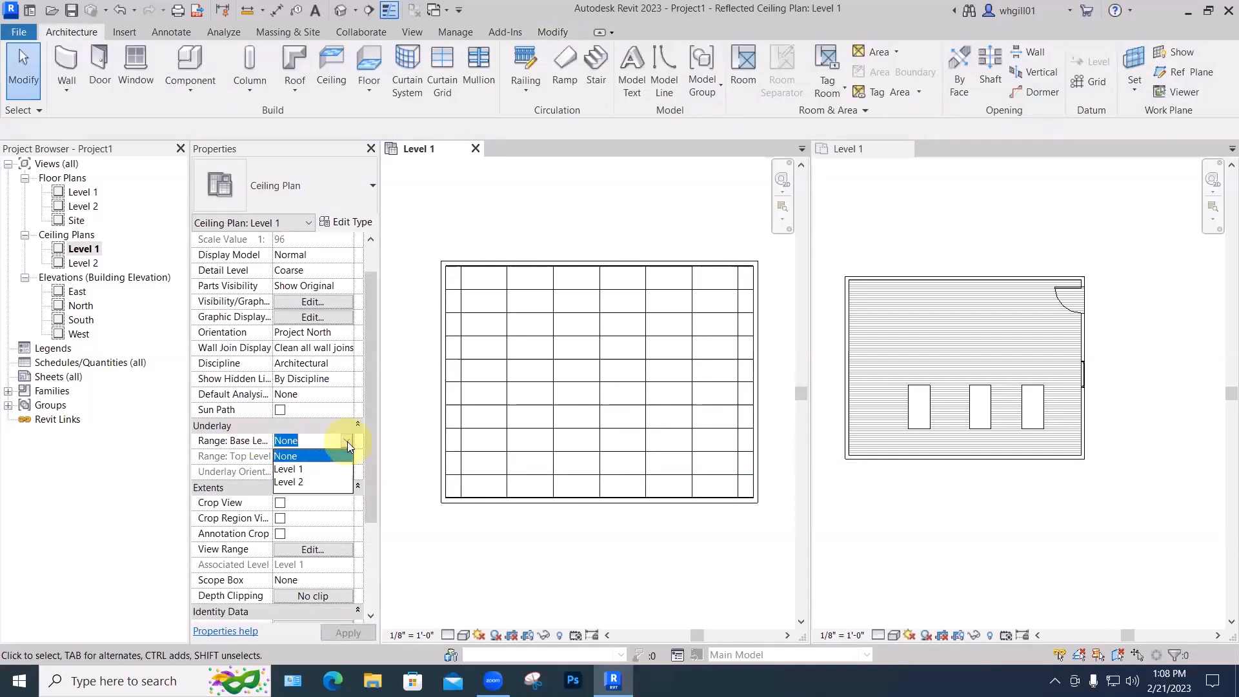
{"action": "left_click", "coordinate": [313, 469]}
{"action": "left_click", "coordinate": [327, 471]}
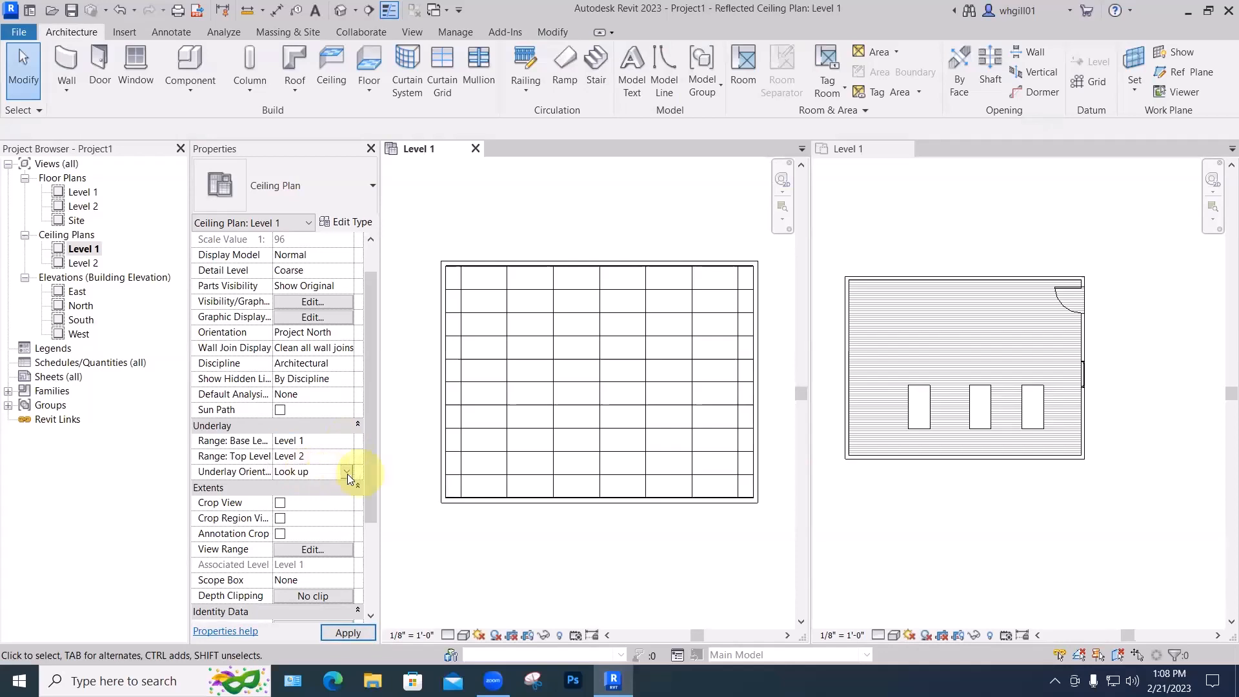
{"action": "left_click", "coordinate": [347, 472]}
{"action": "left_click", "coordinate": [303, 487]}
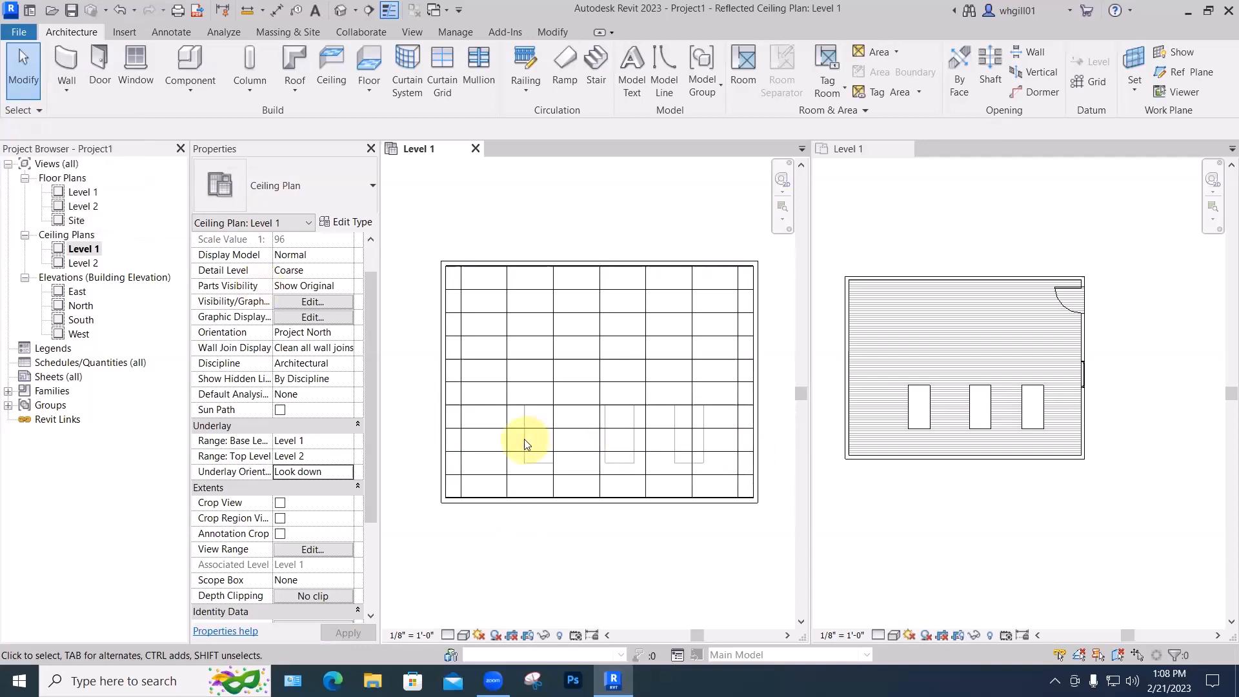
Enable the selection of underlay elements so the desks can be picked in the ceiling plan.
{"action": "key", "text": "Tab"}
{"action": "key", "text": "Tab"}
{"action": "key", "text": "Tab"}
{"action": "key", "text": "Tab"}
{"action": "key", "text": "Tab"}
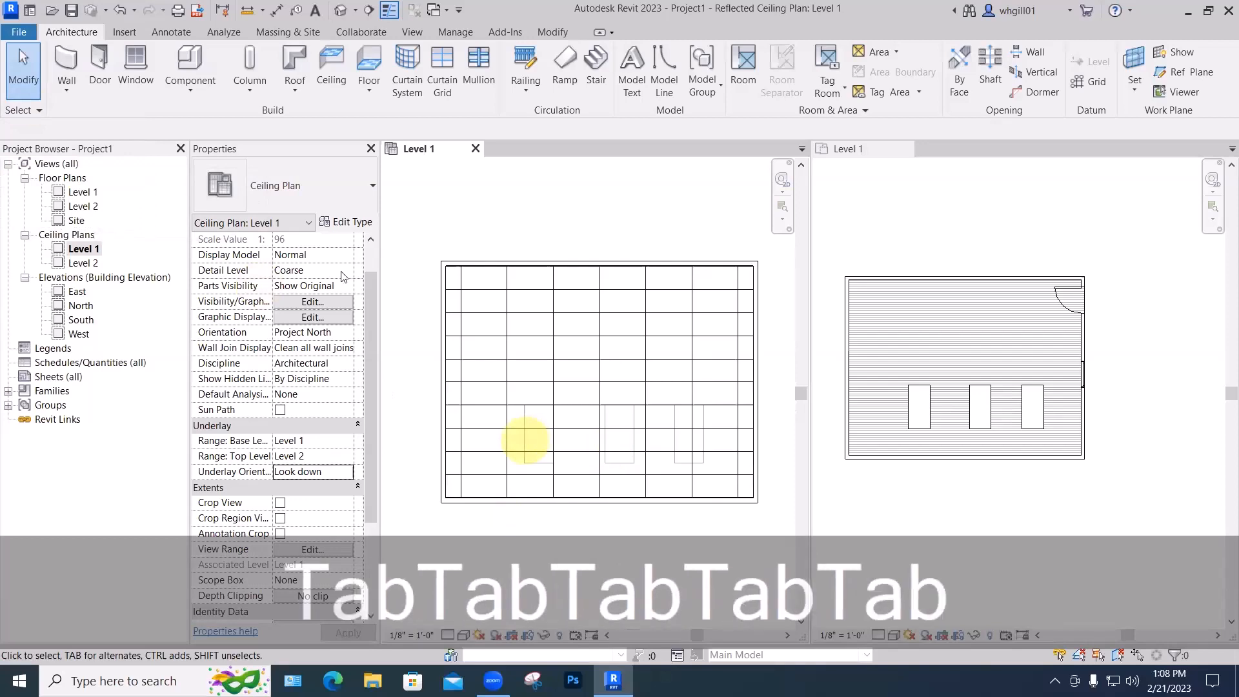
{"action": "left_click", "coordinate": [26, 109]}
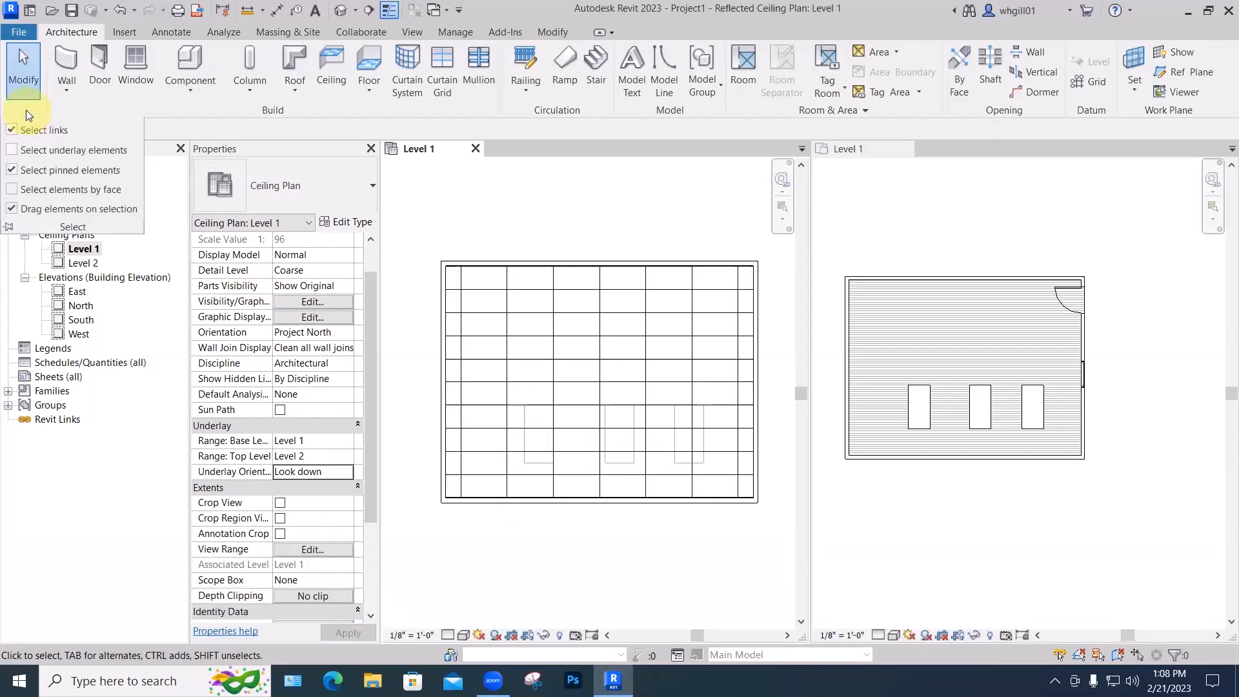
{"action": "left_click", "coordinate": [12, 149]}
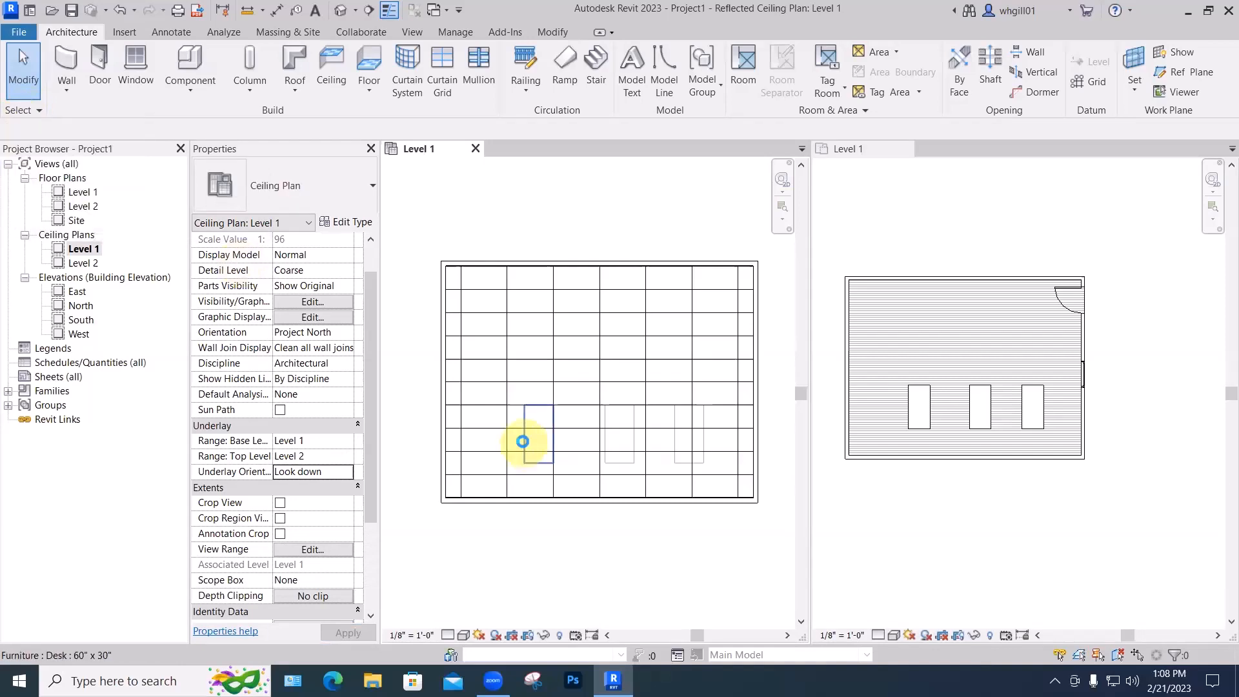
Shift the westernmost underlay desk slightly west in the ceiling plan and turn off the selection of underlay elements.
{"action": "left_click", "coordinate": [524, 446]}
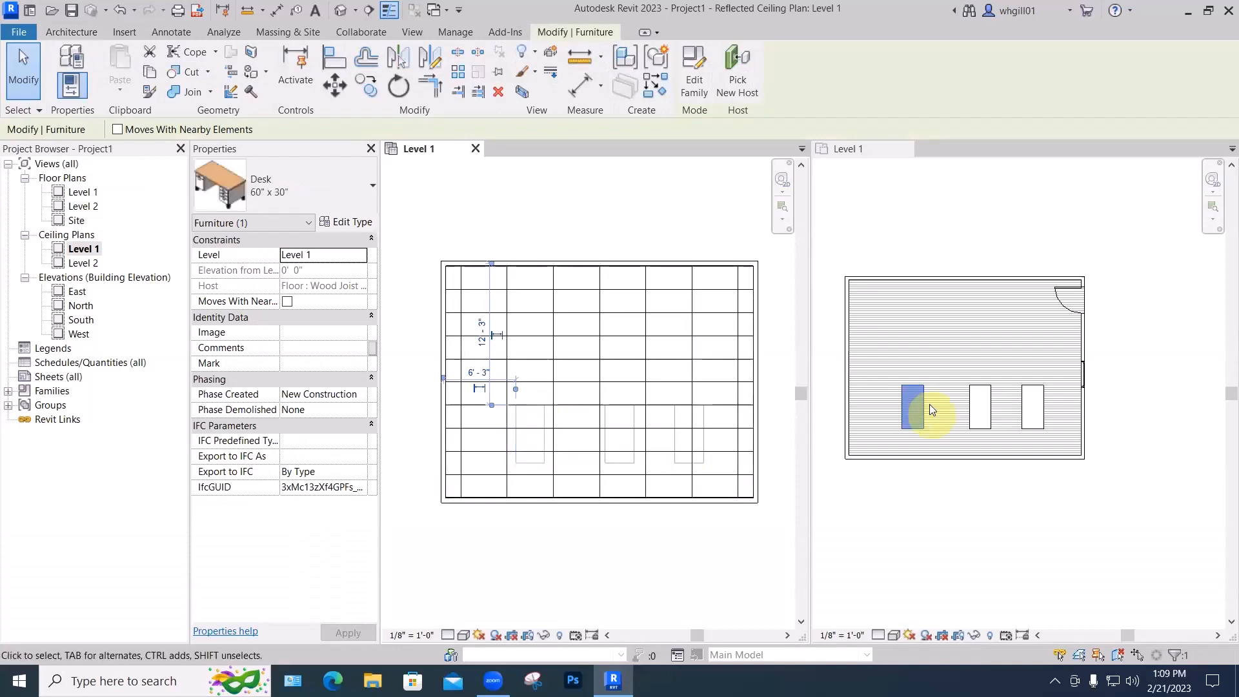
{"action": "left_click", "coordinate": [18, 111]}
{"action": "left_click", "coordinate": [11, 151]}
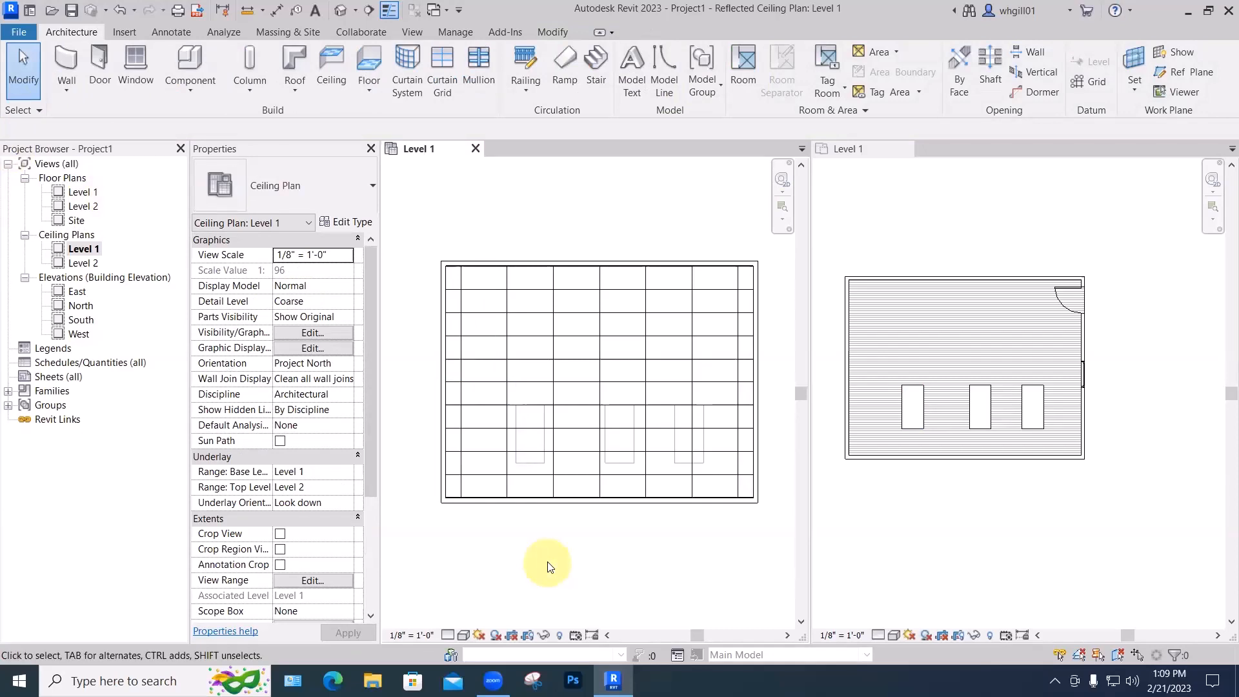
Create a Generic - 12" architectural floor on Level 2 with a rectangular boundary along the inner faces of the walls.
{"action": "double_click", "coordinate": [83, 206]}
{"action": "left_click", "coordinate": [365, 89]}
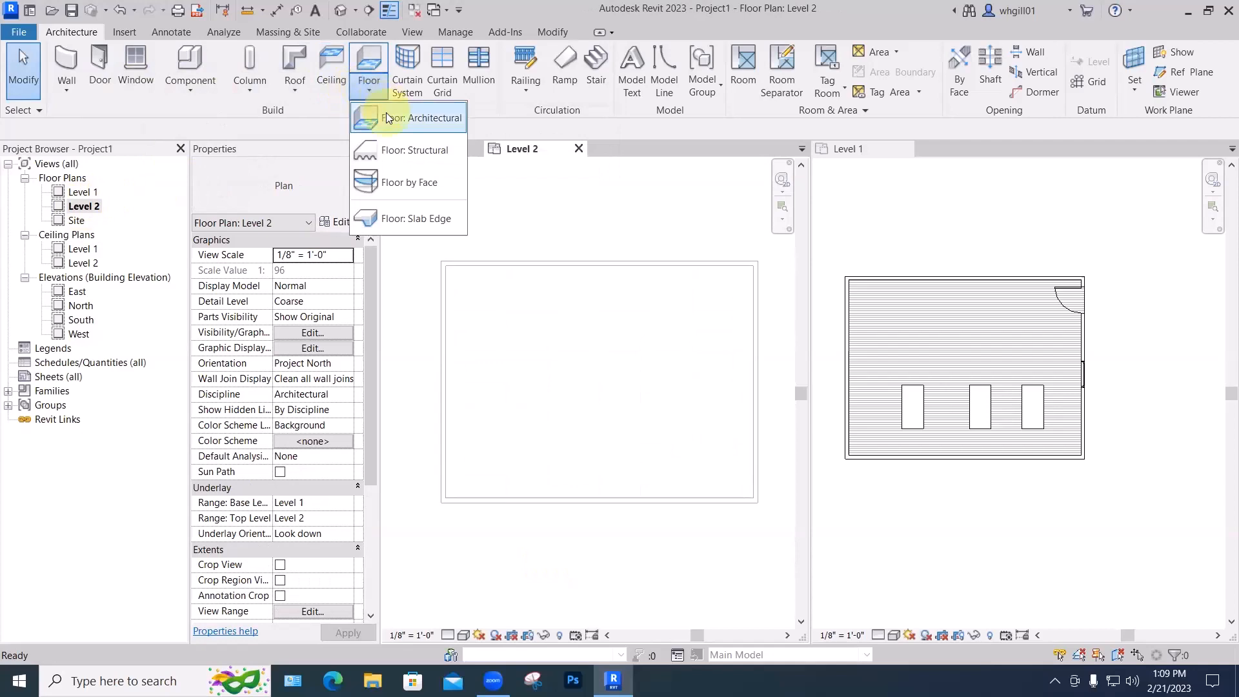
{"action": "left_click", "coordinate": [386, 117]}
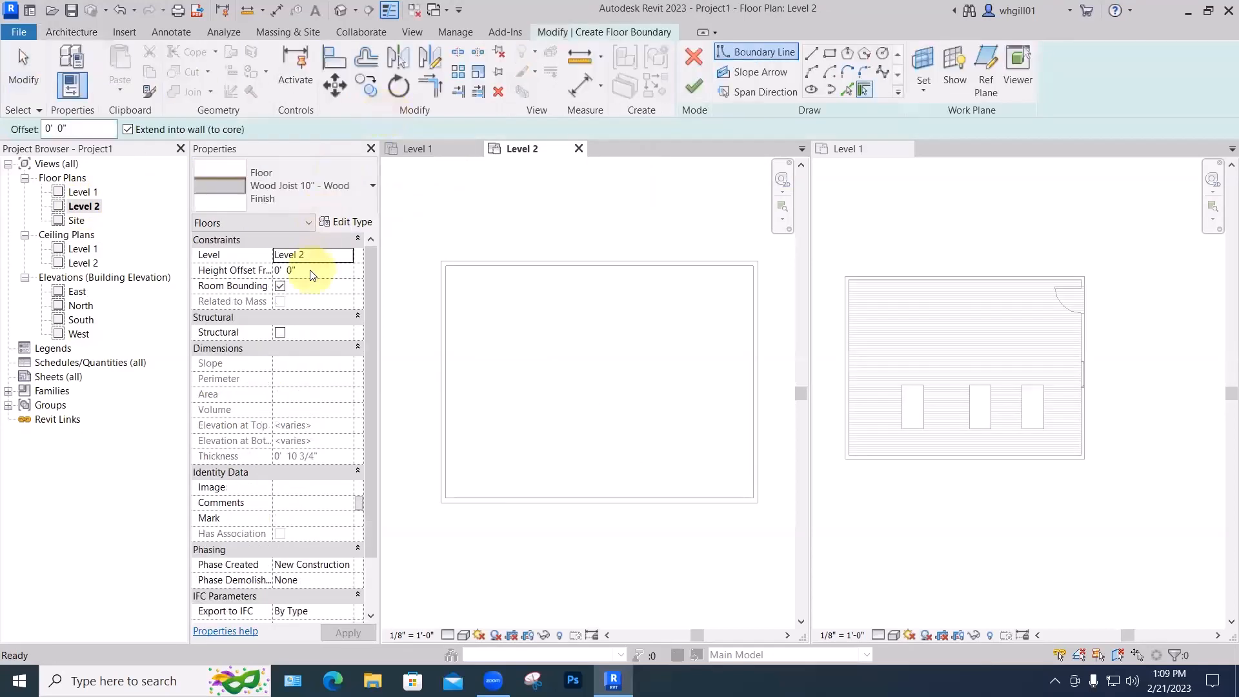
{"action": "left_click", "coordinate": [297, 195]}
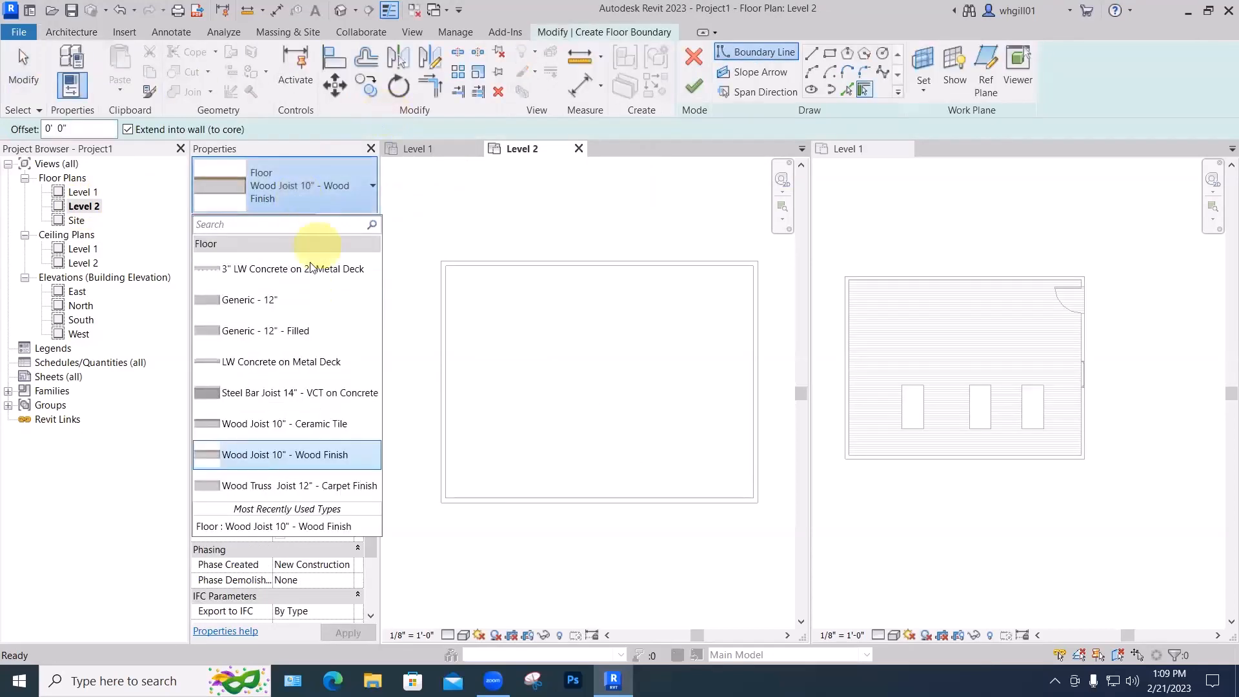
{"action": "left_click", "coordinate": [257, 303]}
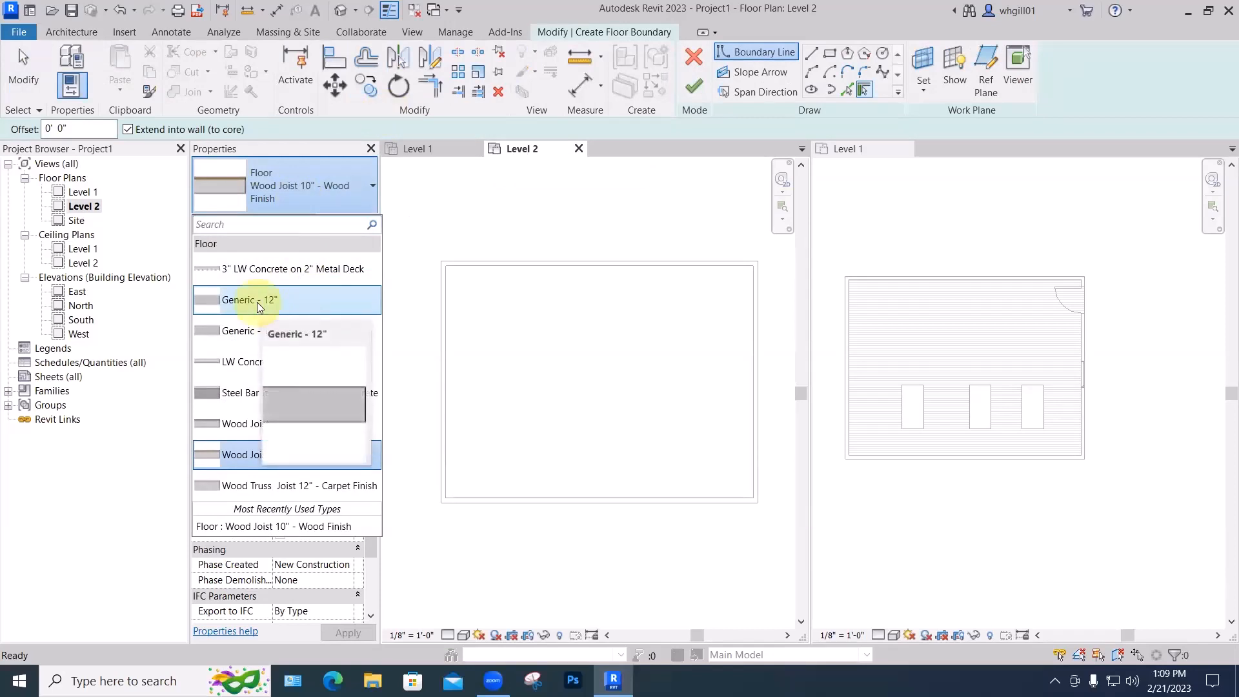
{"action": "left_click", "coordinate": [257, 306]}
{"action": "left_click", "coordinate": [830, 54]}
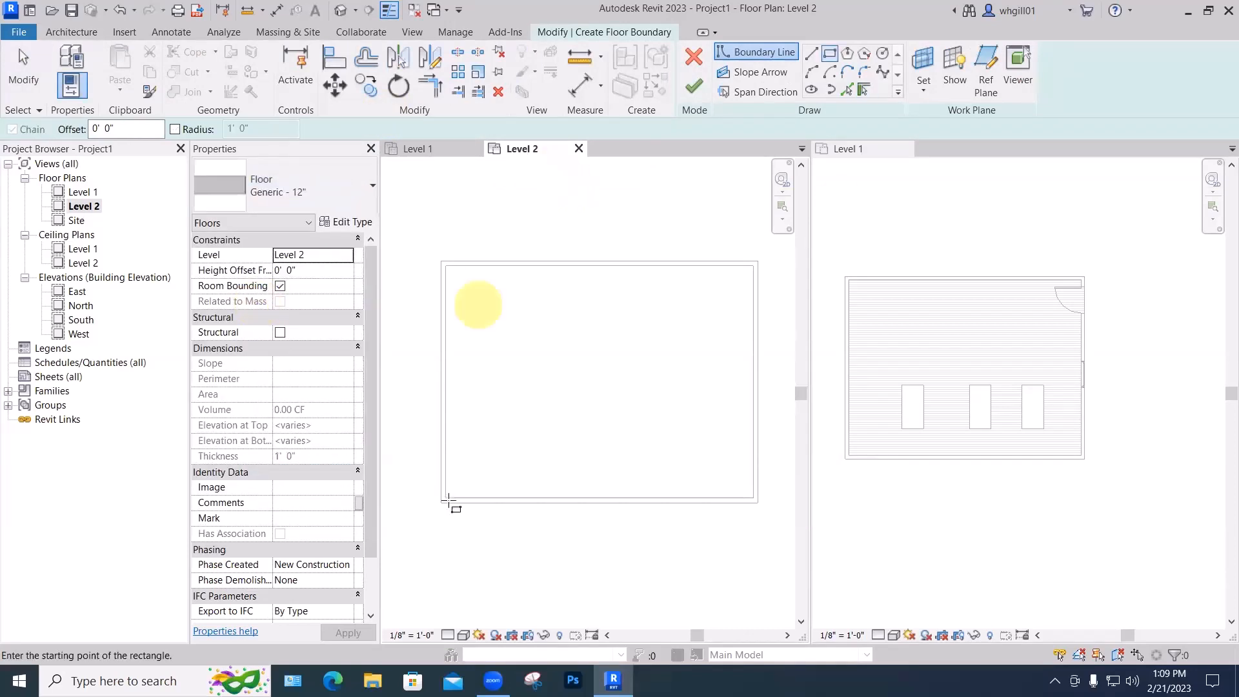
{"action": "mouse_move", "coordinate": [451, 497]}
{"action": "left_mouse_down"}
{"action": "mouse_move", "coordinate": [562, 387]}
{"action": "mouse_move", "coordinate": [753, 264]}
{"action": "left_mouse_up"}
{"action": "left_click", "coordinate": [694, 87]}
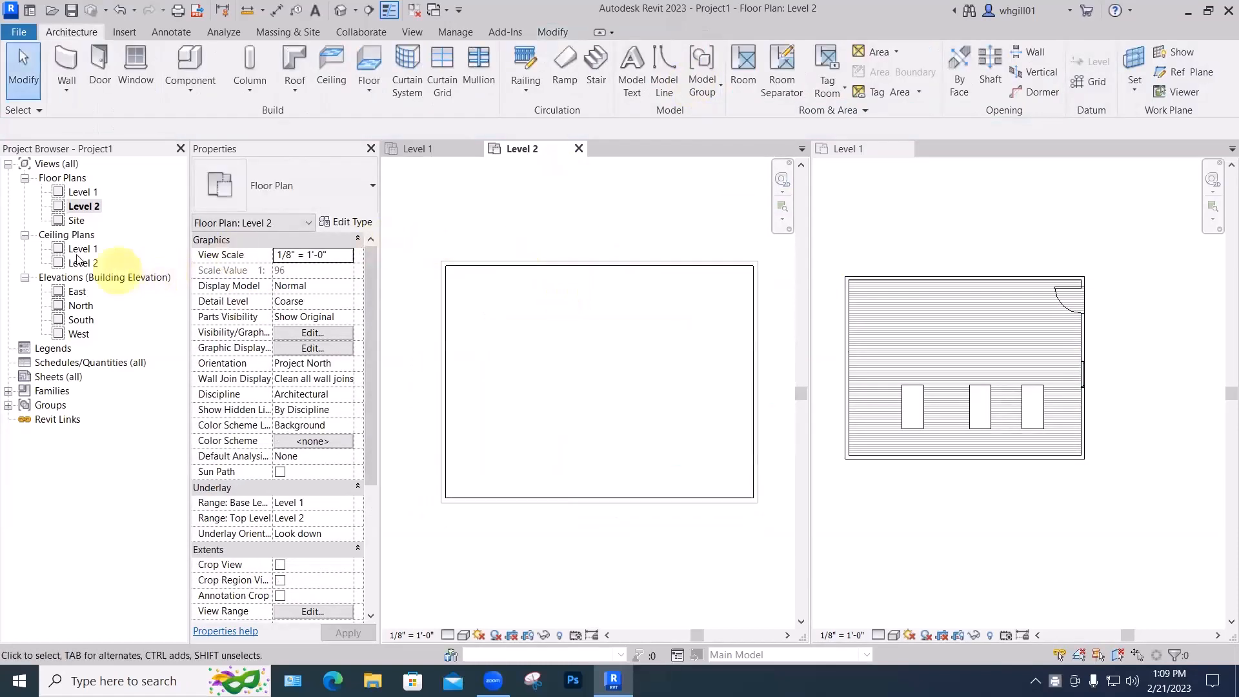
Create a horizontal building section across the middle of the Level 2 floor plan, running from west to east and looking north.
{"action": "left_click", "coordinate": [413, 34]}
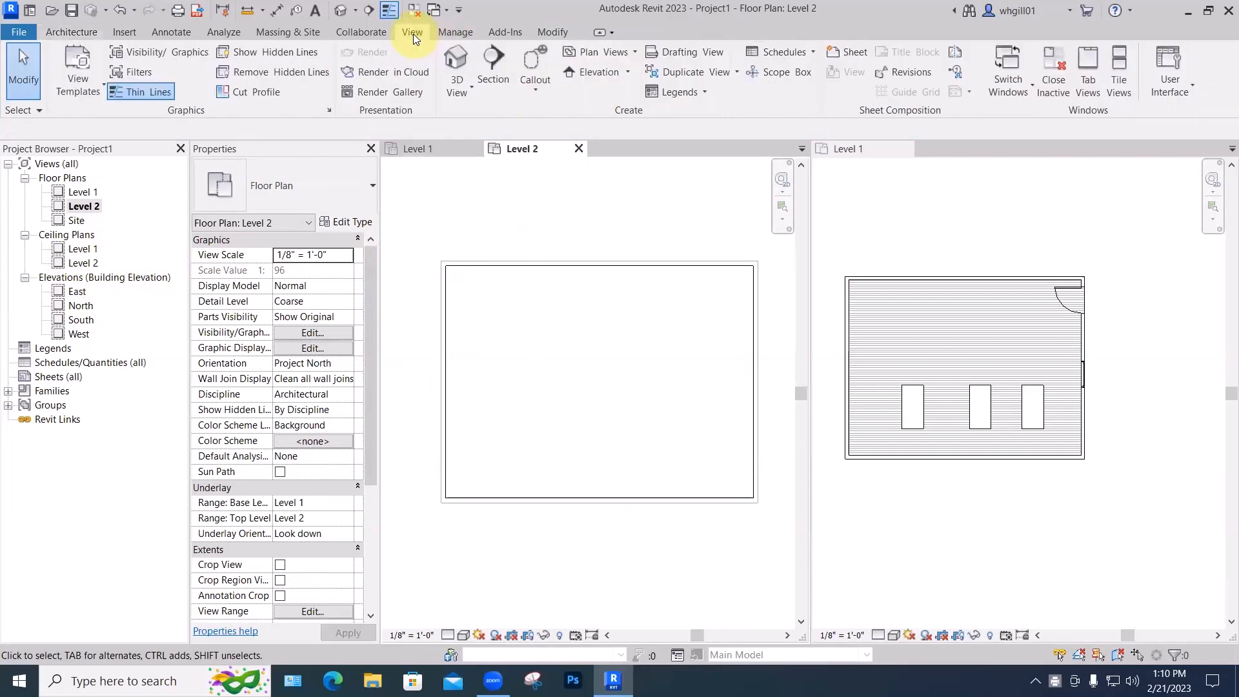
{"action": "left_click", "coordinate": [501, 89]}
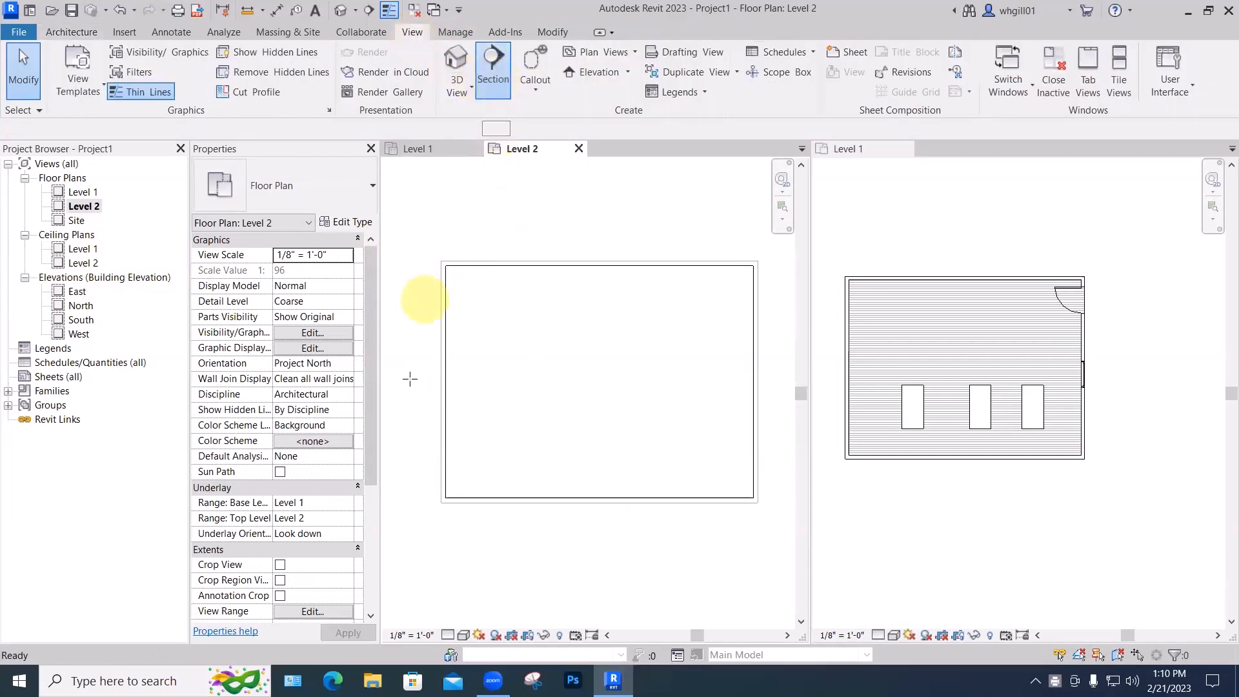
{"action": "left_click", "coordinate": [414, 379]}
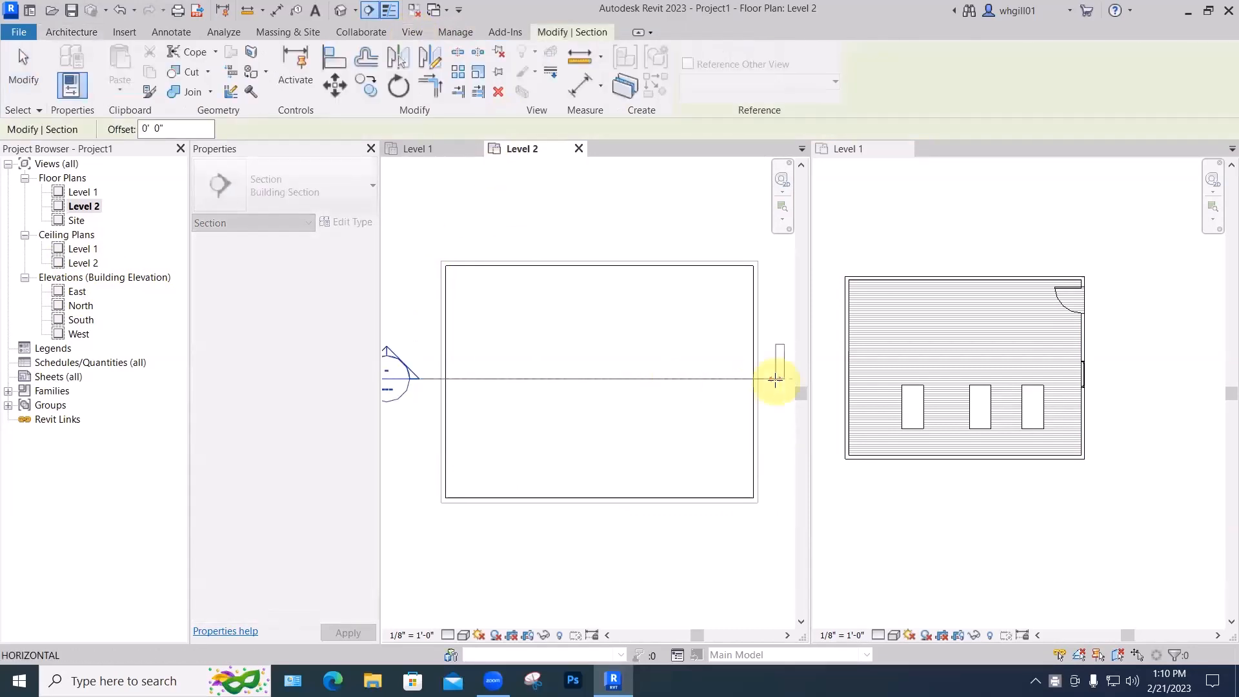
{"action": "left_click", "coordinate": [776, 379]}
{"action": "key", "text": "Escape"}
{"action": "key", "text": "Escape"}
Open the new section's view from its section head and examine the Level 2 floor above the ceiling.
{"action": "scroll", "coordinate": [401, 372], "scroll_direction": "up", "scroll_amount": 1}
{"action": "middle_click_drag", "start_coordinate": [405, 372], "coordinate": [504, 366]}
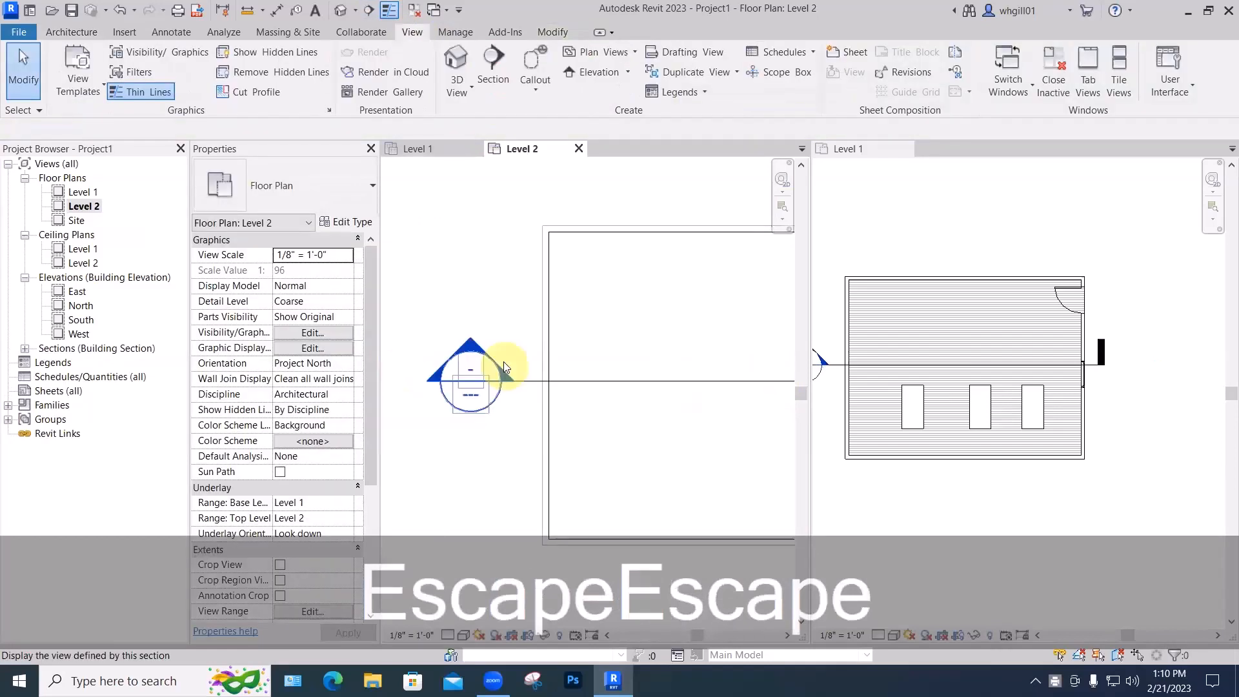
{"action": "double_click", "coordinate": [466, 376]}
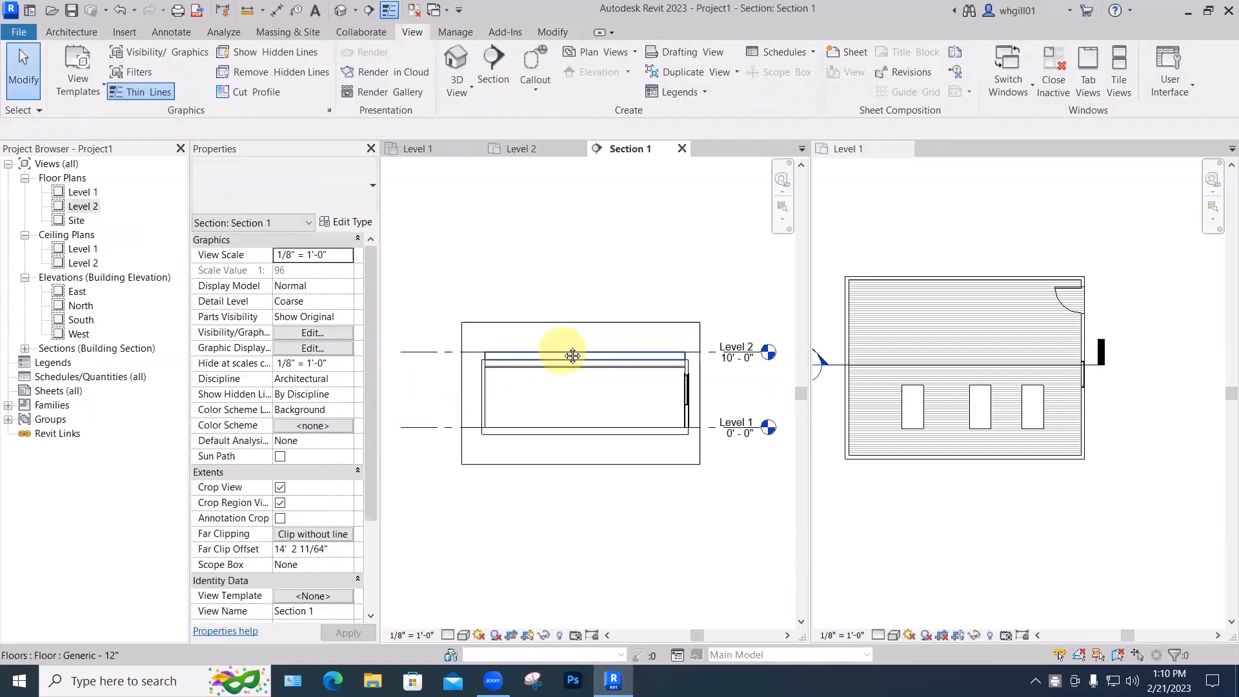
{"action": "scroll", "coordinate": [539, 334], "scroll_direction": "up", "scroll_amount": 2}
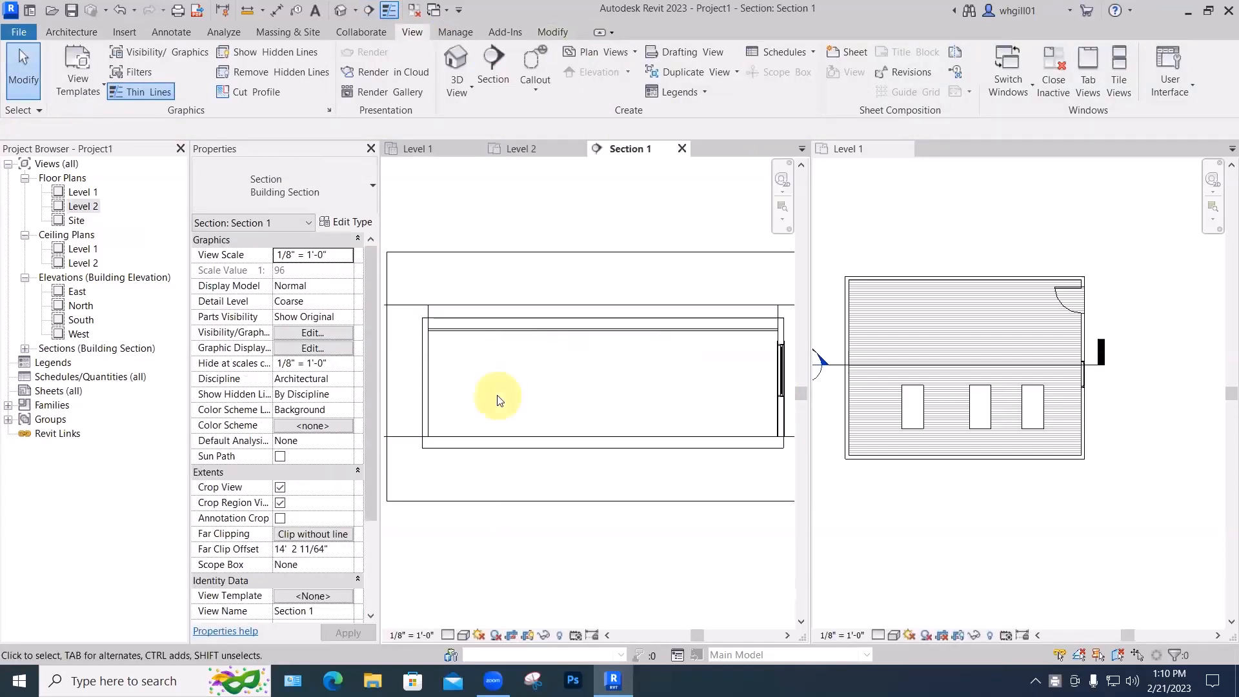
{"action": "scroll", "coordinate": [498, 400], "scroll_direction": "down", "scroll_amount": 1}
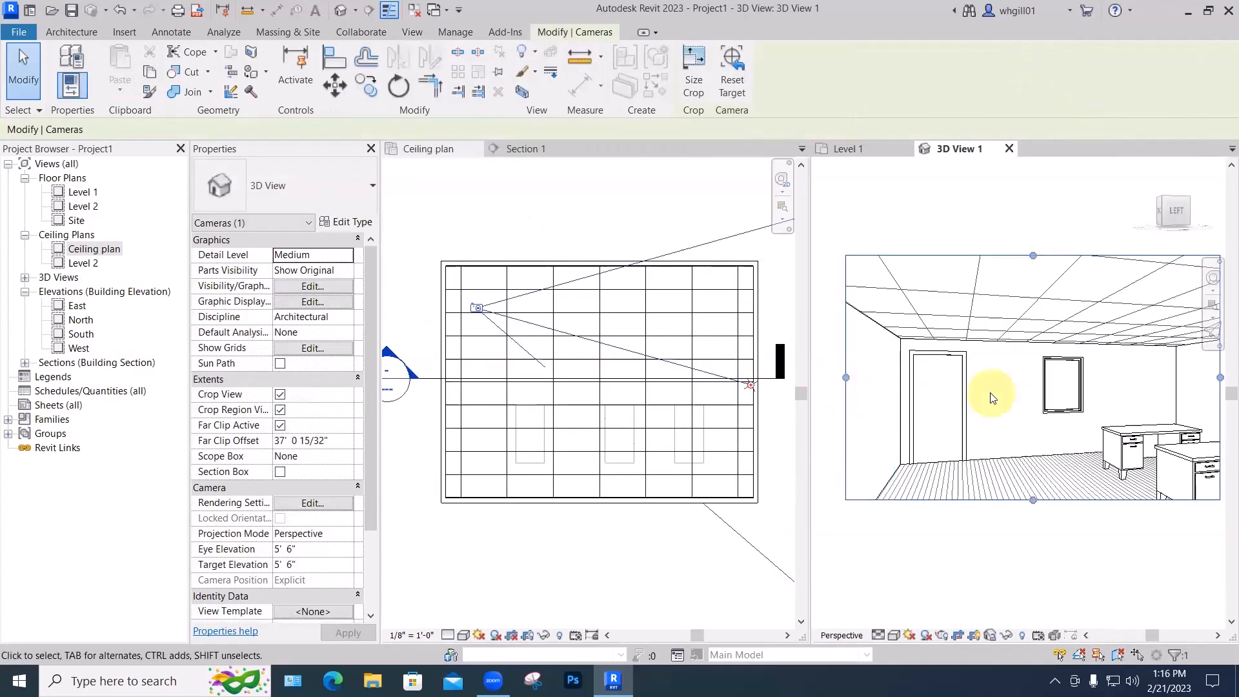
Load the Downlight - Round - LED family from the Lighting > Architectural > Internal library folder for component placement.
{"action": "left_click", "coordinate": [80, 35]}
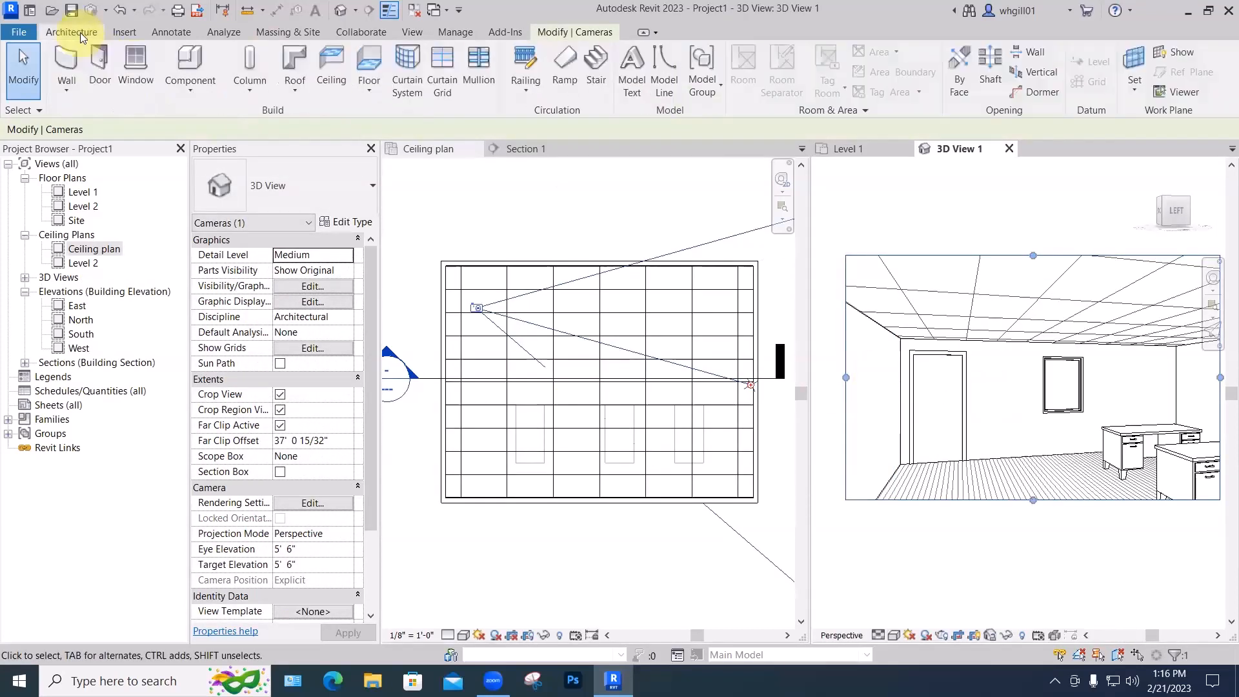
{"action": "left_click", "coordinate": [187, 90]}
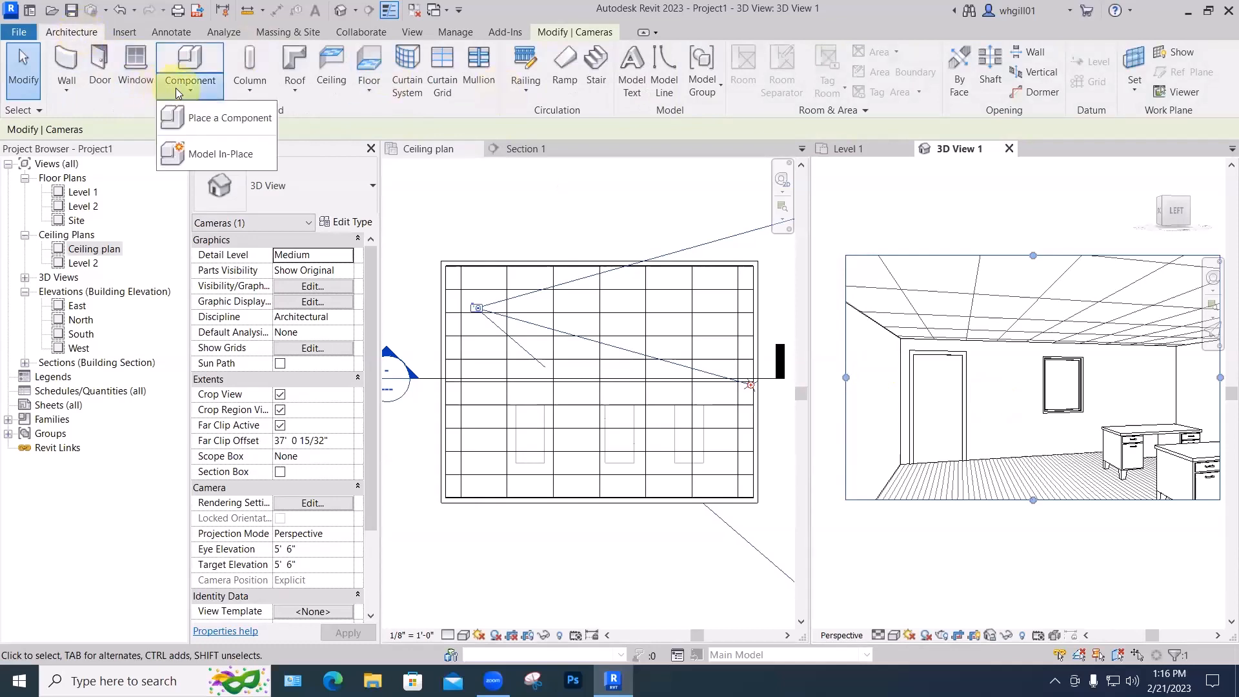
{"action": "left_click", "coordinate": [219, 119]}
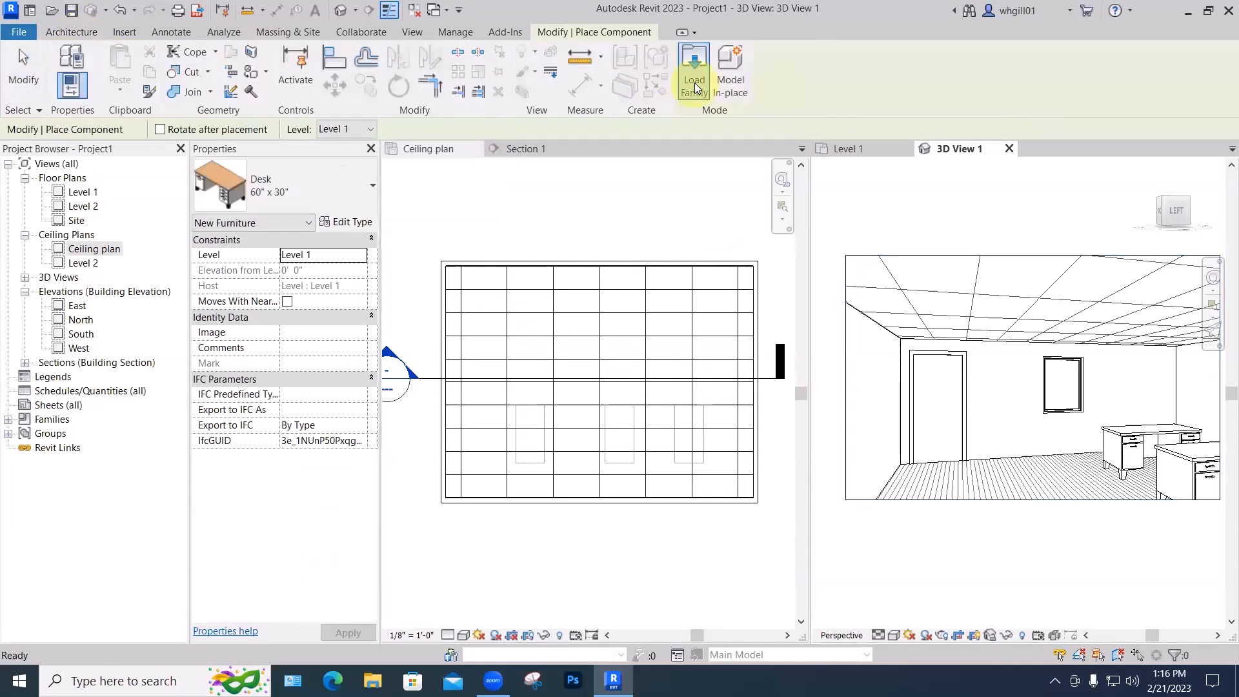
{"action": "left_click", "coordinate": [696, 87]}
{"action": "double_click", "coordinate": [678, 323]}
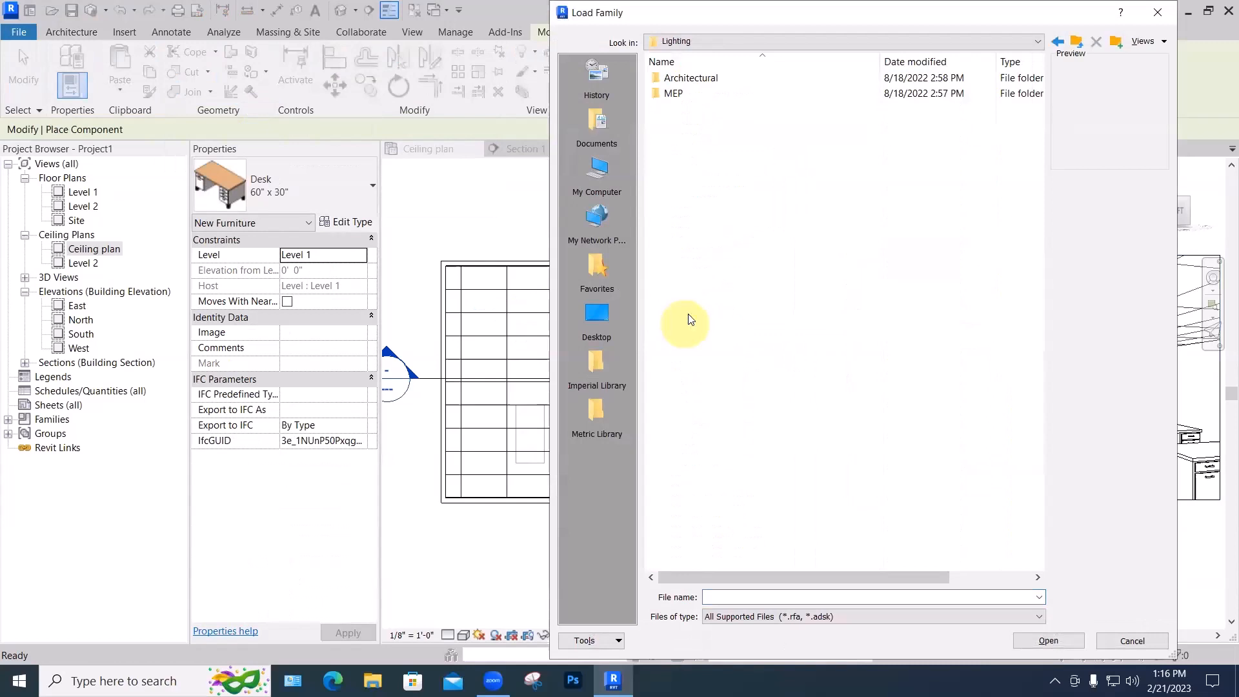
{"action": "double_click", "coordinate": [671, 77]}
{"action": "left_click", "coordinate": [678, 93]}
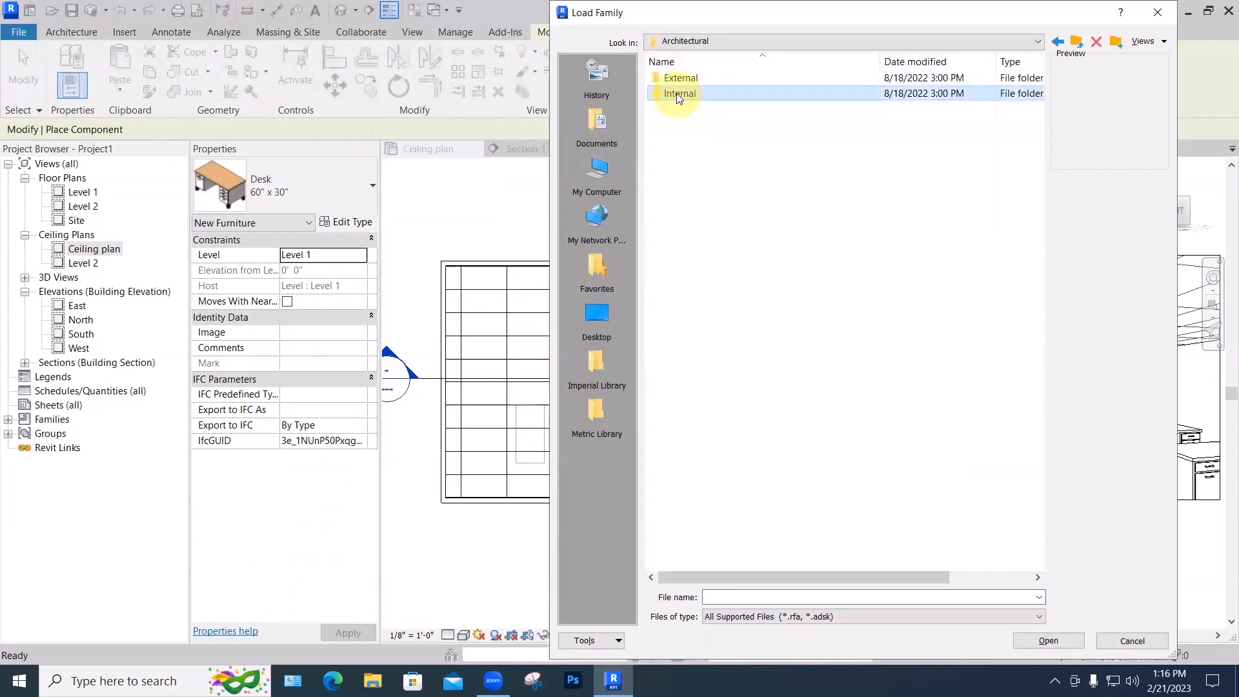
{"action": "double_click", "coordinate": [678, 93]}
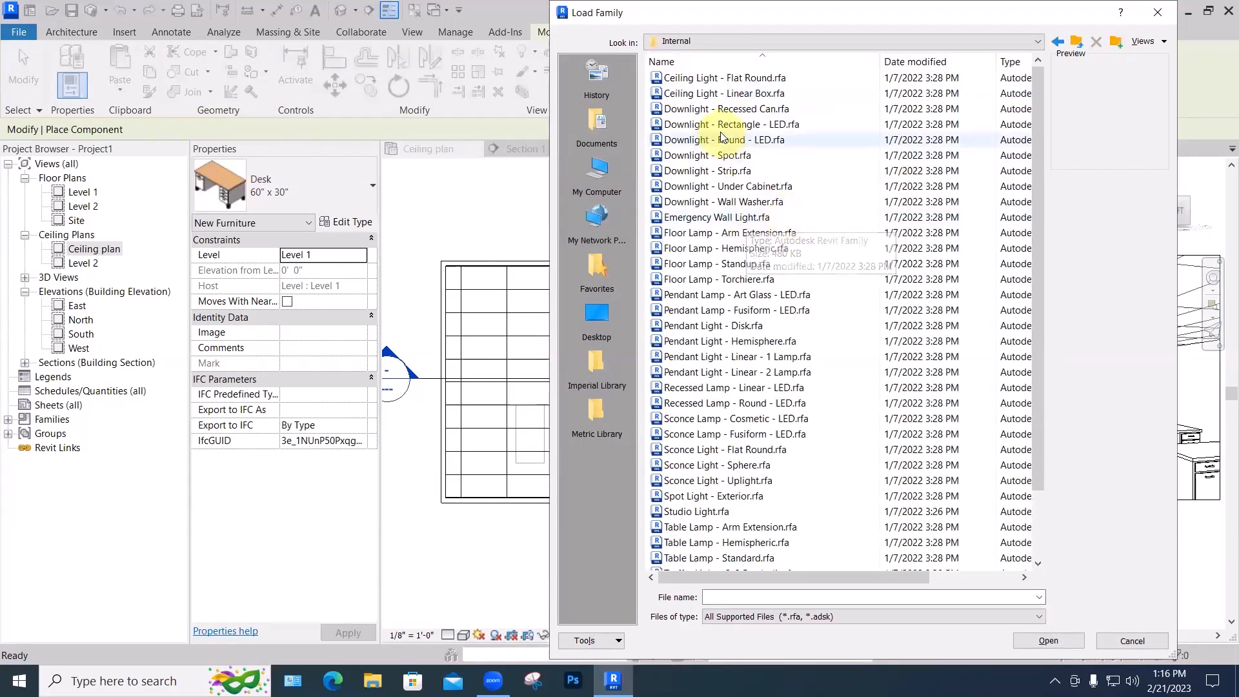
{"action": "left_click", "coordinate": [760, 145]}
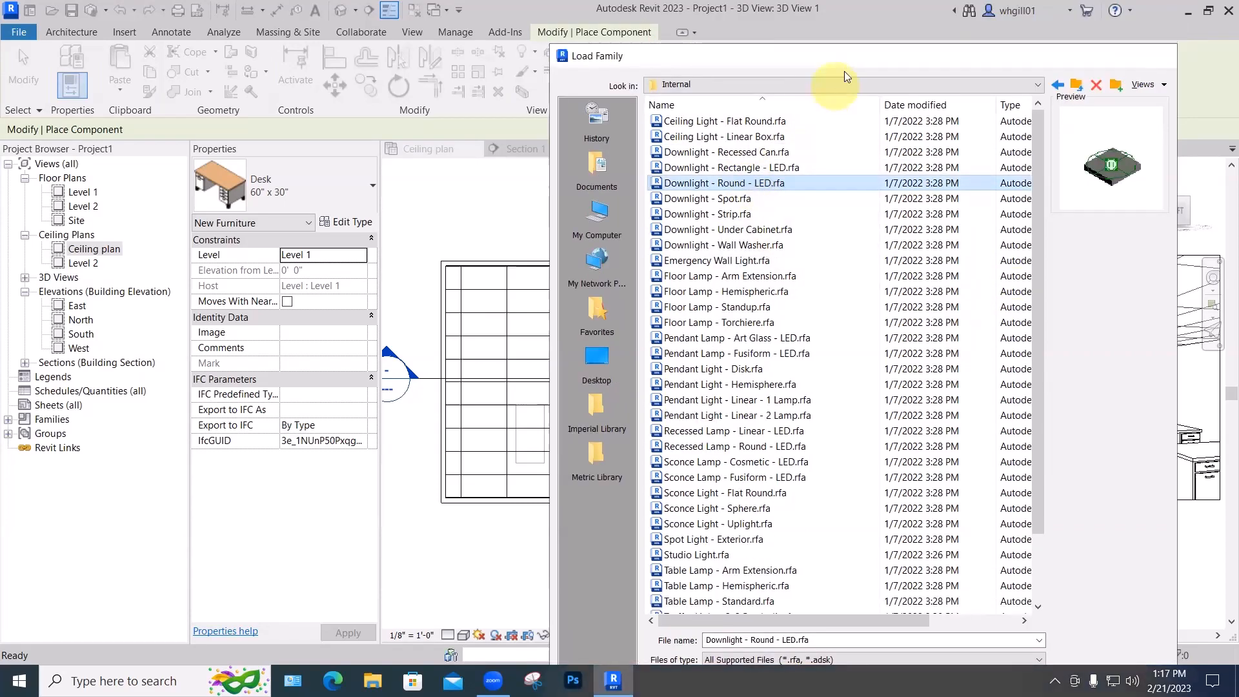
{"action": "key", "text": "Return"}
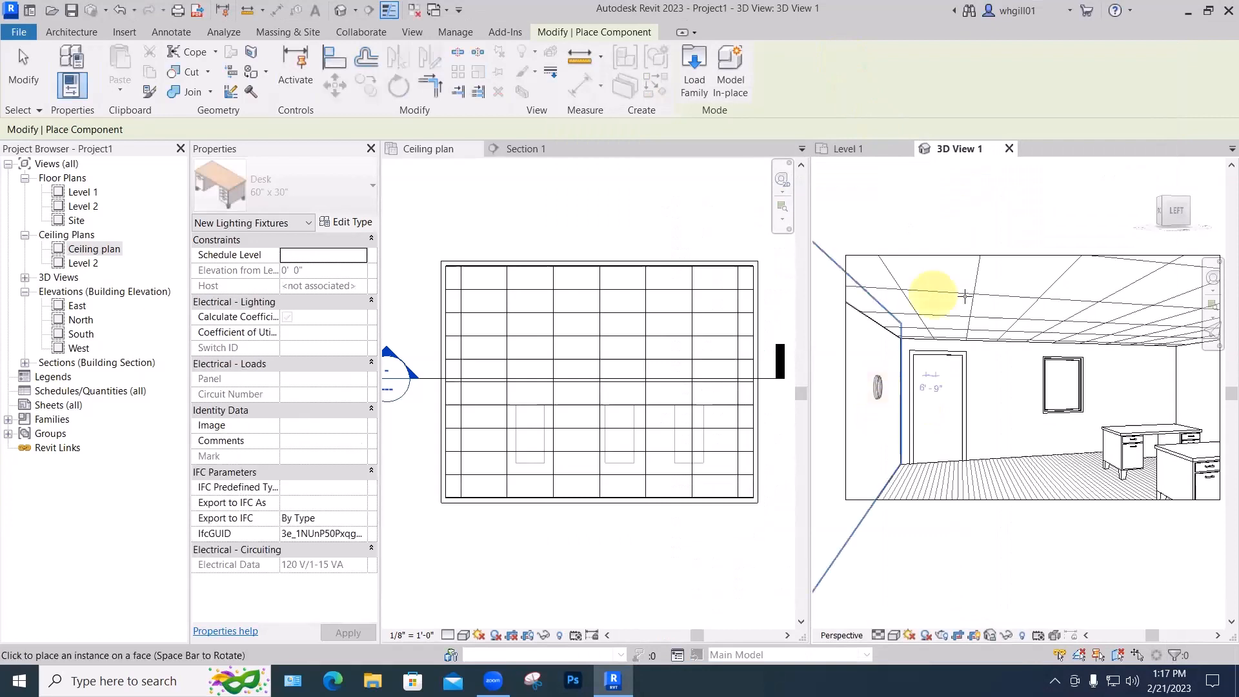
Place round LED downlights on faces in the camera view: the side wall, the ceiling, the door, the wall beside the window and the desk.
{"action": "left_click", "coordinate": [928, 332]}
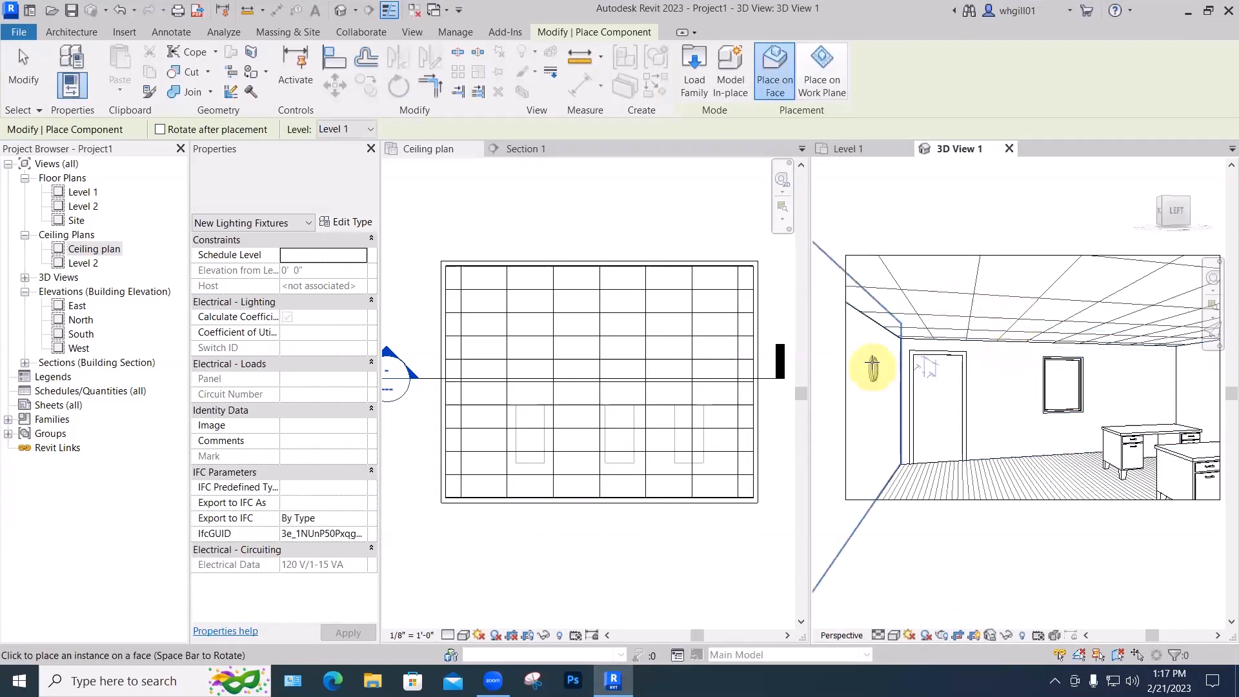
{"action": "left_click", "coordinate": [1011, 283]}
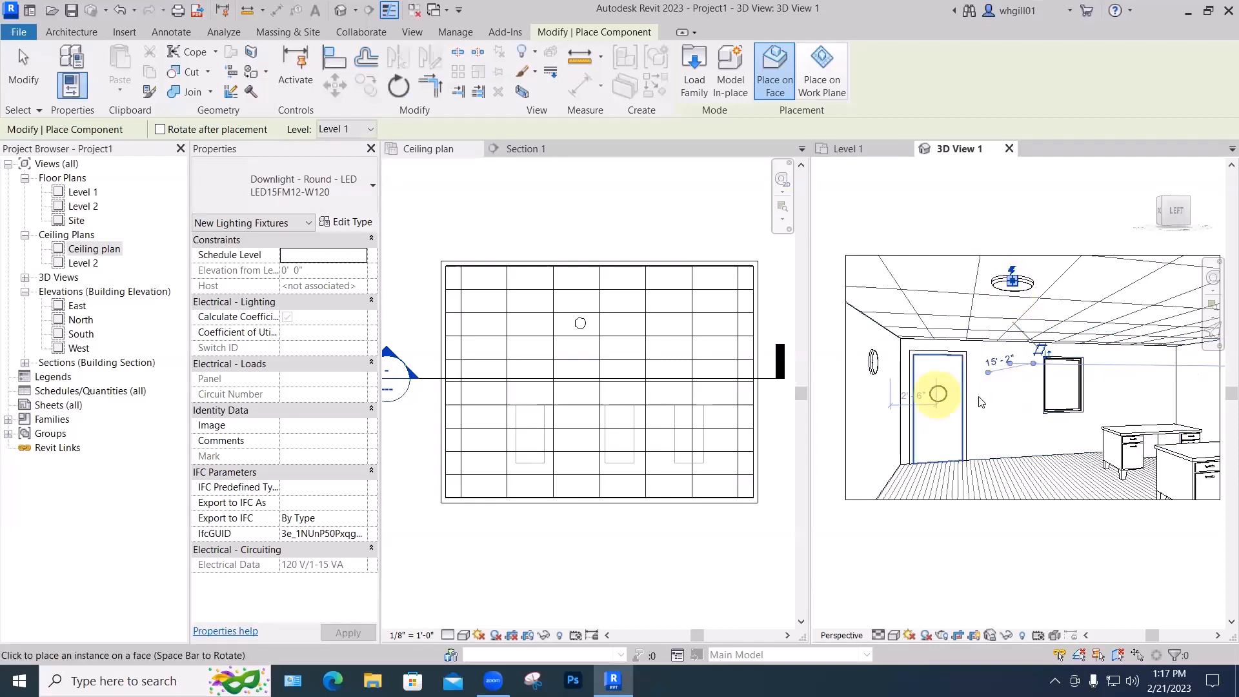
{"action": "left_click", "coordinate": [938, 393]}
{"action": "left_click", "coordinate": [1029, 390]}
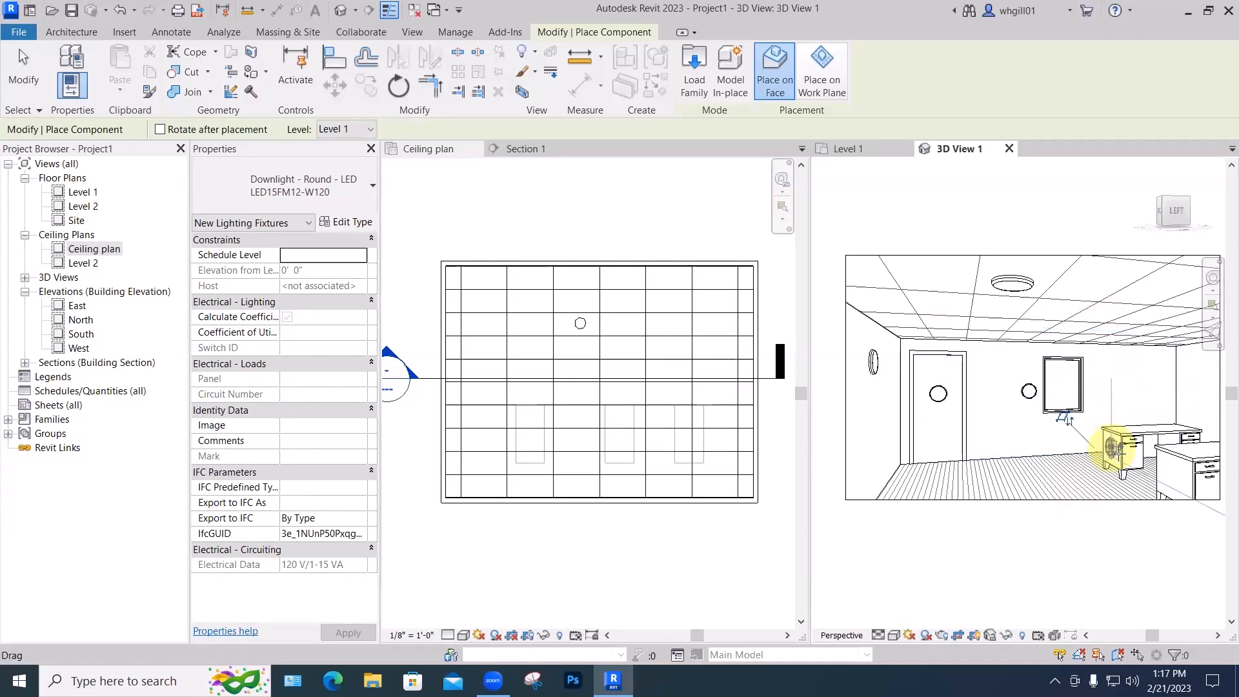
{"action": "scroll", "coordinate": [1113, 448], "scroll_direction": "up", "scroll_amount": 3}
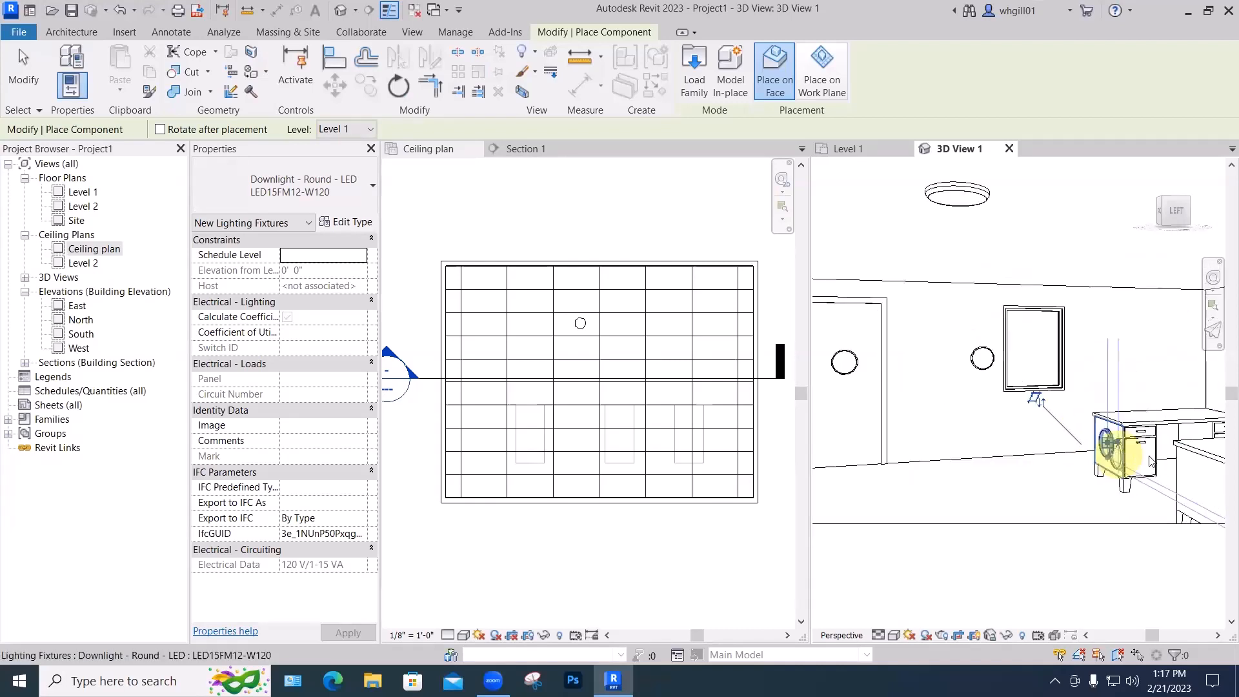
{"action": "scroll", "coordinate": [1119, 454], "scroll_direction": "up", "scroll_amount": 2}
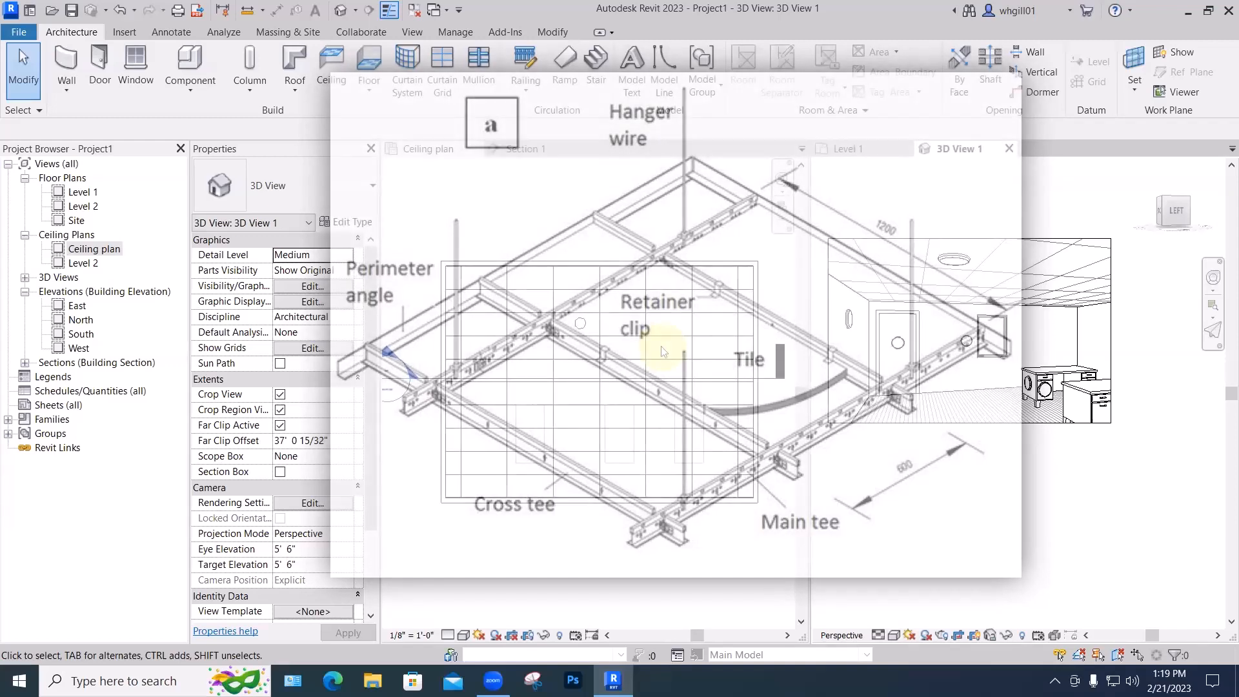
Load the Troffer Light - 2x4 Parabolic family from the internal lighting library as a component.
{"action": "left_click", "coordinate": [196, 91]}
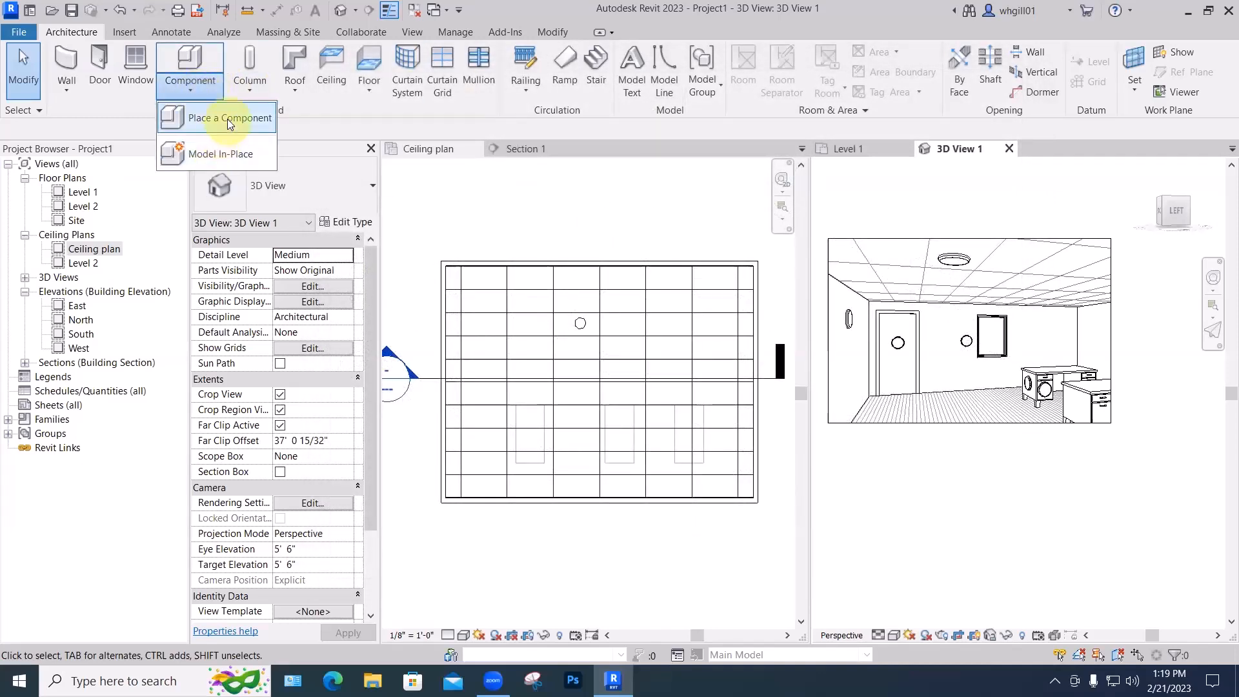
{"action": "left_click", "coordinate": [227, 119]}
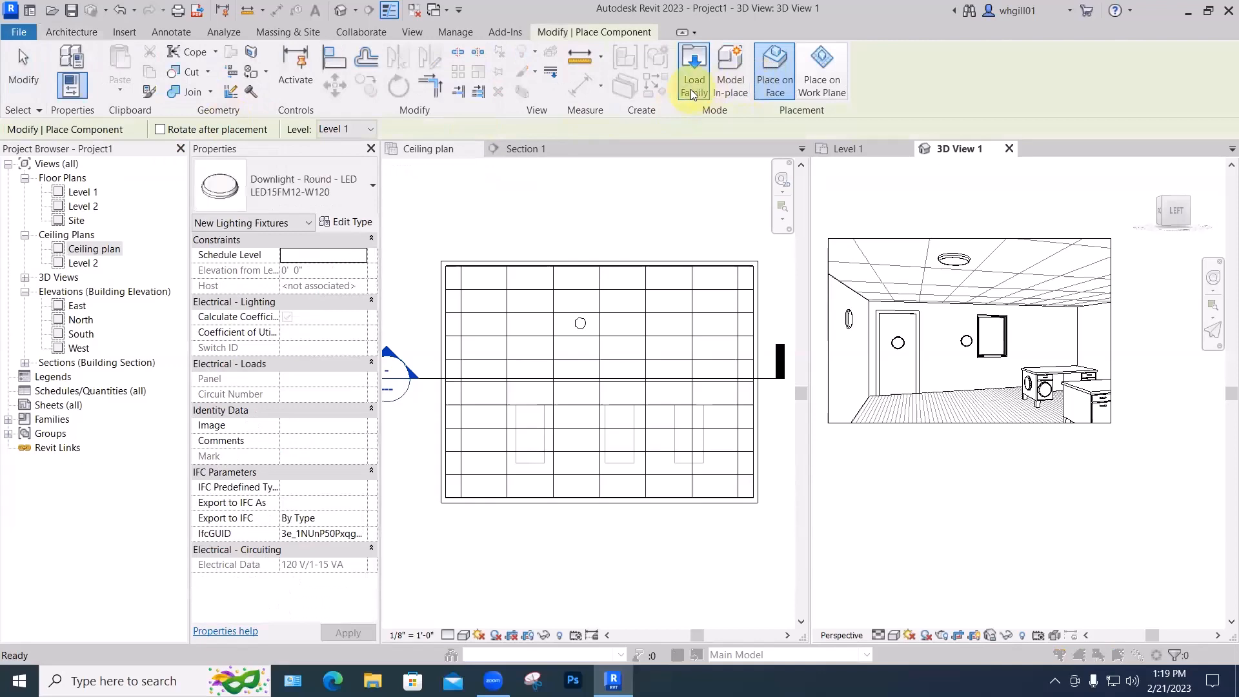
{"action": "left_click", "coordinate": [691, 89]}
{"action": "scroll", "coordinate": [706, 330], "scroll_direction": "down", "scroll_amount": 2}
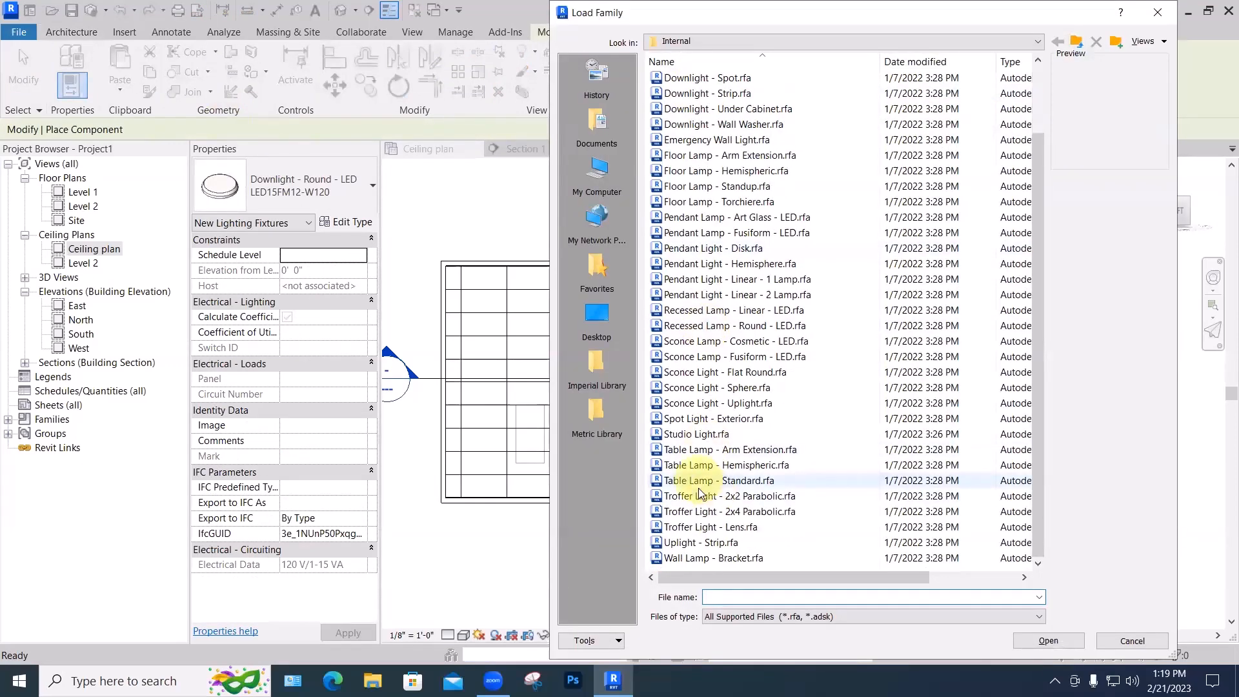
{"action": "double_click", "coordinate": [702, 511]}
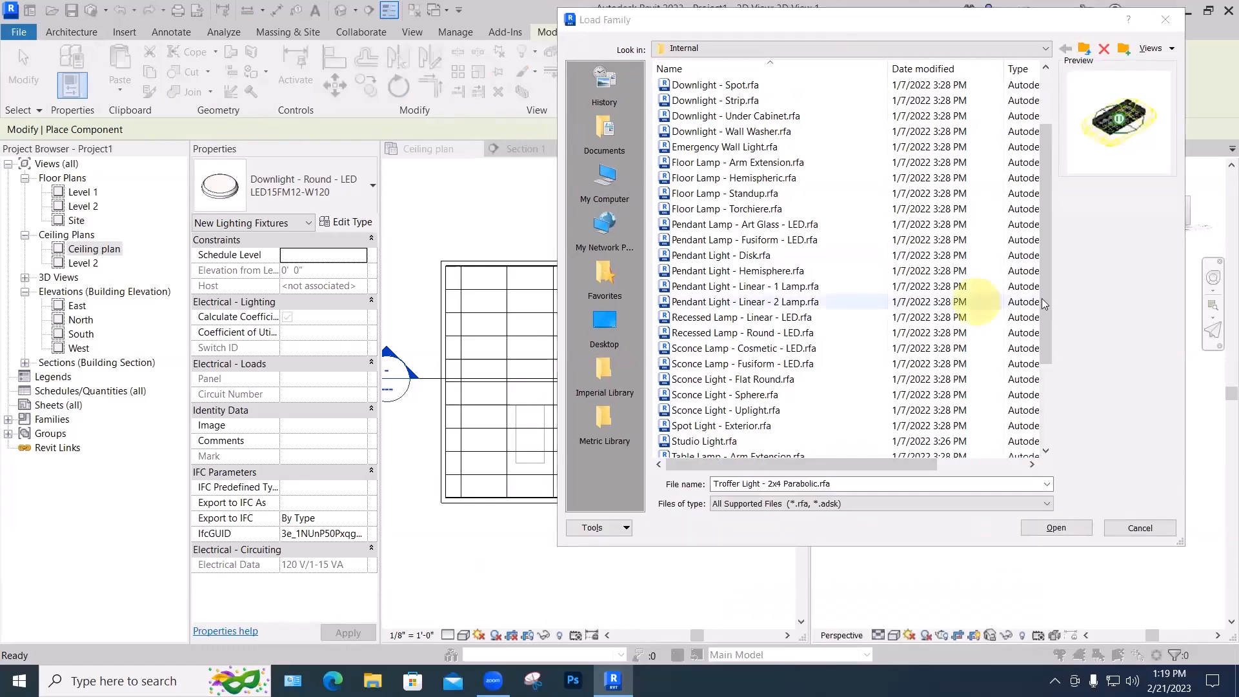
{"action": "left_click_drag", "start_coordinate": [1045, 307], "coordinate": [1048, 376]}
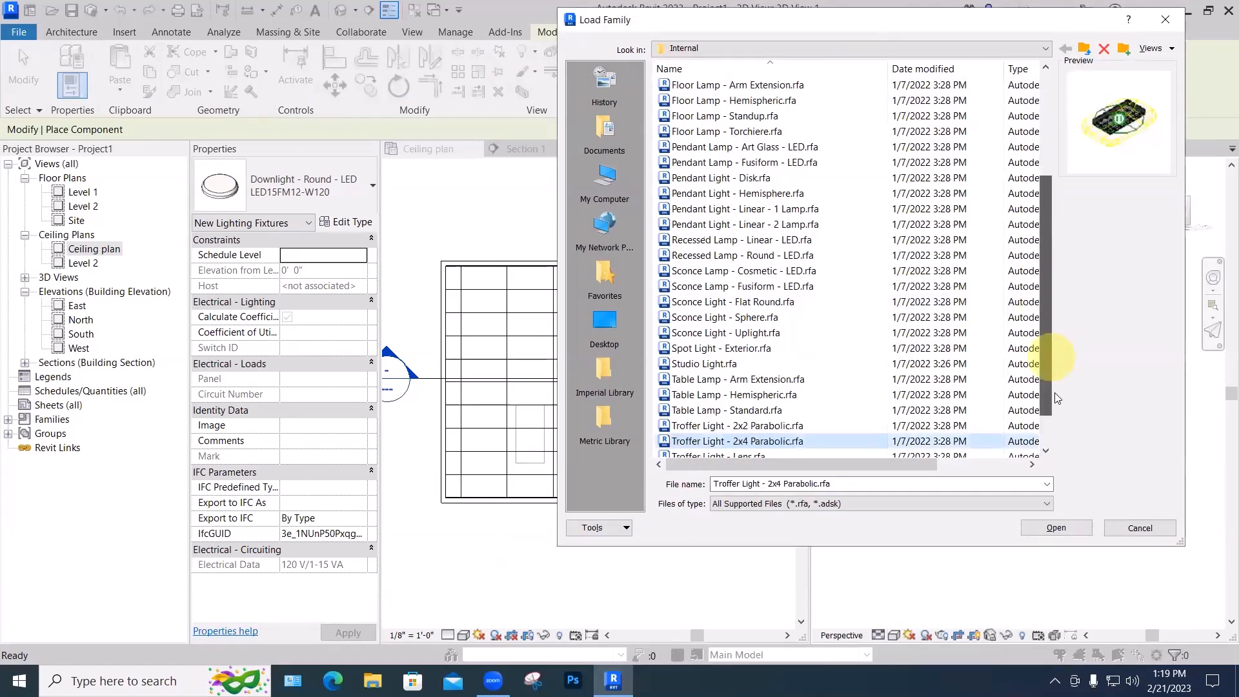
{"action": "left_click", "coordinate": [1053, 528]}
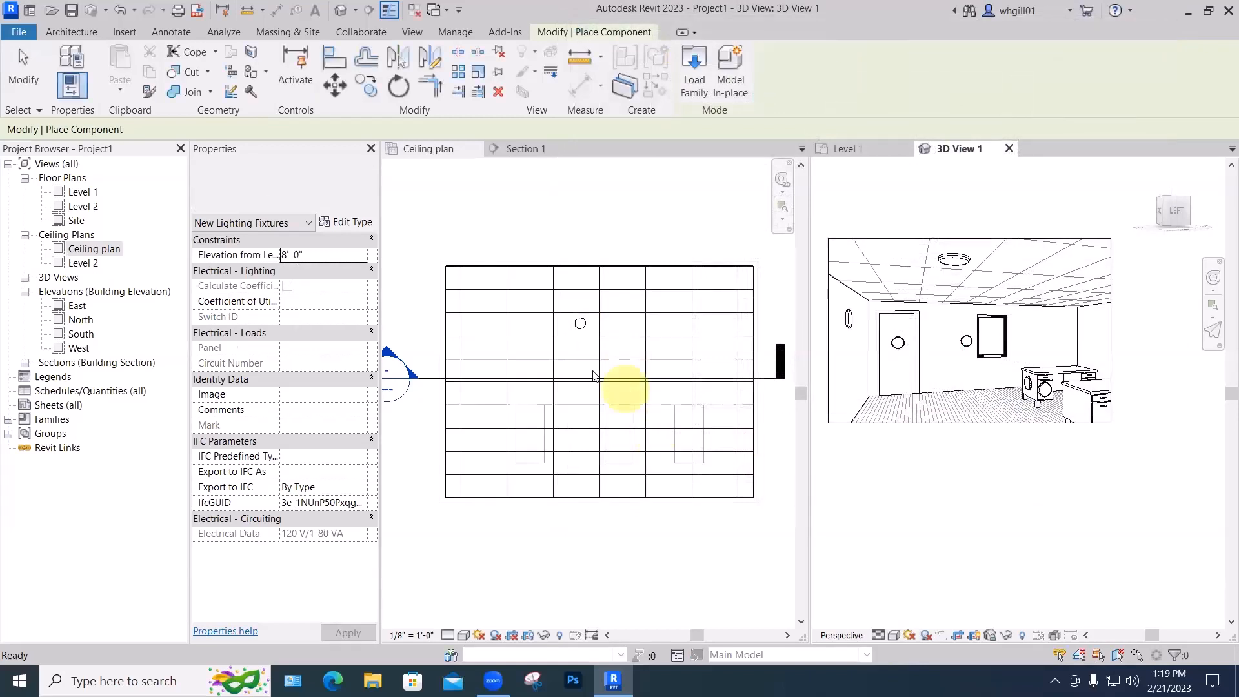
Place one 2'x4' (2 Lamp) - 120V troffer light in the ceiling plan's grid cell just south of the round downlight.
{"action": "left_click", "coordinate": [575, 363]}
{"action": "scroll", "coordinate": [557, 362], "scroll_direction": "up", "scroll_amount": 5}
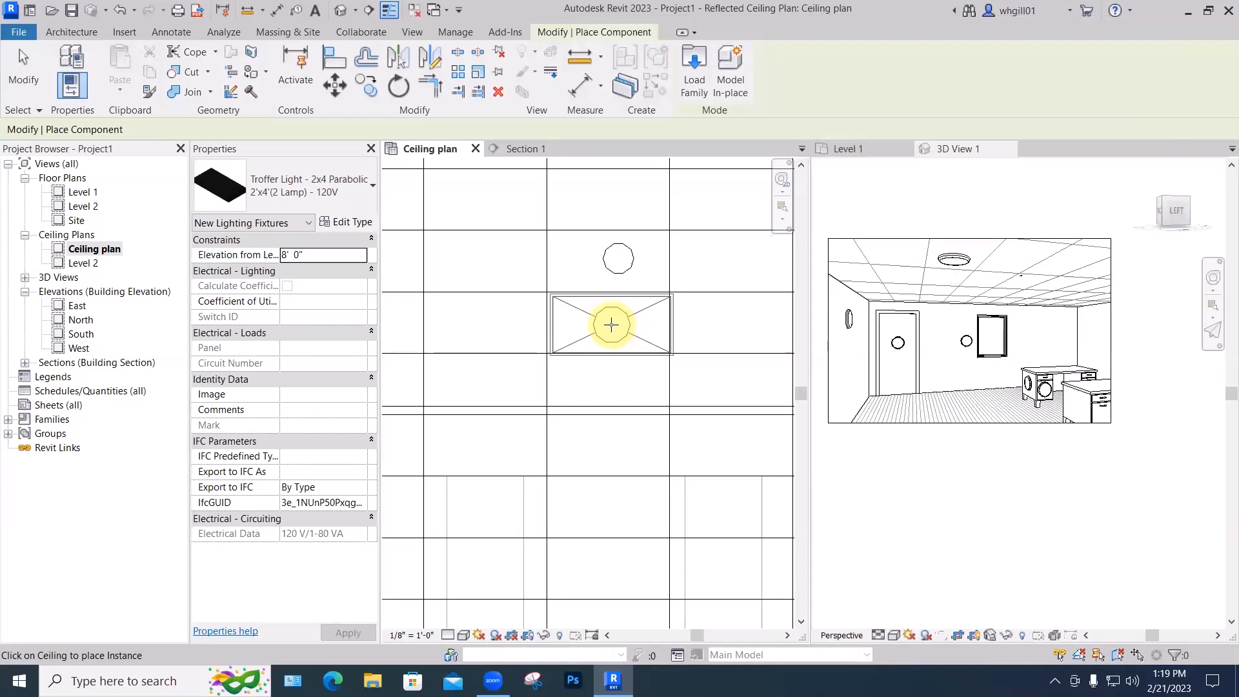
{"action": "left_click", "coordinate": [611, 324]}
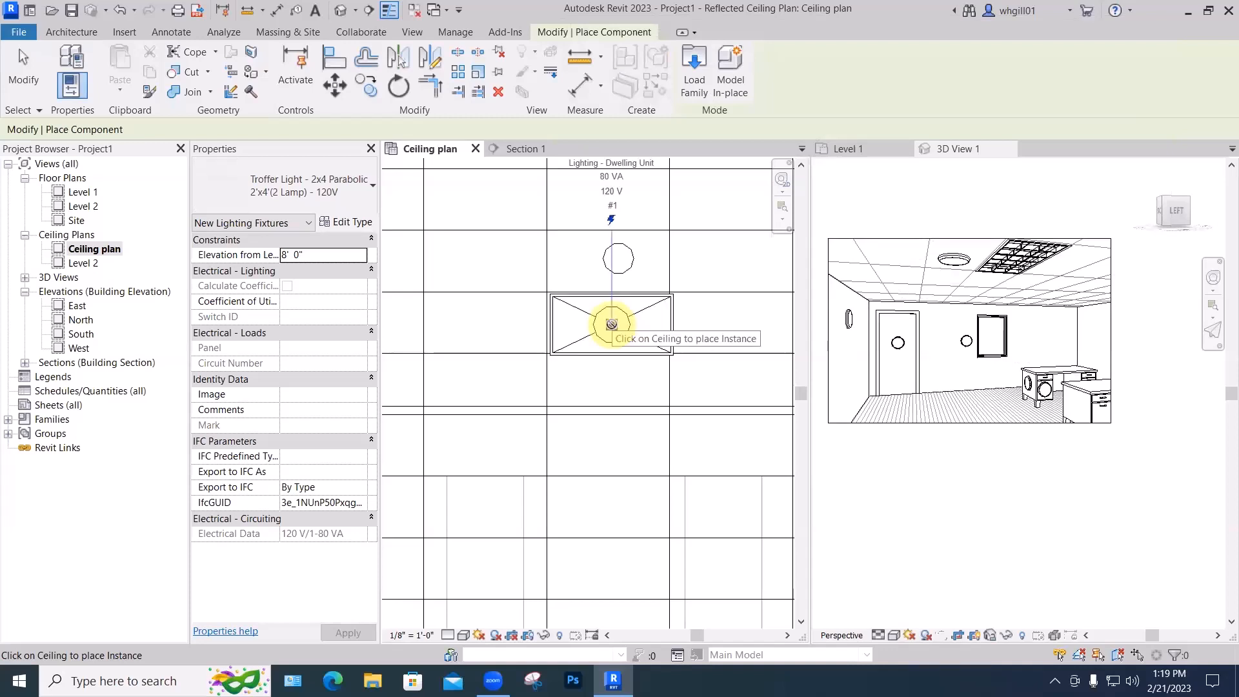
{"action": "key", "text": "Escape"}
{"action": "scroll", "coordinate": [551, 294], "scroll_direction": "up", "scroll_amount": 3}
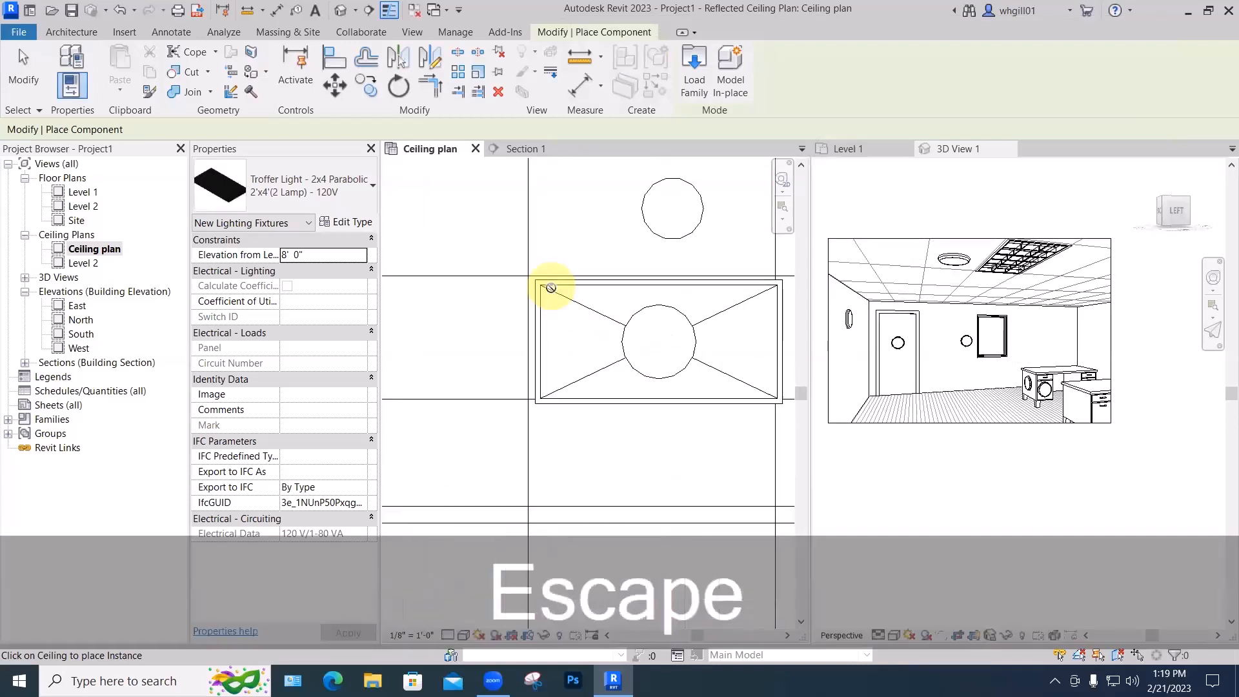
{"action": "key", "text": "Escape"}
{"action": "key", "text": "Escape"}
Nudge the troffer light in small increments until its edges line up with the ceiling grid cell.
{"action": "left_click", "coordinate": [551, 287]}
{"action": "key", "text": "Up"}
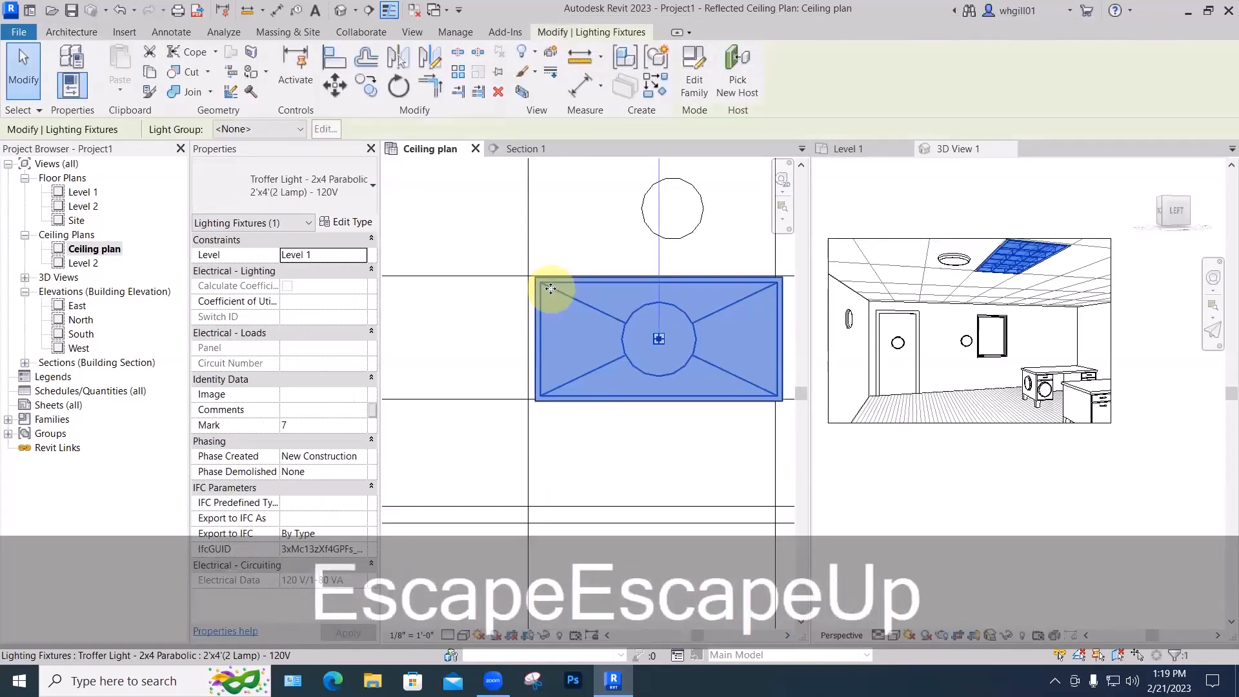
{"action": "key", "text": "Up"}
{"action": "key", "text": "Down"}
{"action": "key", "text": "Left"}
{"action": "key", "text": "Left"}
{"action": "key", "text": "Left"}
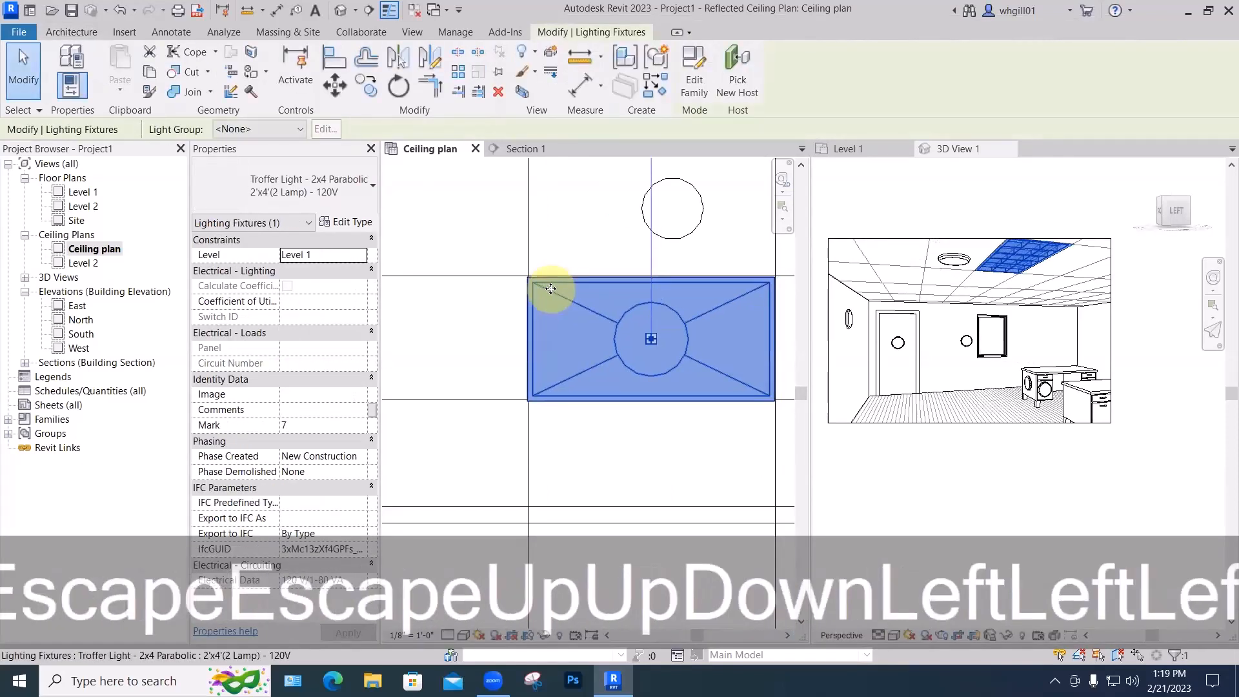
{"action": "scroll", "coordinate": [568, 310], "scroll_direction": "up", "scroll_amount": 3}
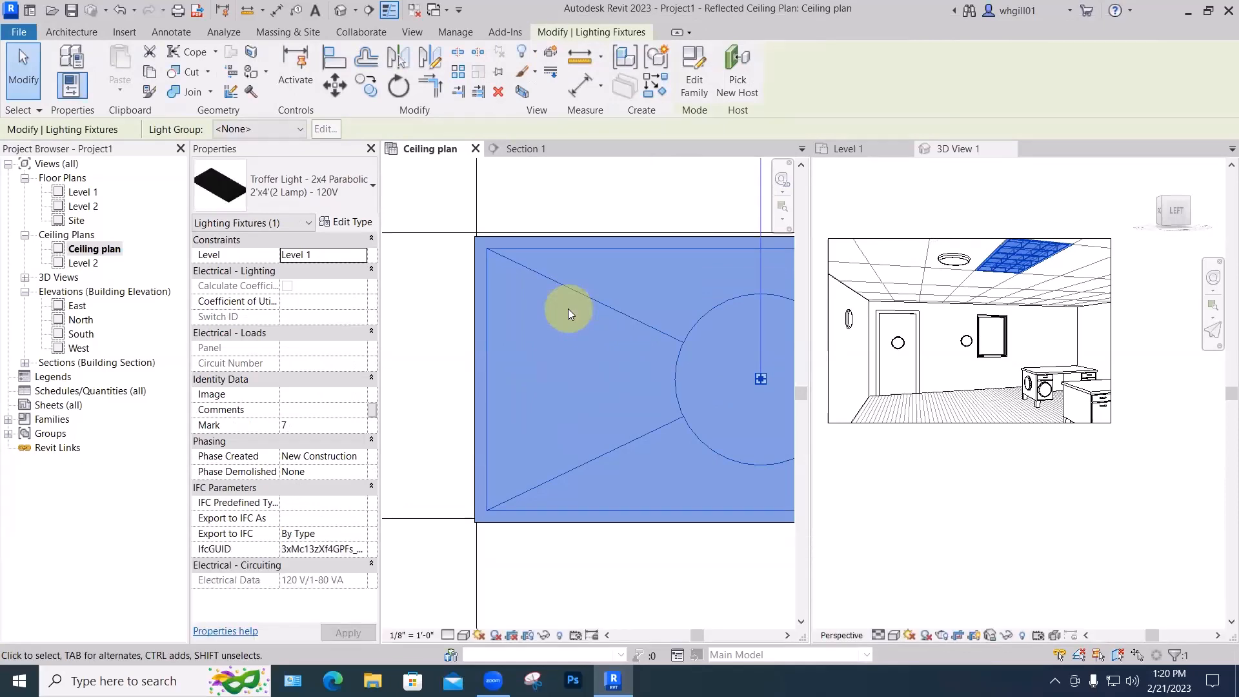
{"action": "key", "text": "Up"}
{"action": "key", "text": "Right"}
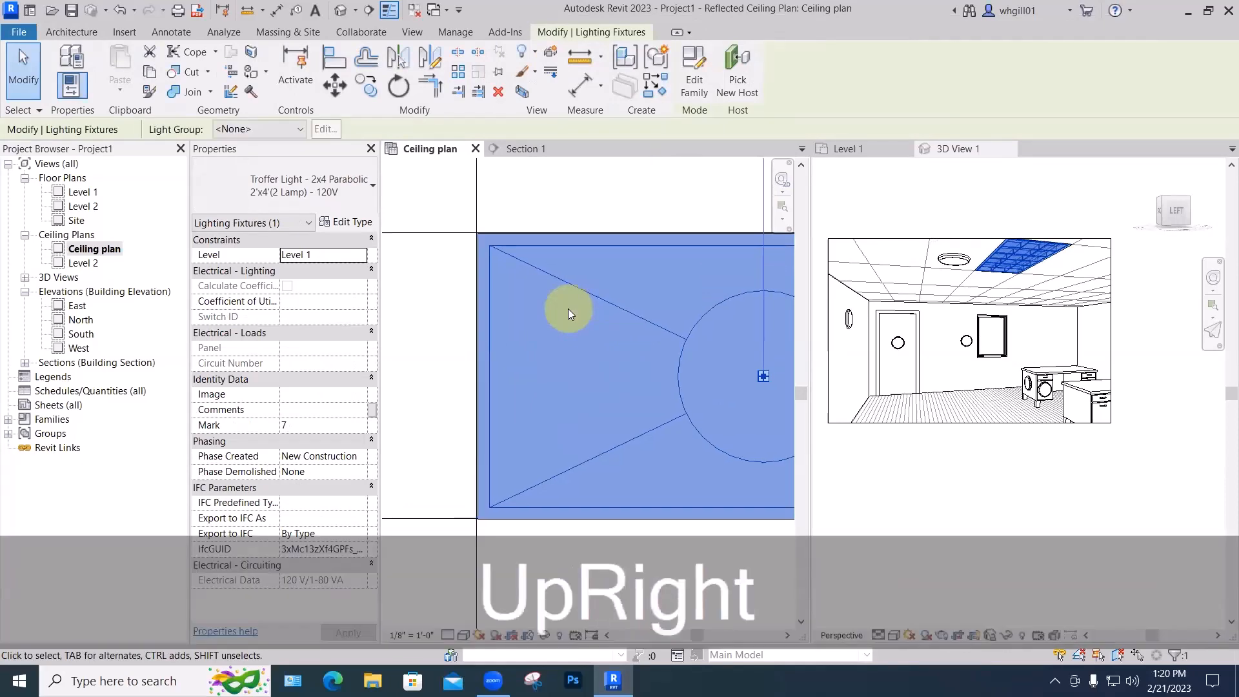
{"action": "left_click", "coordinate": [562, 186]}
{"action": "scroll", "coordinate": [562, 186], "scroll_direction": "down", "scroll_amount": 5}
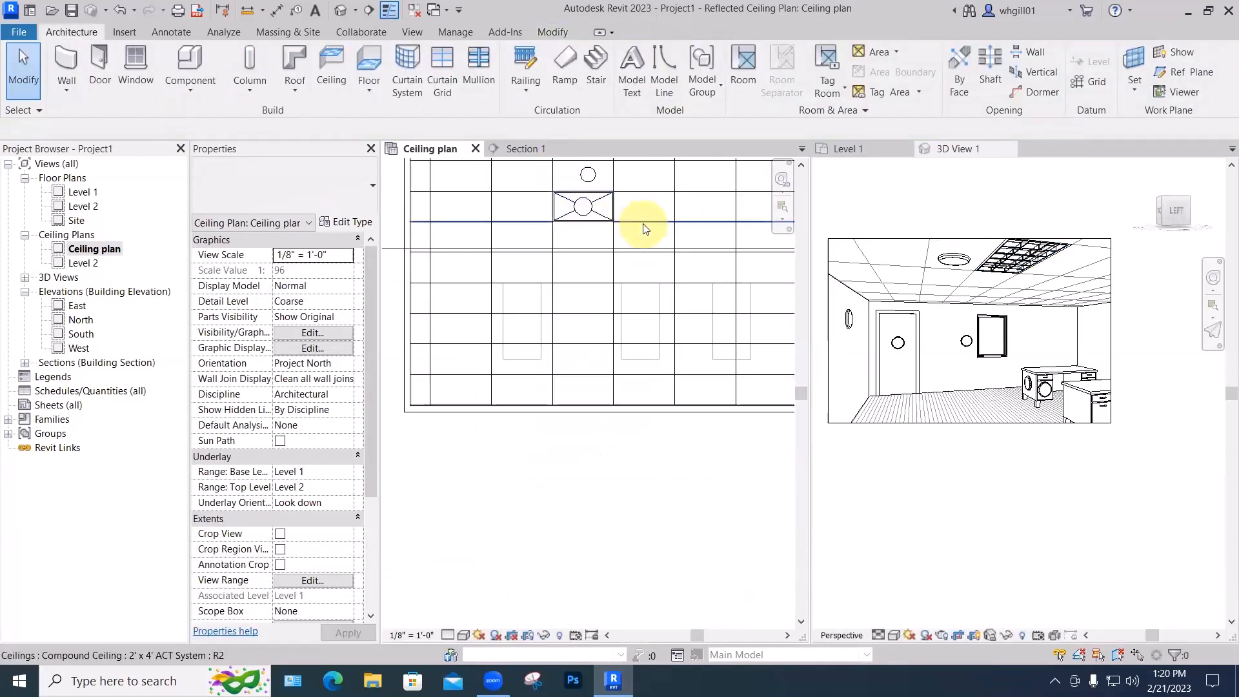
{"action": "mouse_move", "coordinate": [636, 227]}
{"action": "middle_mouse_down"}
{"action": "mouse_move", "coordinate": [650, 315]}
{"action": "mouse_move", "coordinate": [638, 310]}
{"action": "middle_mouse_up"}
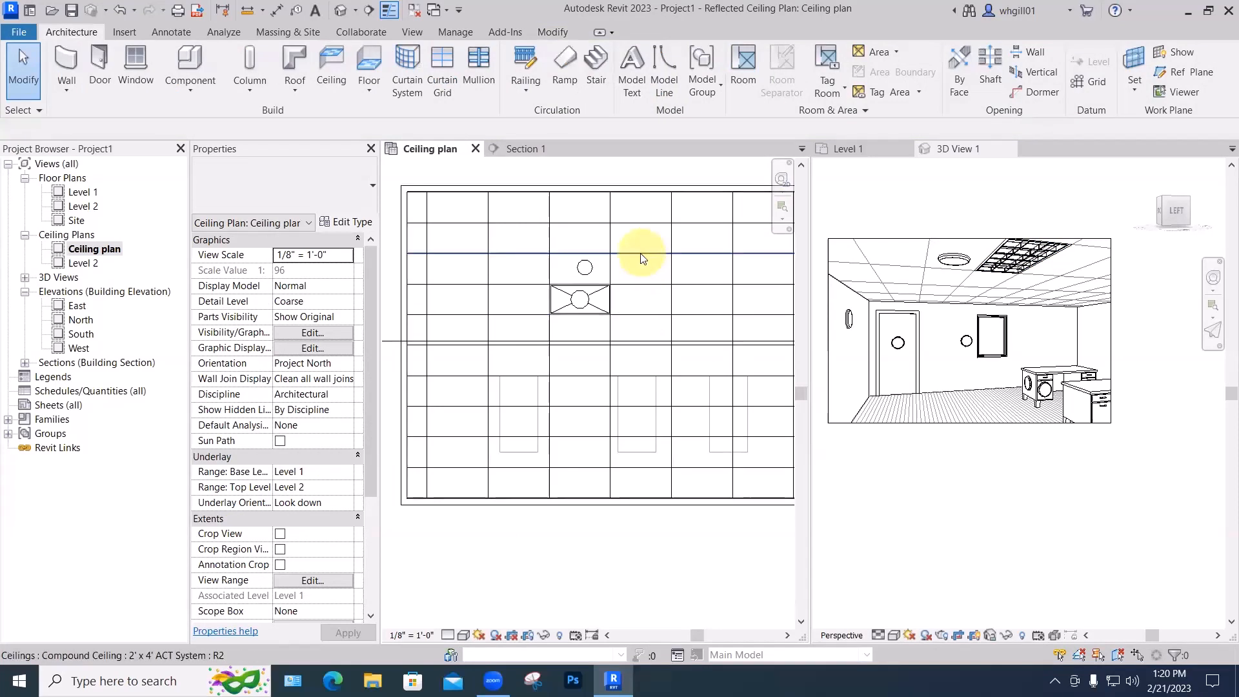
Nudge the 2' x 4' ACT ceiling grid four increments north and seven increments south in the ceiling plan.
{"action": "left_click", "coordinate": [641, 254]}
{"action": "key", "text": "Up"}
{"action": "key", "text": "Up"}
{"action": "key", "text": "Up"}
{"action": "key", "text": "Up"}
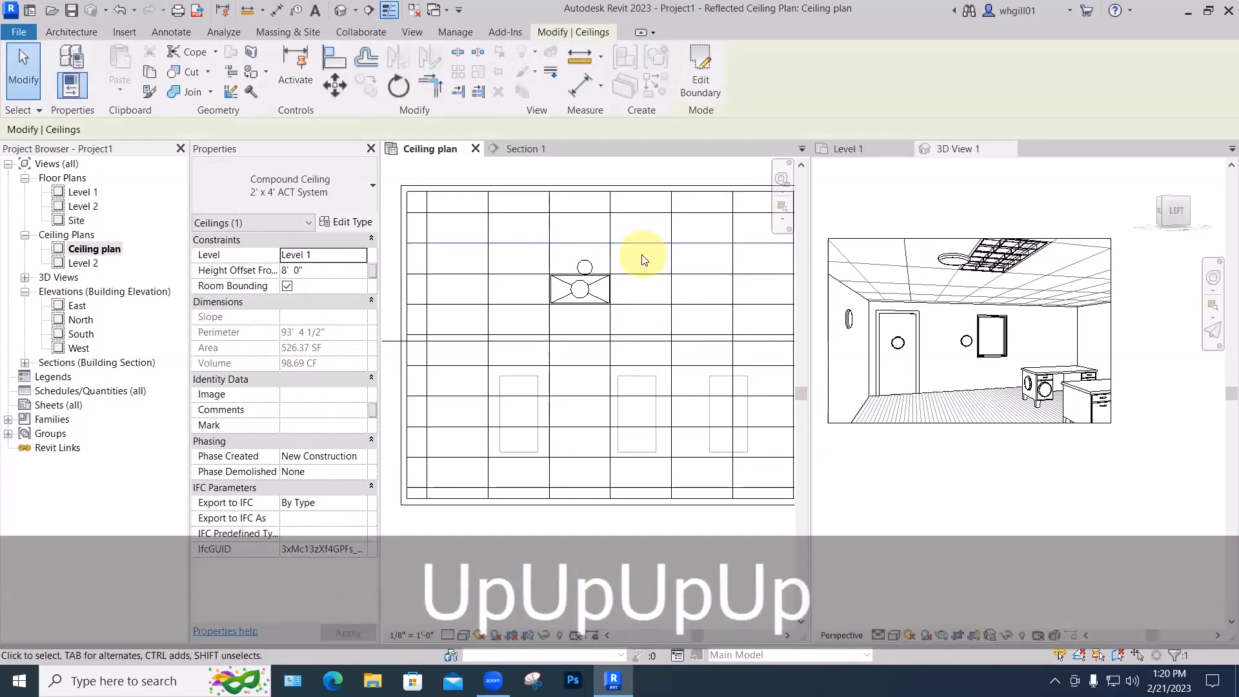
{"action": "key", "text": "Down"}
{"action": "key", "text": "Down"}
{"action": "key", "text": "Down"}
{"action": "key", "text": "Down"}
{"action": "key", "text": "Down"}
{"action": "key", "text": "Down"}
{"action": "key", "text": "Down"}
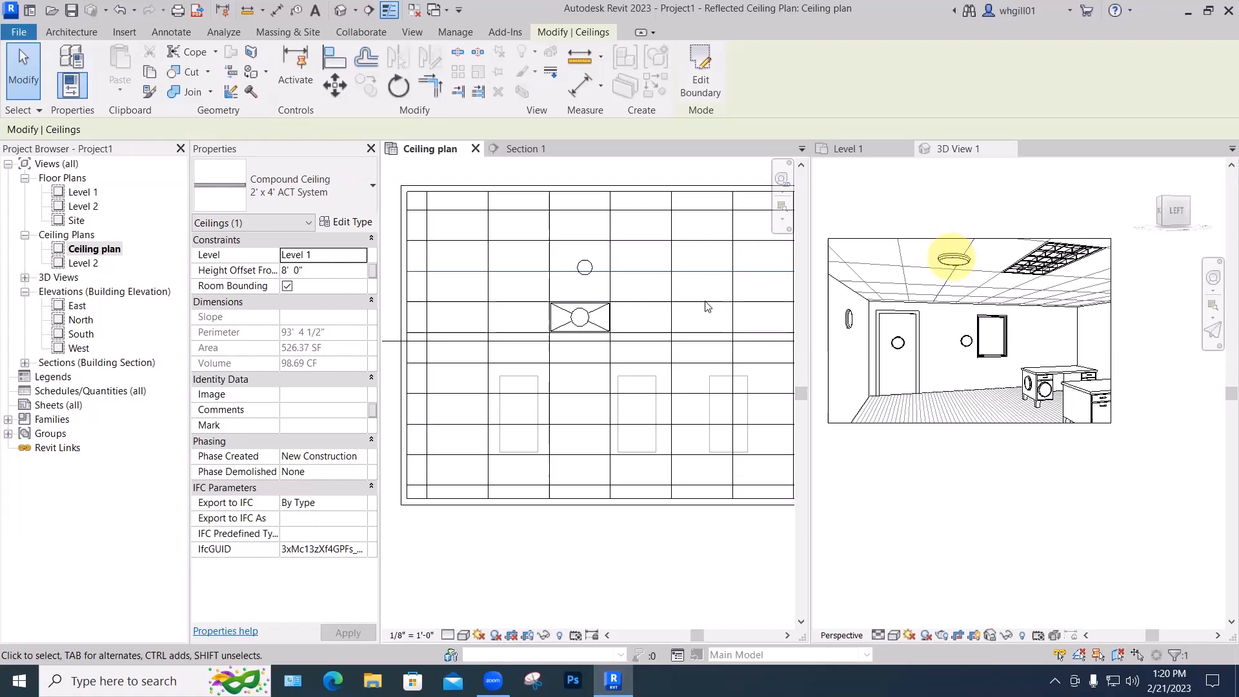
{"action": "scroll", "coordinate": [705, 304], "scroll_direction": "down", "scroll_amount": 1}
{"action": "scroll", "coordinate": [636, 284], "scroll_direction": "down", "scroll_amount": 1}
{"action": "middle_click_drag", "start_coordinate": [626, 237], "coordinate": [678, 243]}
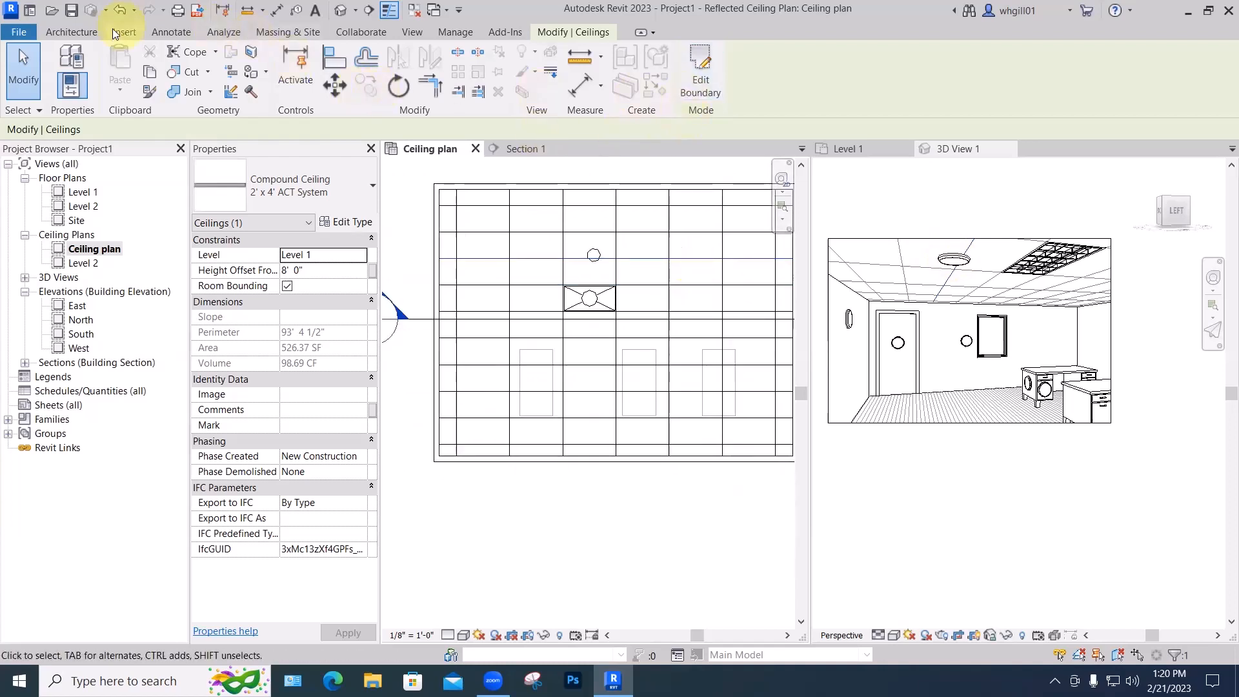
{"action": "left_click", "coordinate": [89, 32]}
{"action": "left_click", "coordinate": [190, 91]}
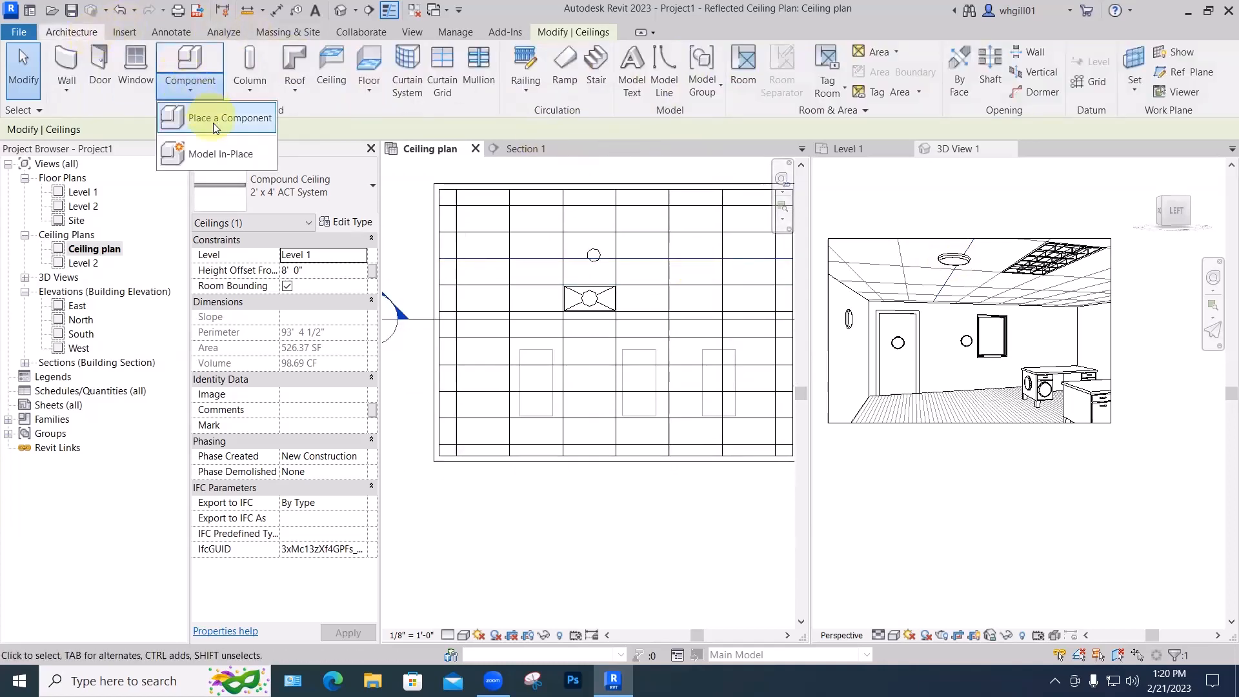
{"action": "left_click", "coordinate": [224, 156]}
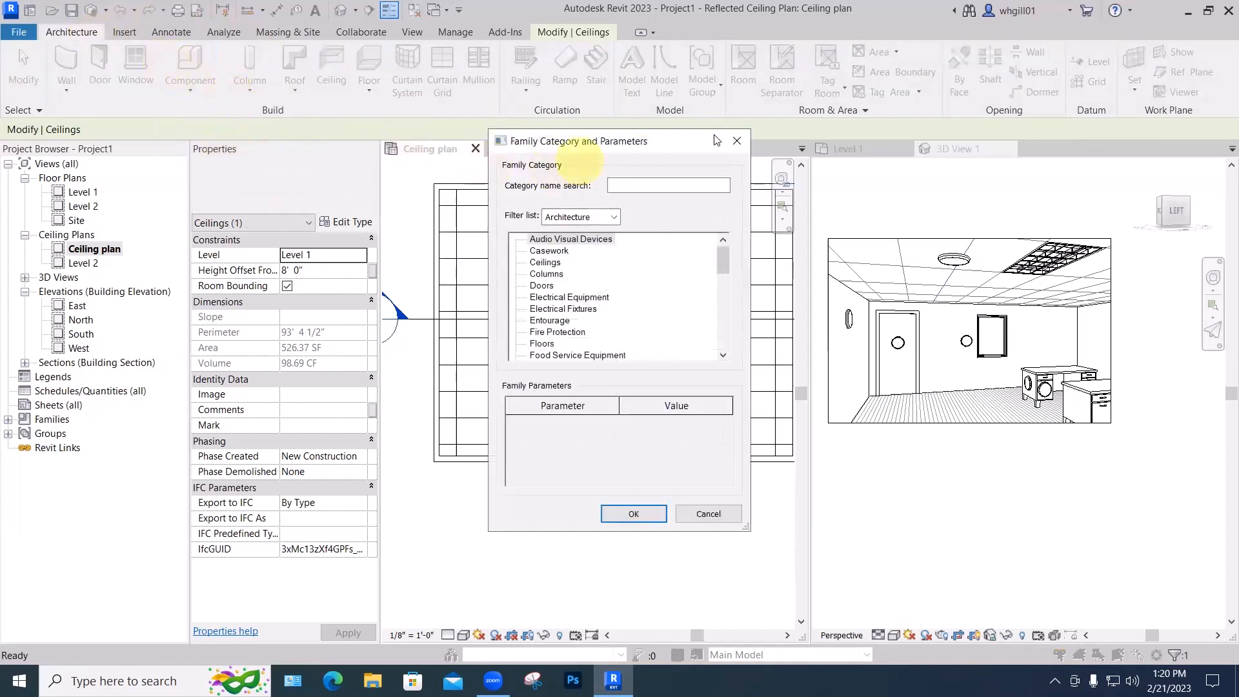
{"action": "left_click", "coordinate": [734, 140]}
Load the Downlight - Recessed Can family from the internal lighting library as a component.
{"action": "left_click", "coordinate": [190, 90]}
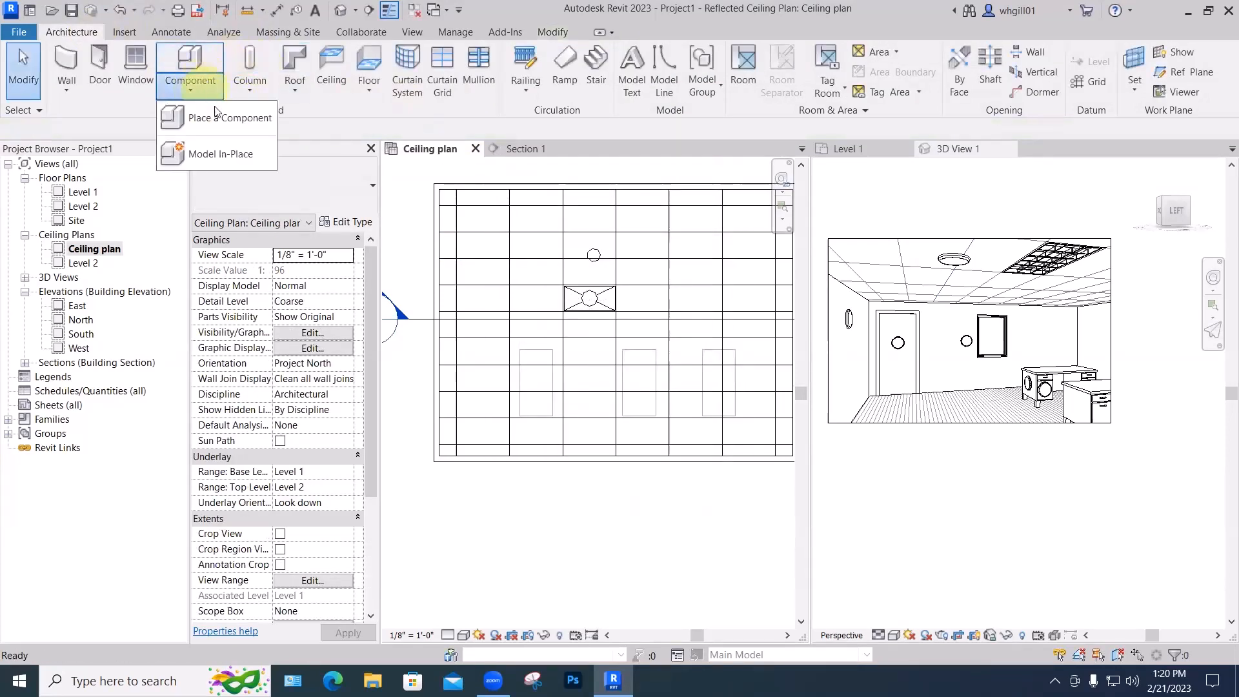
{"action": "left_click", "coordinate": [214, 115]}
{"action": "left_click", "coordinate": [694, 71]}
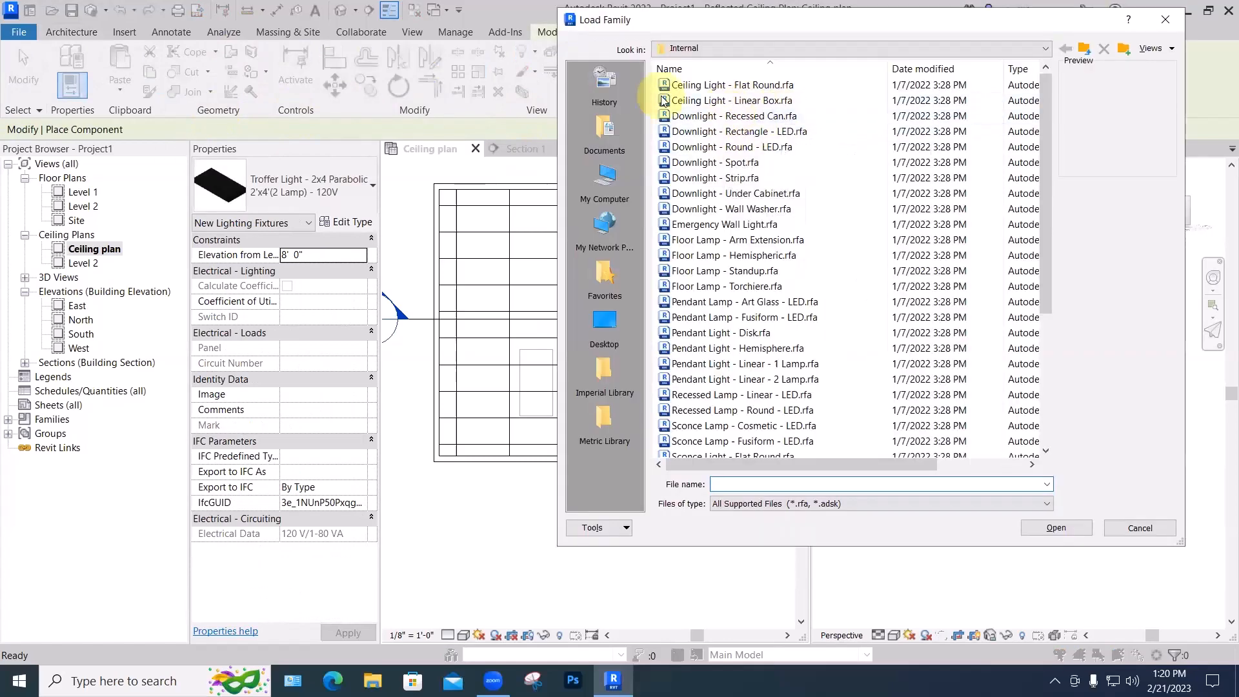
{"action": "left_click", "coordinate": [742, 131]}
{"action": "left_click", "coordinate": [731, 117]}
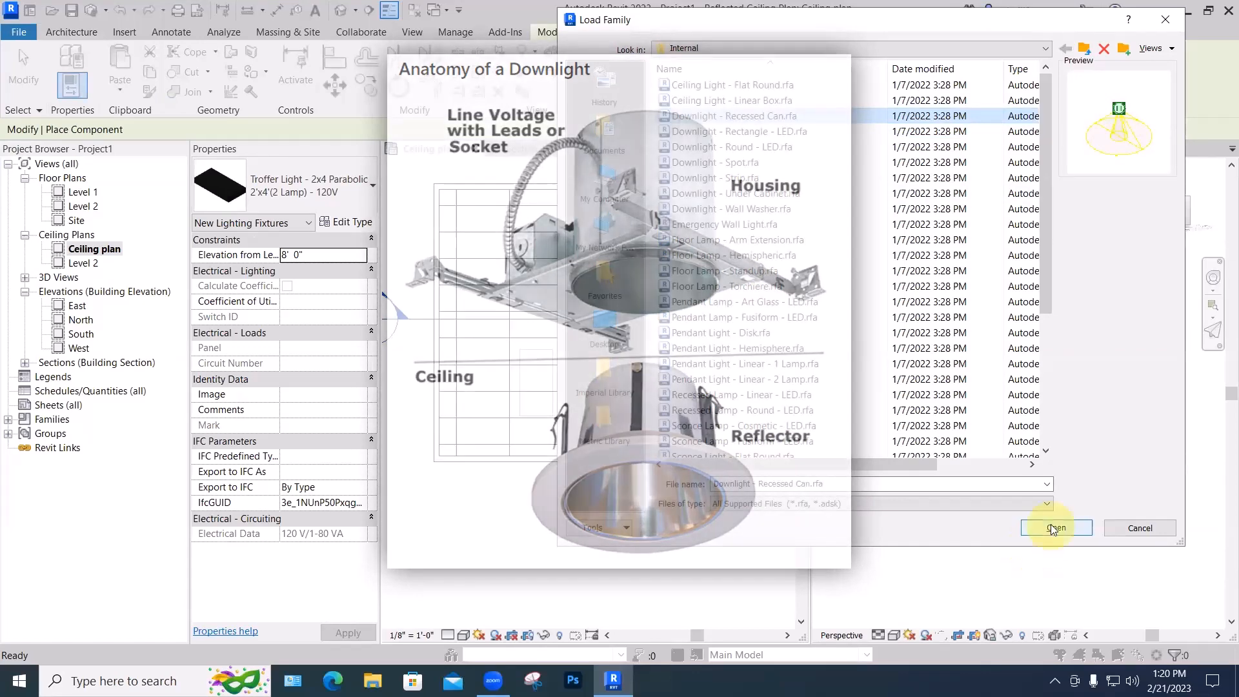
{"action": "left_click", "coordinate": [1046, 527]}
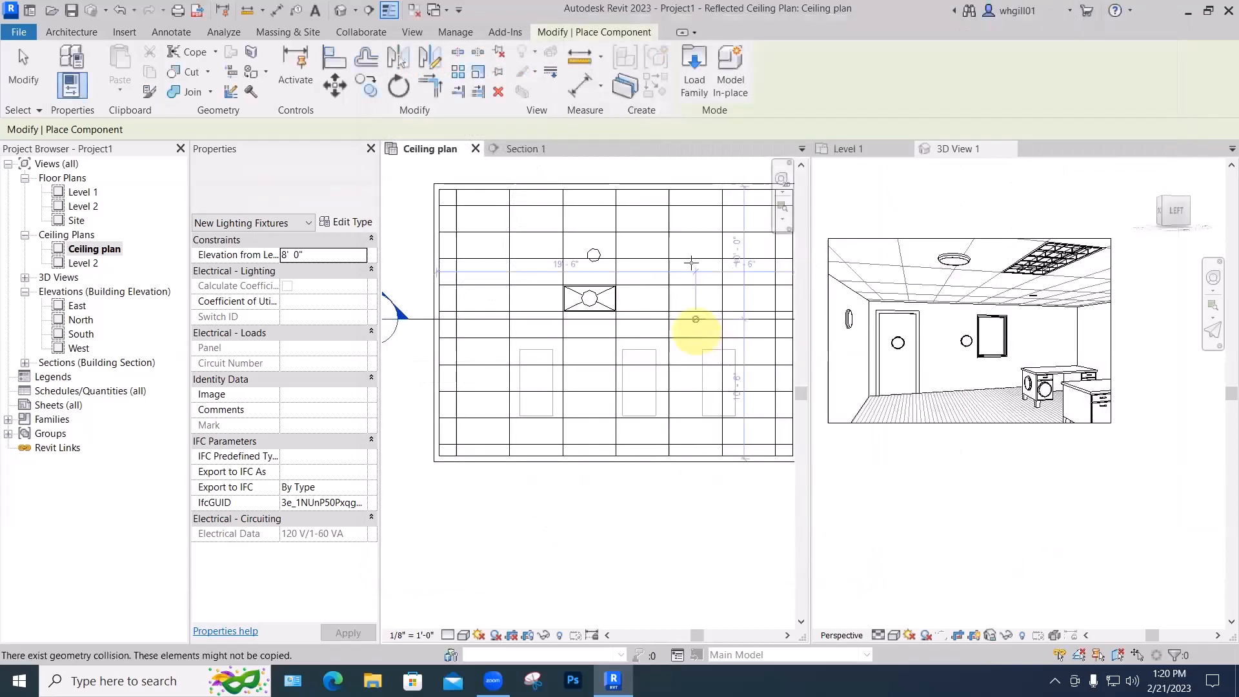
Place four 6" Incandescent - 120V recessed can downlights in a north-south line, one in every second grid cell east of the troffer.
{"action": "left_click", "coordinate": [693, 246]}
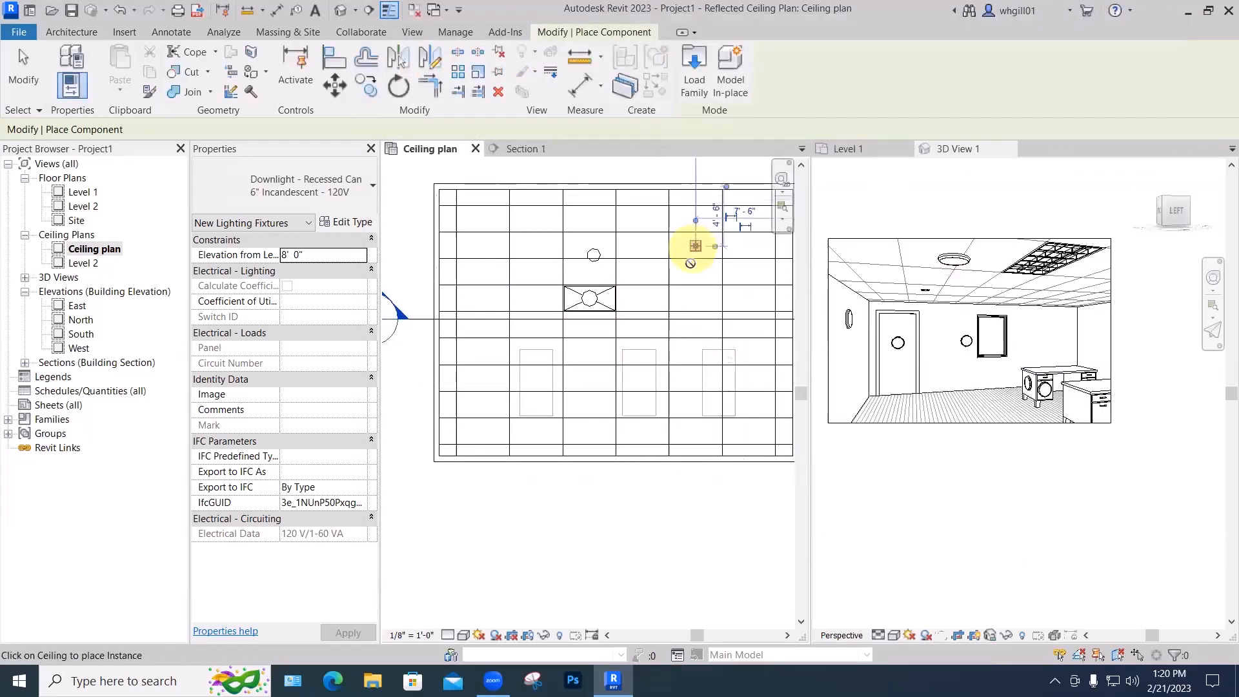
{"action": "left_click", "coordinate": [695, 299]}
{"action": "left_click", "coordinate": [696, 353]}
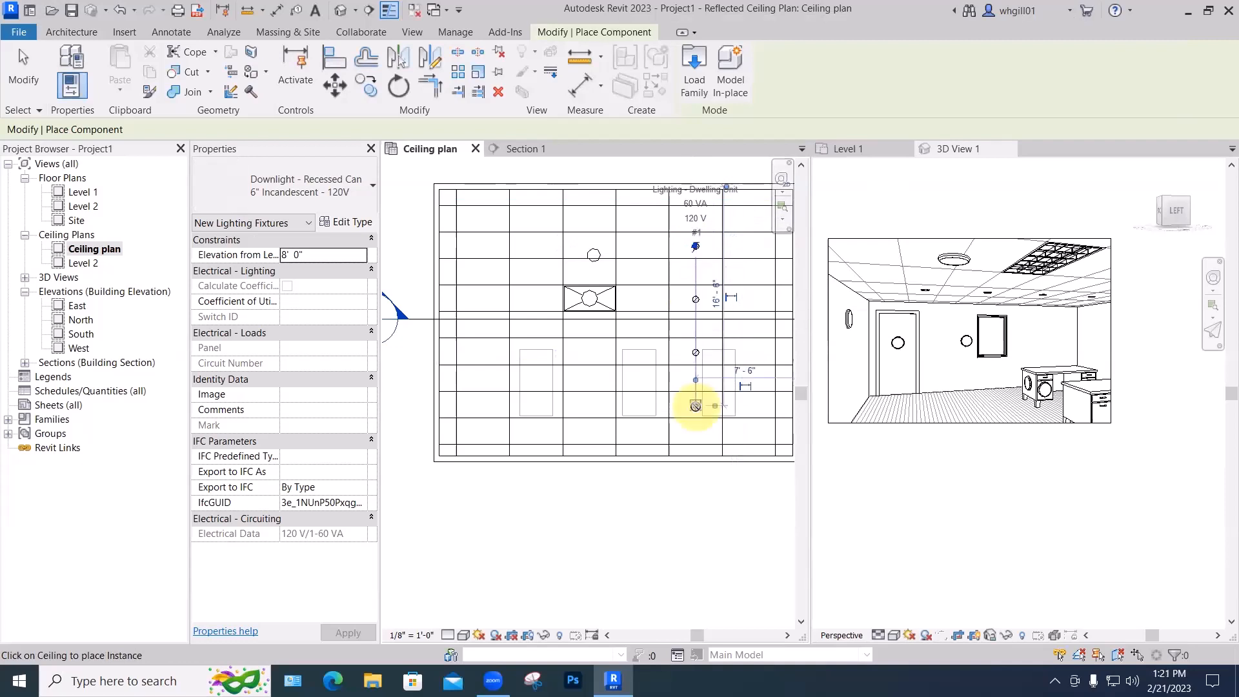
{"action": "left_click", "coordinate": [695, 406]}
{"action": "key", "text": "Escape"}
{"action": "key", "text": "Escape"}
{"action": "key", "text": "Escape"}
Nudge the ceiling grid four increments north and two back south in the ceiling plan.
{"action": "left_click", "coordinate": [644, 258]}
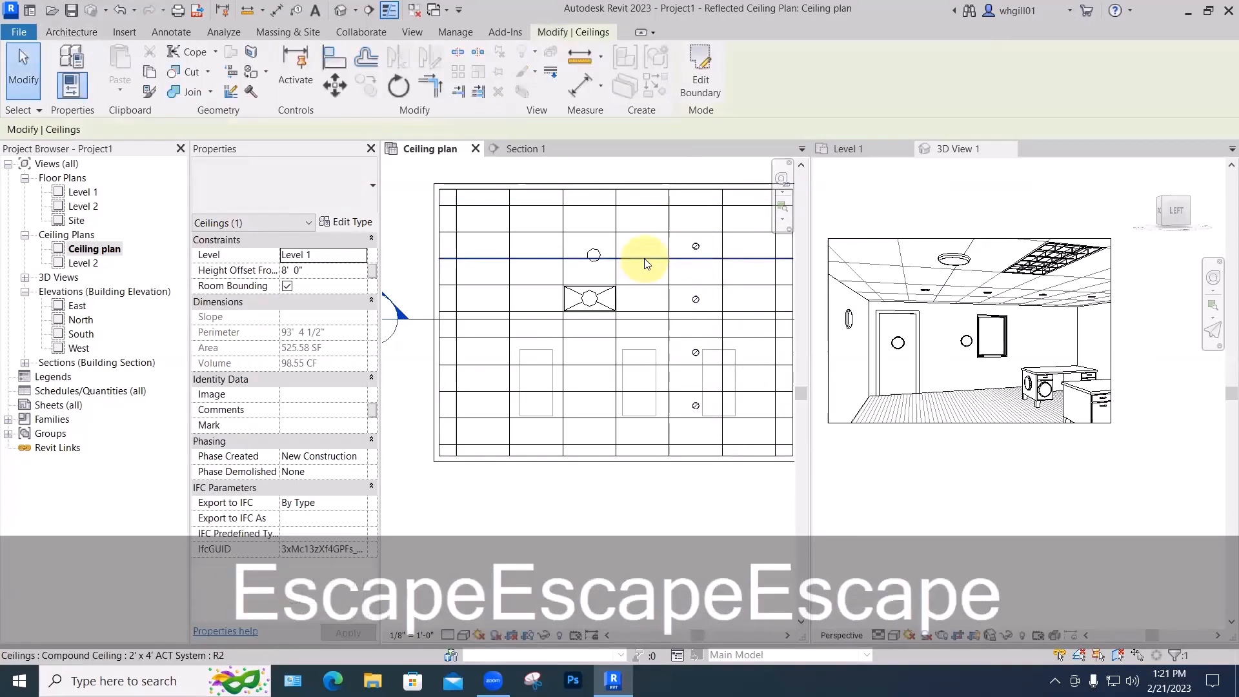
{"action": "key", "text": "Up"}
{"action": "key", "text": "Up"}
{"action": "key", "text": "Up"}
{"action": "key", "text": "Up"}
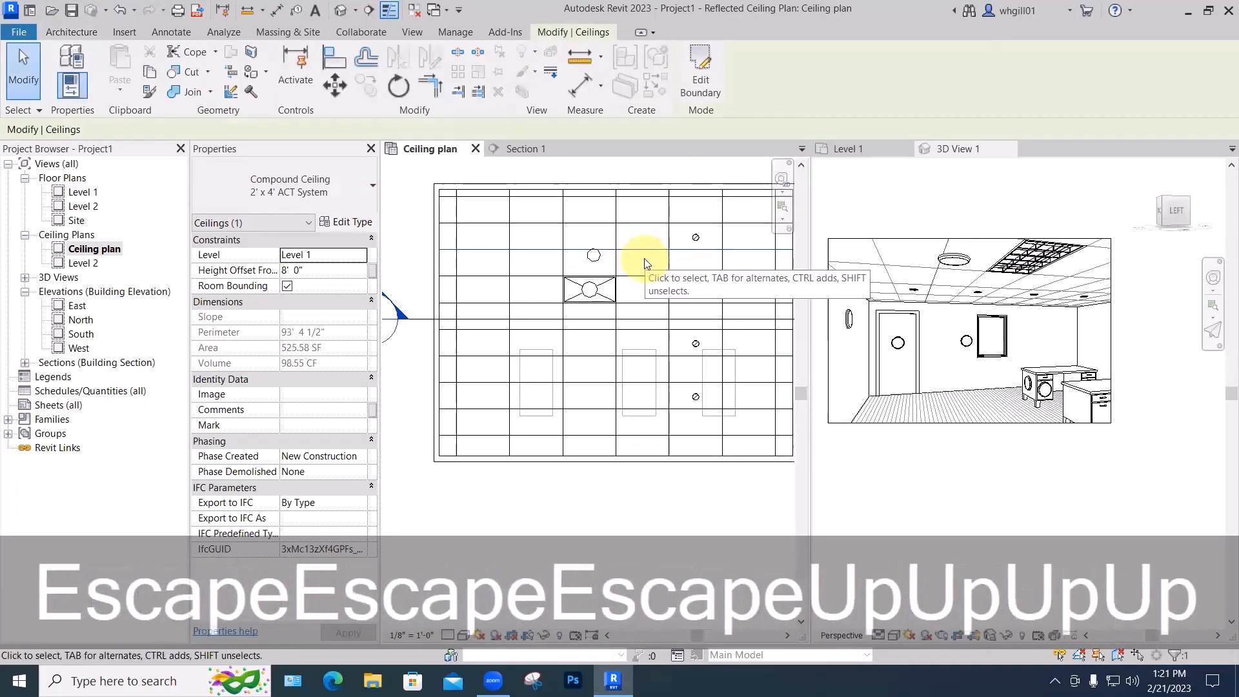
{"action": "key", "text": "Down"}
{"action": "key", "text": "Down"}
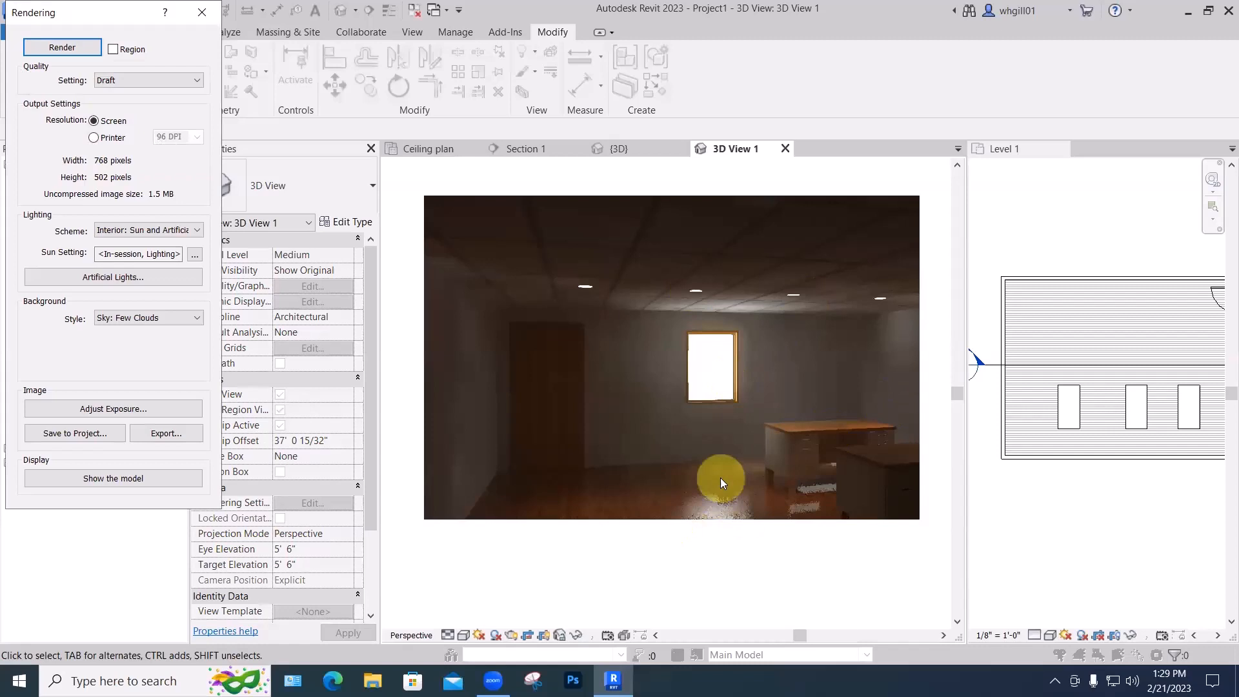
Close the rendering settings and lower the Generic - 12" Level 2 floor in Section 1 to a -0' 9 1/2" offset, over the recessed can.
{"action": "left_click", "coordinate": [202, 12]}
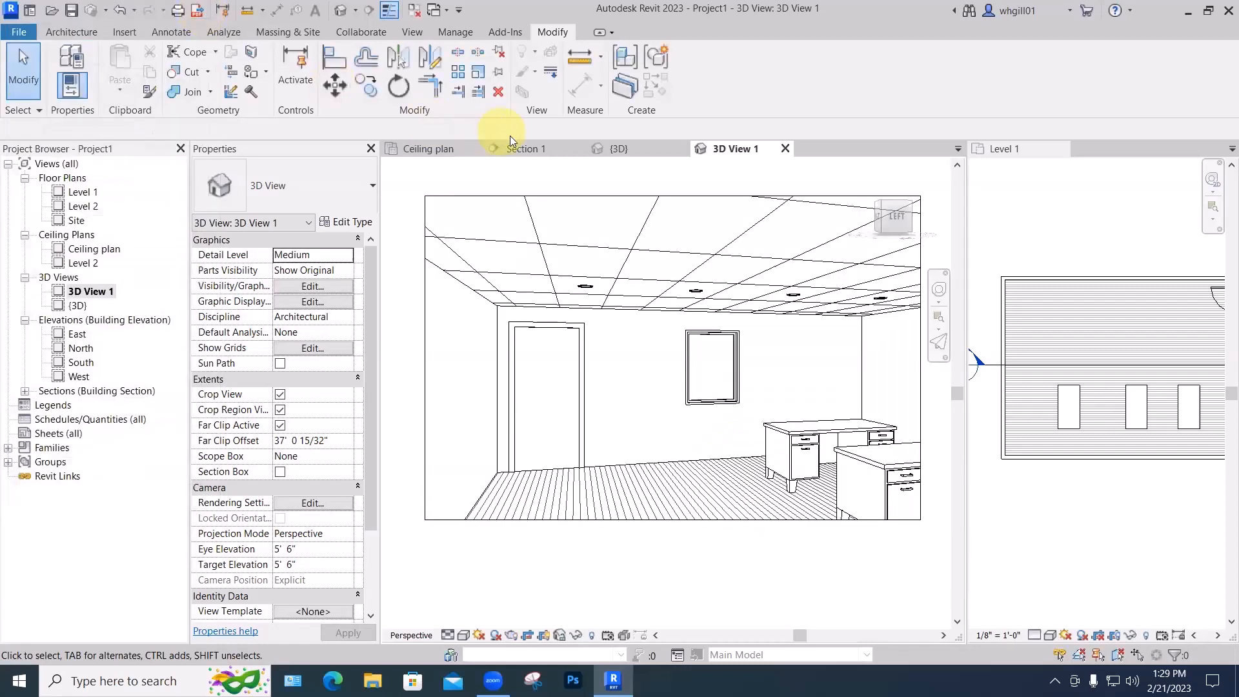
{"action": "left_click", "coordinate": [522, 148]}
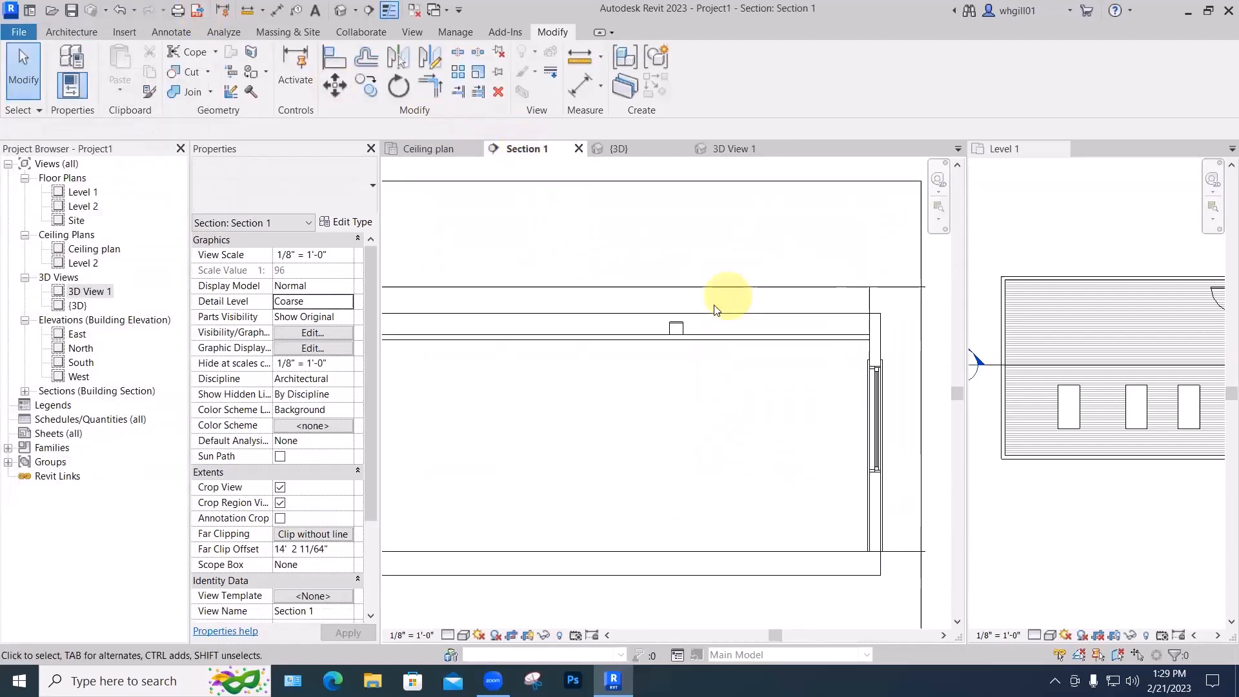
{"action": "left_click", "coordinate": [708, 314]}
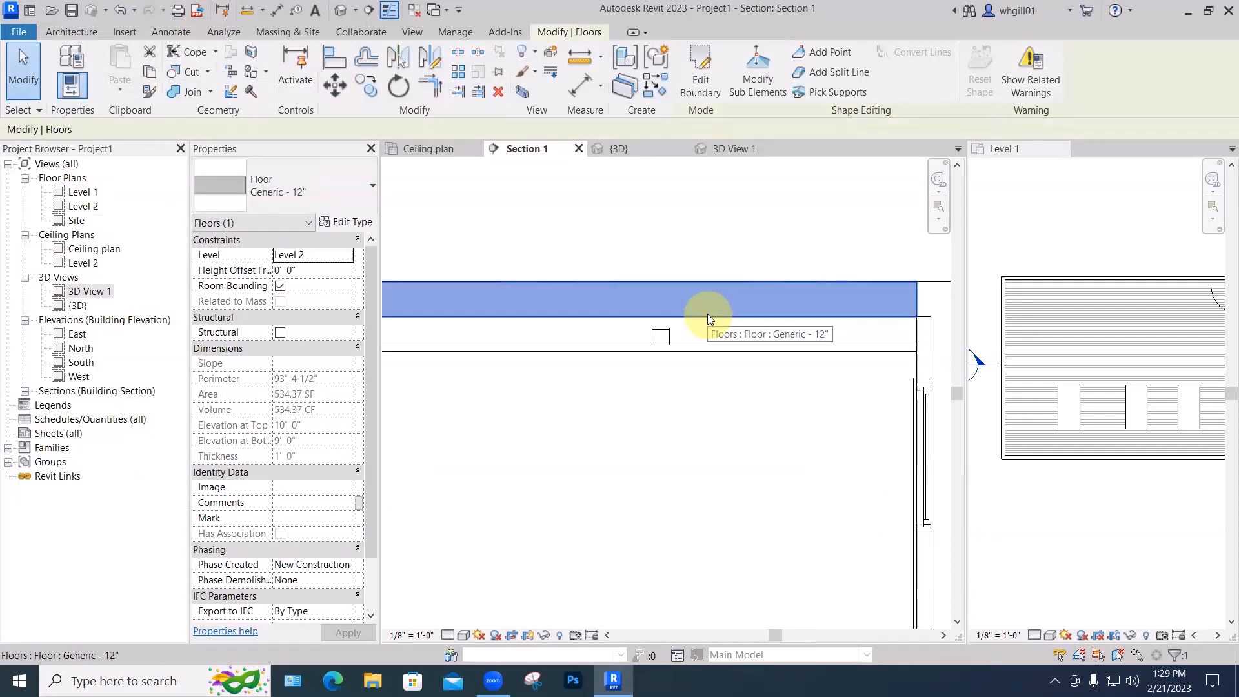
{"action": "key", "text": "Down"}
{"action": "key", "text": "Down"}
{"action": "key", "text": "Down"}
{"action": "key", "text": "Down"}
{"action": "key", "text": "Down"}
{"action": "key", "text": "Down"}
{"action": "key", "text": "Down"}
{"action": "key", "text": "Down"}
{"action": "key", "text": "Down"}
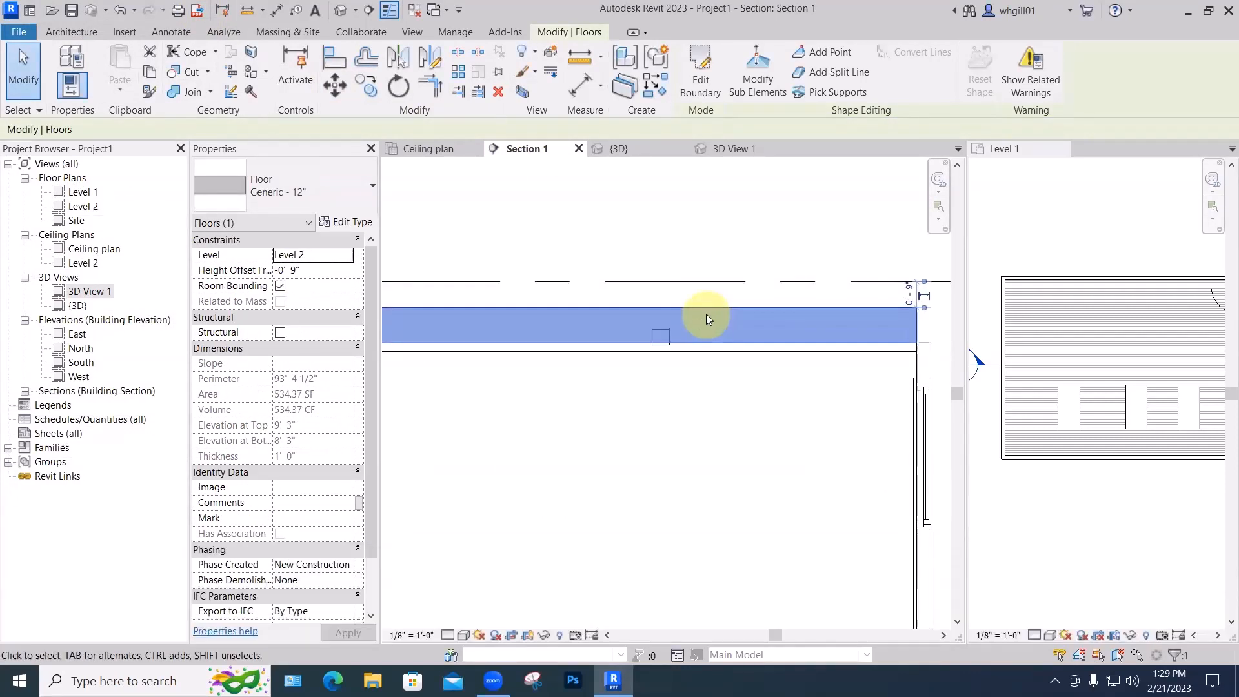
{"action": "scroll", "coordinate": [685, 314], "scroll_direction": "up", "scroll_amount": 2}
{"action": "key", "text": "Escape"}
{"action": "scroll", "coordinate": [686, 314], "scroll_direction": "down", "scroll_amount": 4}
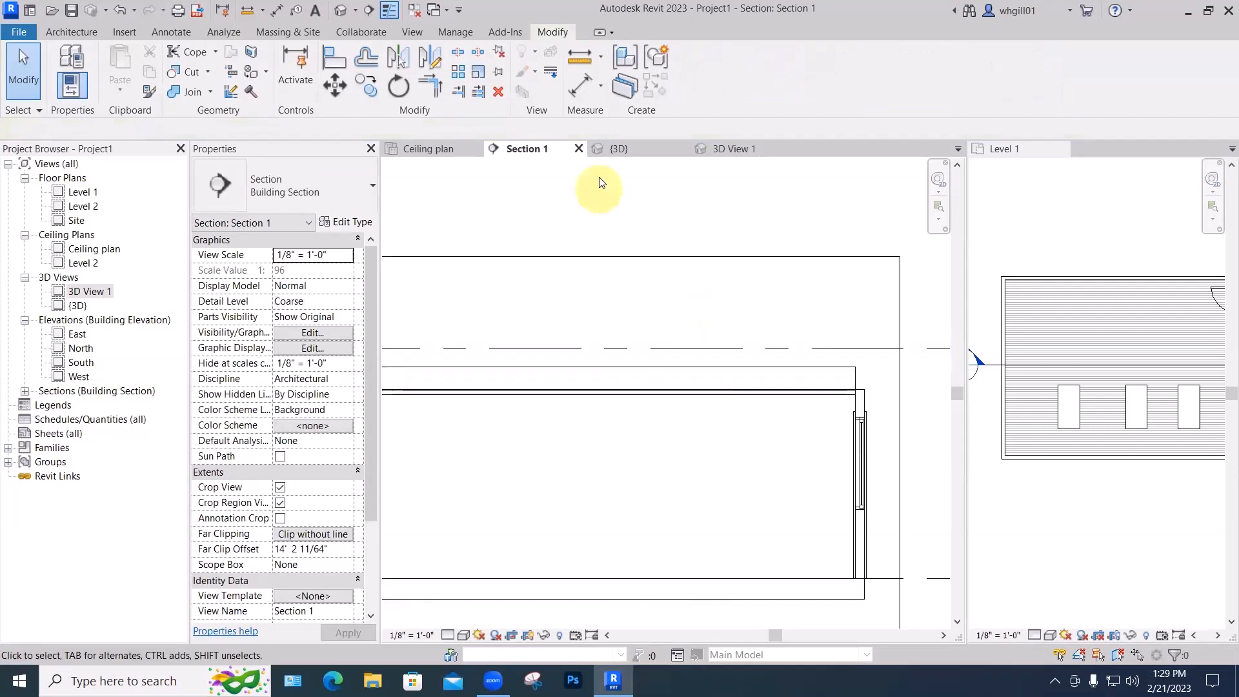
Render the 3D View 1 camera view at Draft quality with interior sun and artificial lighting.
{"action": "left_click", "coordinate": [618, 149]}
{"action": "left_click", "coordinate": [734, 149]}
{"action": "key", "text": "r"}
{"action": "key", "text": "r"}
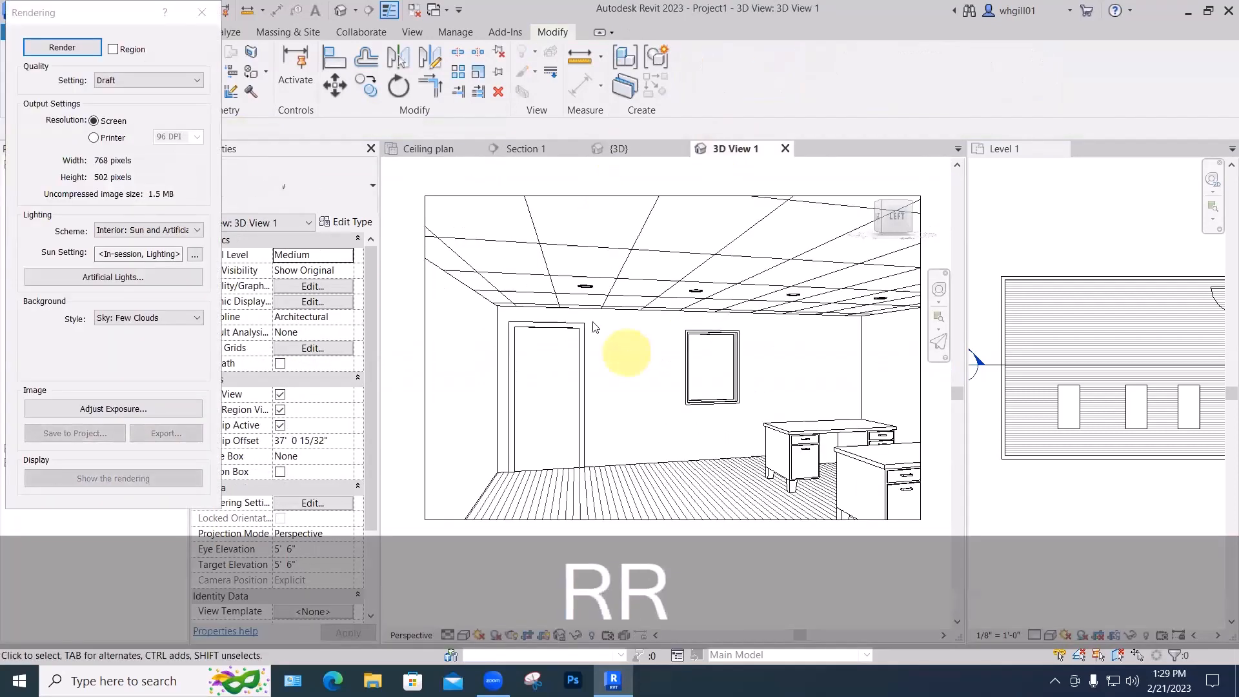
{"action": "left_click", "coordinate": [57, 48]}
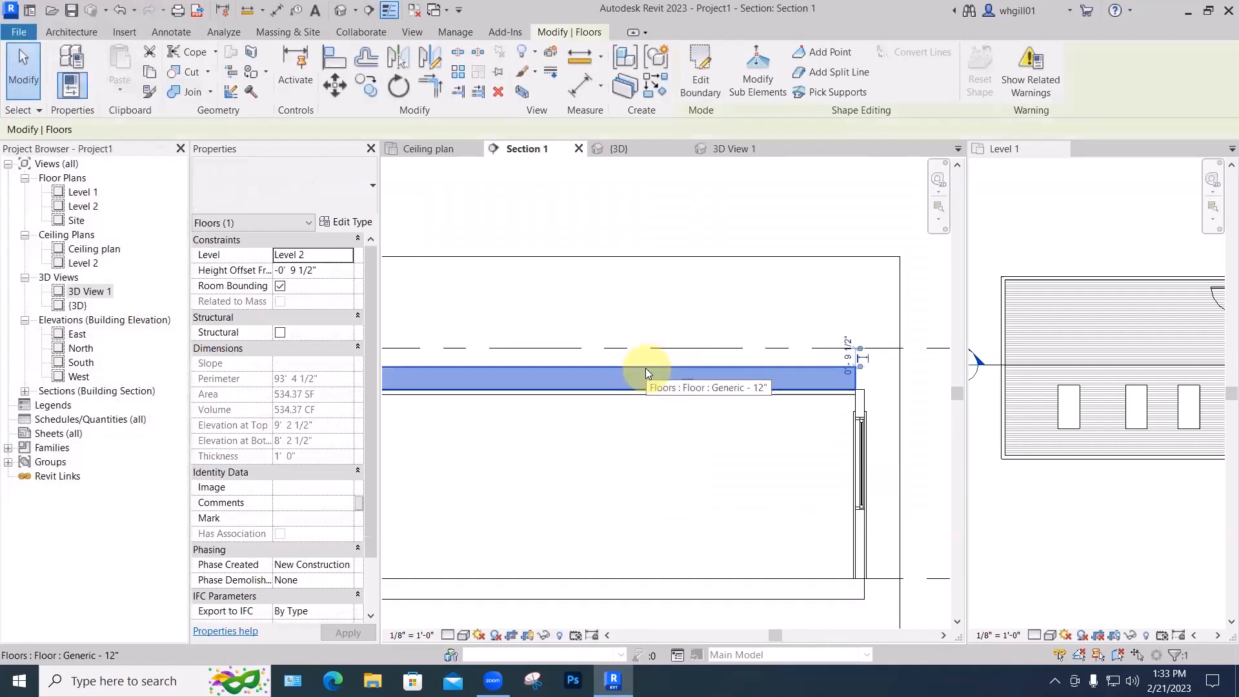
Raise the Level 2 floor in Section 1 to a -0' 2 1/2" offset, clear of the recessed can.
{"action": "key", "text": "Up"}
{"action": "key", "text": "Up"}
{"action": "key", "text": "Up"}
{"action": "key", "text": "Up"}
{"action": "key", "text": "Up"}
{"action": "key", "text": "Up"}
{"action": "key", "text": "Up"}
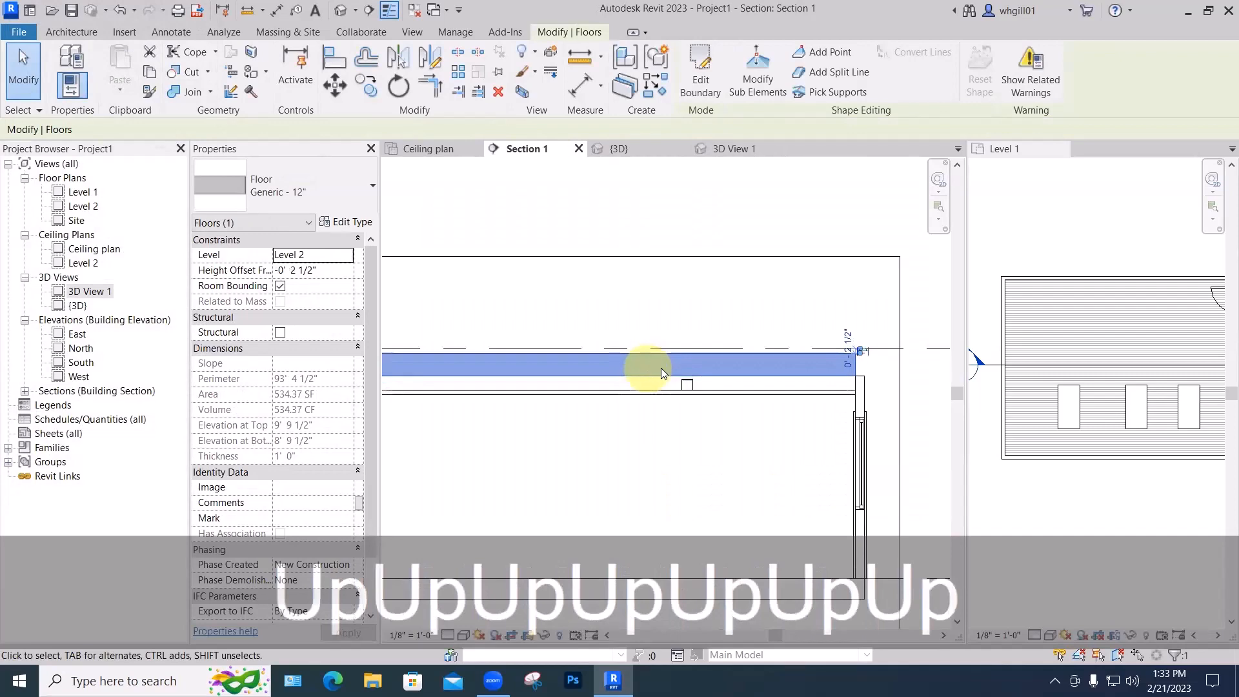
Open the recessed can downlight's family for editing and examine its geometry and recess height in the Front elevation.
{"action": "left_click", "coordinate": [687, 391]}
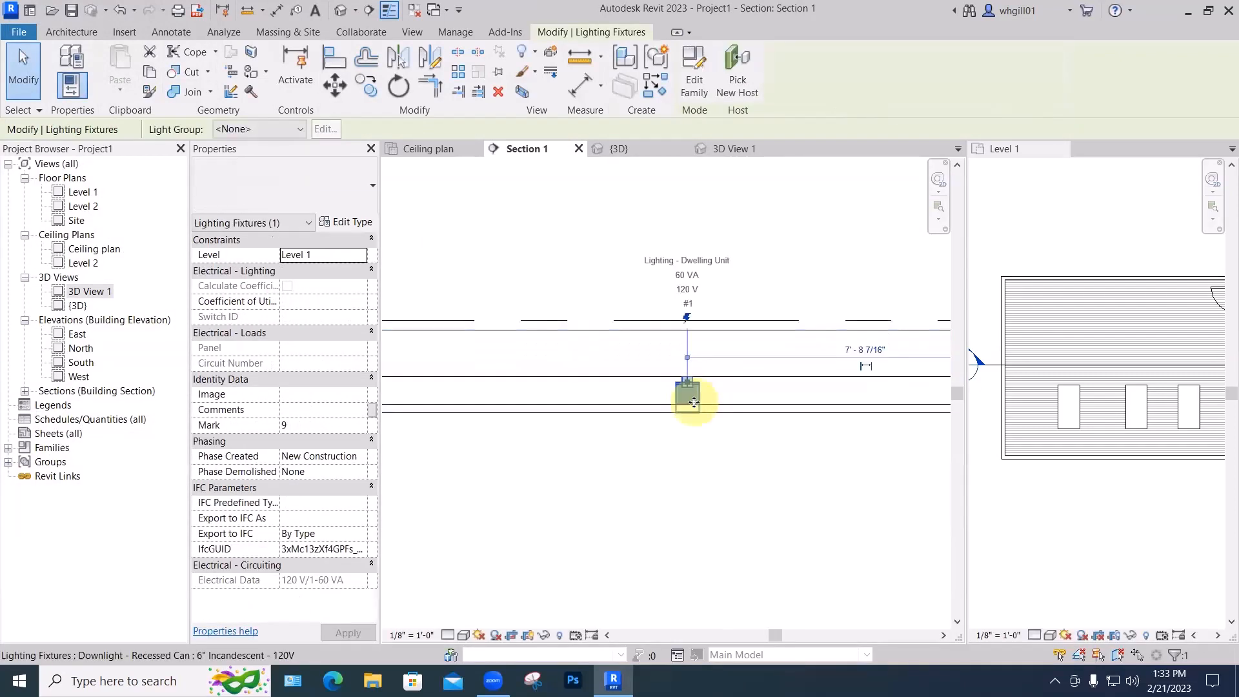
{"action": "left_click", "coordinate": [694, 91]}
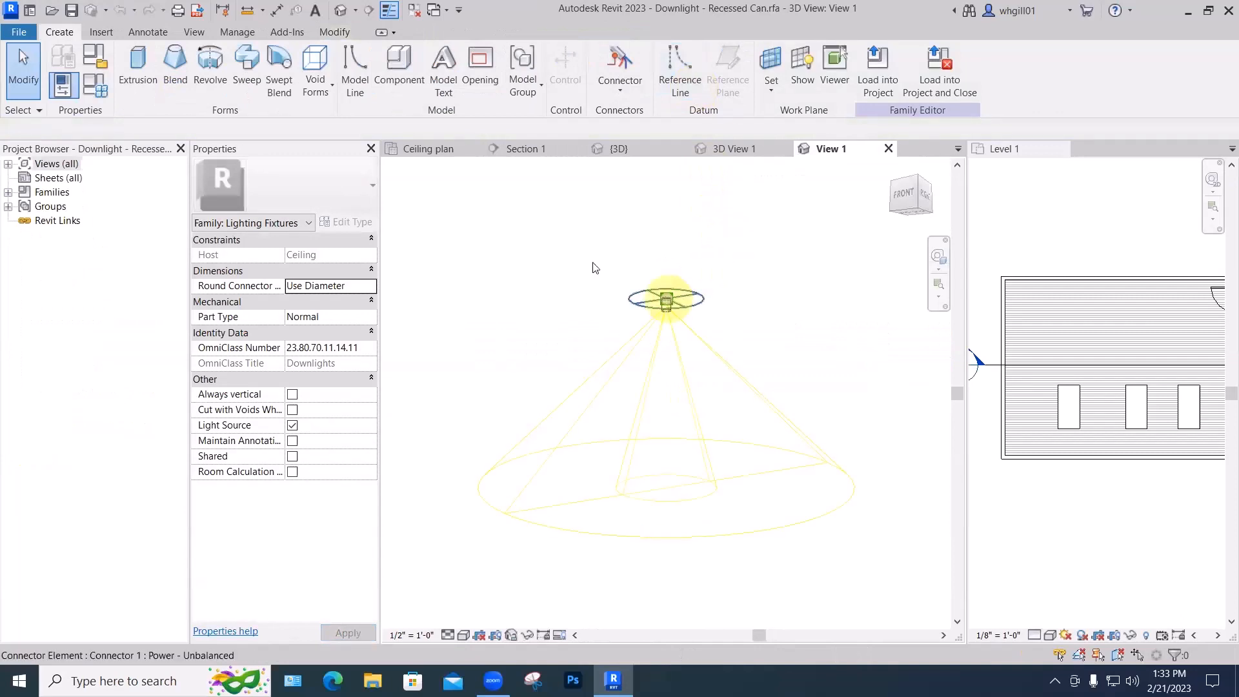
{"action": "left_click", "coordinate": [52, 192]}
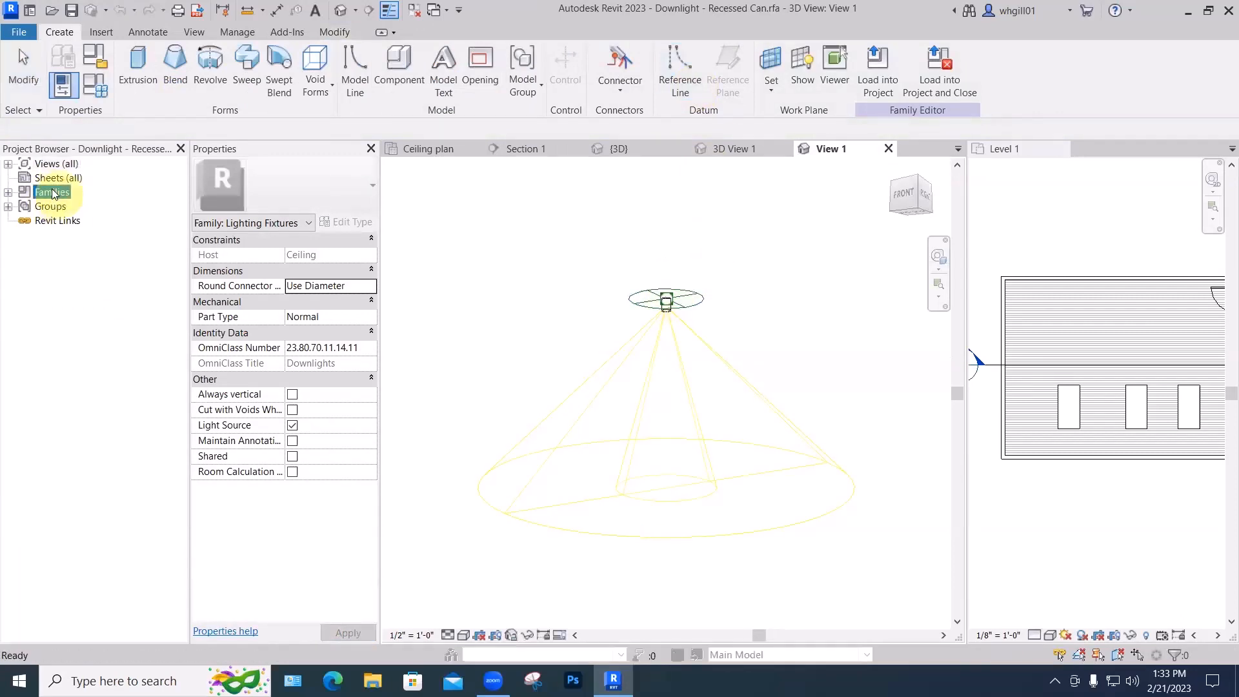
{"action": "left_click", "coordinate": [8, 164]}
{"action": "left_click", "coordinate": [25, 221]}
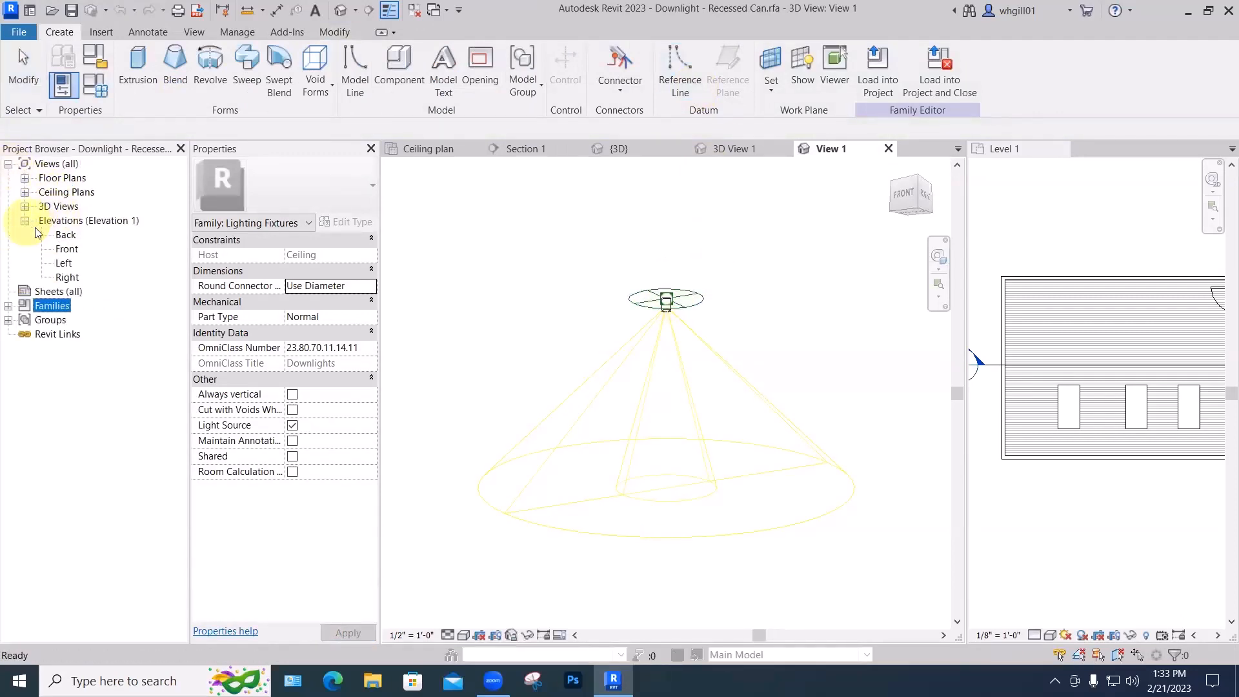
{"action": "double_click", "coordinate": [64, 249]}
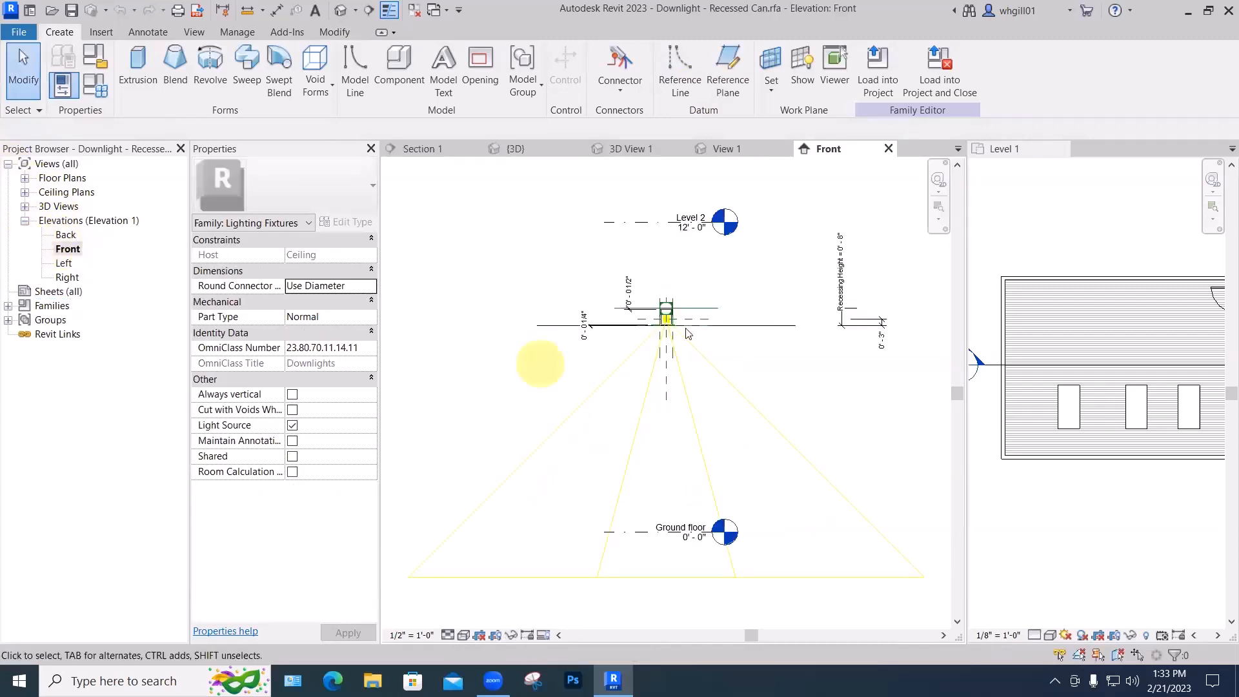
{"action": "scroll", "coordinate": [692, 299], "scroll_direction": "up", "scroll_amount": 4}
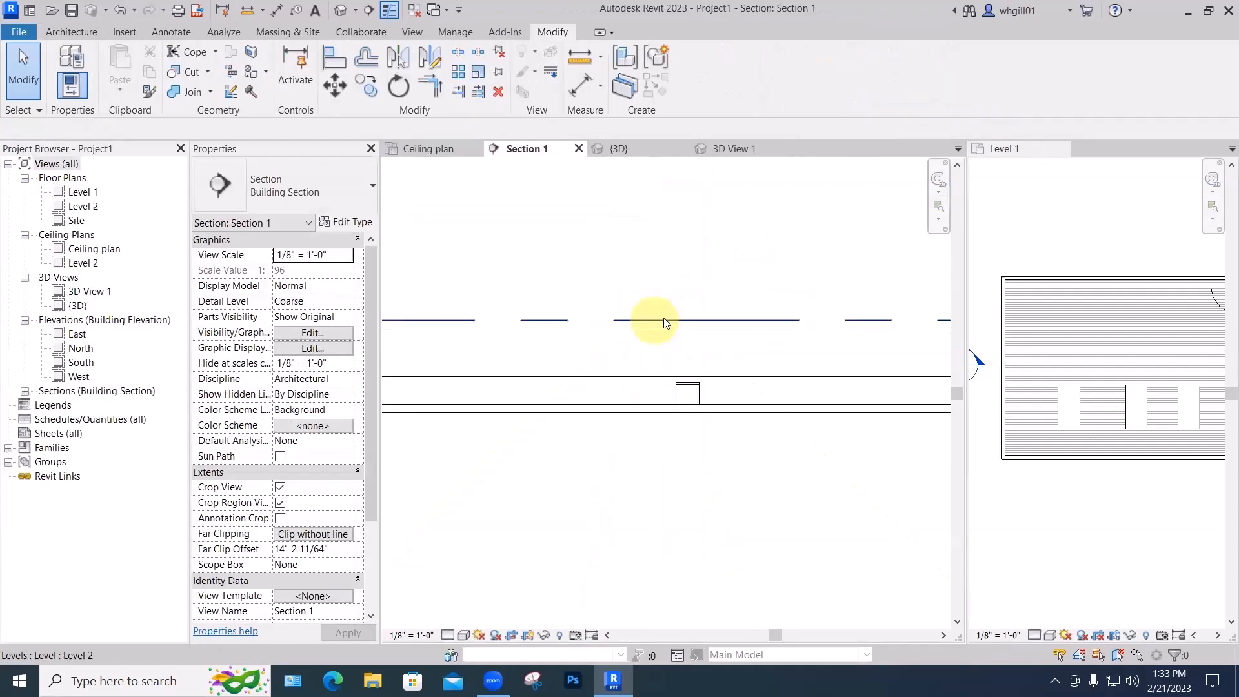
Render the 3D View 1 camera view again at Draft quality and close the rendering settings.
{"action": "scroll", "coordinate": [665, 321], "scroll_direction": "down", "scroll_amount": 4}
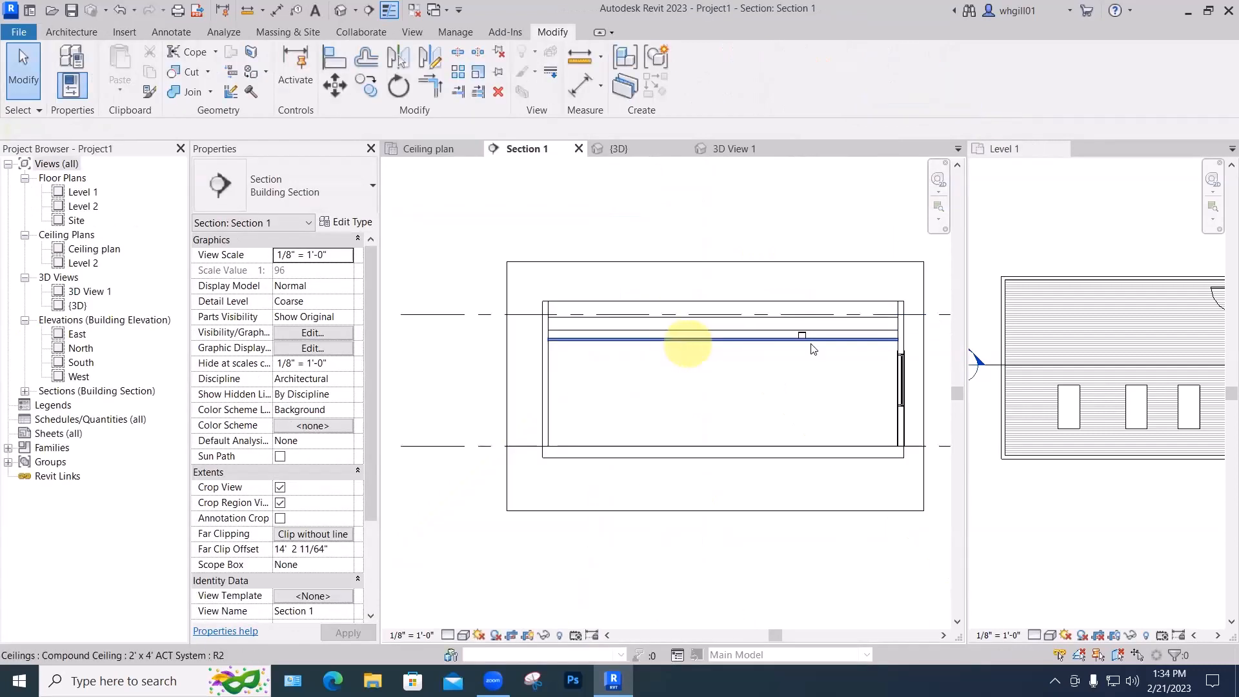
{"action": "left_click", "coordinate": [619, 149]}
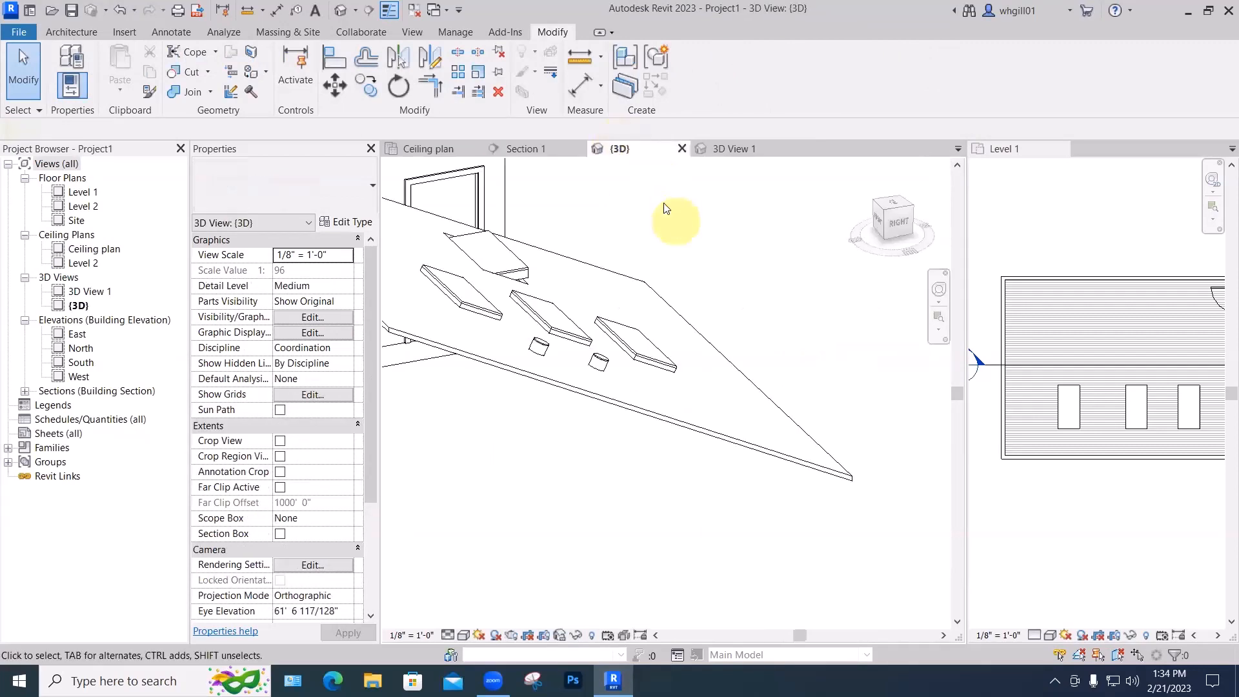
{"action": "left_click", "coordinate": [729, 148]}
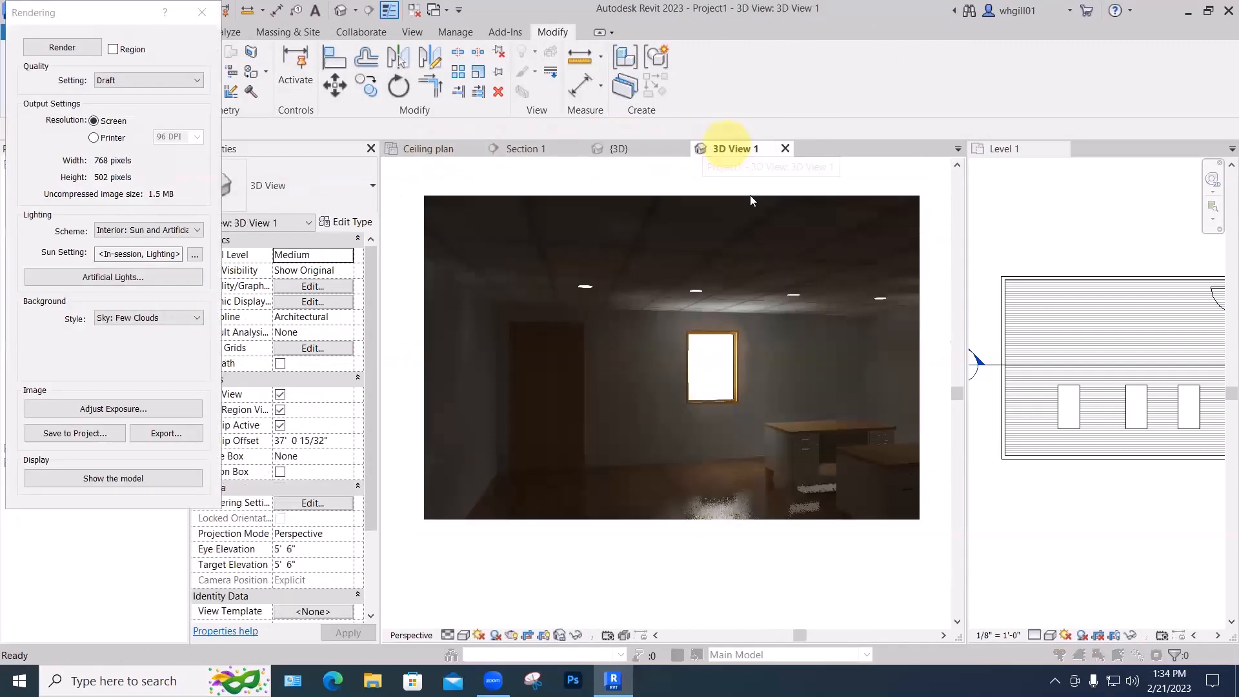
{"action": "left_click", "coordinate": [62, 47]}
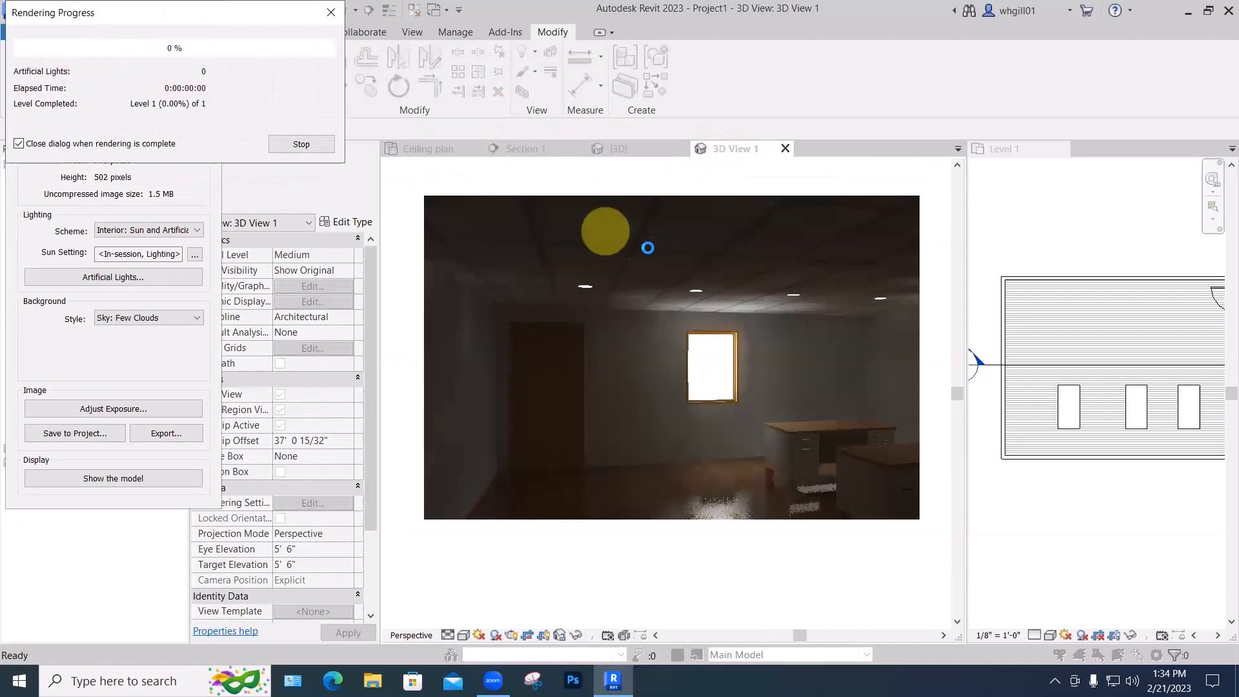
{"action": "left_click", "coordinate": [299, 146]}
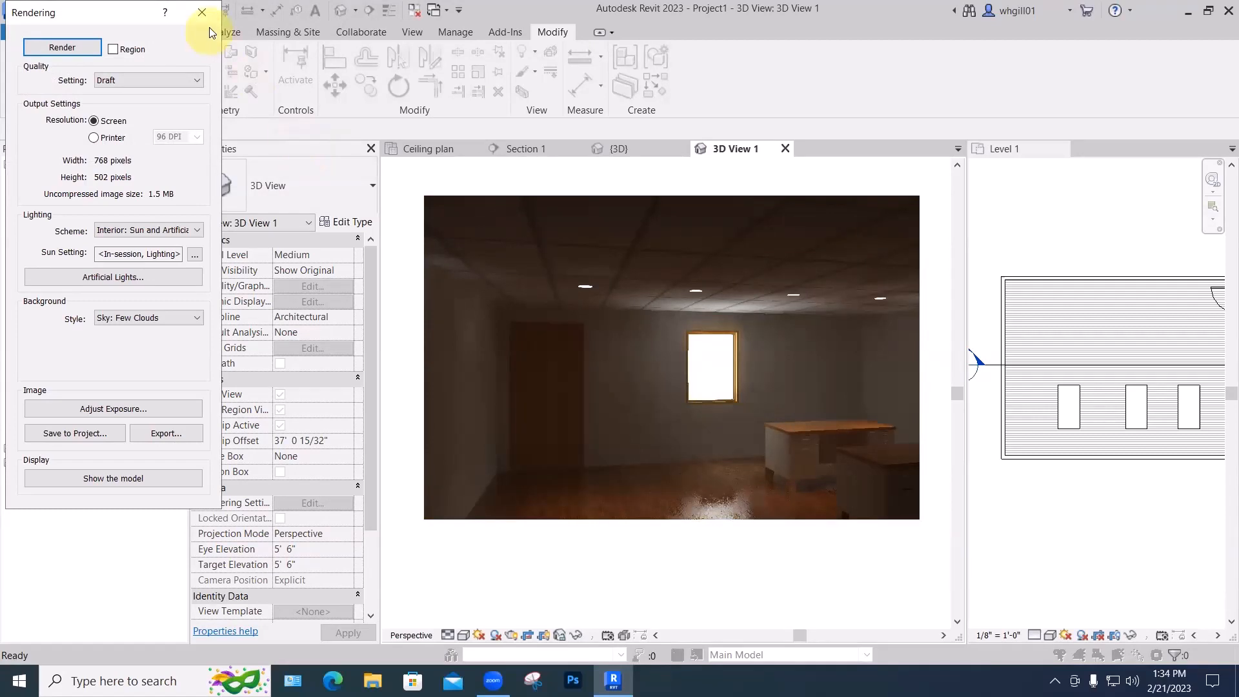
{"action": "left_click", "coordinate": [201, 13]}
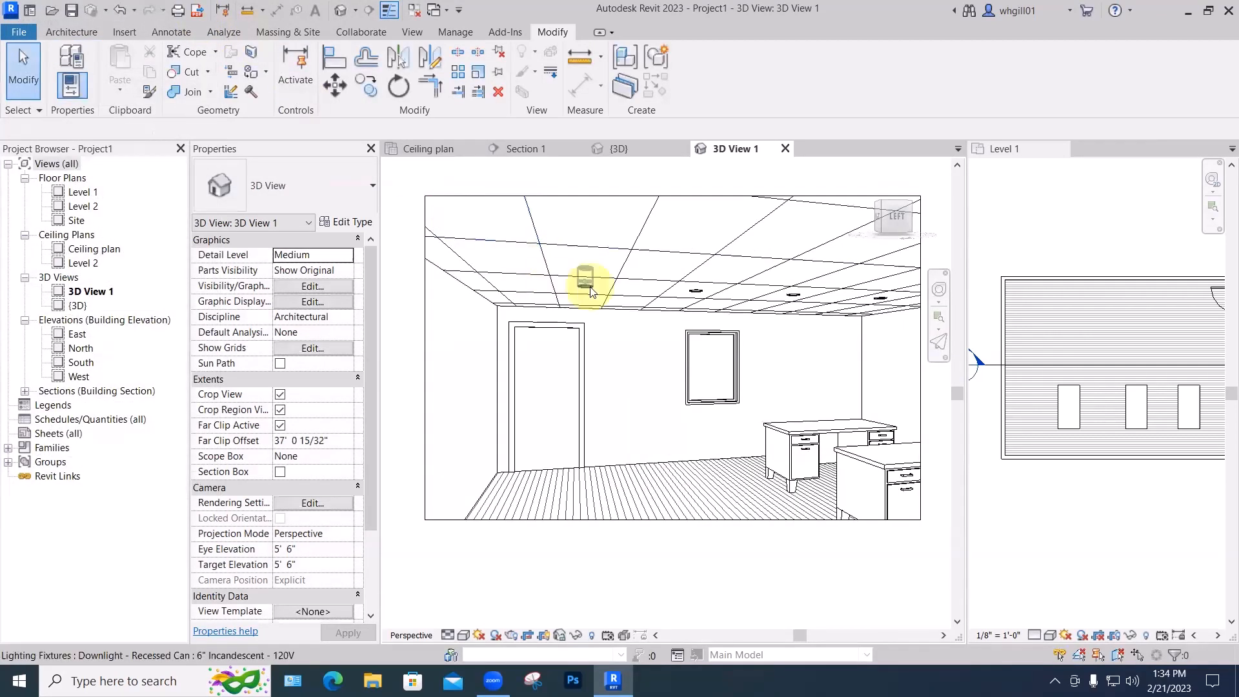
Set the initial intensity of the recessed can downlight's type to a wattage of 200 W.
{"action": "left_click", "coordinate": [587, 290]}
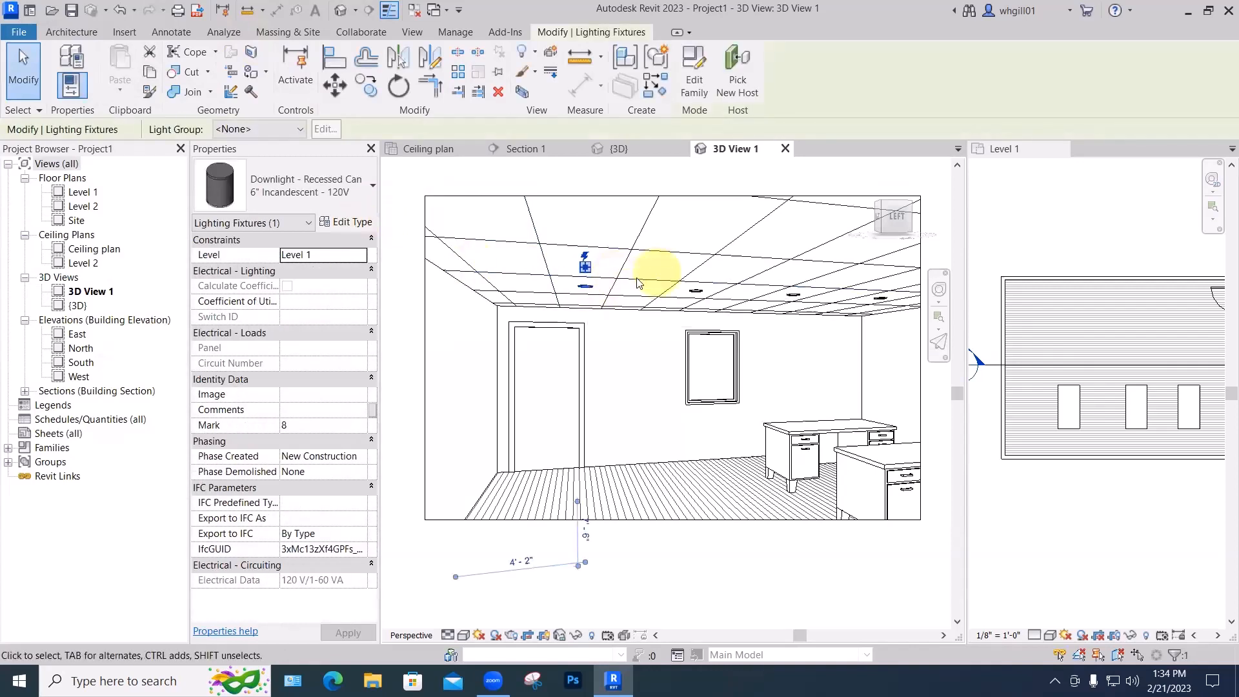
{"action": "left_click", "coordinate": [347, 221]}
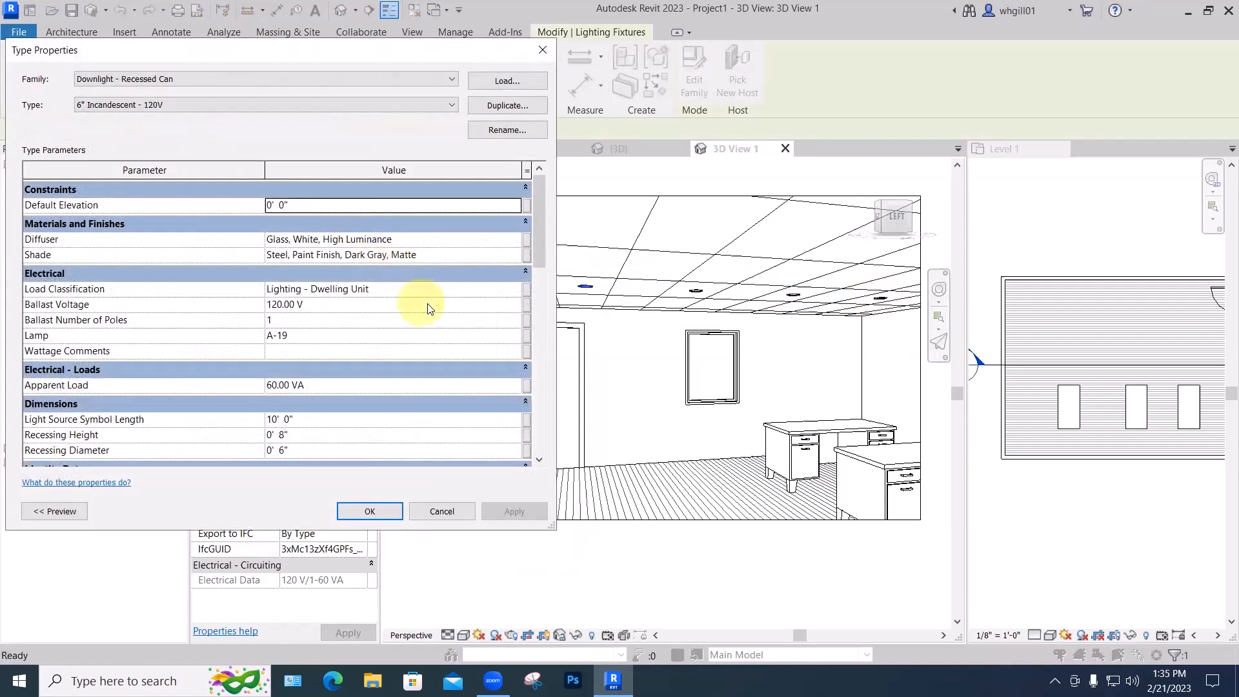
{"action": "left_click_drag", "start_coordinate": [540, 237], "coordinate": [544, 445]}
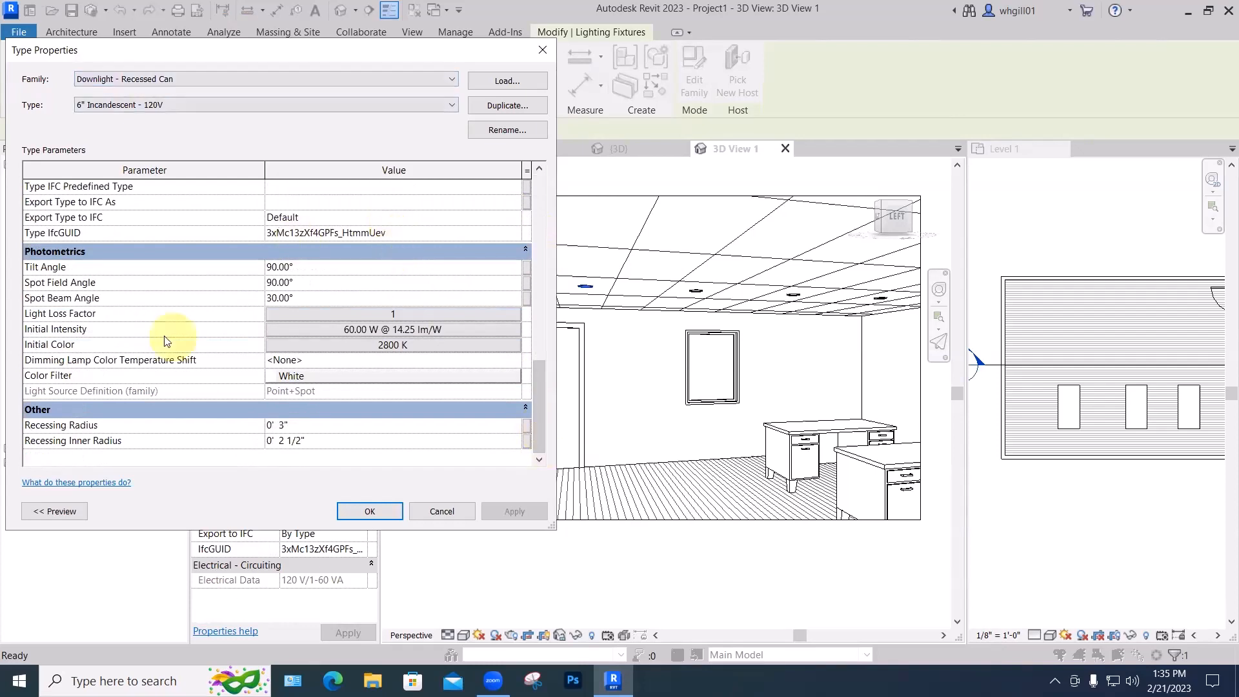
{"action": "left_click", "coordinate": [395, 331]}
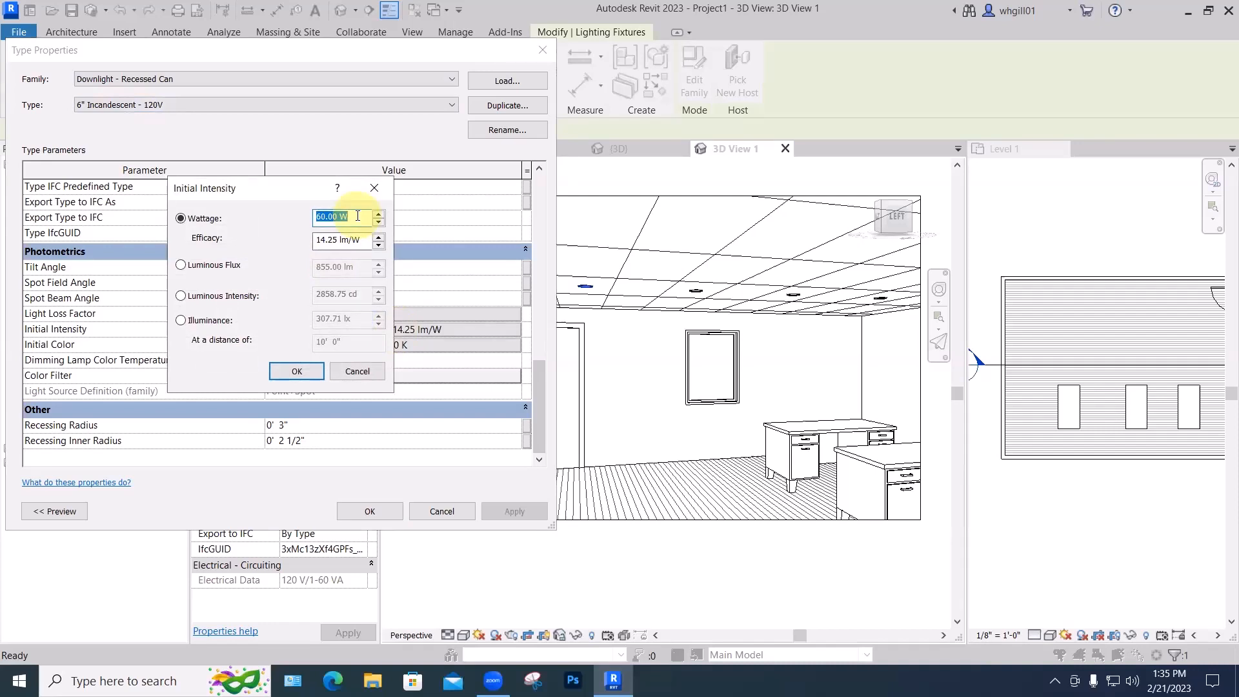
{"action": "type", "text": "200"}
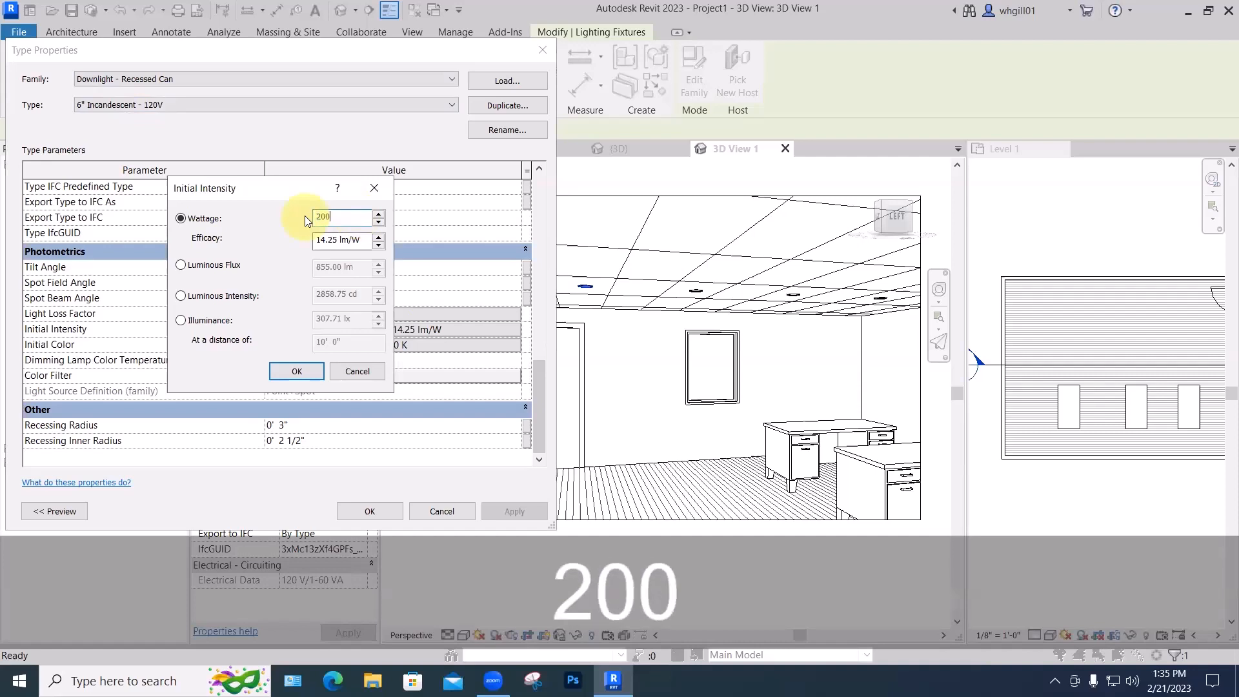
{"action": "left_click", "coordinate": [298, 372]}
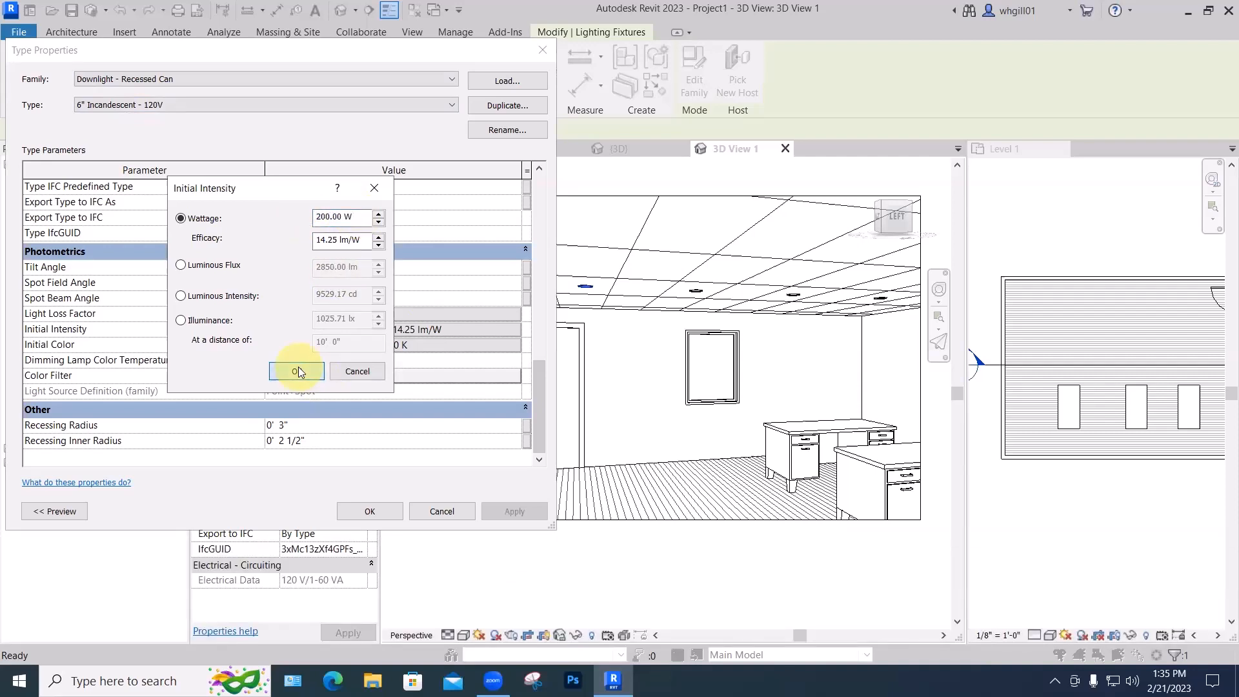
{"action": "left_click", "coordinate": [298, 372]}
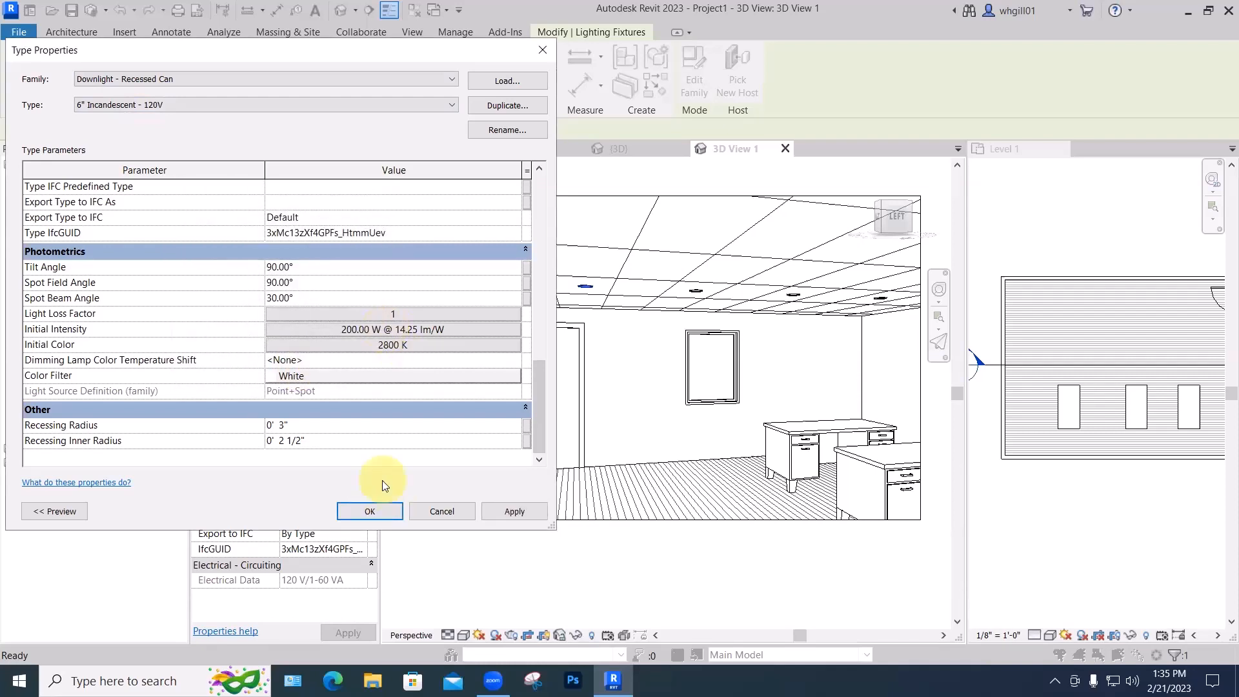
{"action": "left_click", "coordinate": [381, 507]}
Render the 3D View 1 camera view at Draft quality with the 200 W downlights and close the rendering settings.
{"action": "key", "text": "r"}
{"action": "key", "text": "r"}
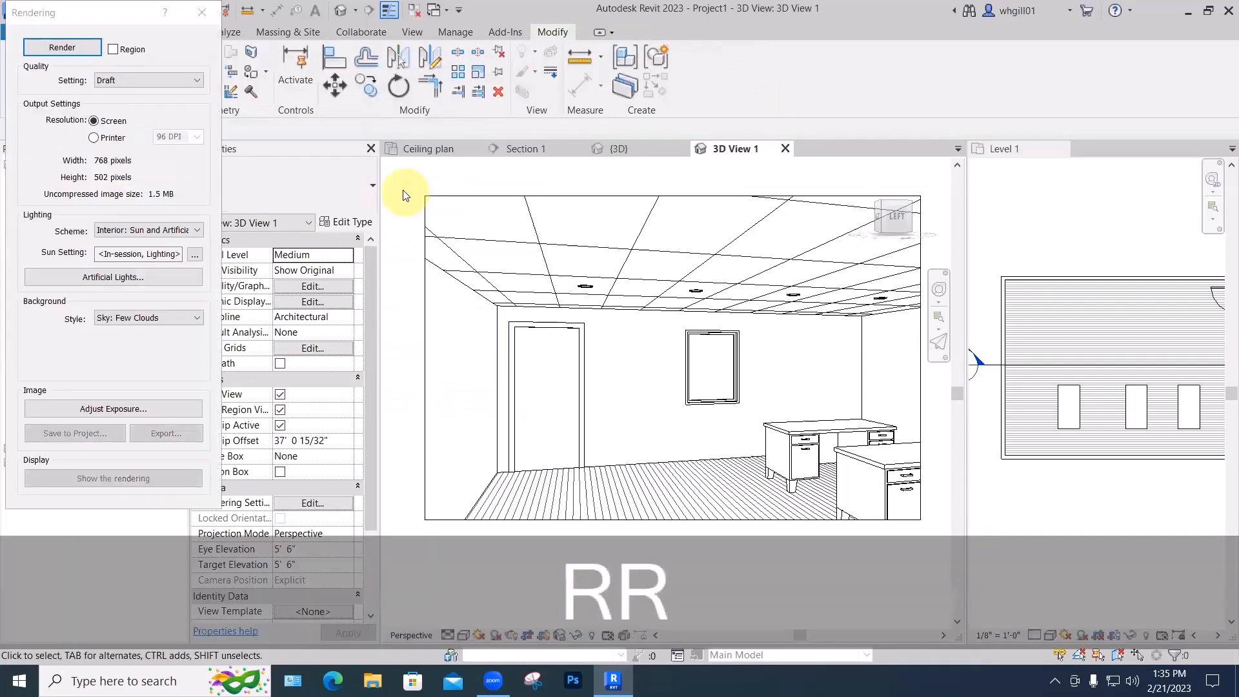
{"action": "left_click", "coordinate": [76, 51]}
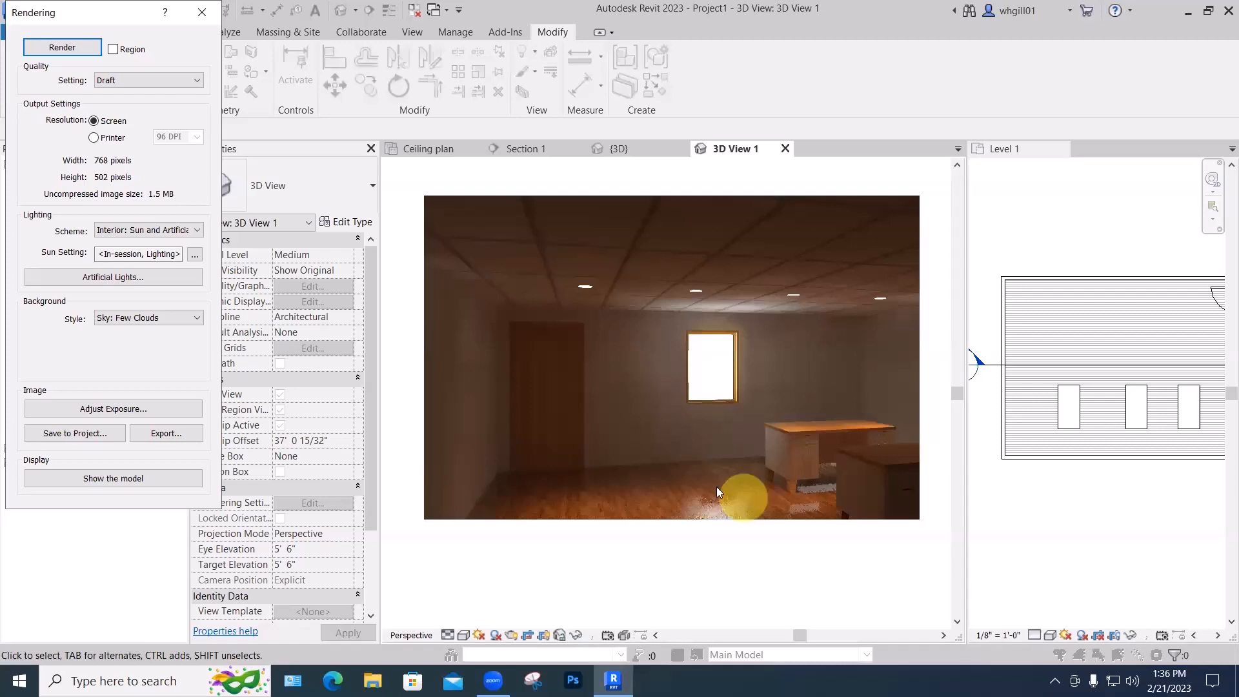
{"action": "key", "text": "Escape"}
{"action": "key", "text": "Escape"}
{"action": "key", "text": "Escape"}
Rename the recessed can downlight's type as 6" Incandescent - 200 watt.
{"action": "left_click", "coordinate": [696, 291]}
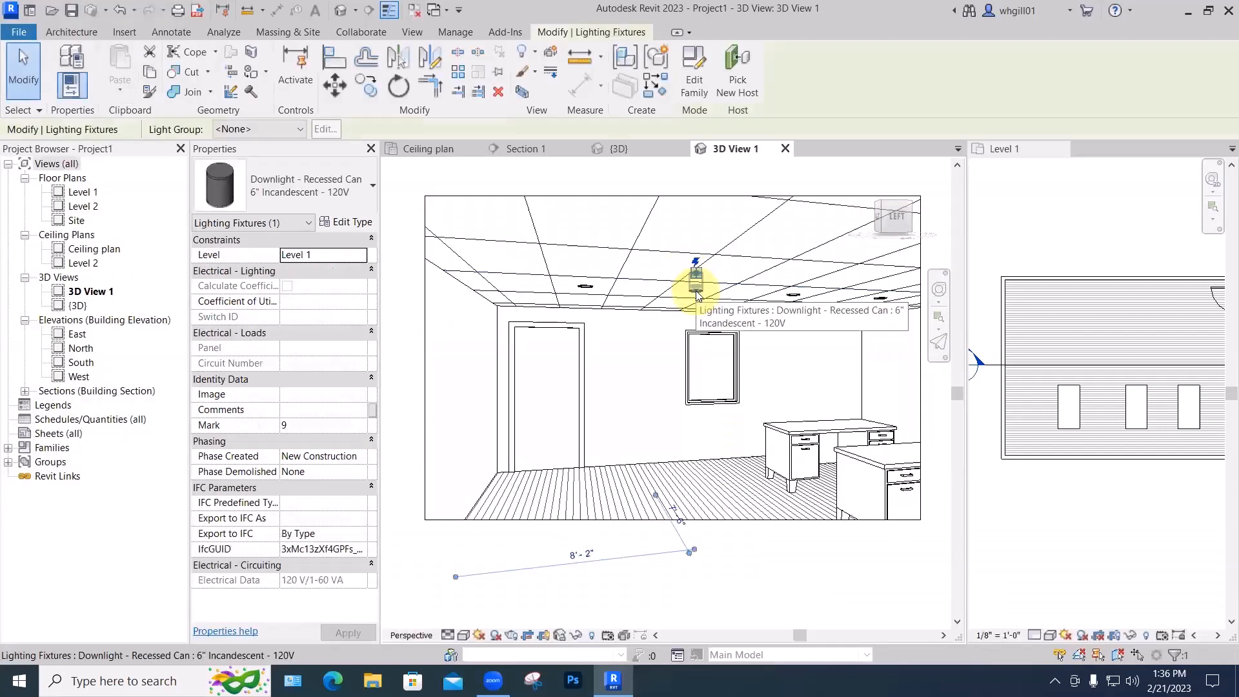
{"action": "left_click", "coordinate": [351, 222]}
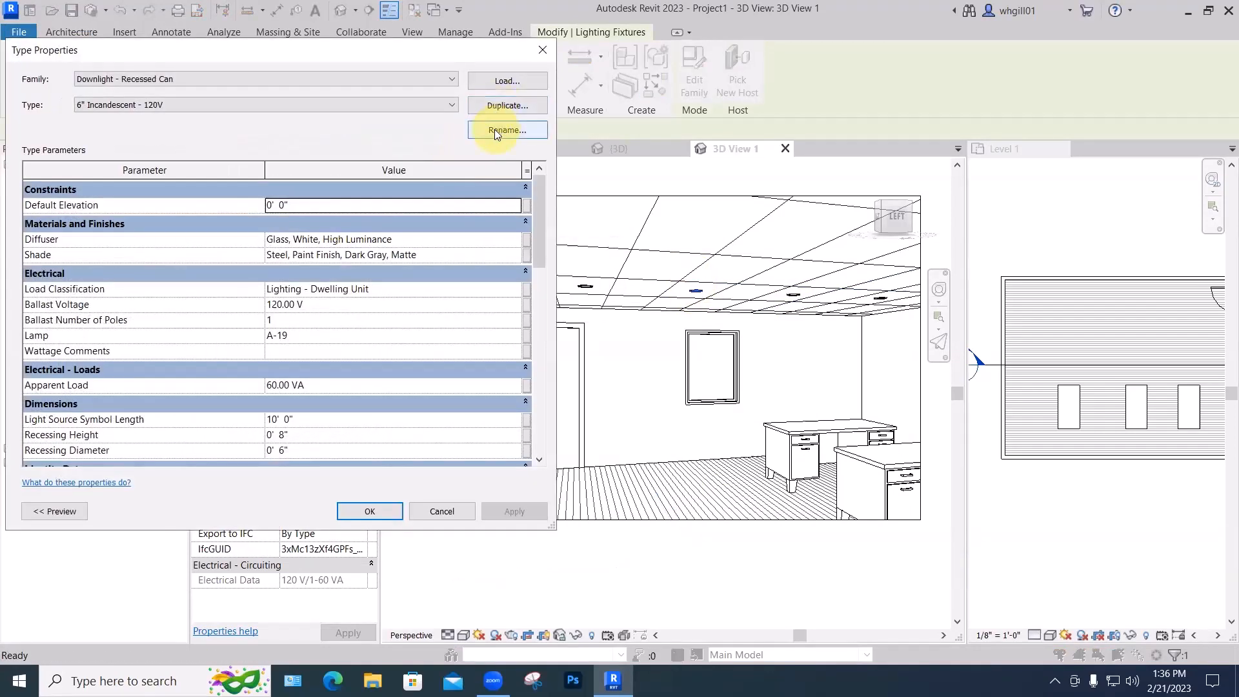
{"action": "left_click", "coordinate": [496, 129]}
{"action": "double_click", "coordinate": [363, 294]}
{"action": "type", "text": "200 watt"}
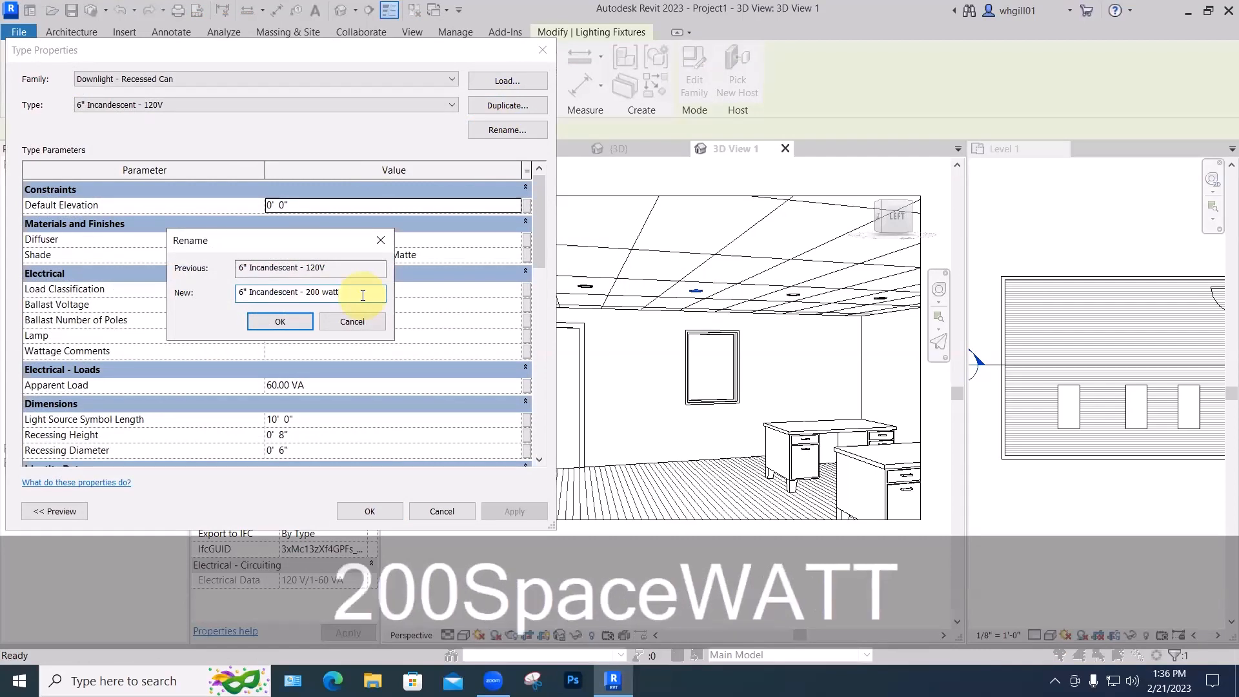
{"action": "key", "text": "Return"}
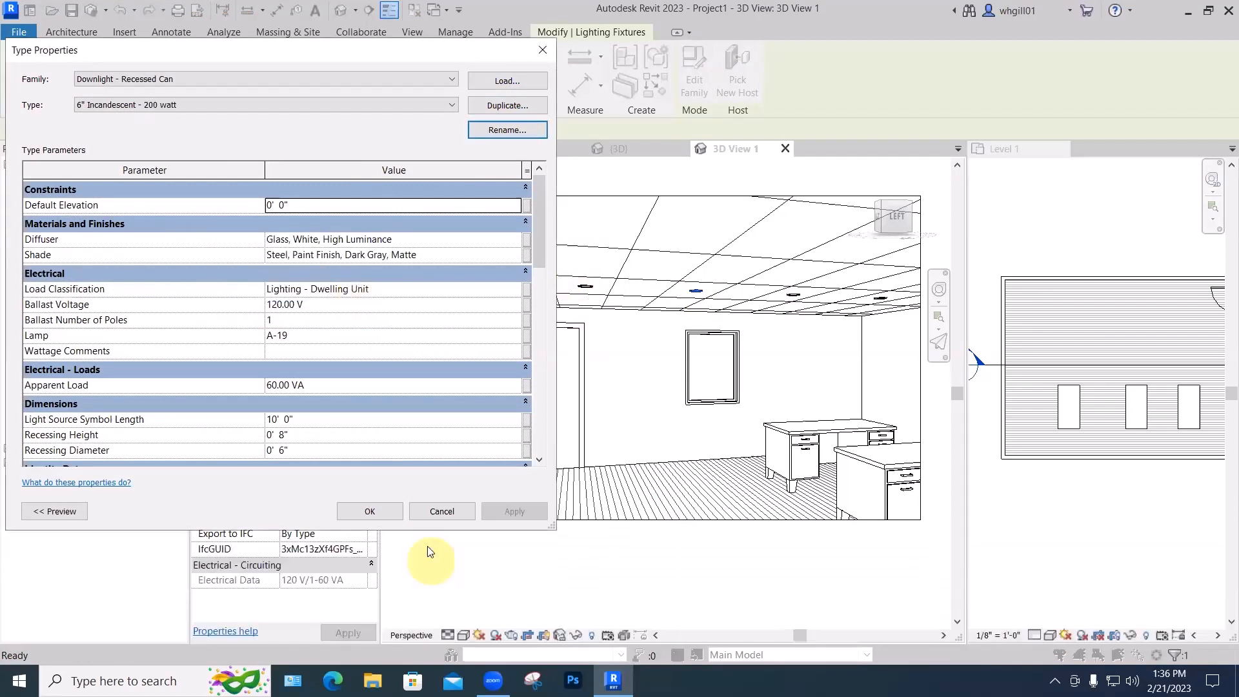
{"action": "left_click", "coordinate": [370, 511]}
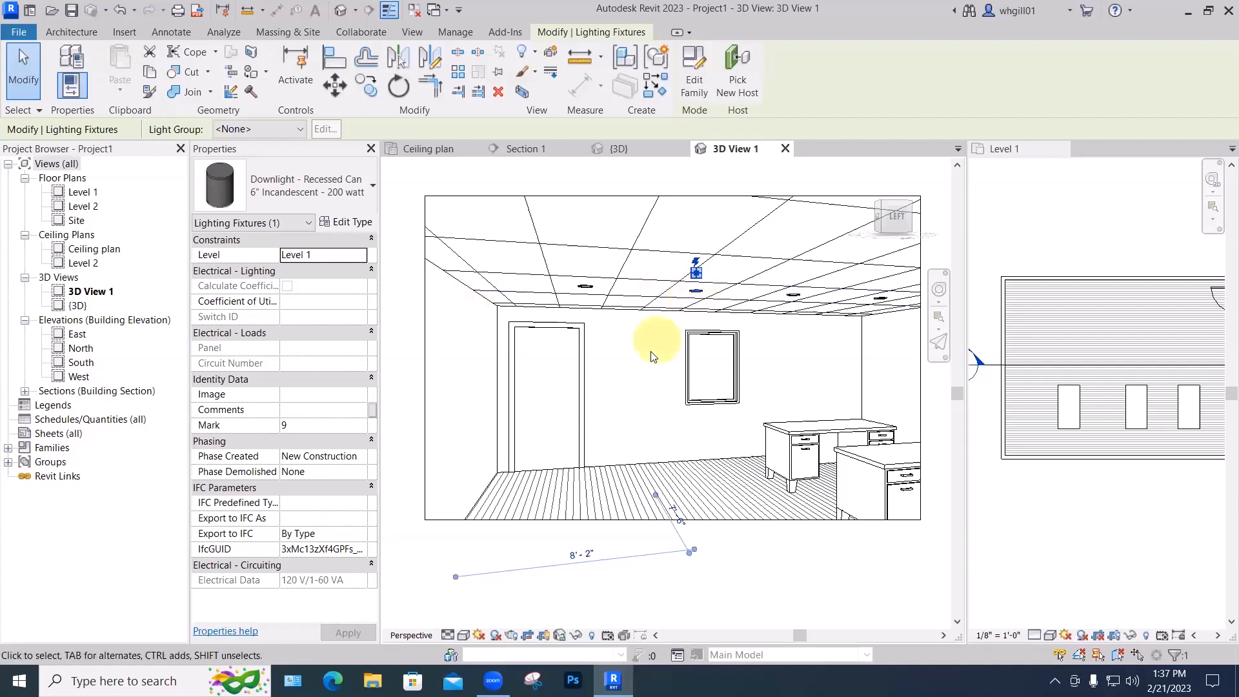
Paint the room's floor surface with the Clad - White material, found by searching the materials for "white".
{"action": "key", "text": "Escape"}
{"action": "key", "text": "Escape"}
{"action": "key", "text": "p"}
{"action": "key", "text": "t"}
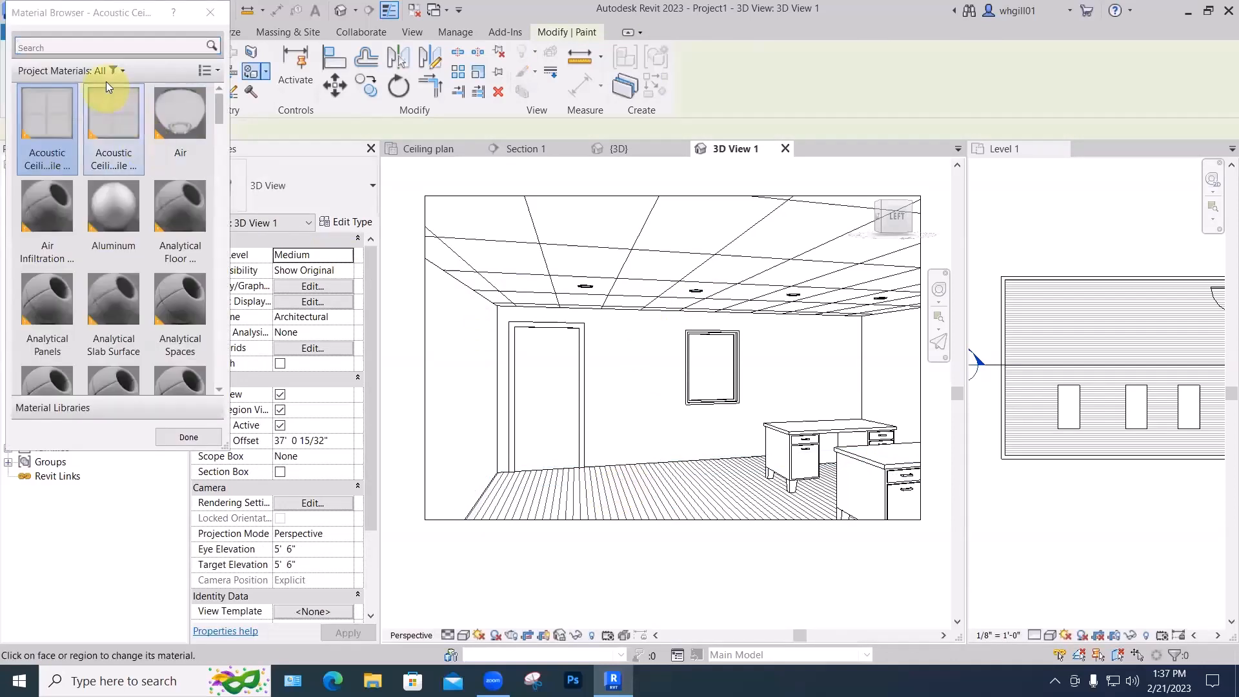
{"action": "left_click", "coordinate": [73, 47]}
{"action": "type", "text": "white"}
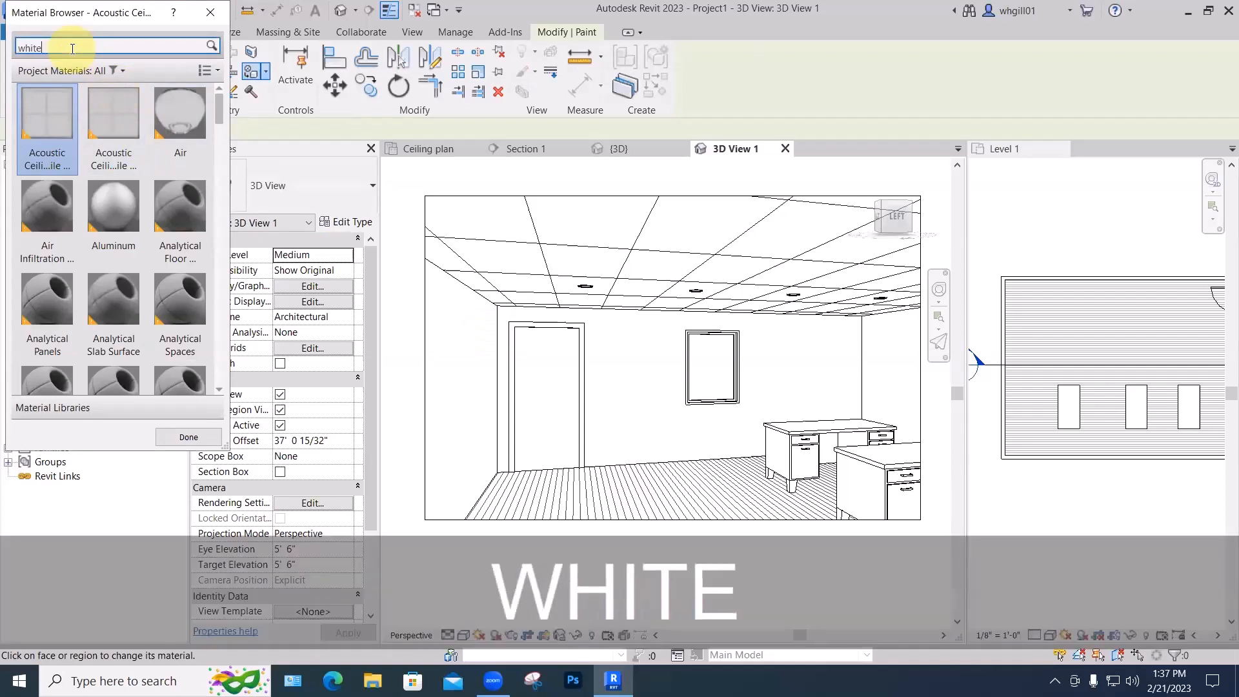
{"action": "key", "text": "Return"}
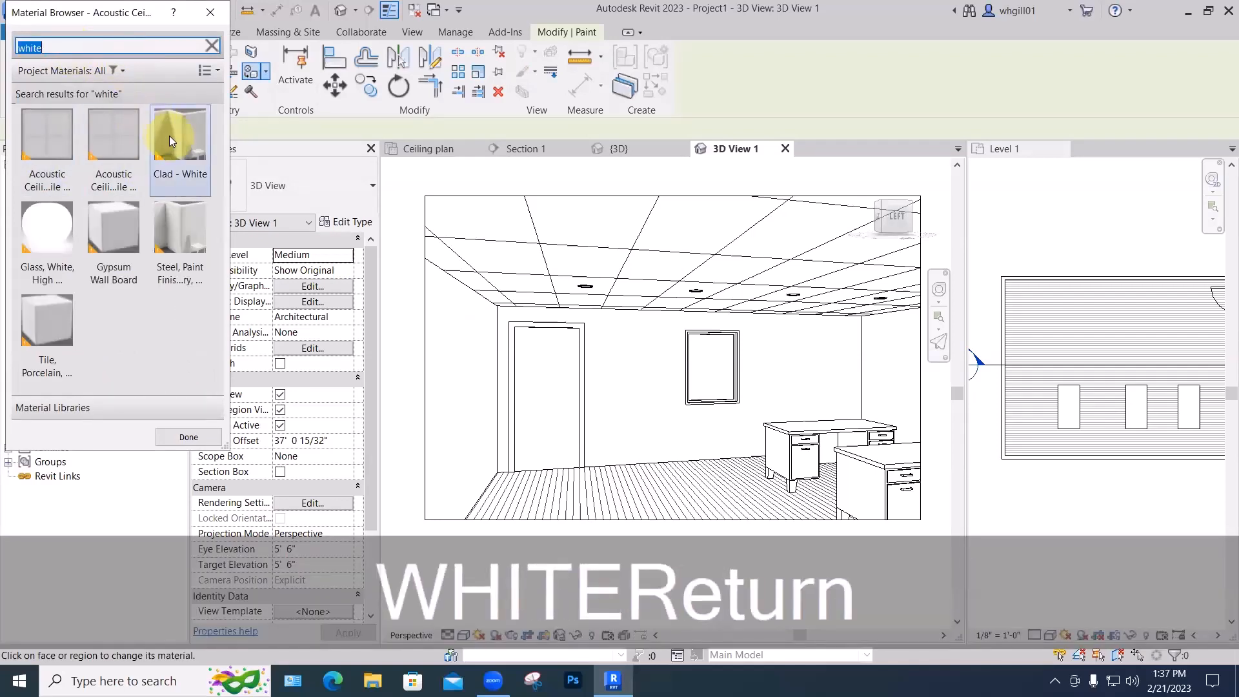
{"action": "left_click", "coordinate": [170, 135]}
{"action": "left_click", "coordinate": [641, 470]}
{"action": "key", "text": "Escape"}
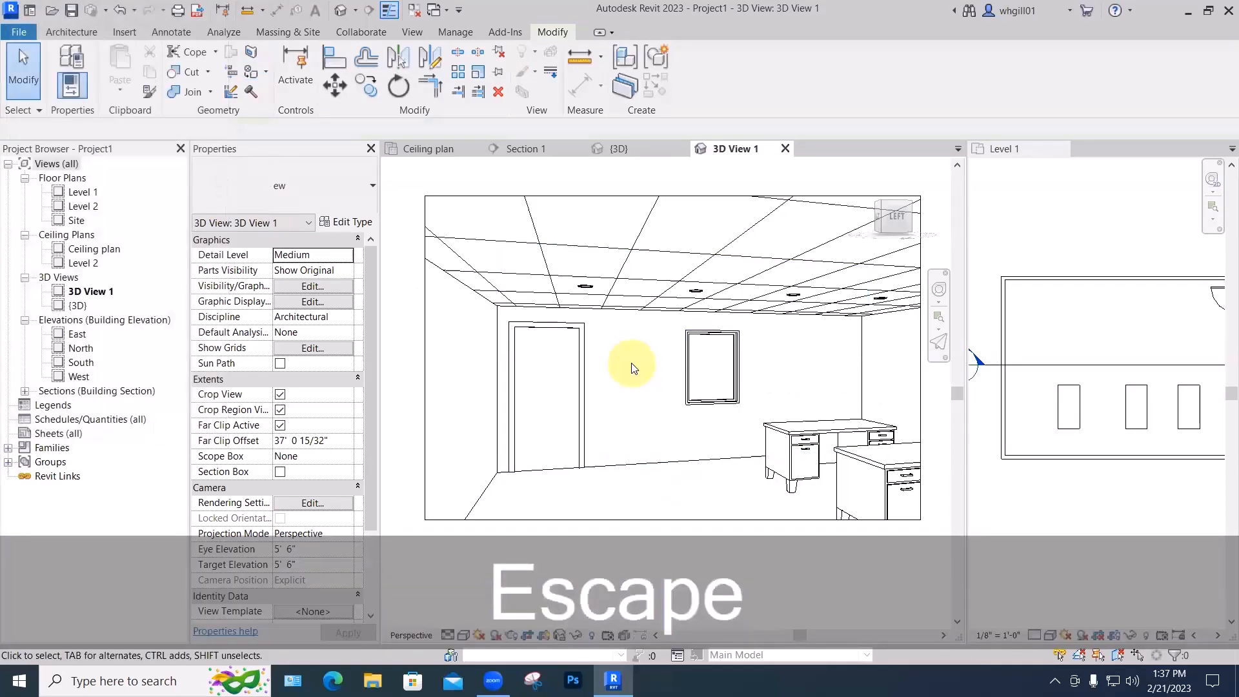
Render the camera view at Draft quality with the white-painted floor and close the rendering settings.
{"action": "key", "text": "r"}
{"action": "key", "text": "r"}
{"action": "left_click", "coordinate": [62, 43]}
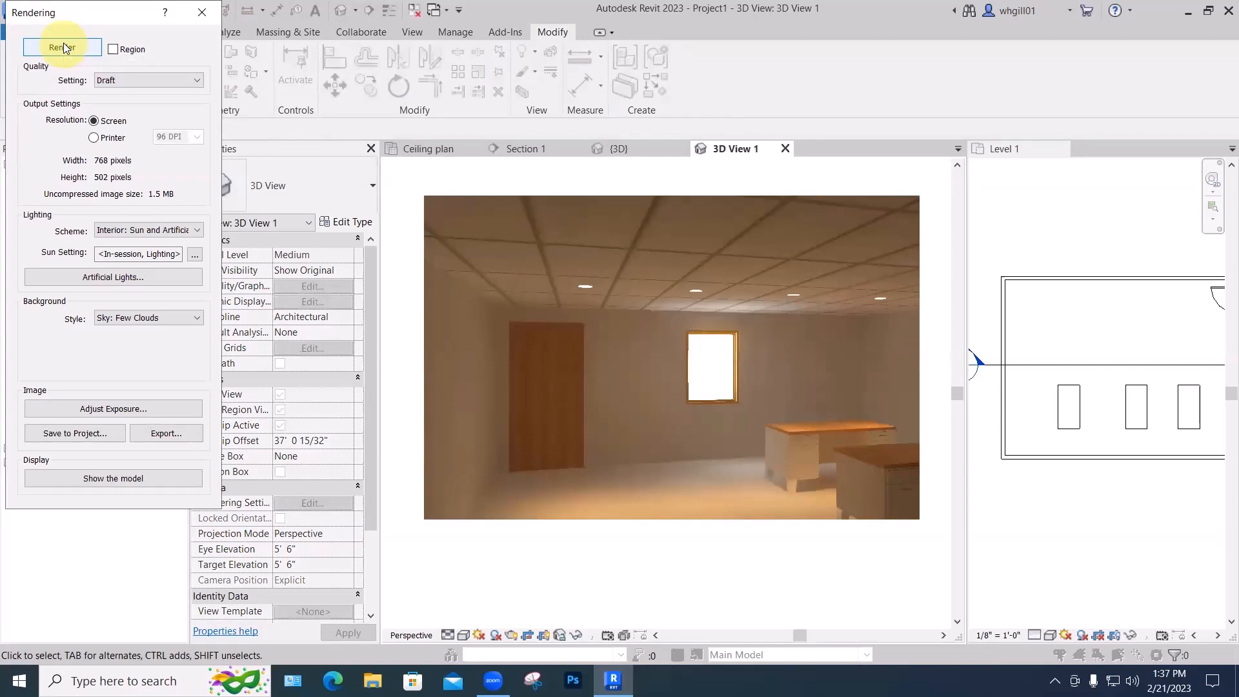
{"action": "left_click", "coordinate": [202, 13]}
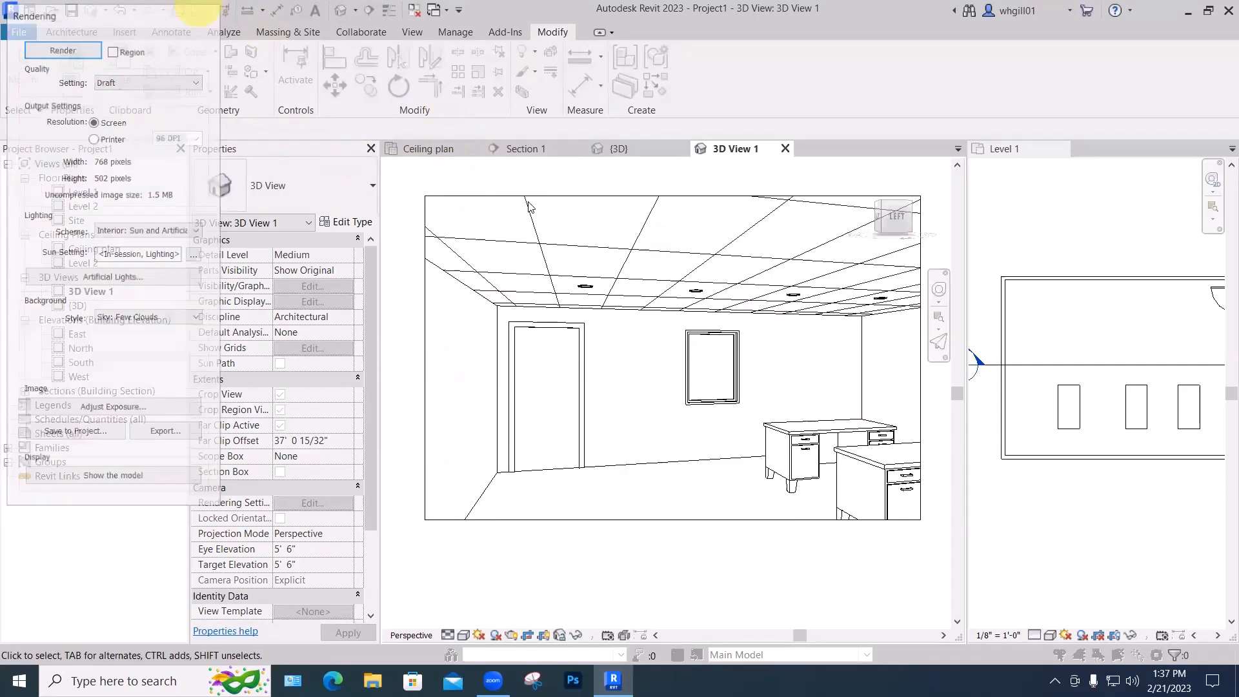
Set the initial color of the 200 watt downlight type to the D50 Reference White preset.
{"action": "left_click", "coordinate": [584, 285]}
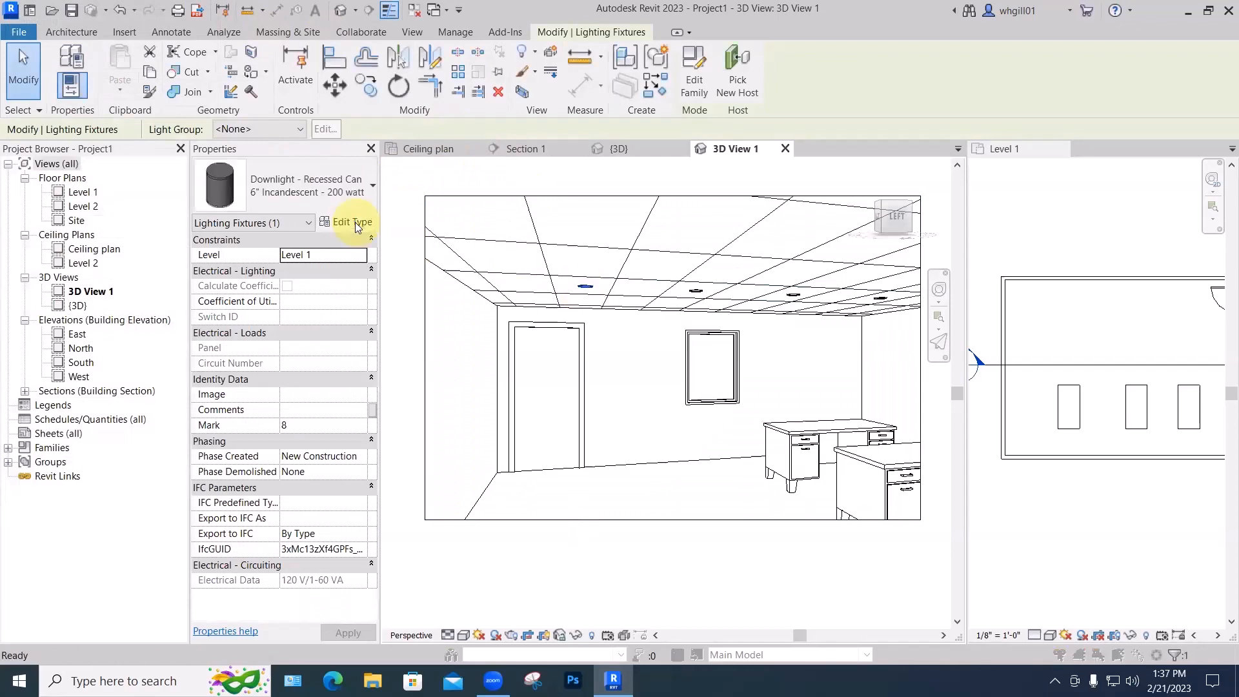
{"action": "left_click", "coordinate": [355, 222]}
{"action": "left_click_drag", "start_coordinate": [536, 247], "coordinate": [539, 429]}
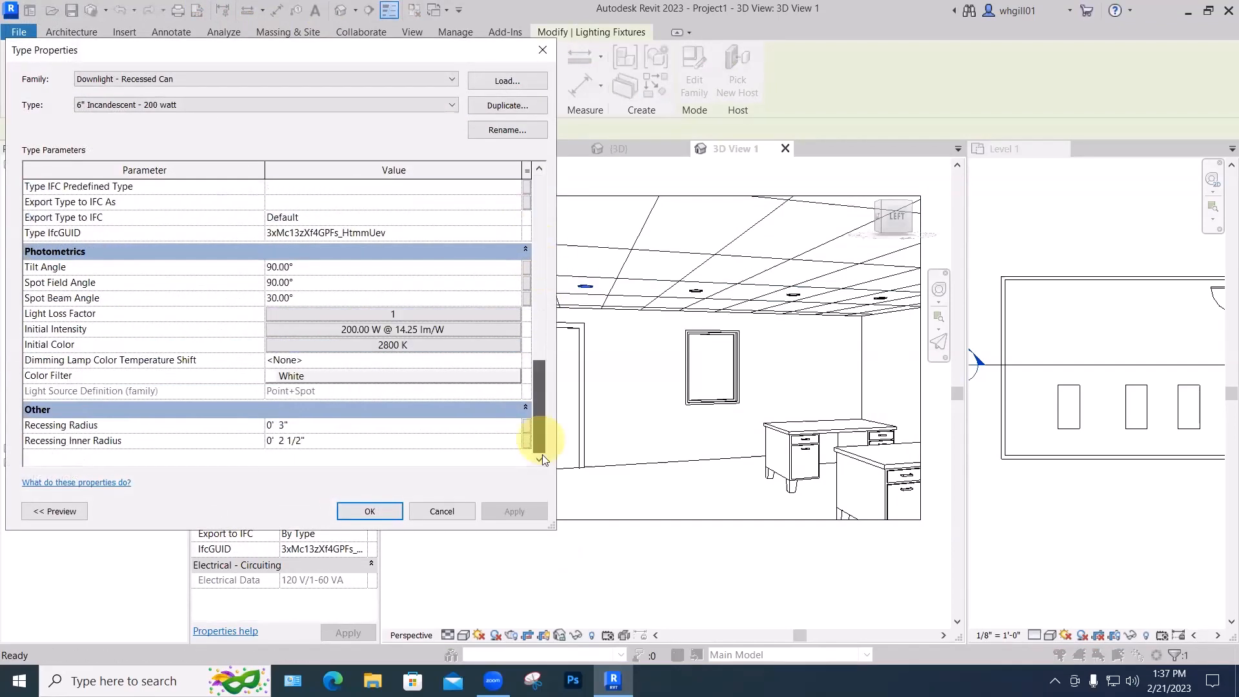
{"action": "left_click", "coordinate": [391, 346]}
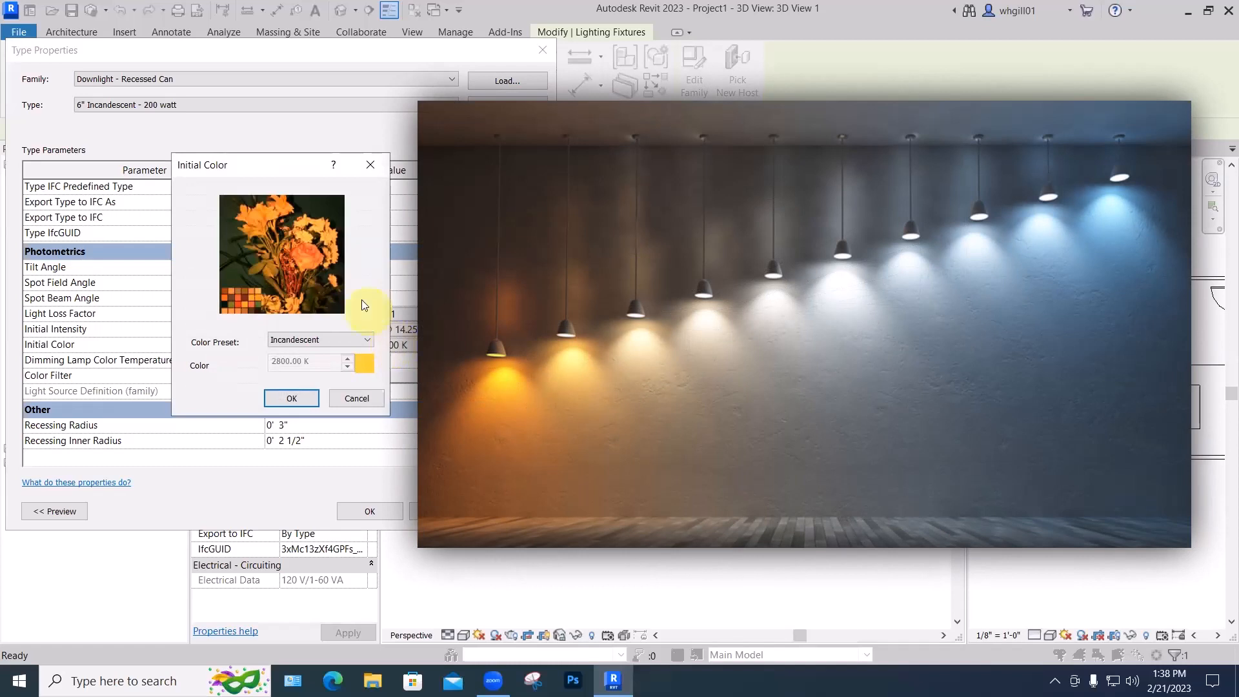
{"action": "left_click", "coordinate": [306, 340]}
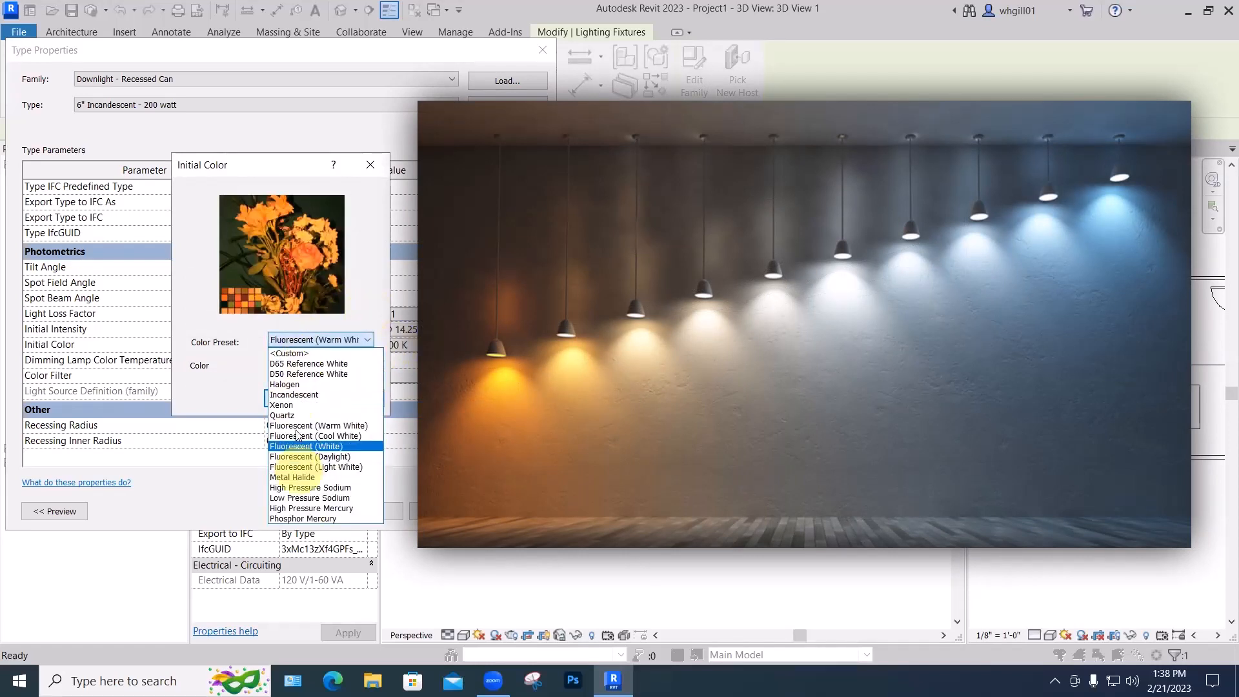
{"action": "left_click", "coordinate": [296, 375]}
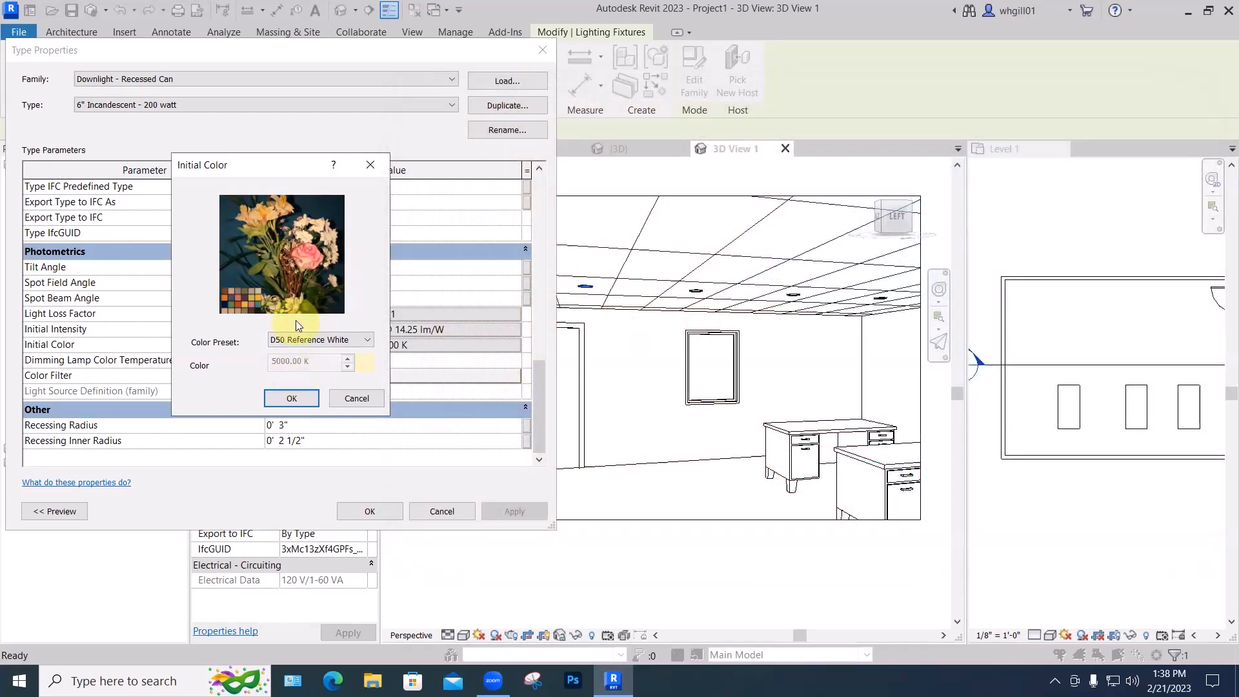
{"action": "left_click", "coordinate": [292, 398]}
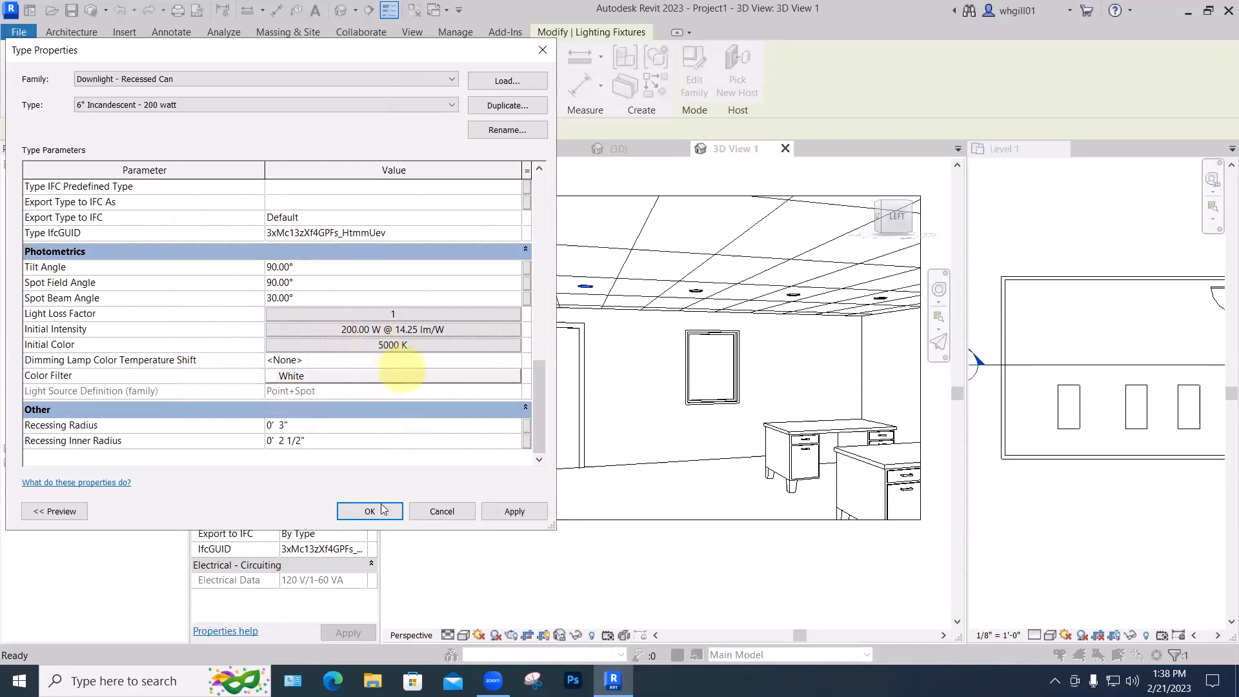
{"action": "left_click", "coordinate": [515, 511]}
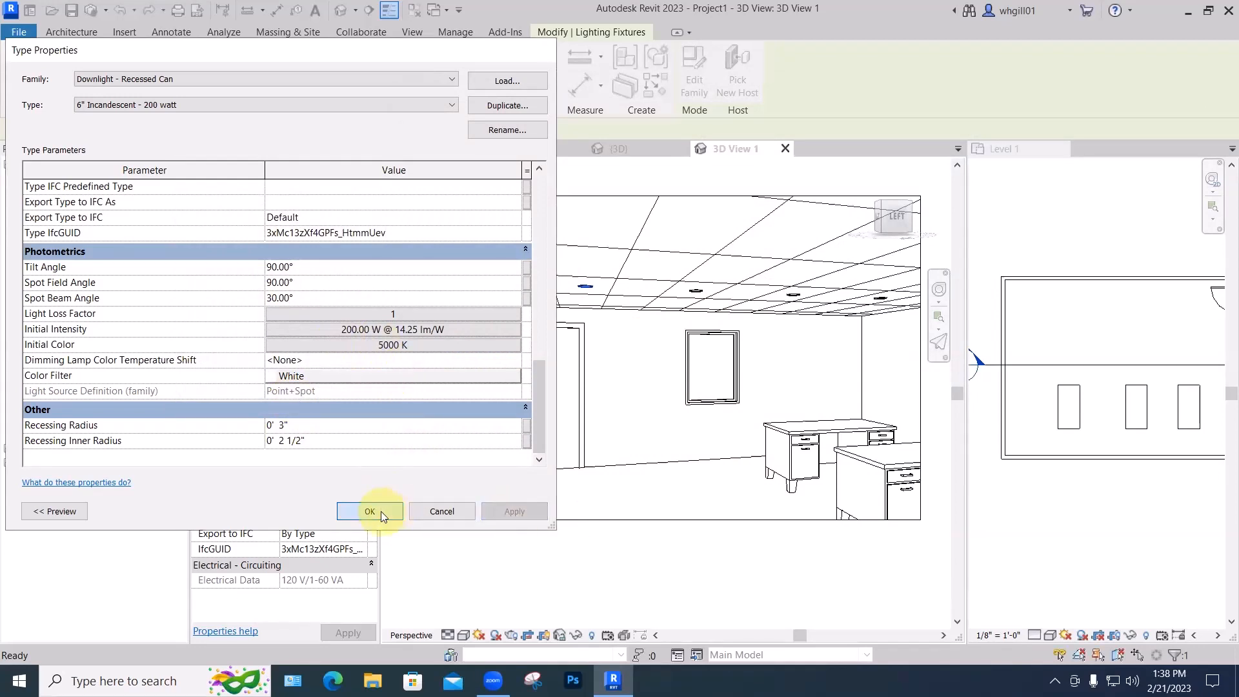
{"action": "left_click", "coordinate": [381, 511]}
Render the camera view at Draft quality with the D50 Reference White downlights.
{"action": "key", "text": "r"}
{"action": "key", "text": "r"}
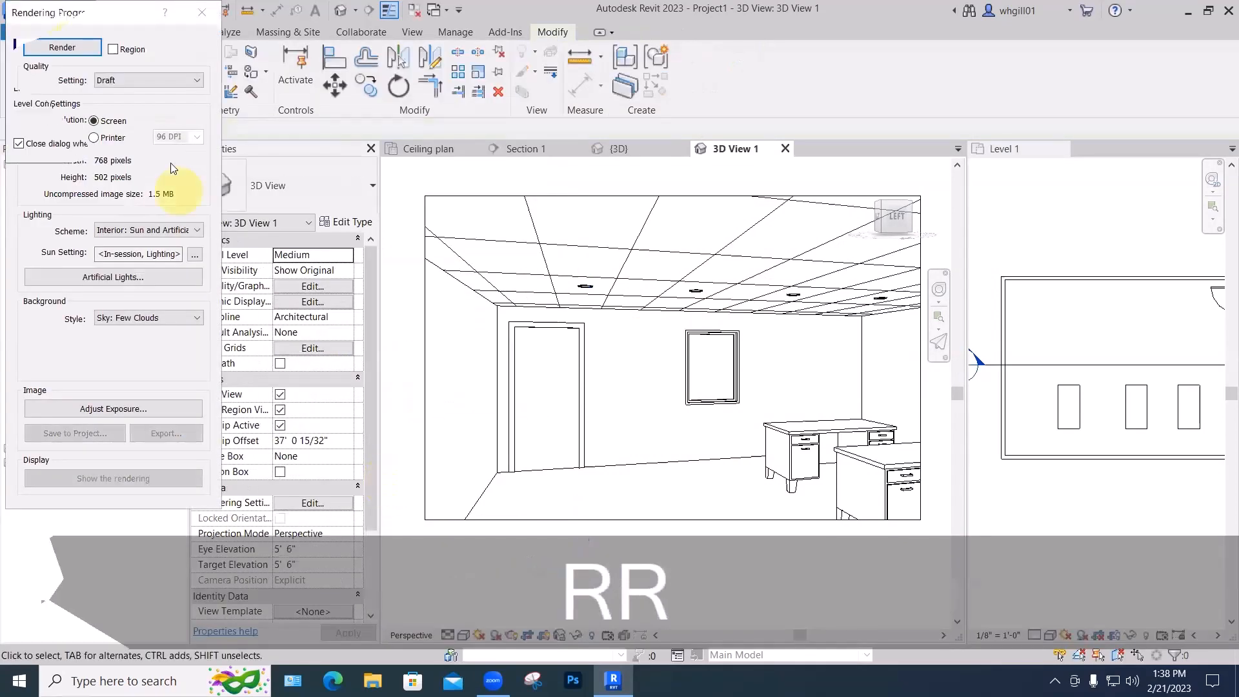
{"action": "left_click", "coordinate": [65, 44]}
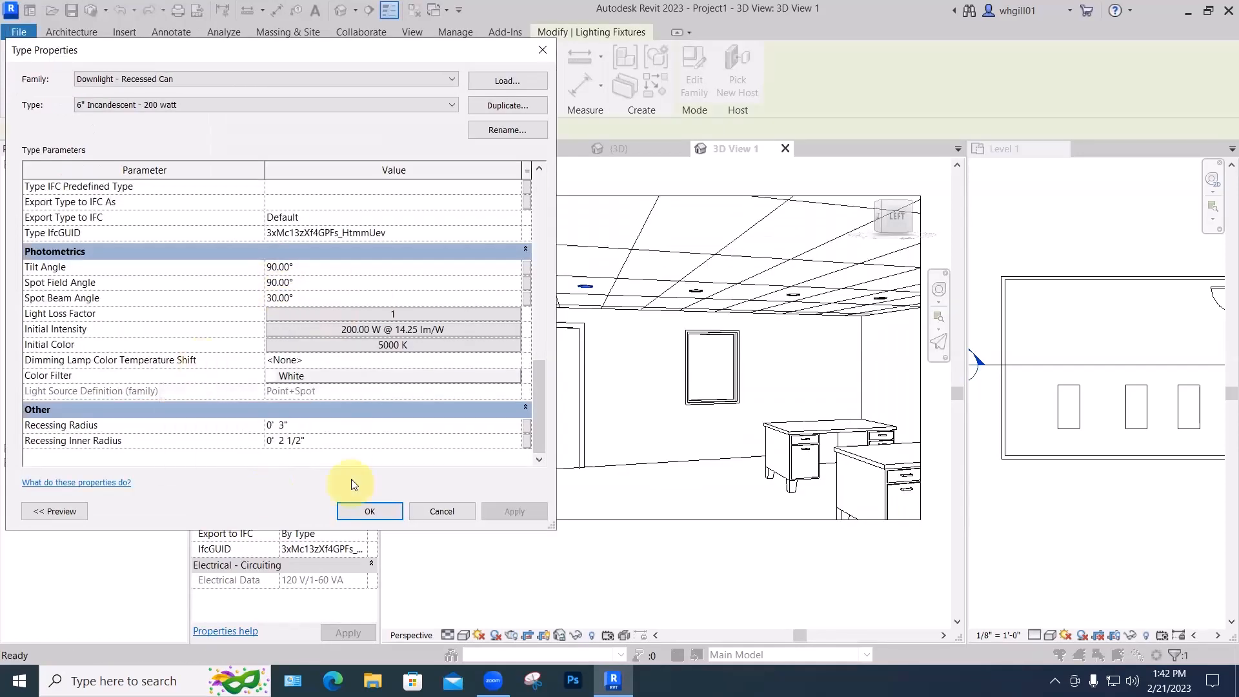
Set the color filter of the 200 watt downlight type to pink, RGB 255-000-128.
{"action": "left_click", "coordinate": [353, 376]}
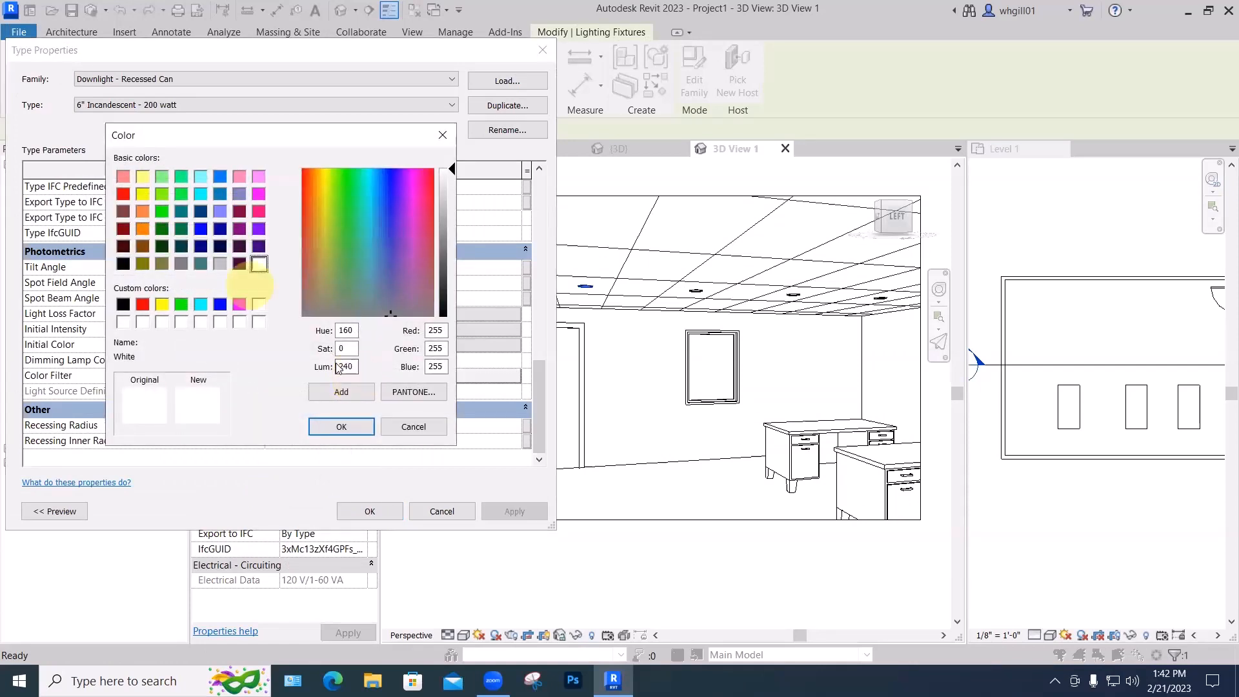
{"action": "left_click", "coordinate": [258, 212]}
{"action": "left_click", "coordinate": [336, 425]}
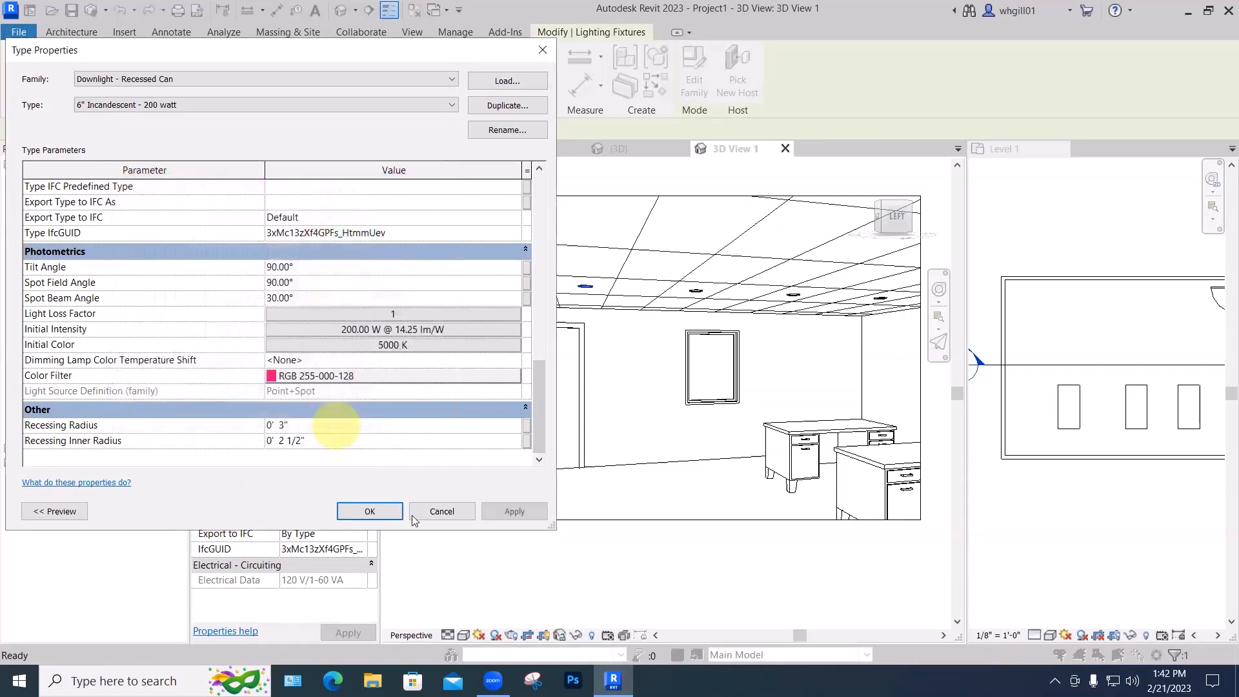
{"action": "left_click", "coordinate": [507, 512]}
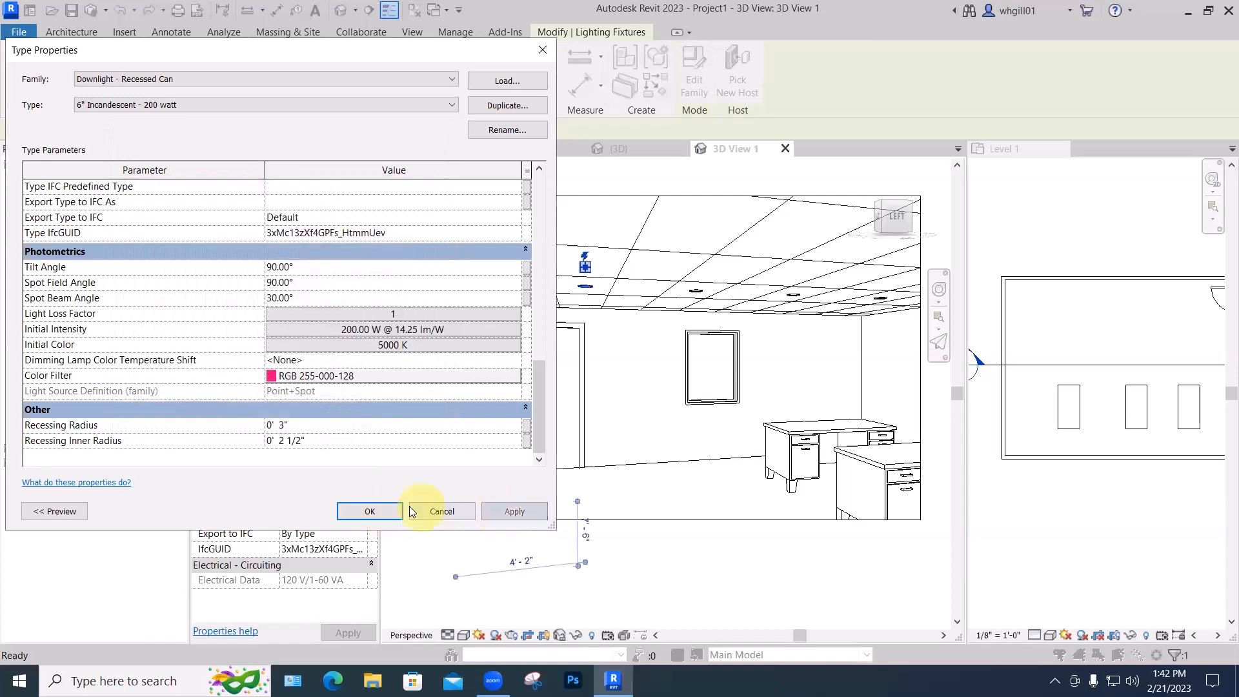
{"action": "left_click", "coordinate": [371, 511]}
Render the camera view at Draft quality with the pink color filter on the downlights.
{"action": "key", "text": "r"}
{"action": "key", "text": "r"}
{"action": "left_click", "coordinate": [67, 46]}
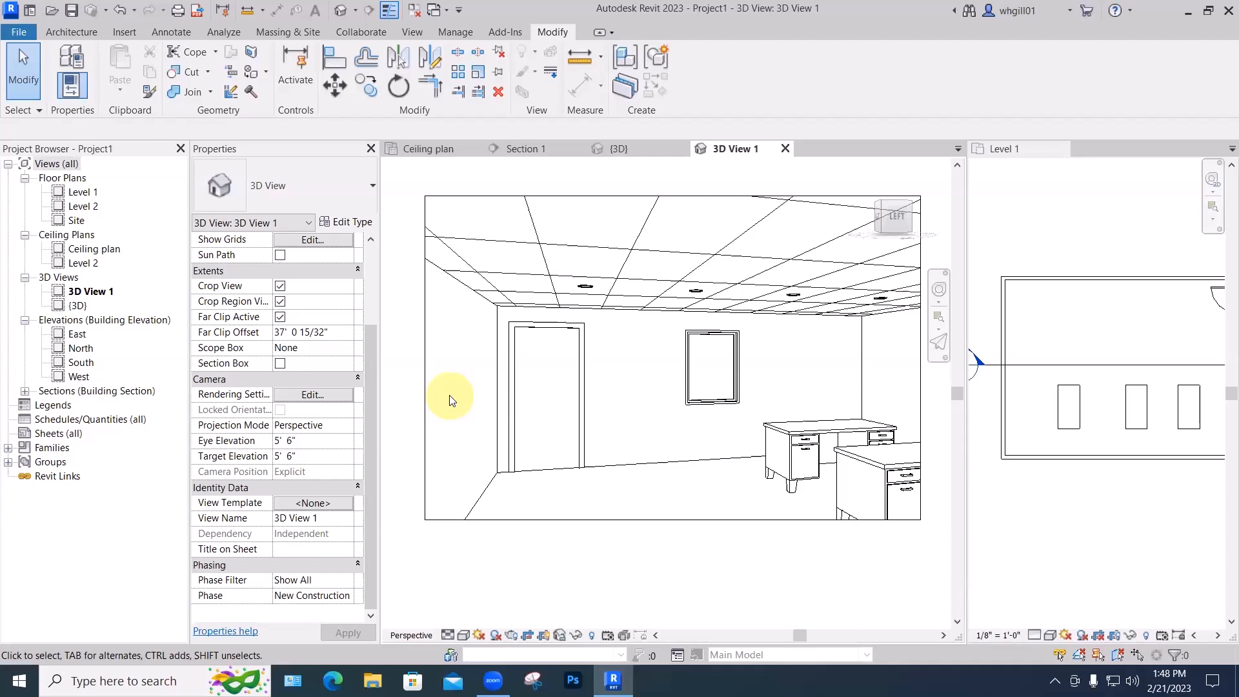
Duplicate the Glass, White, High Luminance diffuser material of the 200 watt downlight type.
{"action": "left_click", "coordinate": [584, 286]}
{"action": "left_click", "coordinate": [359, 222]}
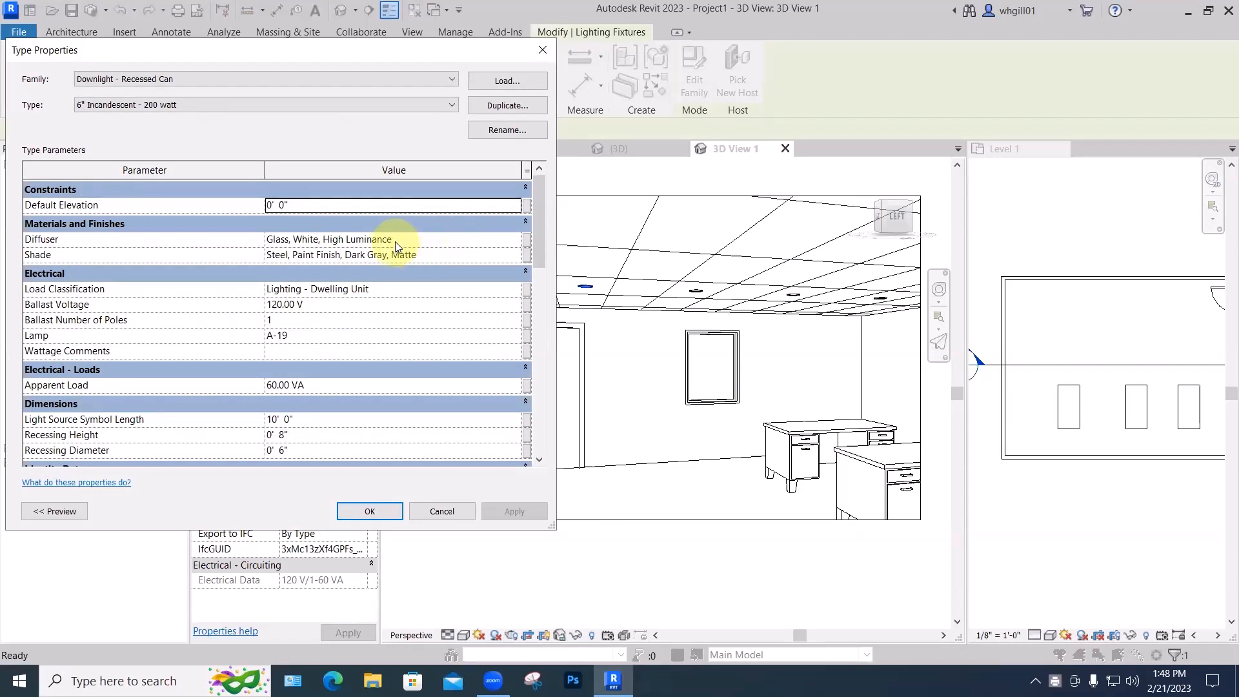
{"action": "left_click", "coordinate": [520, 244]}
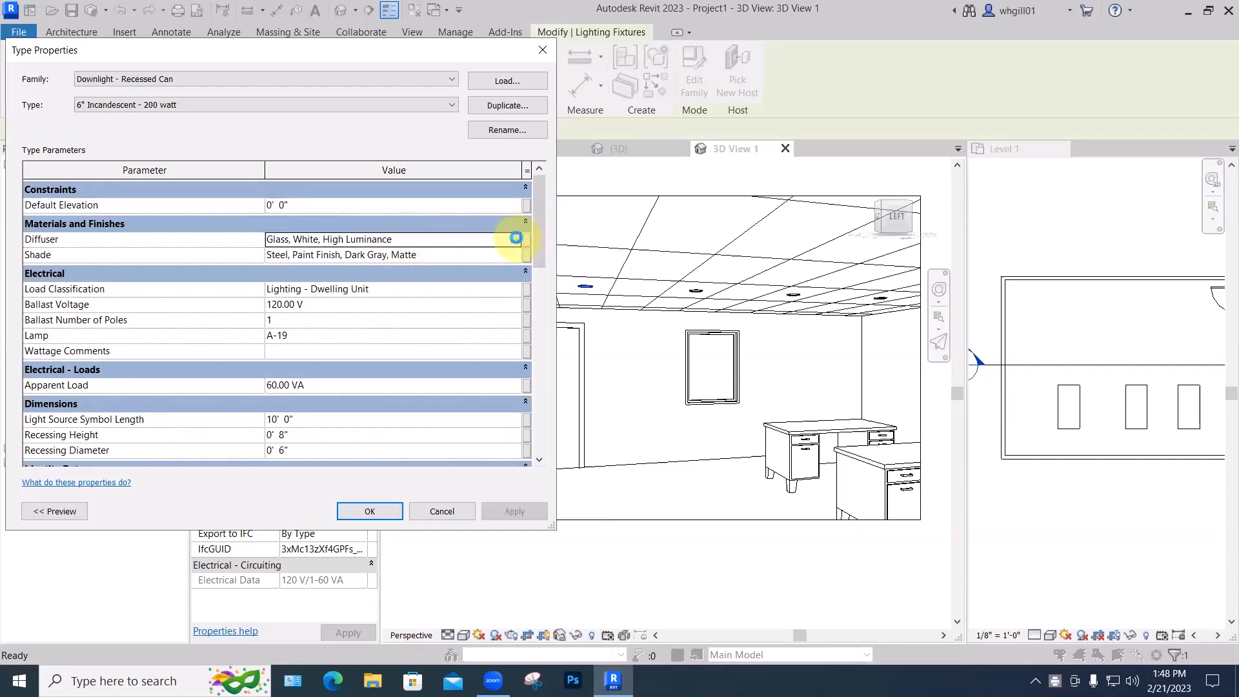
{"action": "left_click", "coordinate": [519, 241]}
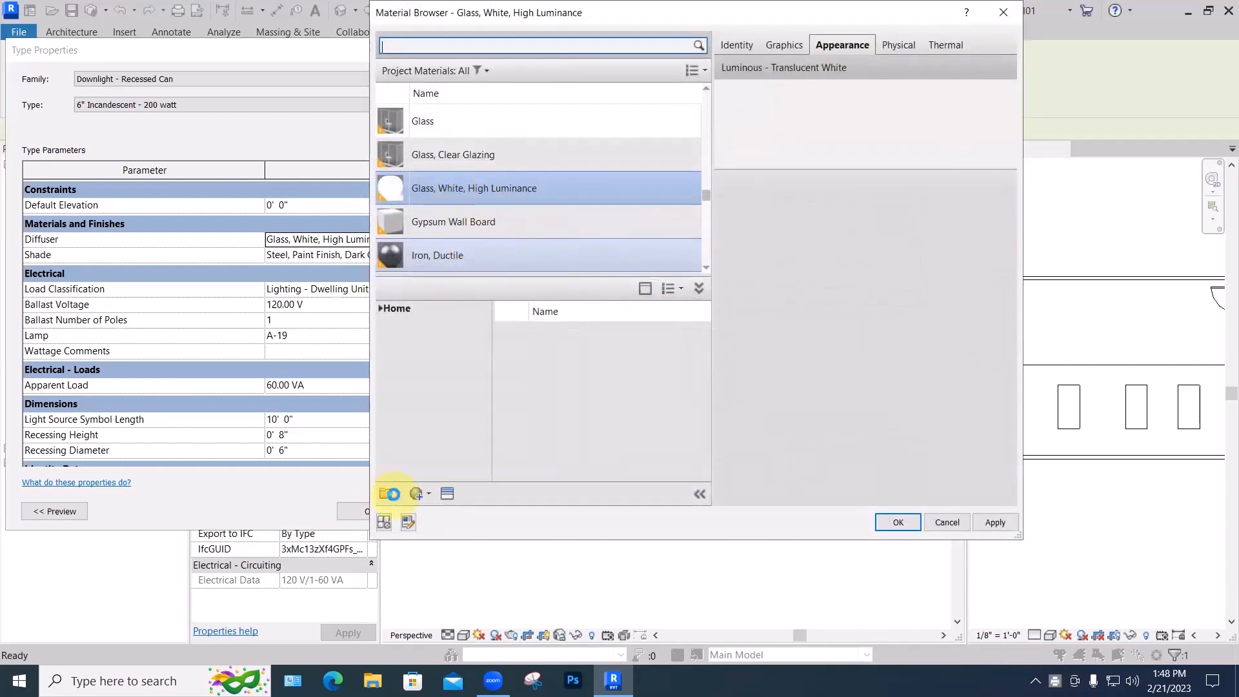
{"action": "left_click", "coordinate": [419, 494]}
{"action": "left_click", "coordinate": [446, 536]}
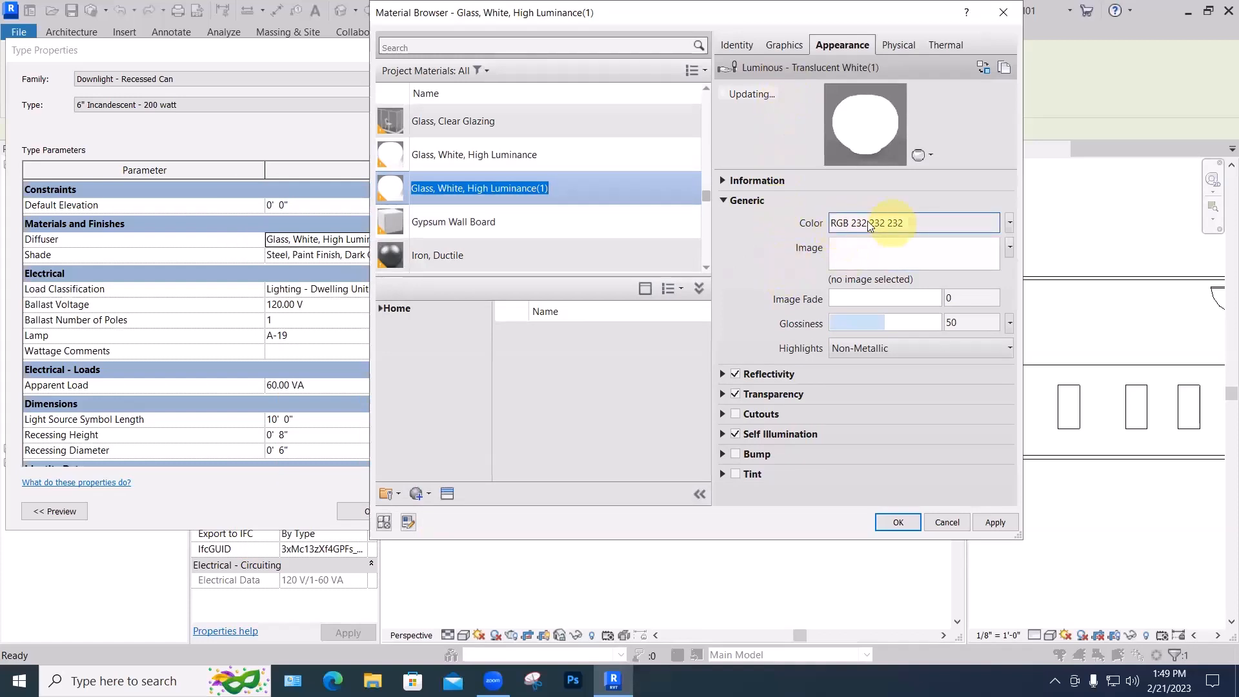
Try red, RGB 255 0 0, as the generic appearance color of the duplicated glass material.
{"action": "left_click", "coordinate": [905, 222]}
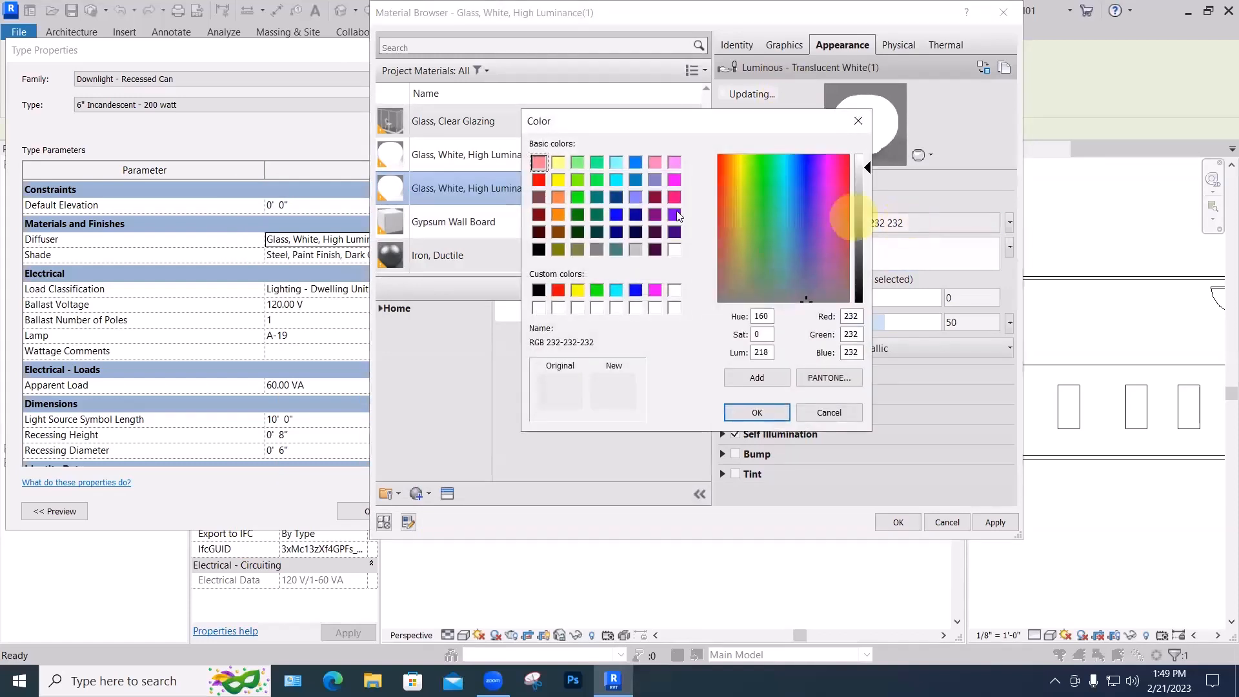
{"action": "left_click", "coordinate": [539, 180]}
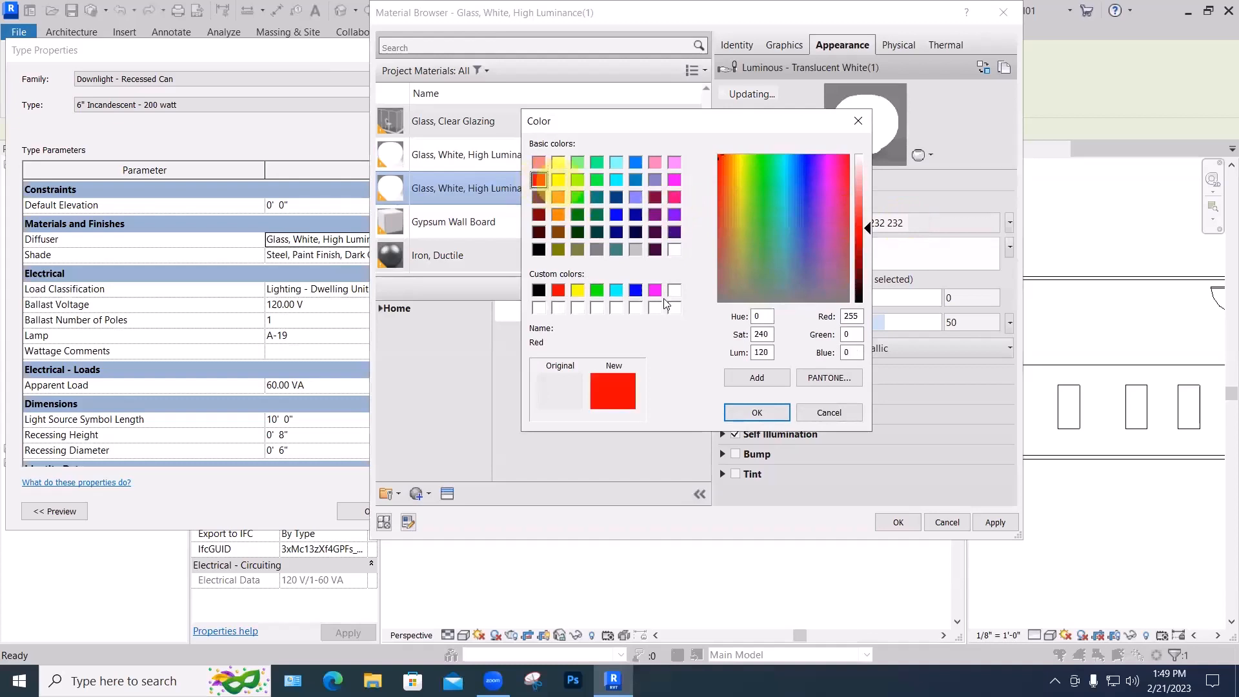
{"action": "left_click", "coordinate": [755, 413]}
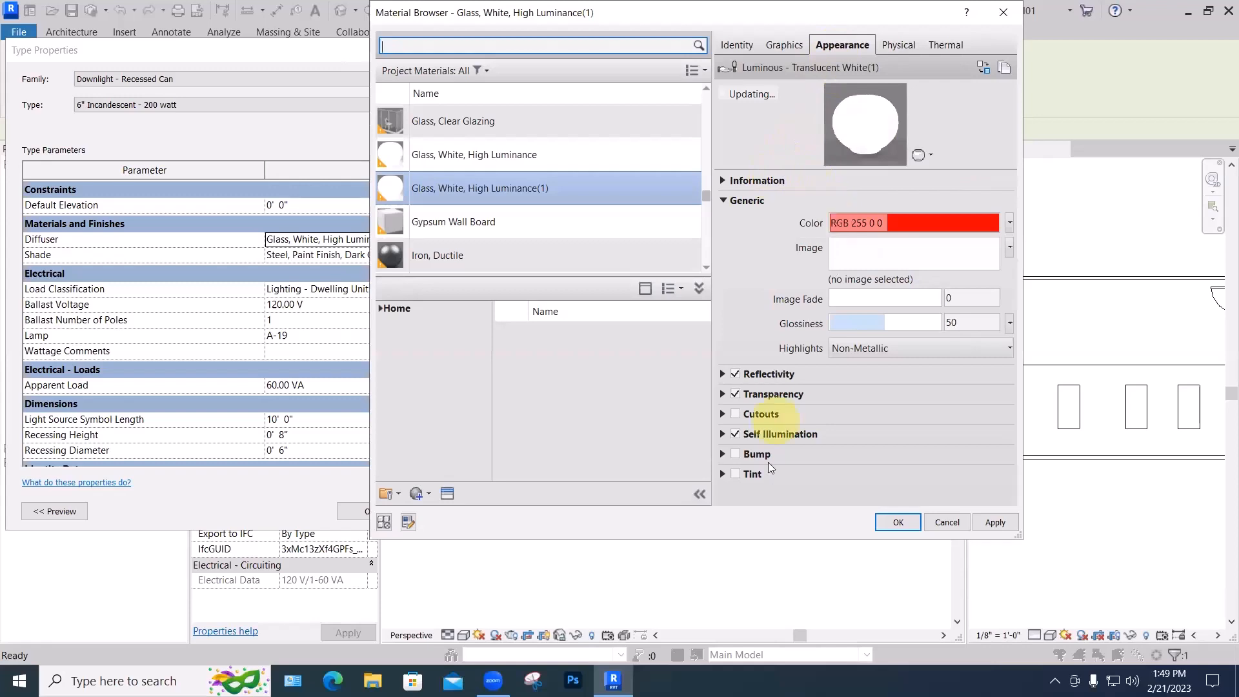
{"action": "left_click", "coordinate": [889, 222]}
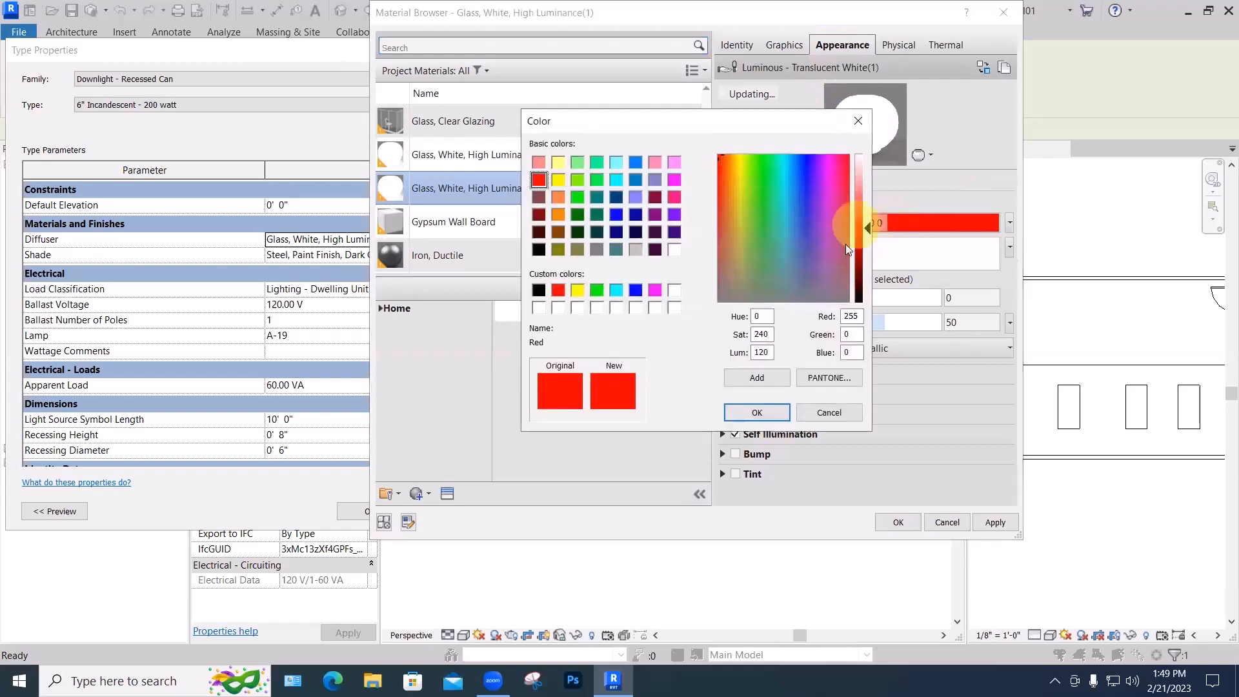
{"action": "left_click", "coordinate": [862, 121]}
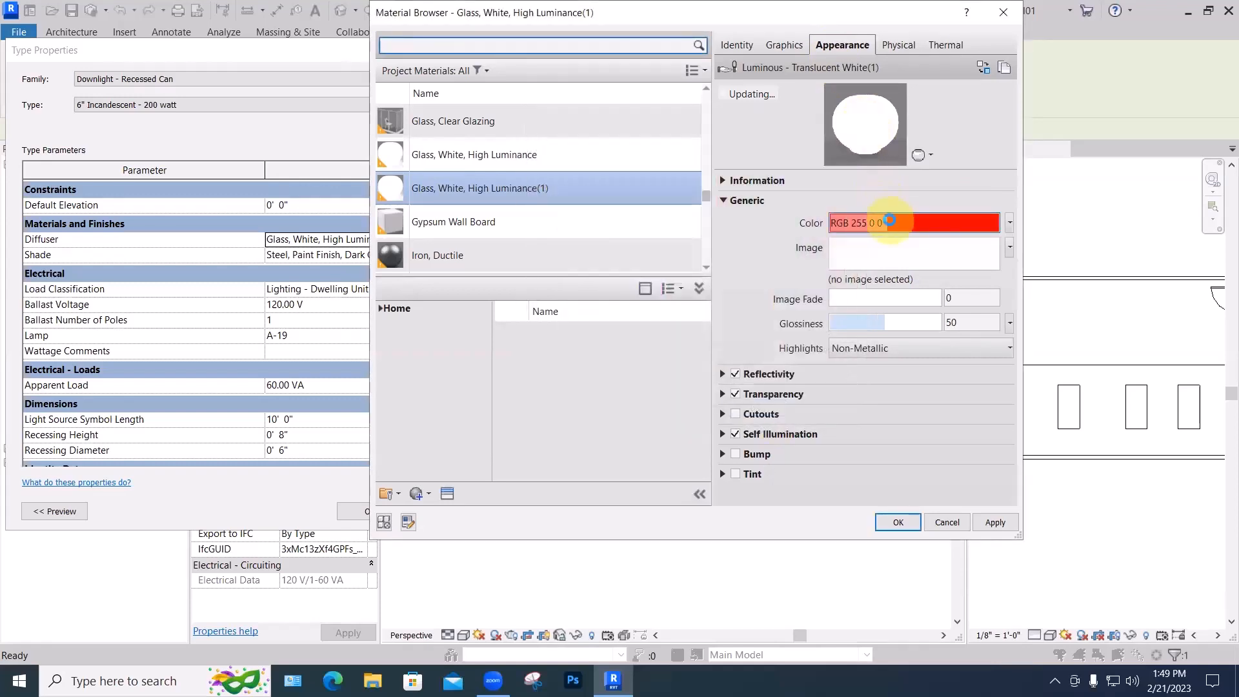
Set the generic appearance color of the duplicated glass material to white, RGB 255 255 255.
{"action": "left_click", "coordinate": [889, 221]}
{"action": "left_click", "coordinate": [675, 249]}
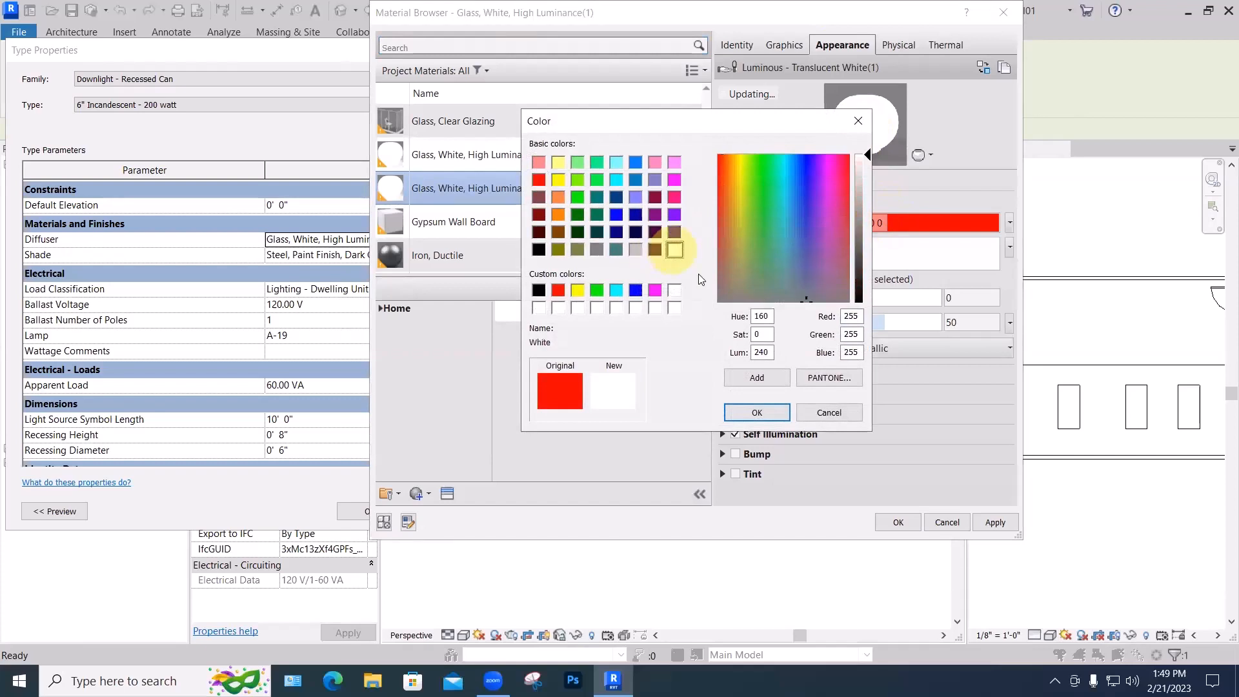
{"action": "left_click", "coordinate": [757, 412]}
Enable Tint on the duplicated glass material with red, RGB 255 0 0, and accept it as the diffuser.
{"action": "left_click", "coordinate": [735, 474]}
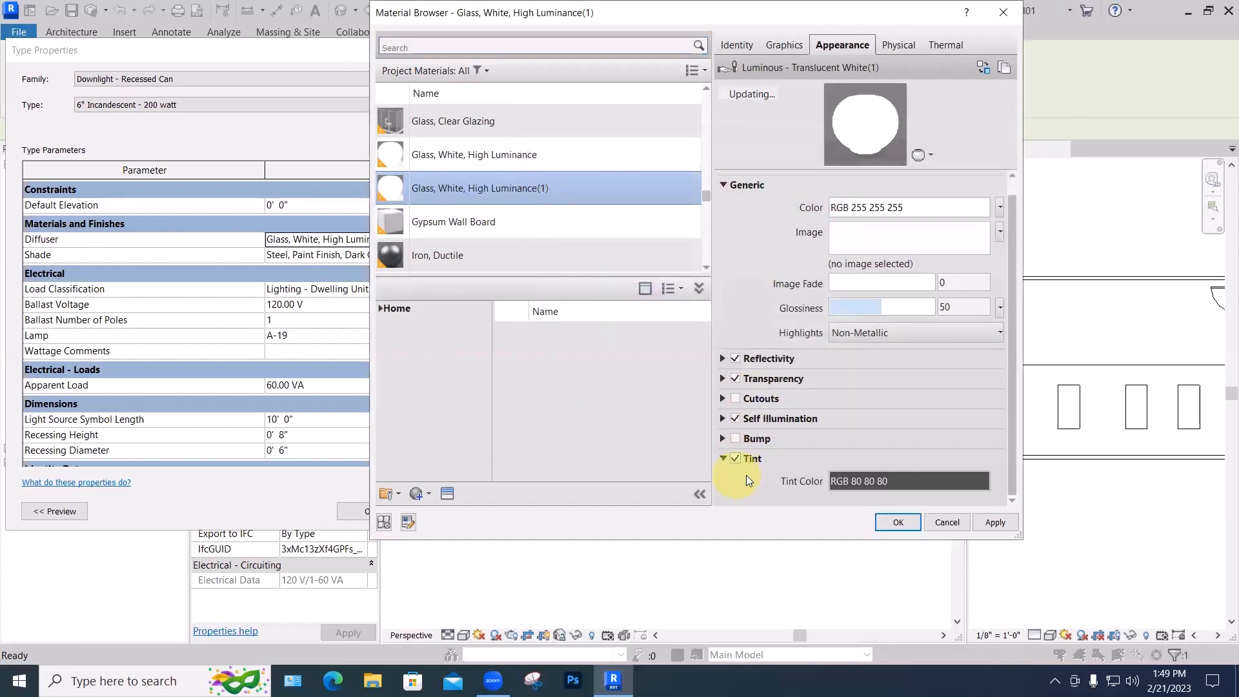
{"action": "left_click", "coordinate": [858, 481]}
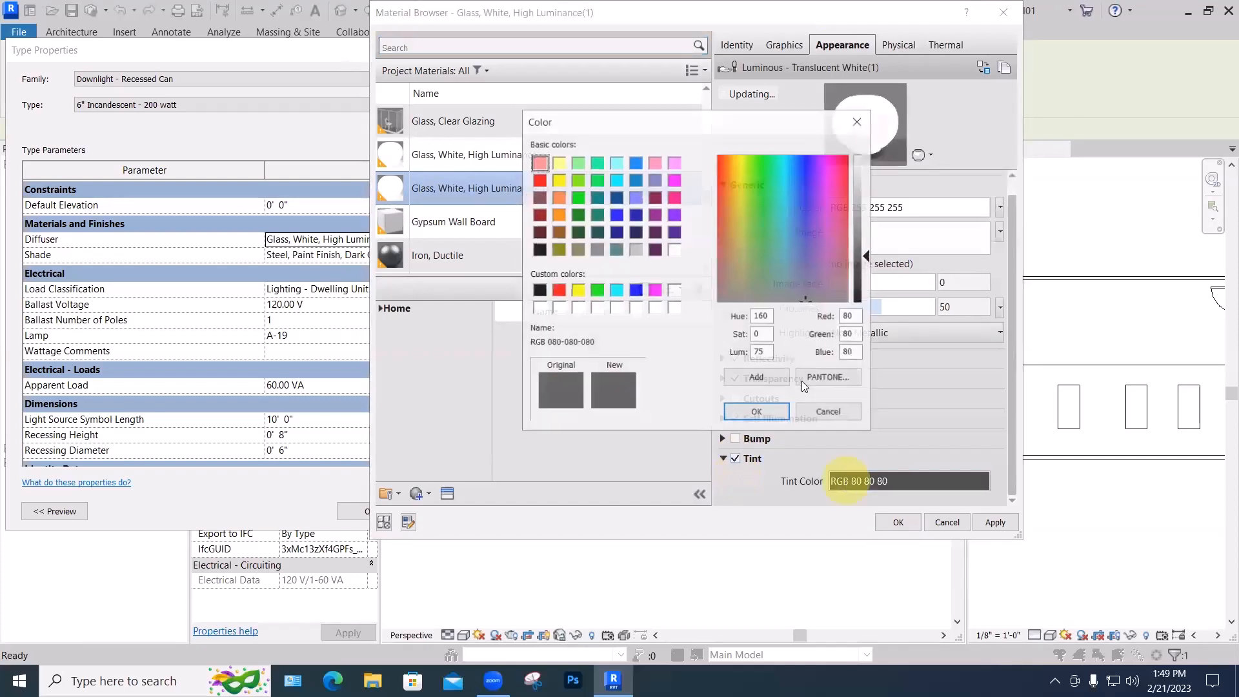
{"action": "left_click", "coordinate": [540, 180]}
{"action": "left_click", "coordinate": [752, 412]}
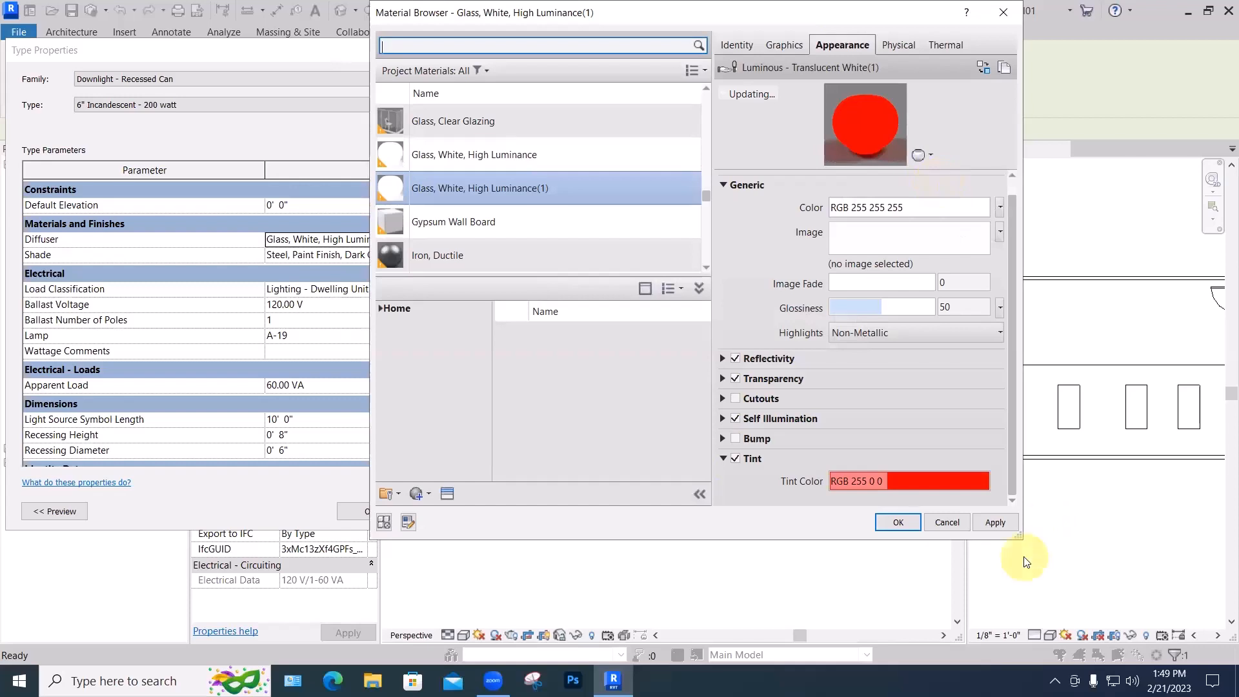
{"action": "scroll", "coordinate": [545, 161], "scroll_direction": "down", "scroll_amount": 1}
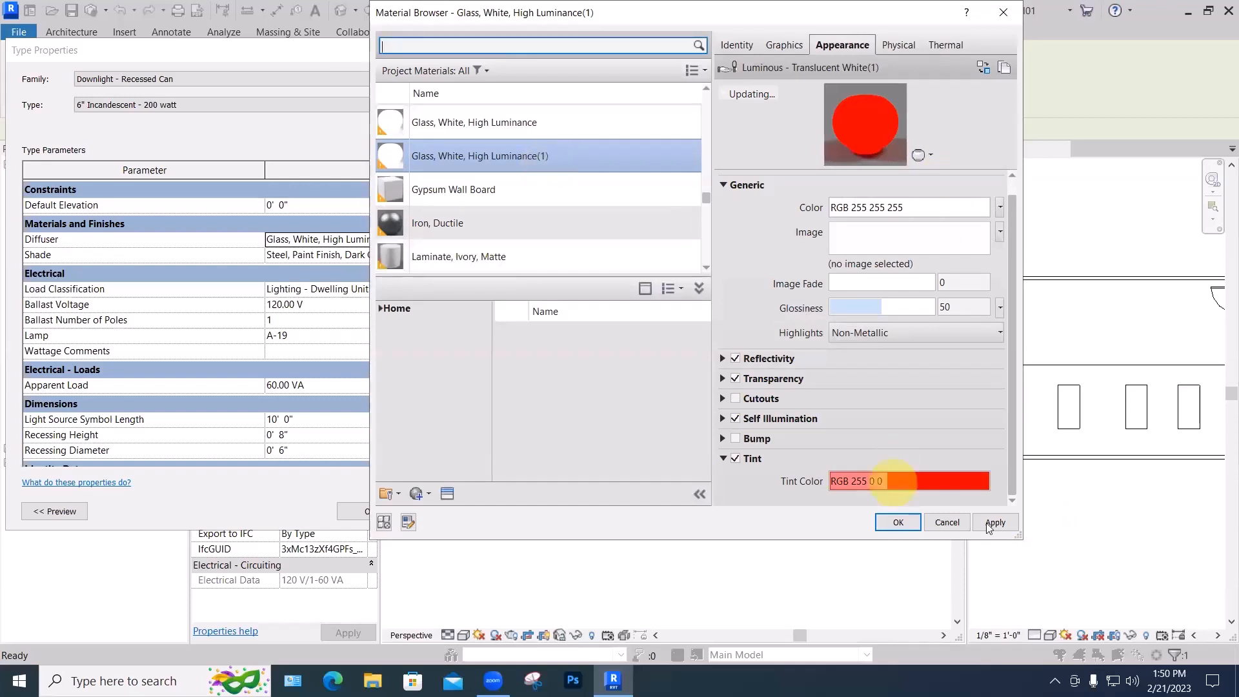
{"action": "left_click", "coordinate": [898, 524]}
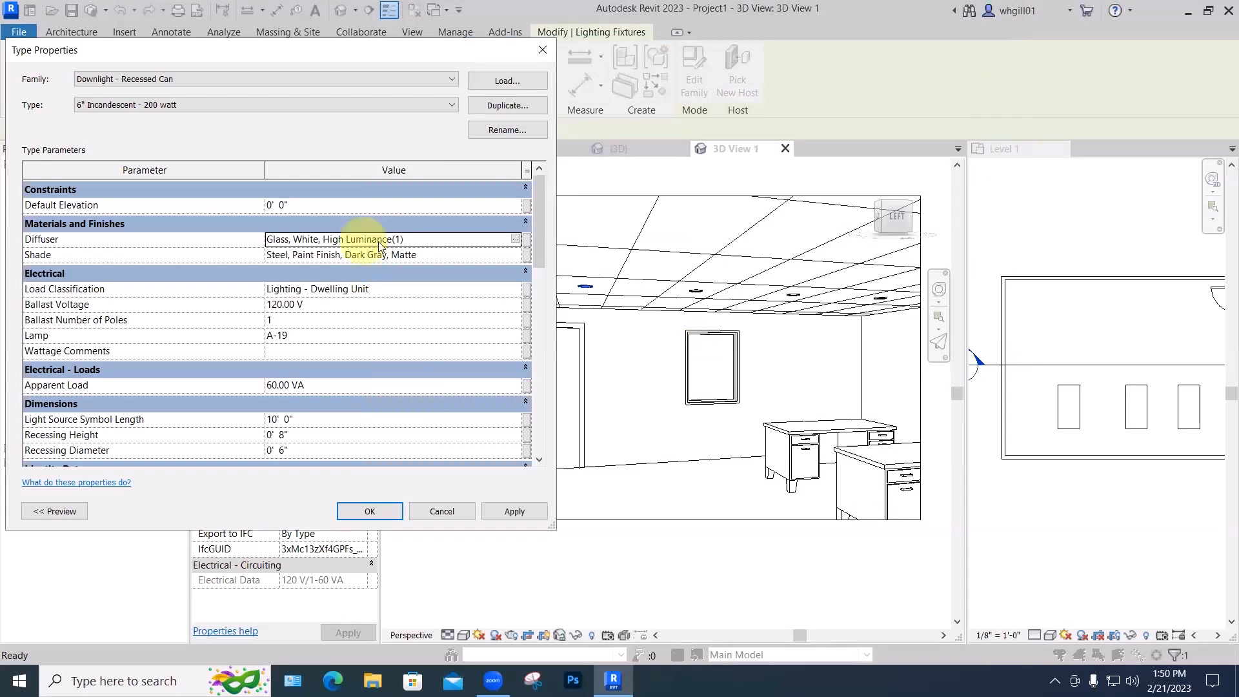
Rename the duplicated diffuser material to "Glass, Red, High Luminance".
{"action": "left_click", "coordinate": [516, 239]}
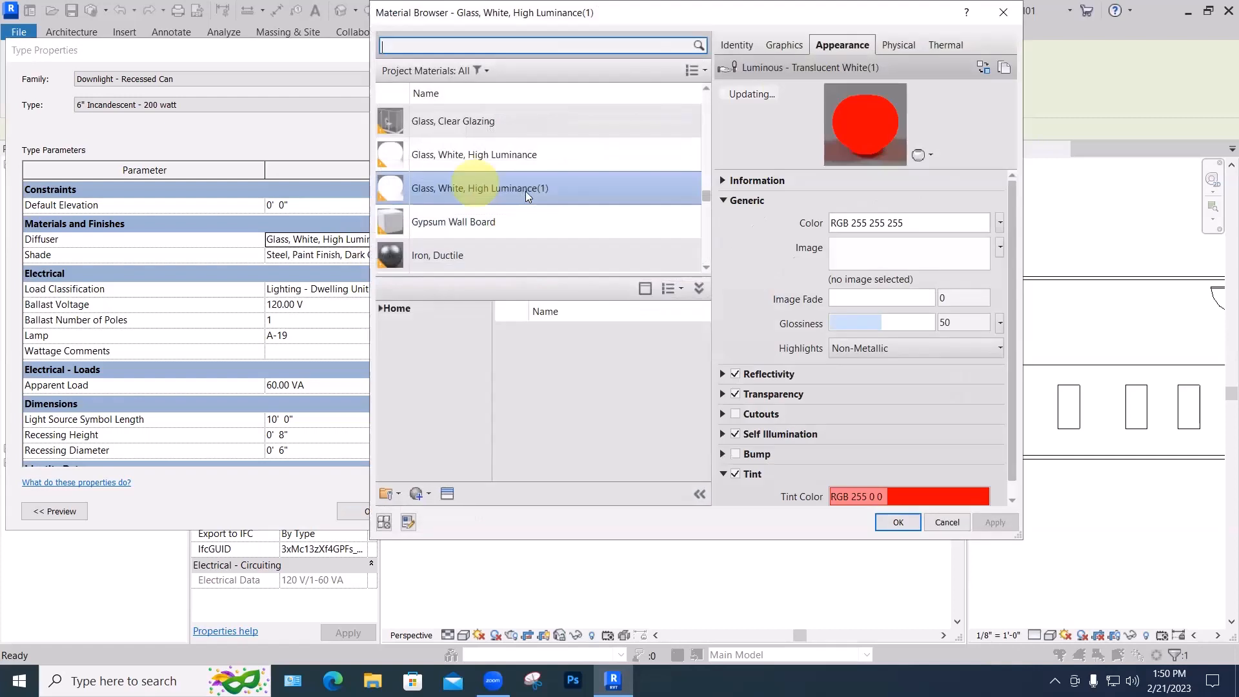
{"action": "right_click", "coordinate": [453, 187]}
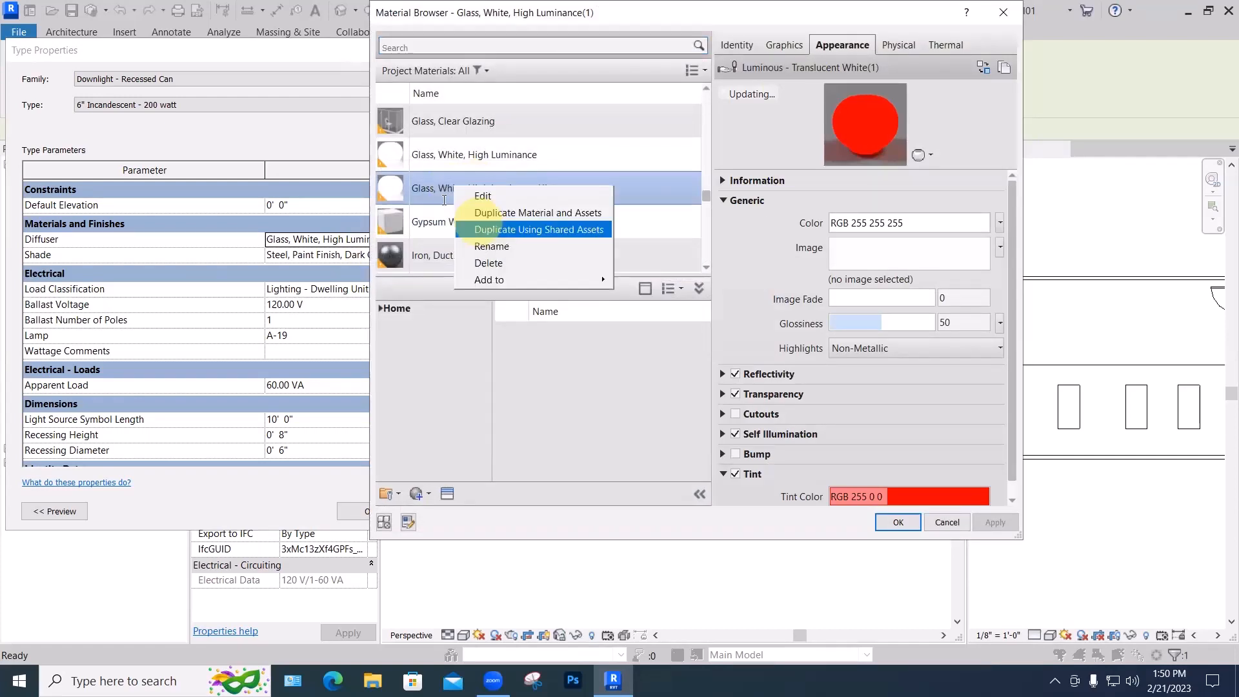
{"action": "left_click", "coordinate": [491, 246]}
{"action": "left_click_drag", "start_coordinate": [439, 188], "coordinate": [462, 188]}
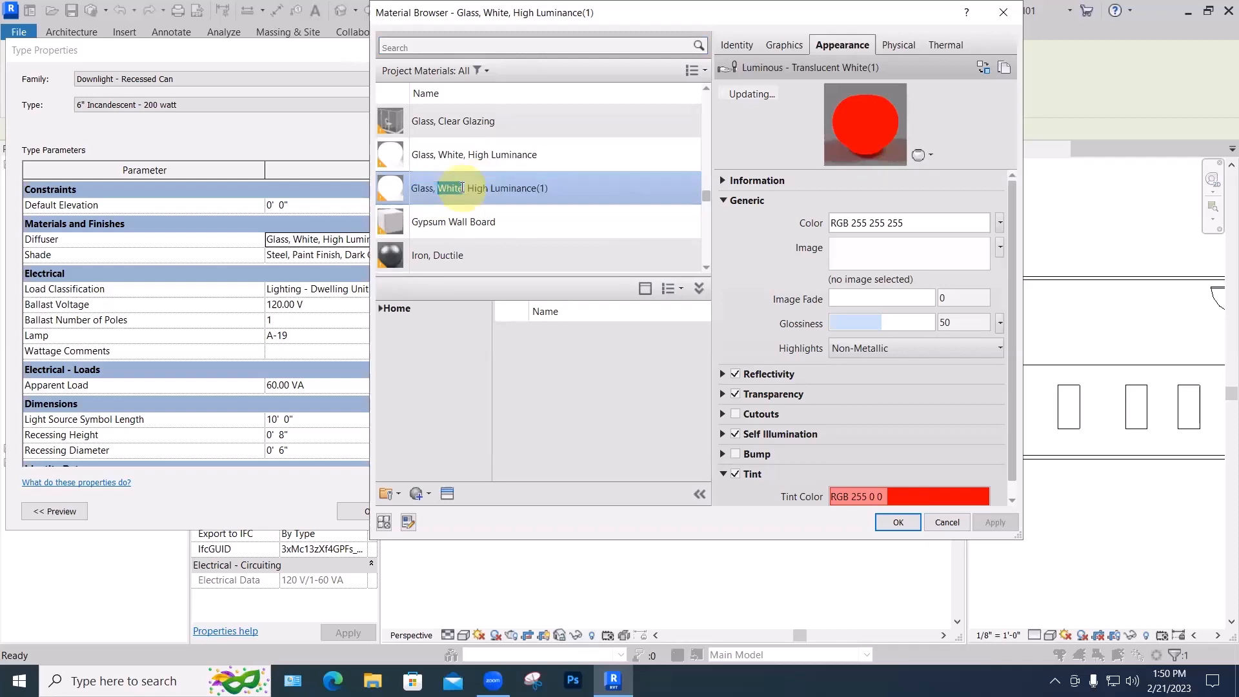
{"action": "type", "text": "Re"}
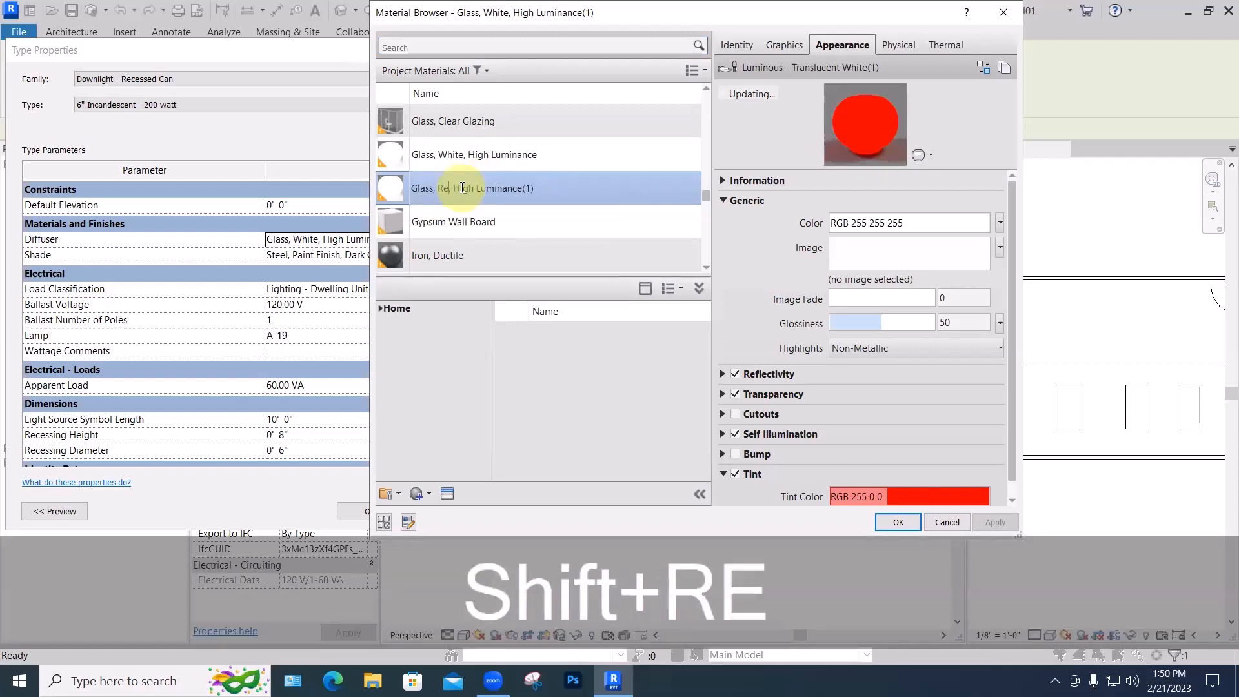
{"action": "type", "text": "d"}
{"action": "key", "text": "End"}
{"action": "key", "text": "BackSpace"}
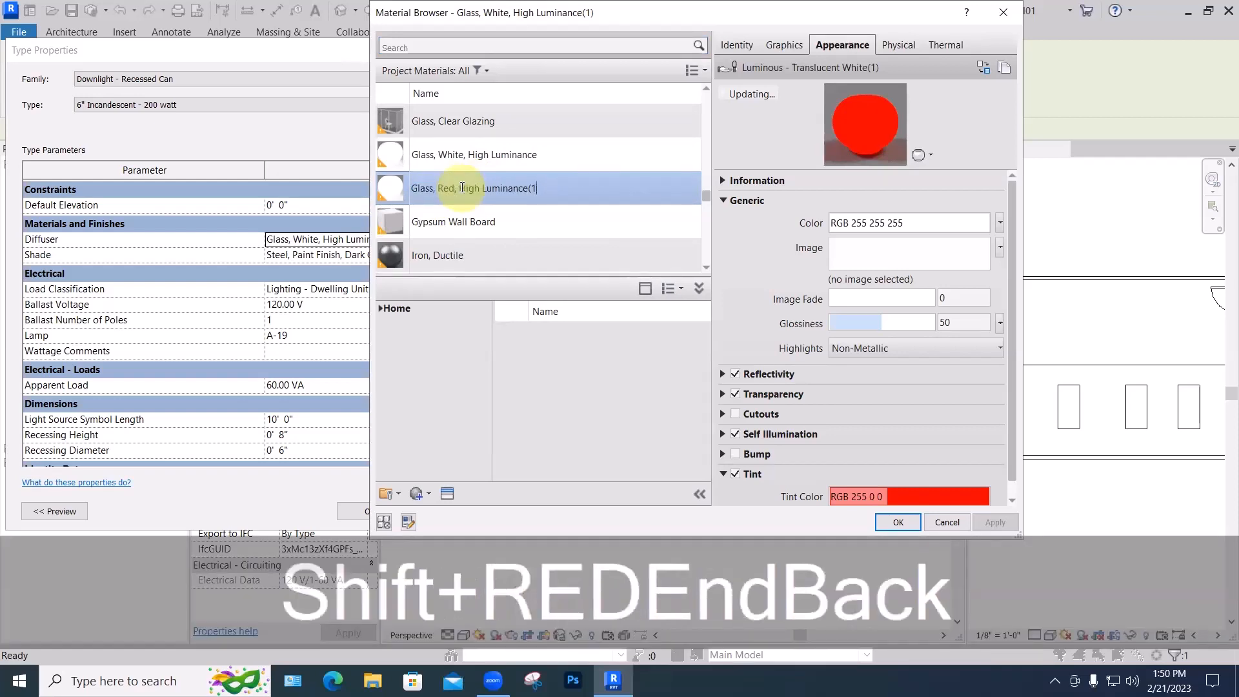
{"action": "key", "text": "BackSpace"}
{"action": "key", "text": "BackSpace"}
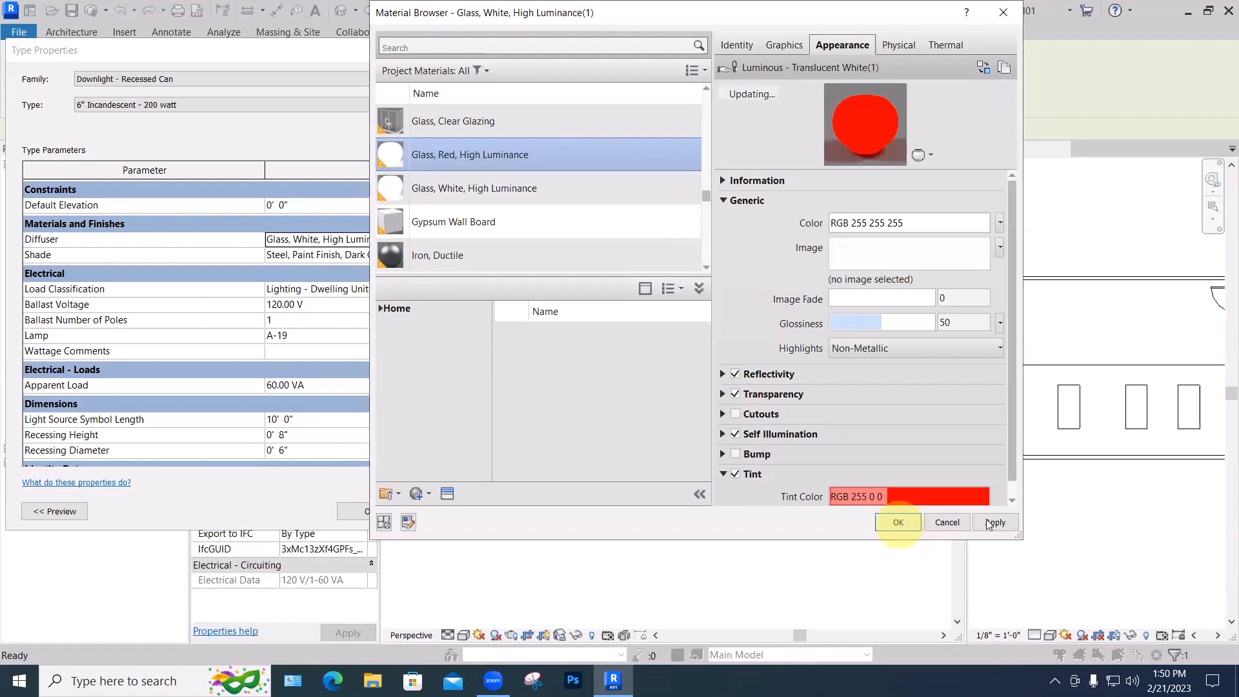
{"action": "left_click", "coordinate": [894, 523]}
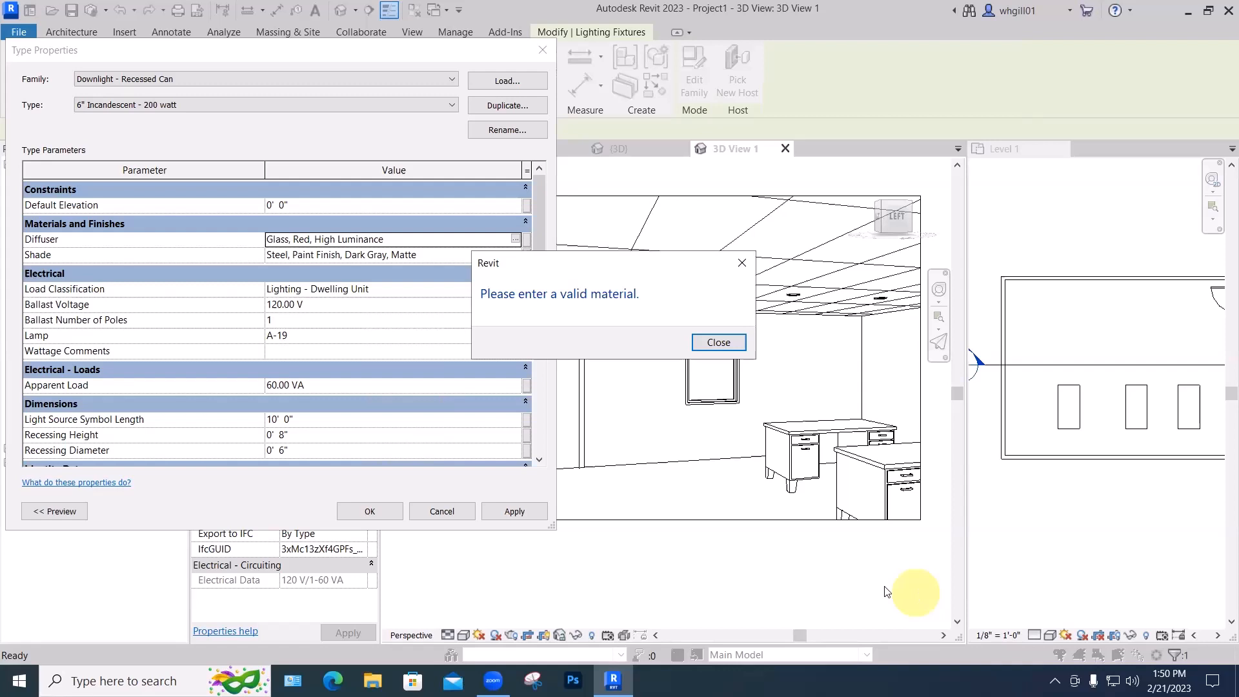
Assign Glass, Red, High Luminance as the diffuser material of the 200 watt downlight type and apply the type change.
{"action": "left_click", "coordinate": [718, 343]}
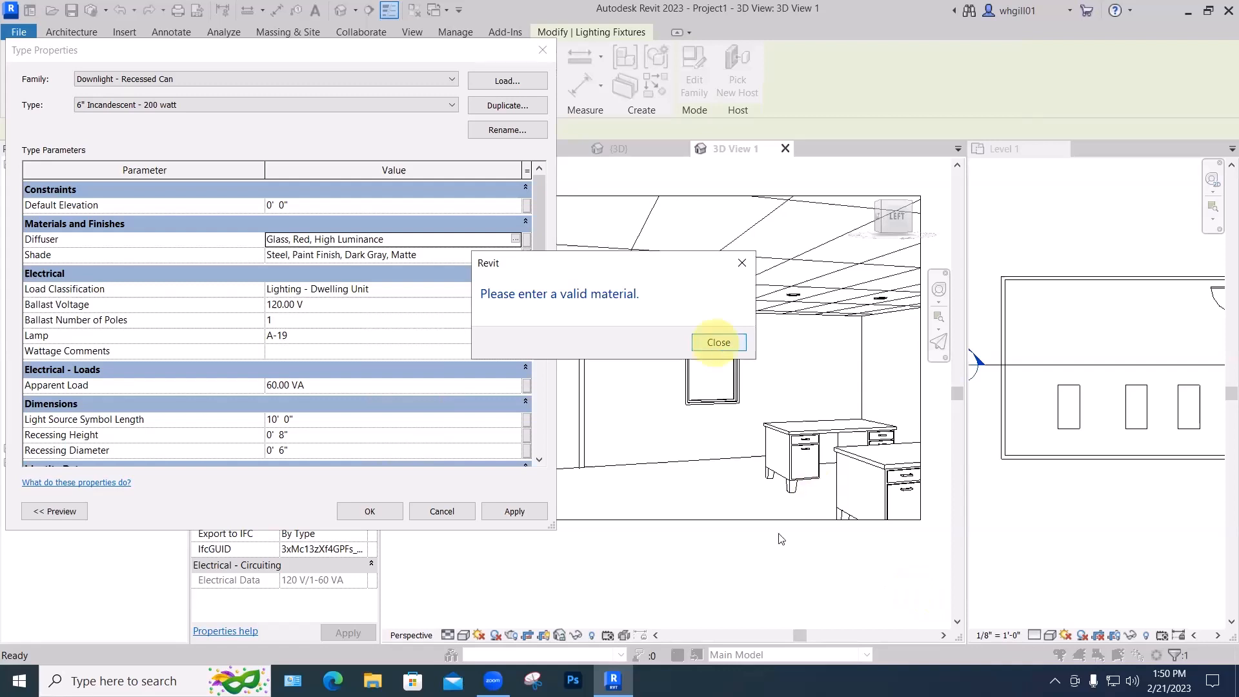
{"action": "left_click", "coordinate": [428, 243]}
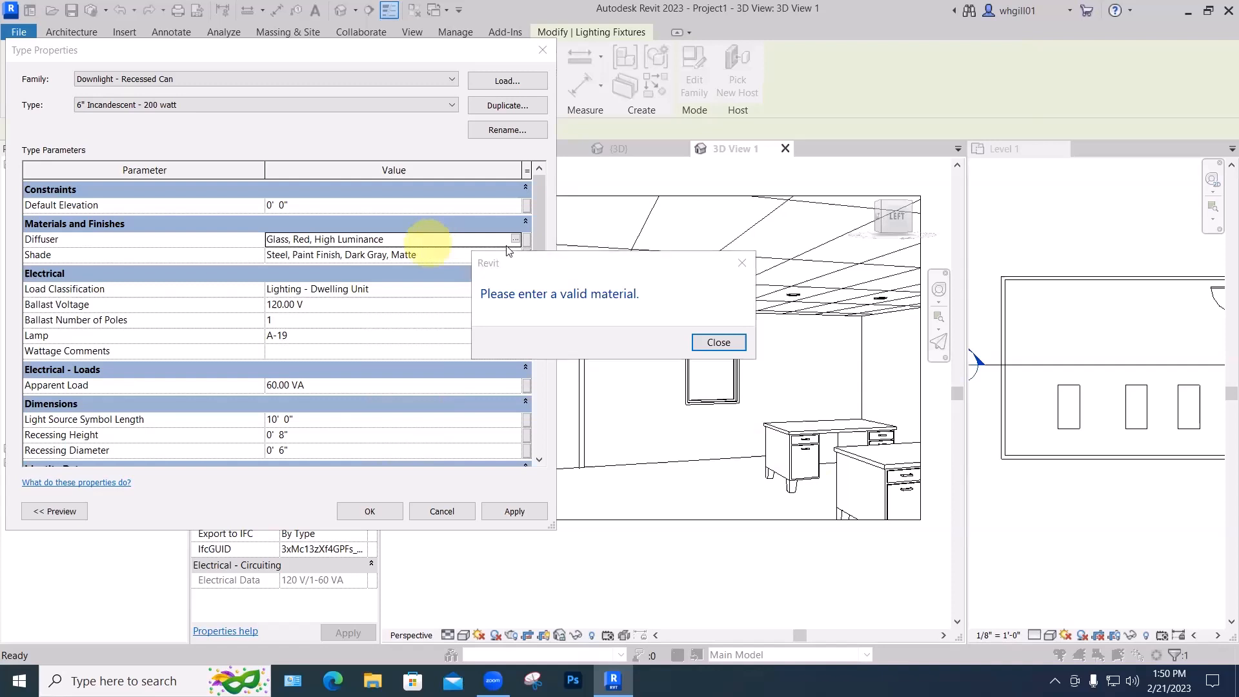
{"action": "left_click", "coordinate": [729, 347]}
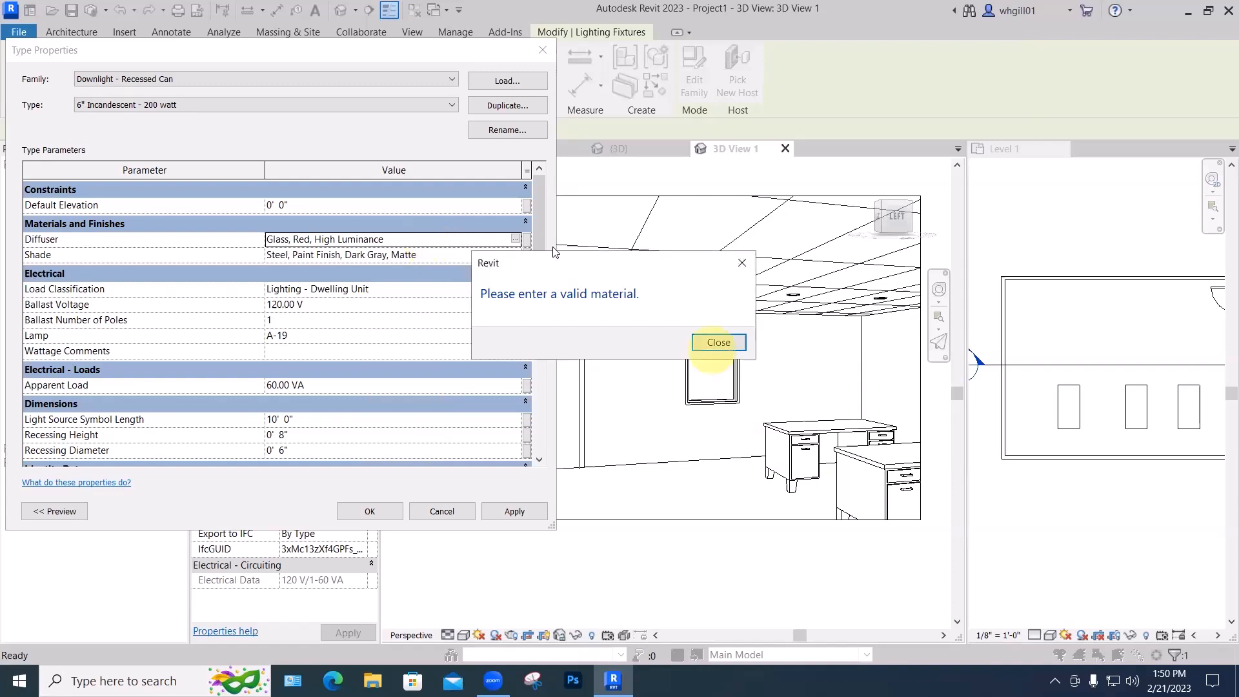
{"action": "left_click", "coordinate": [515, 240]}
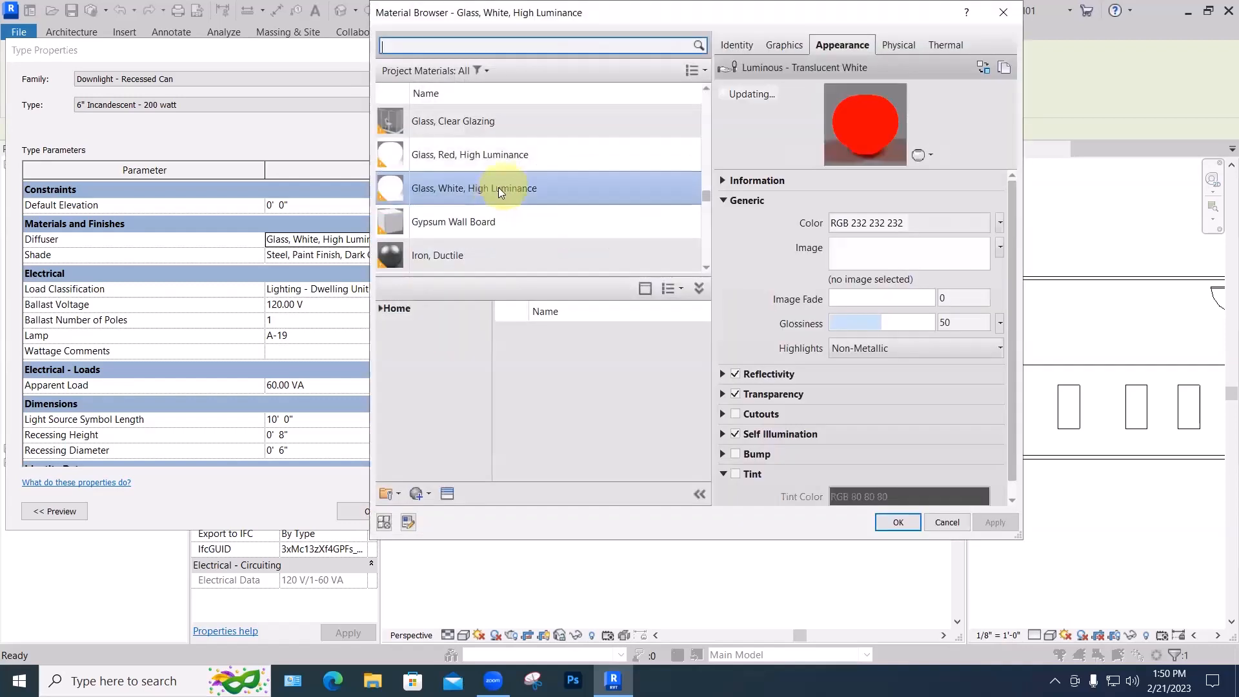
{"action": "right_click", "coordinate": [498, 187]}
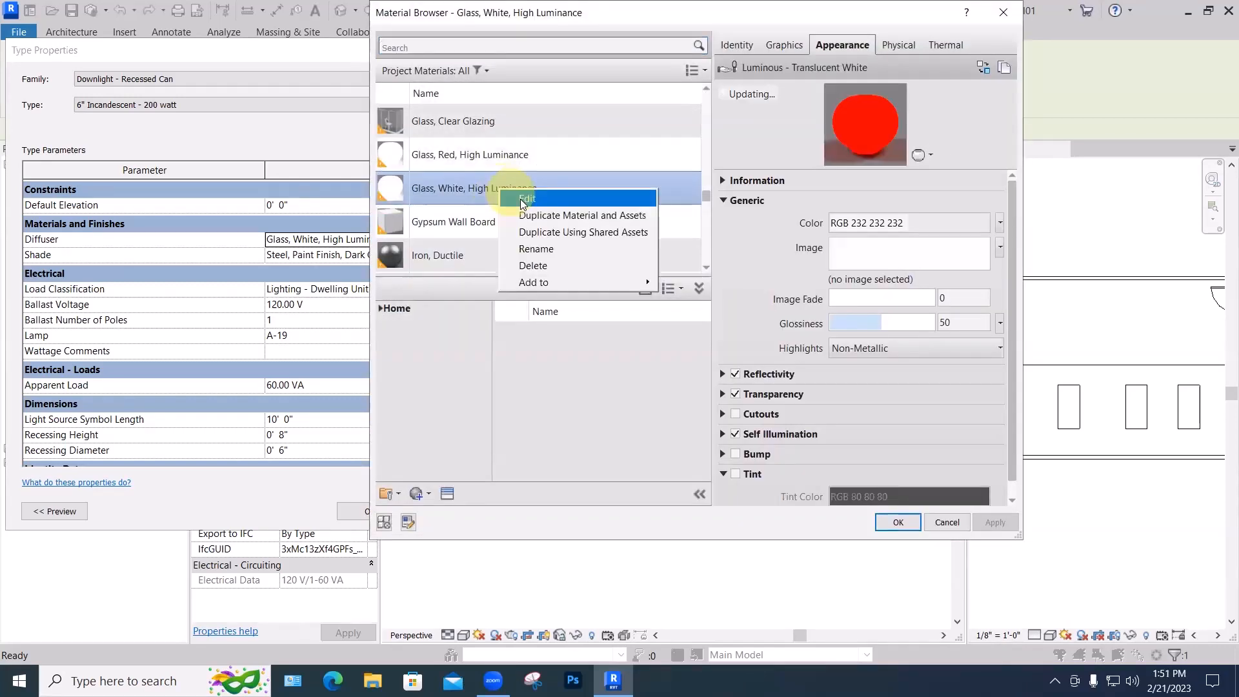
{"action": "left_click", "coordinate": [497, 189]}
{"action": "right_click", "coordinate": [498, 191]}
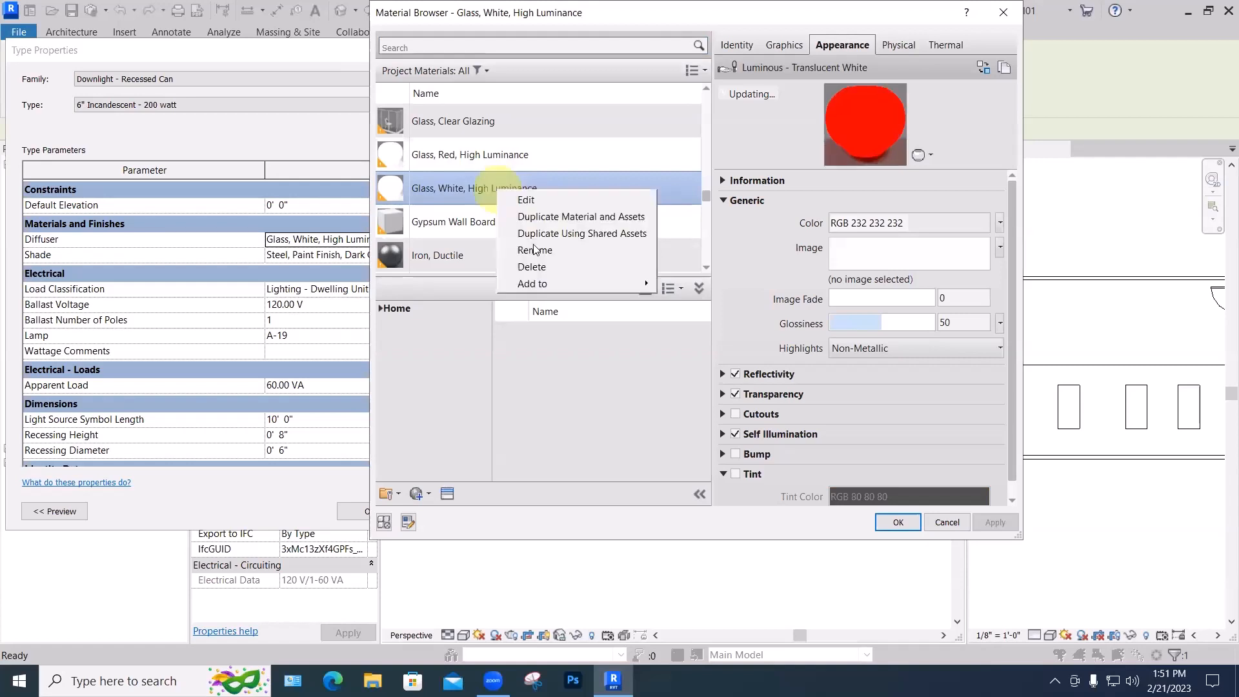
{"action": "left_click", "coordinate": [534, 252]}
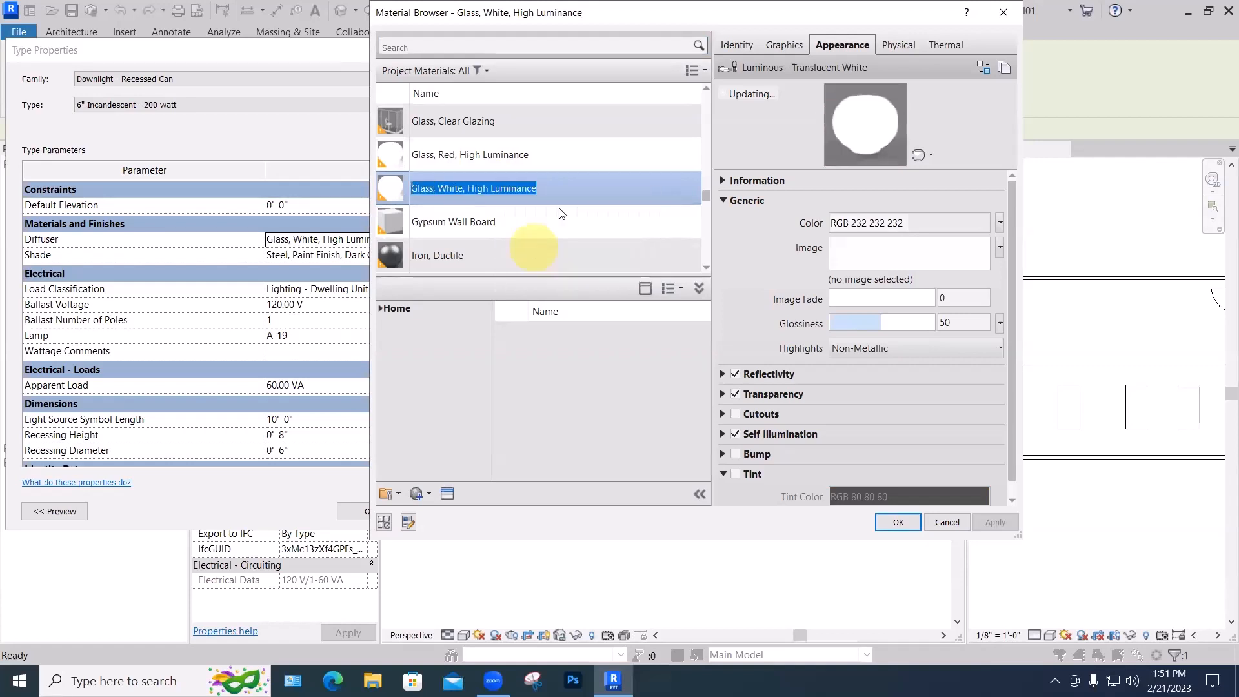
{"action": "left_click", "coordinate": [546, 156]}
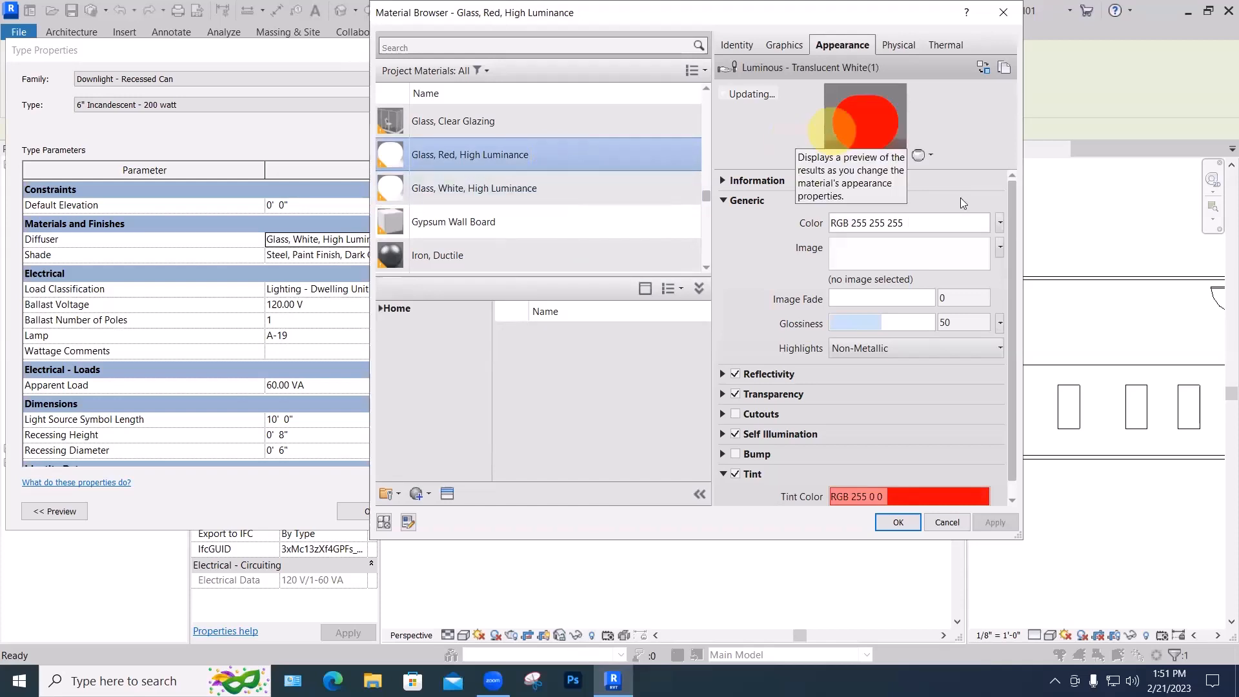
{"action": "left_click", "coordinate": [897, 523]}
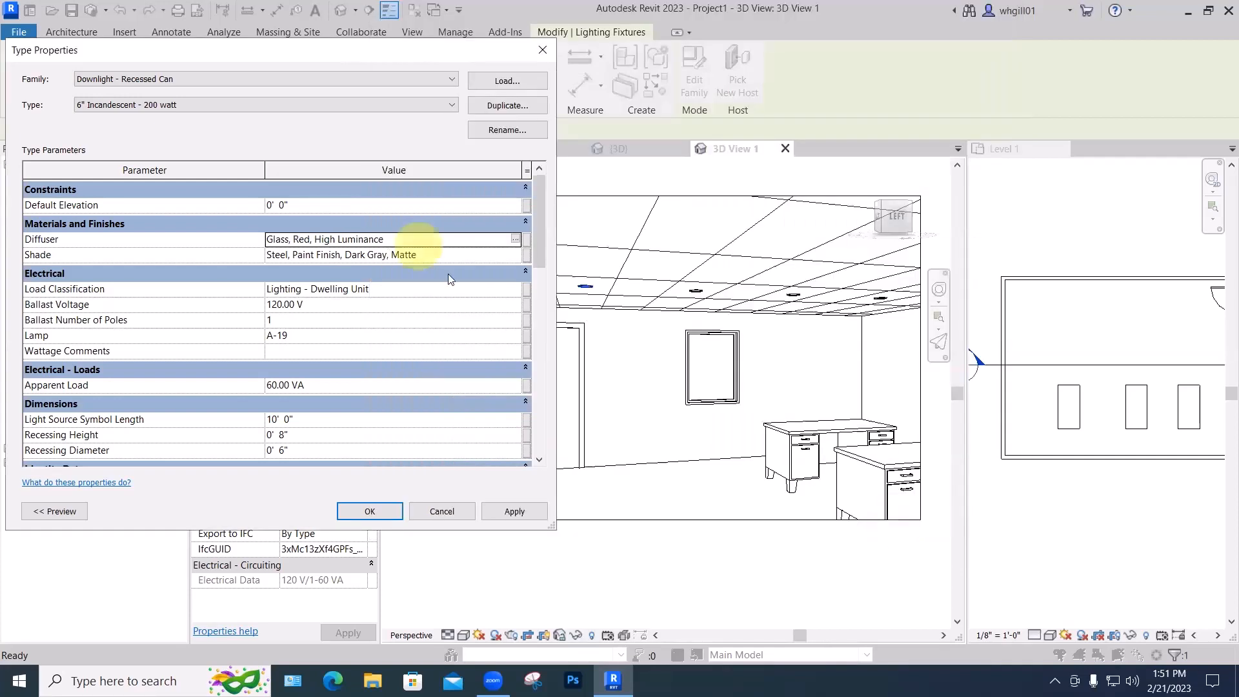
{"action": "left_click", "coordinate": [508, 510]}
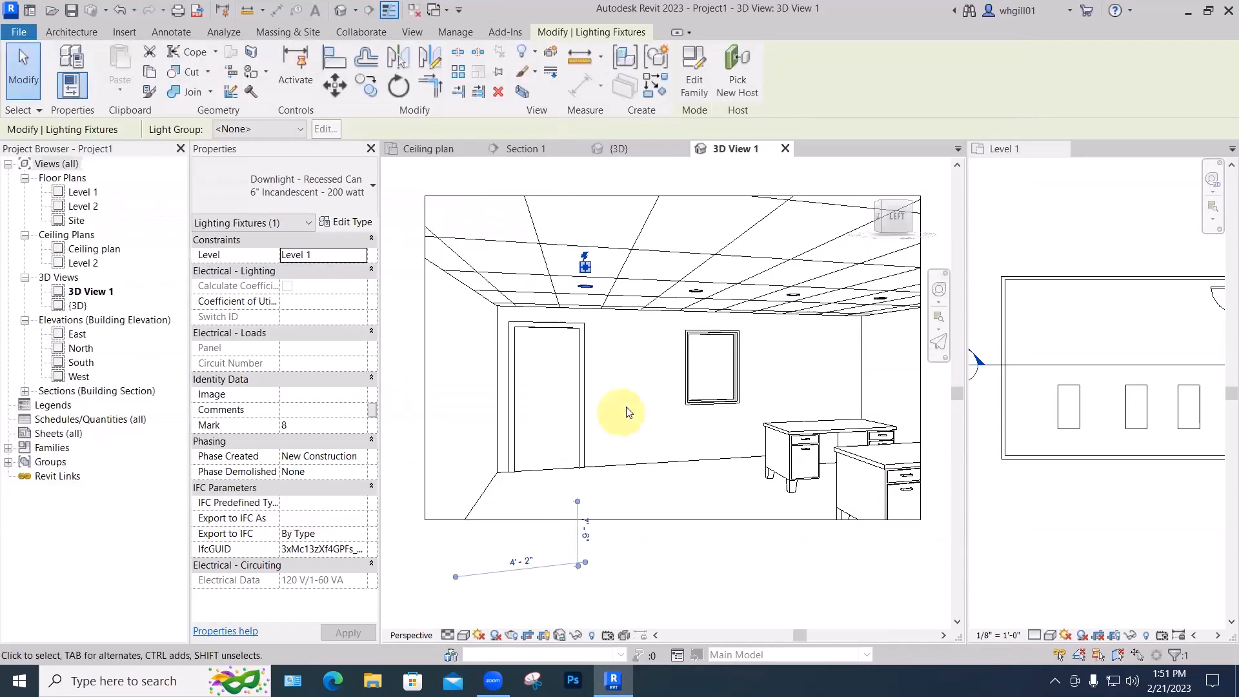
{"action": "left_click", "coordinate": [629, 414]}
{"action": "key", "text": "r"}
{"action": "key", "text": "r"}
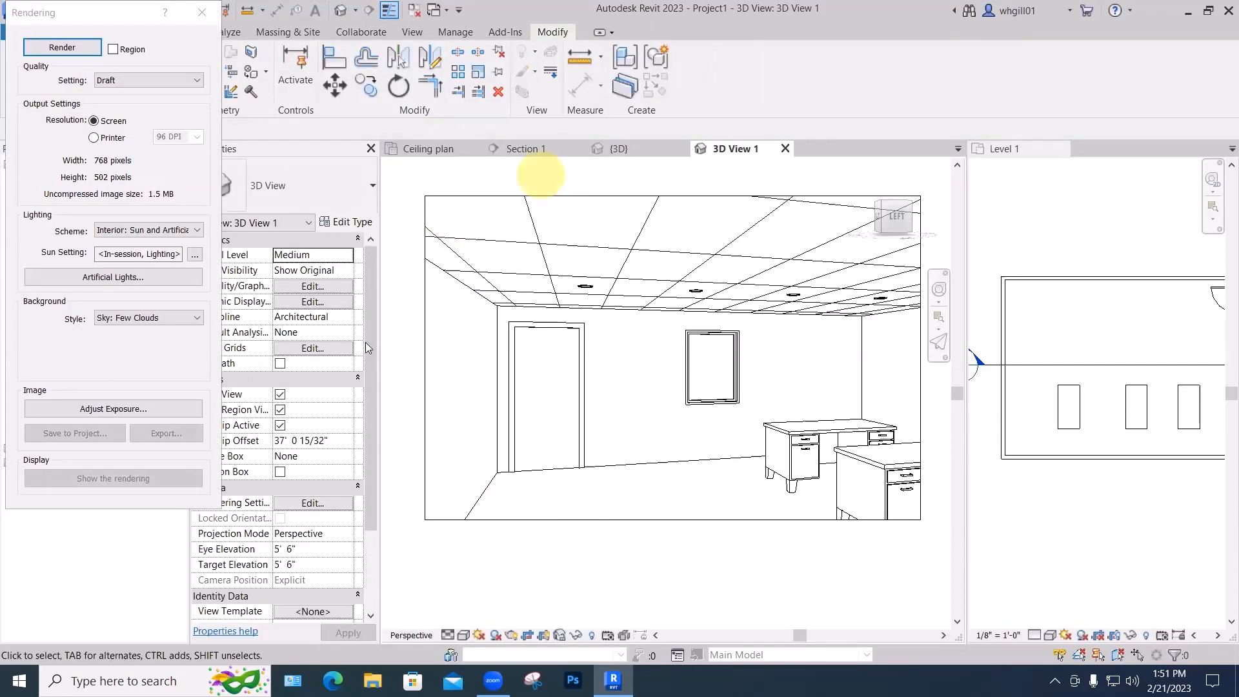
{"action": "left_click", "coordinate": [194, 14]}
{"action": "left_click", "coordinate": [208, 12]}
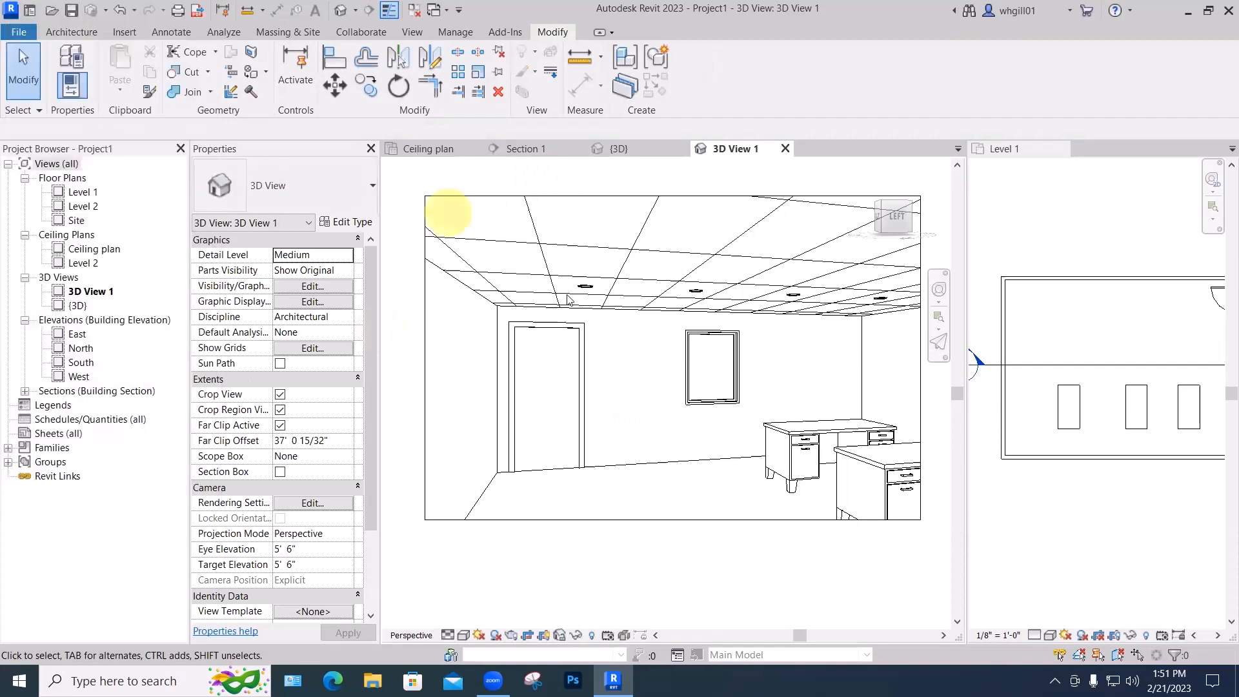
Set the color filter of the 6" Incandescent - 200 watt downlight type to red, RGB 255 0 0, and accept the type change.
{"action": "left_click", "coordinate": [585, 276]}
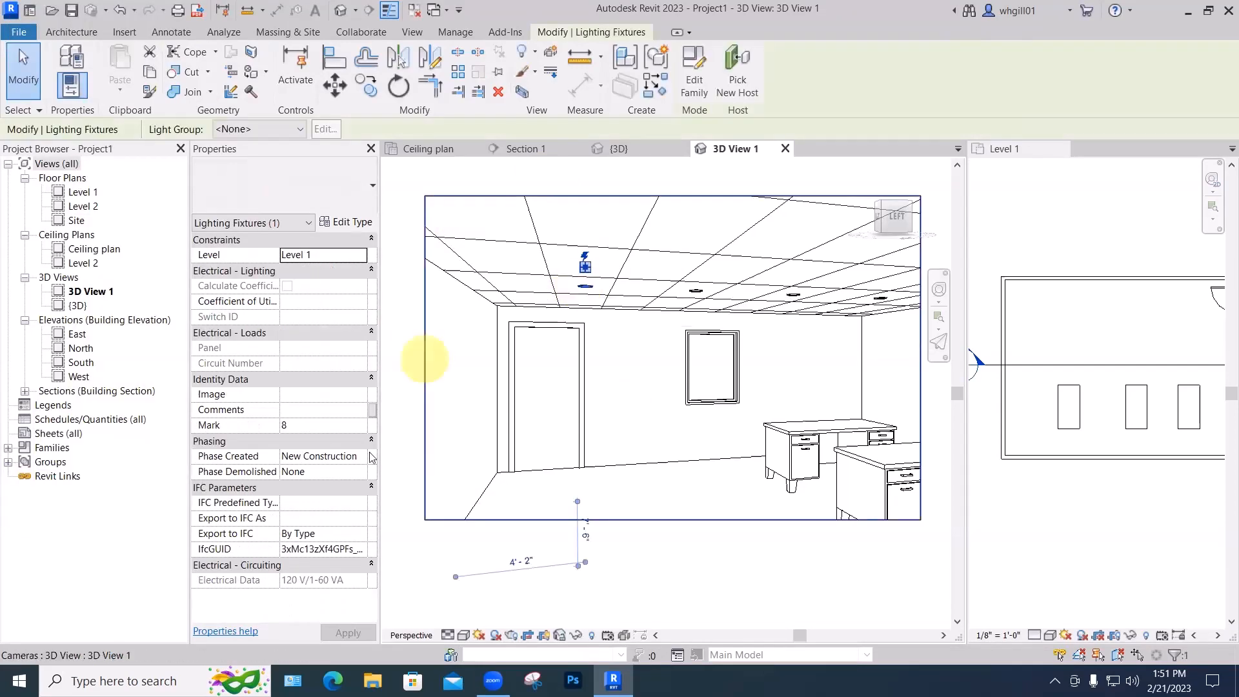
{"action": "left_click", "coordinate": [359, 224]}
{"action": "scroll", "coordinate": [537, 292], "scroll_direction": "down", "scroll_amount": 8}
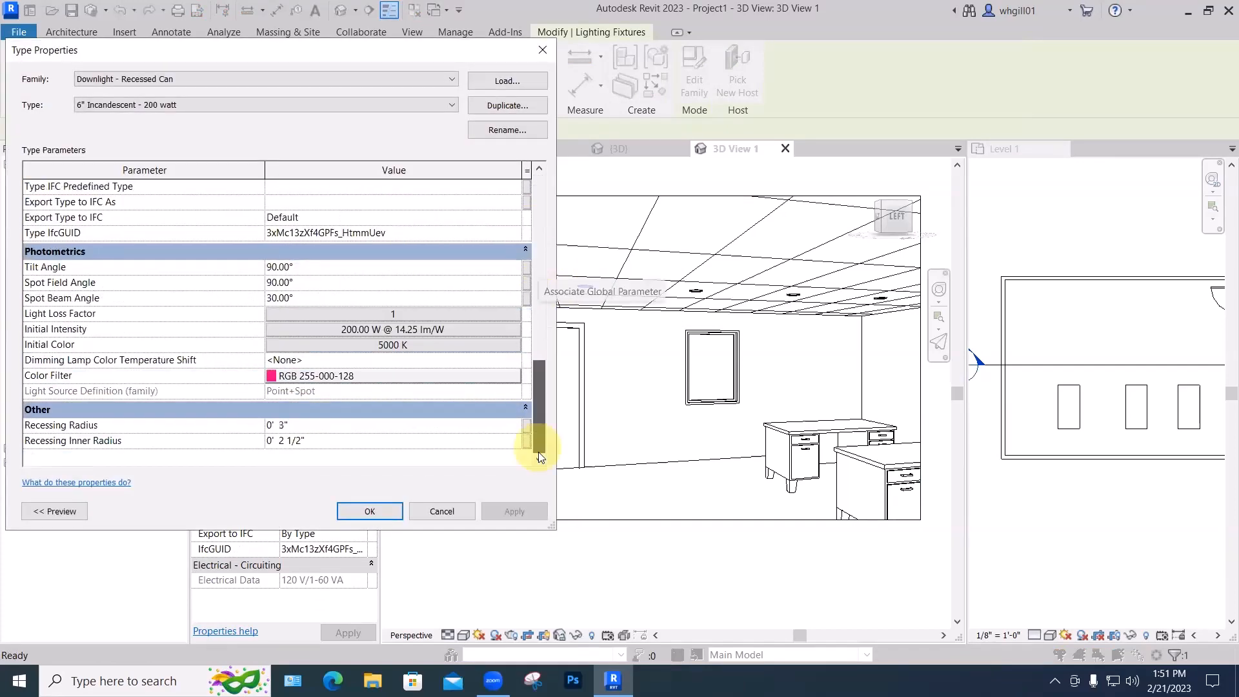
{"action": "left_click", "coordinate": [323, 376]}
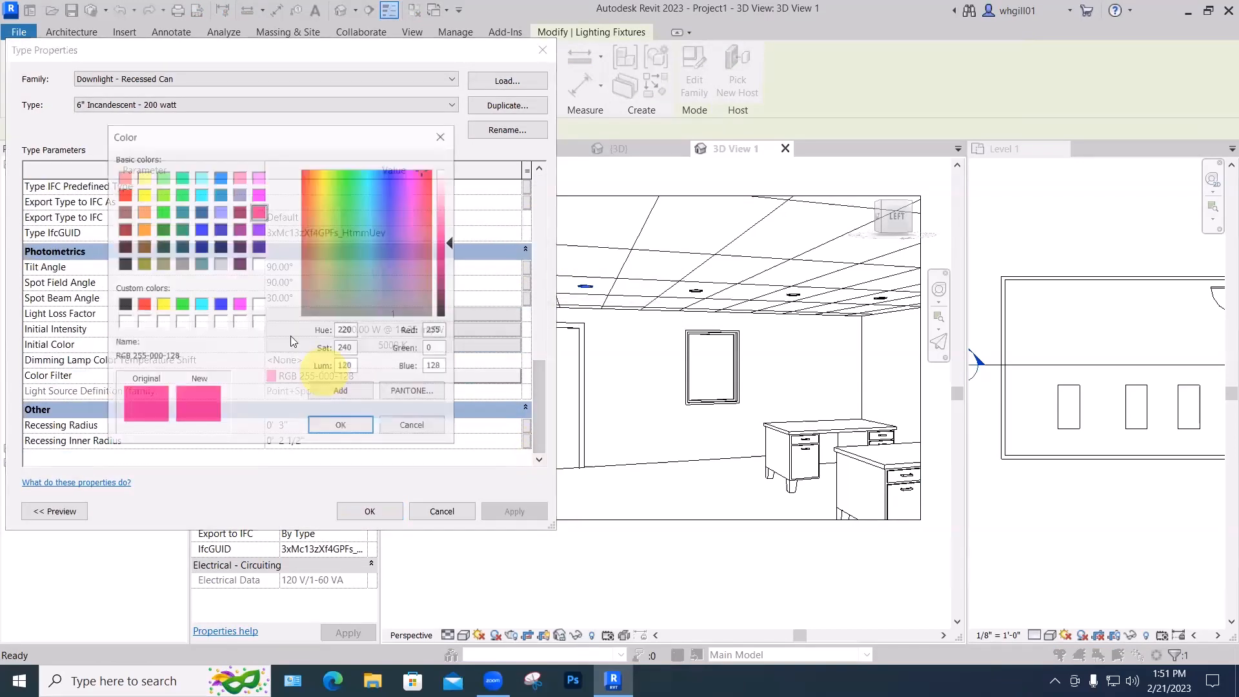
{"action": "left_click", "coordinate": [122, 193]}
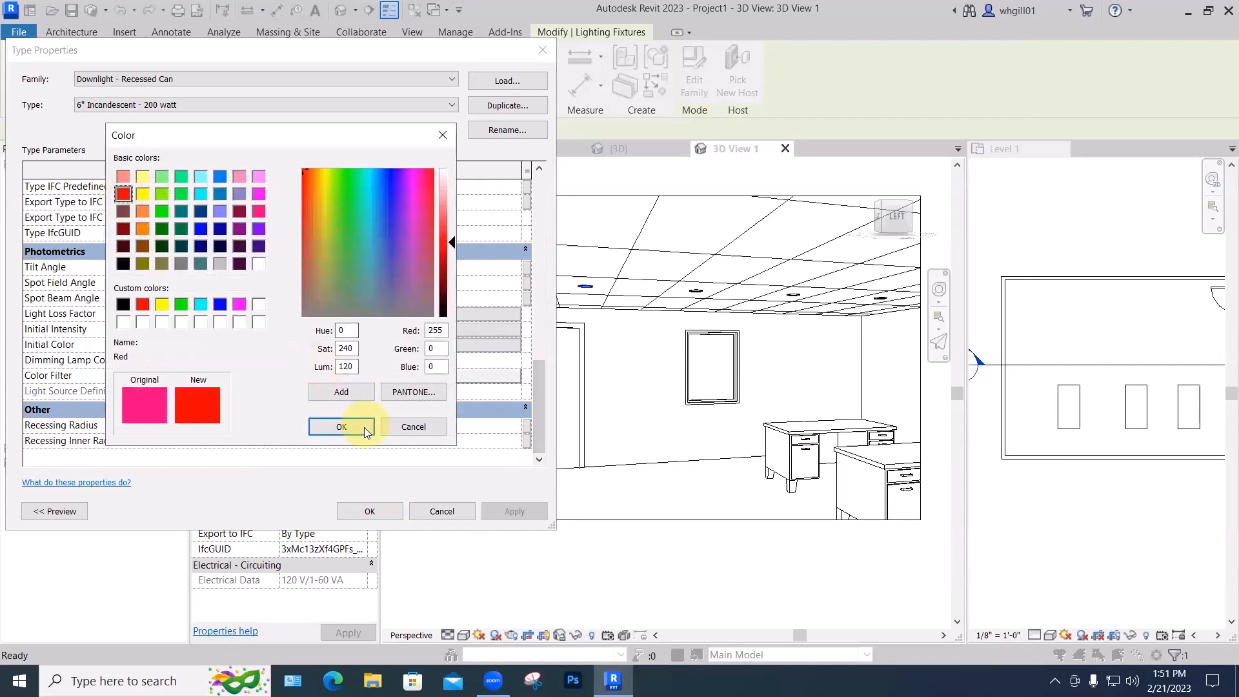
{"action": "left_click", "coordinate": [343, 426]}
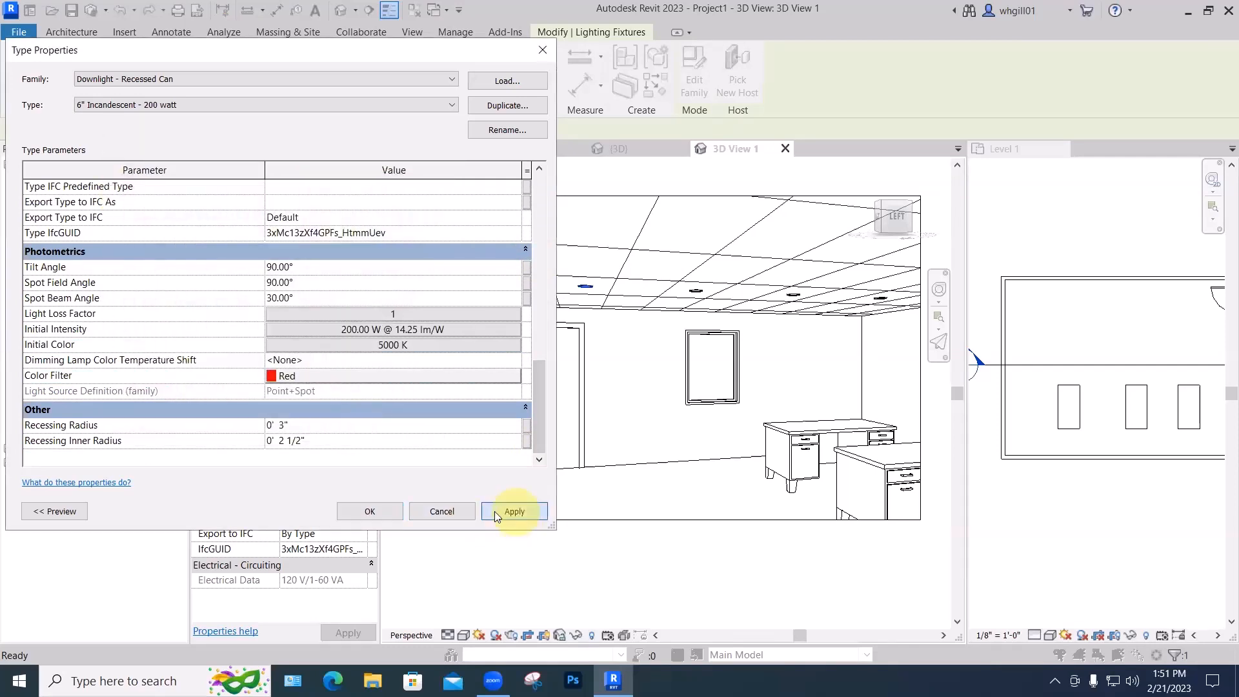
{"action": "left_click", "coordinate": [394, 511]}
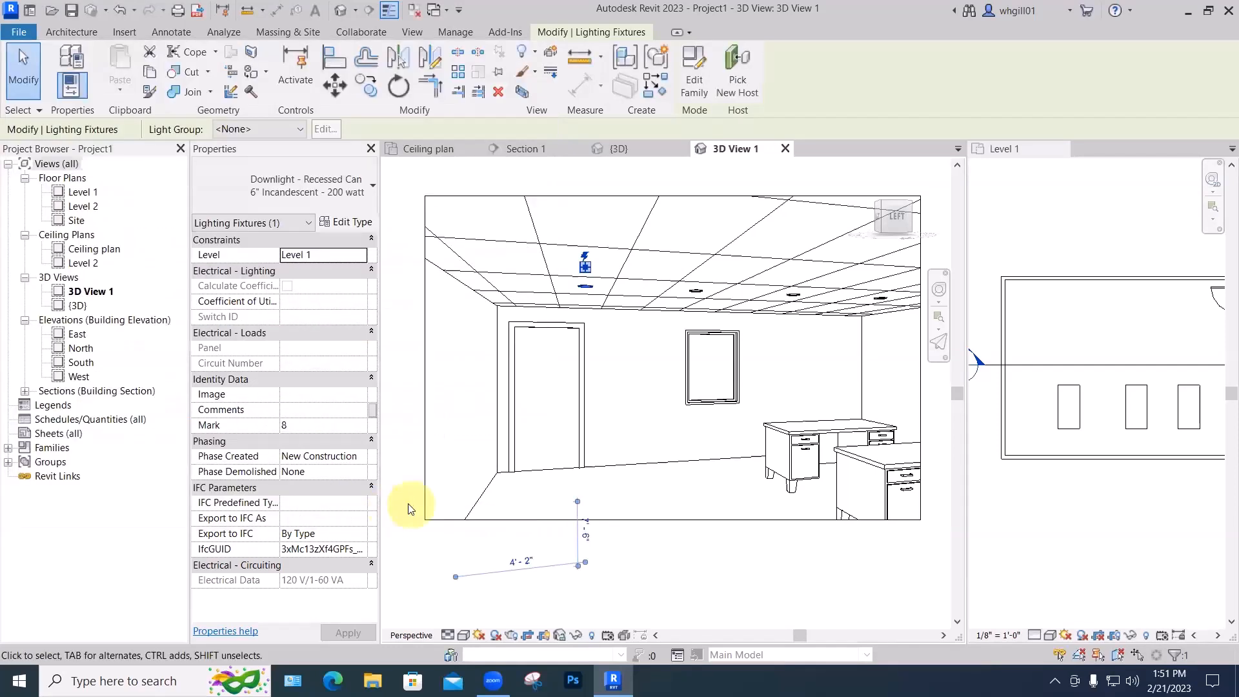
Render the camera view at draft quality with the current sun and artificial lighting, and close the rendering settings.
{"action": "left_click", "coordinate": [408, 509]}
{"action": "key", "text": "r"}
{"action": "key", "text": "r"}
{"action": "left_click", "coordinate": [63, 48]}
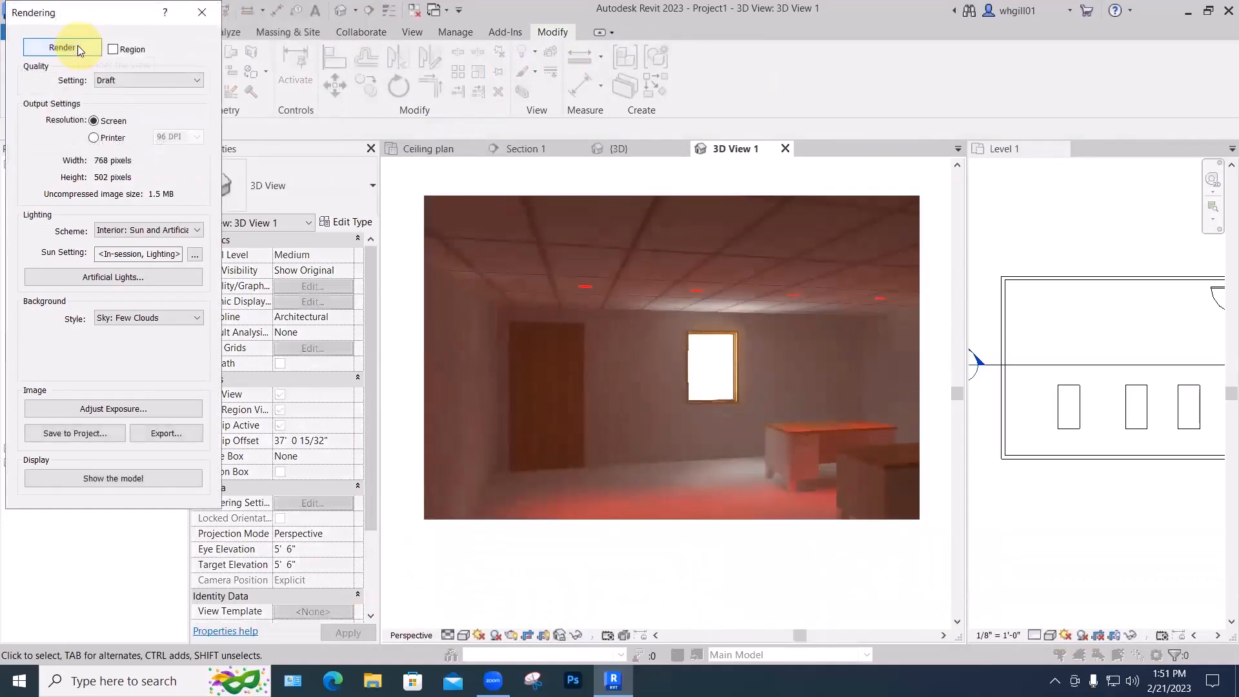
{"action": "left_click", "coordinate": [203, 11]}
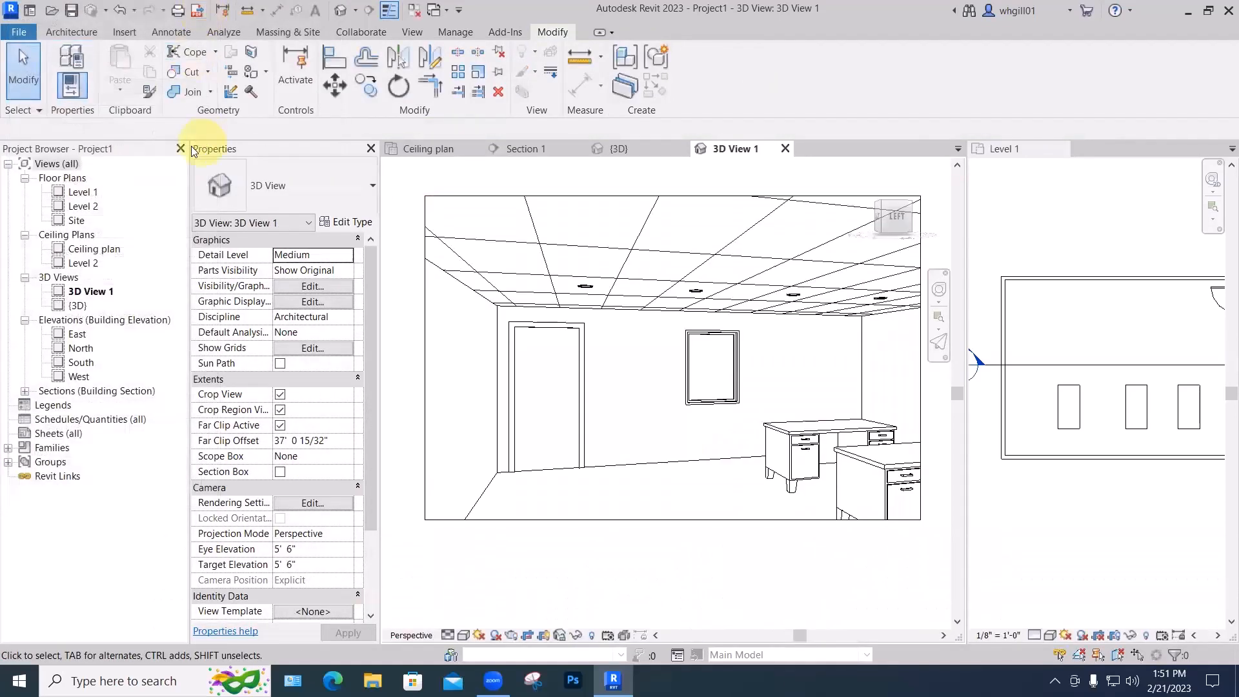
Change the rendering lighting scheme to Interior: Artificial only, render the camera view and close the rendering settings.
{"action": "key", "text": "r"}
{"action": "key", "text": "r"}
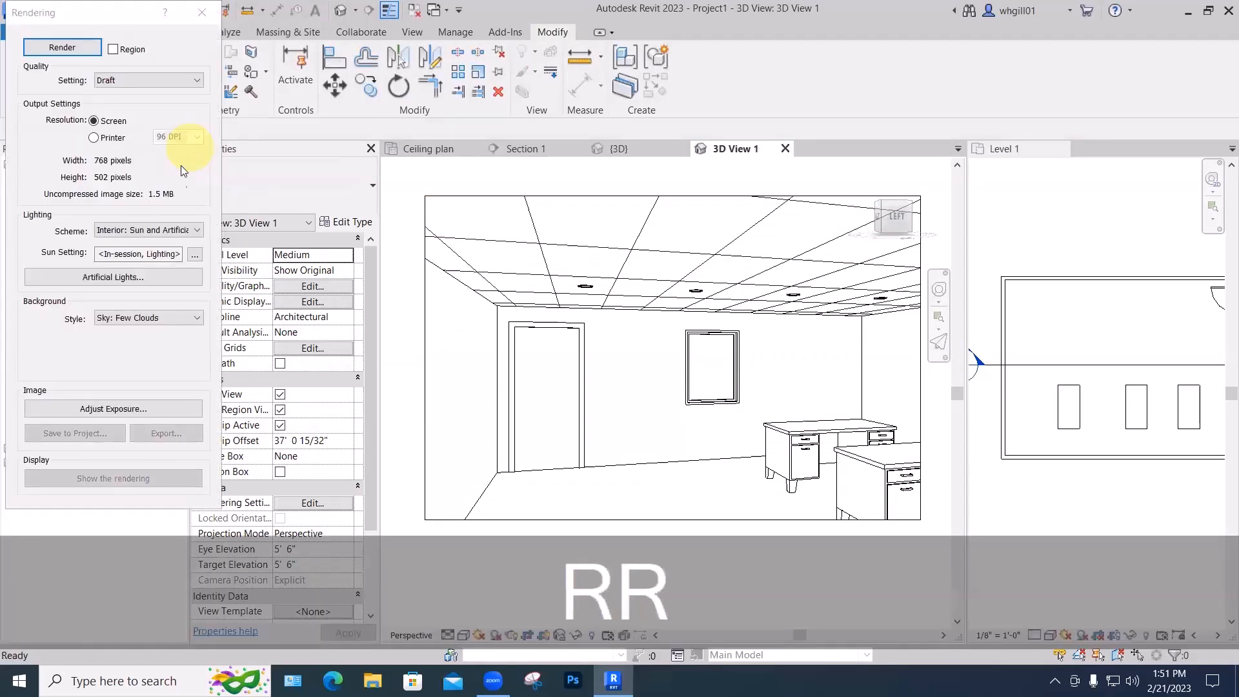
{"action": "left_click", "coordinate": [172, 229]}
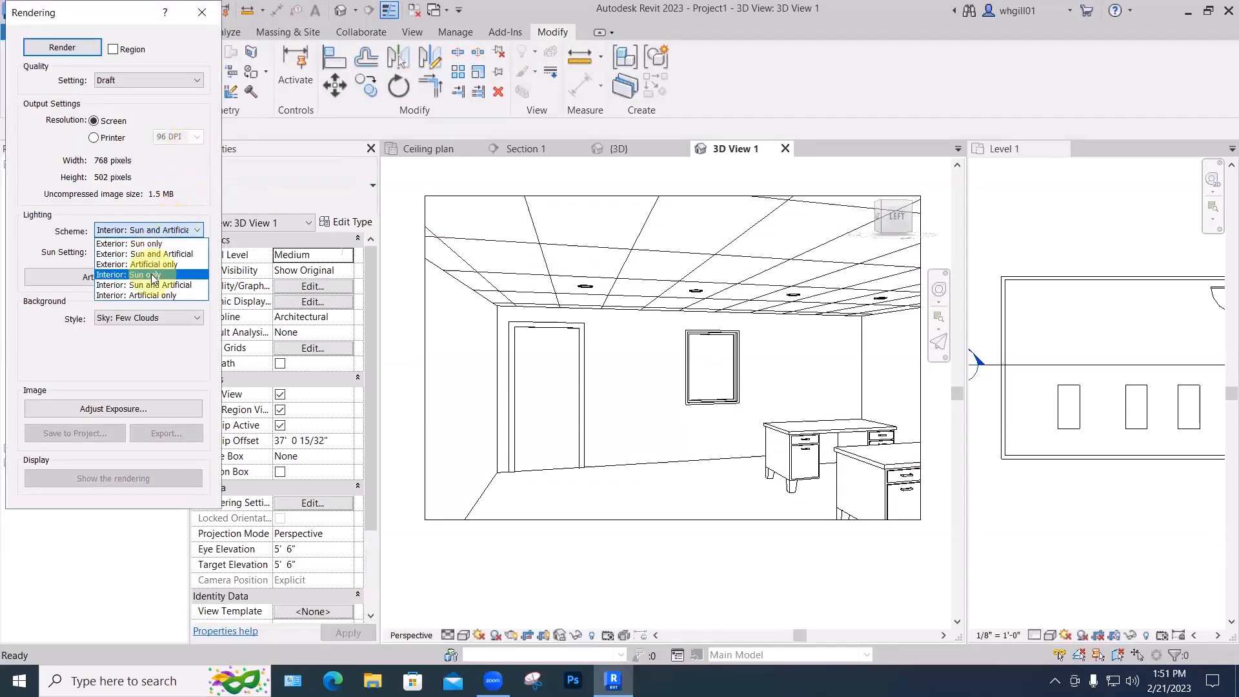
{"action": "left_click", "coordinate": [155, 295]}
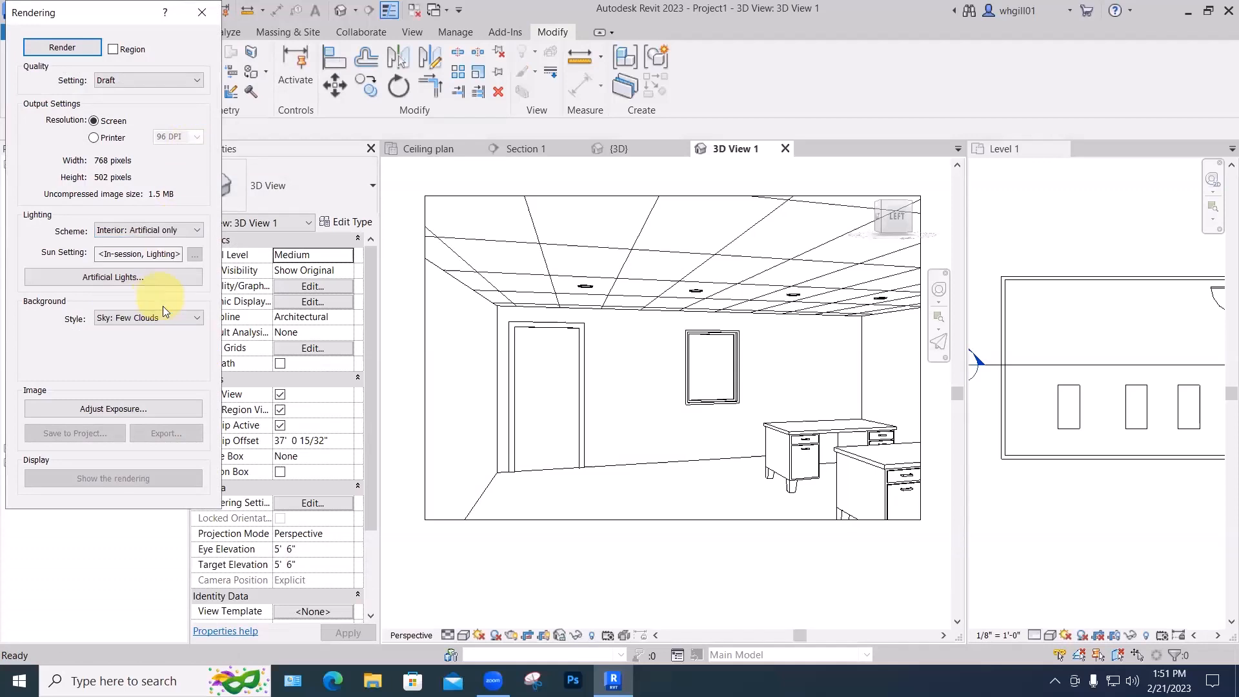
{"action": "left_click", "coordinate": [58, 48]}
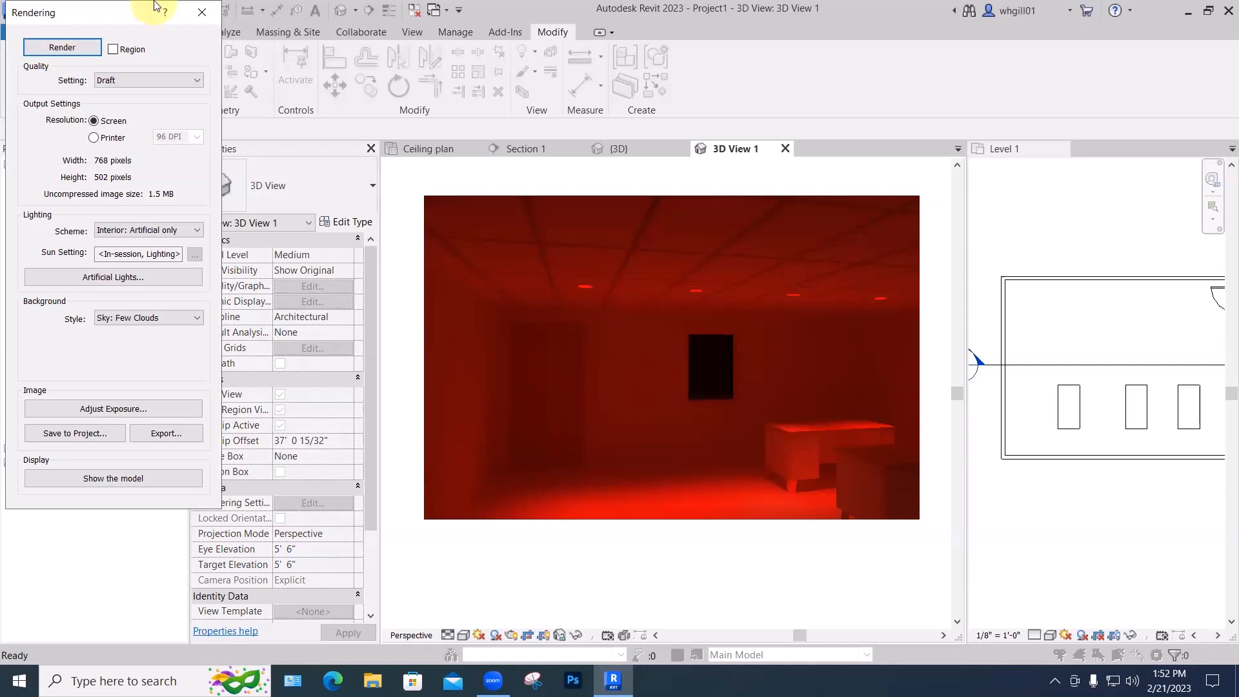
{"action": "left_click", "coordinate": [202, 12]}
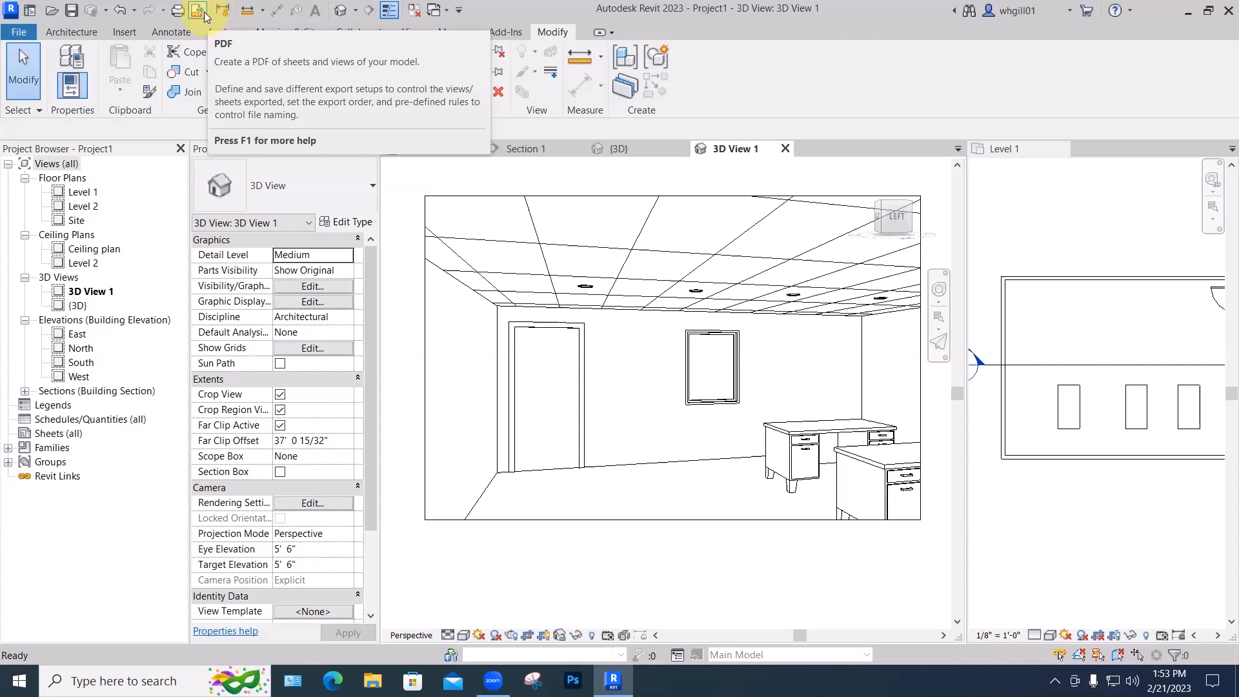
Set the spot field angle of the 6" Incandescent - 200 watt downlight type to 20°.
{"action": "left_click", "coordinate": [582, 287]}
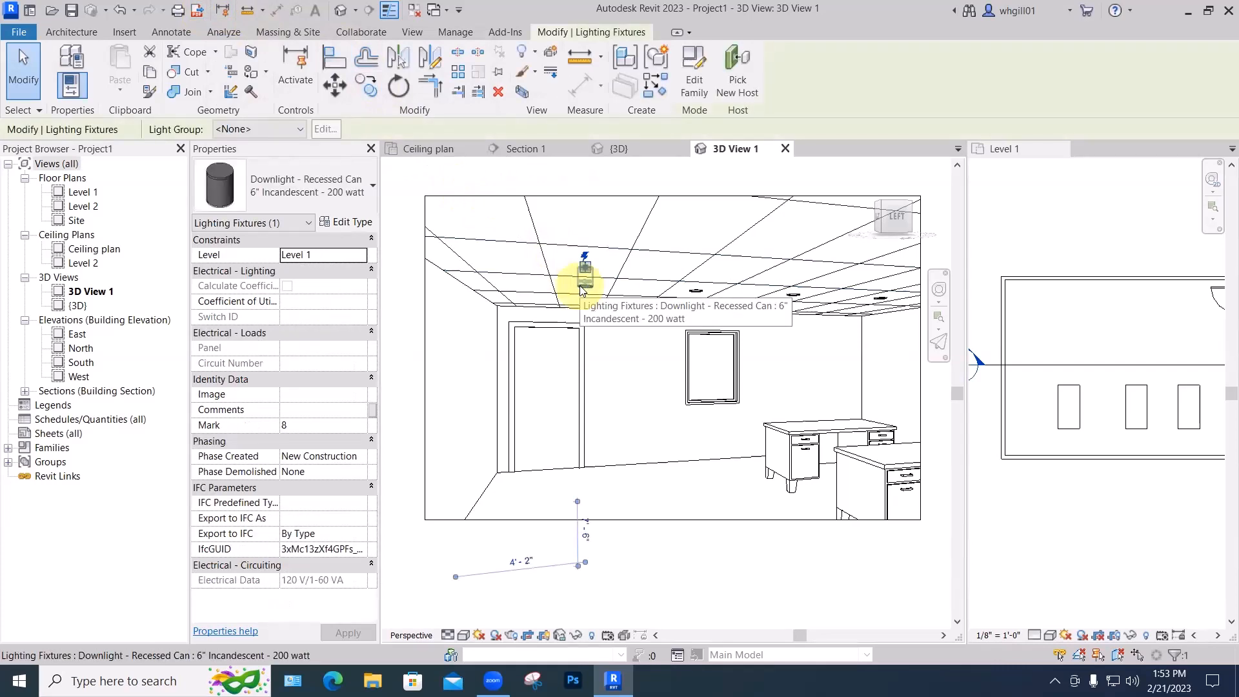
{"action": "left_click", "coordinate": [346, 221]}
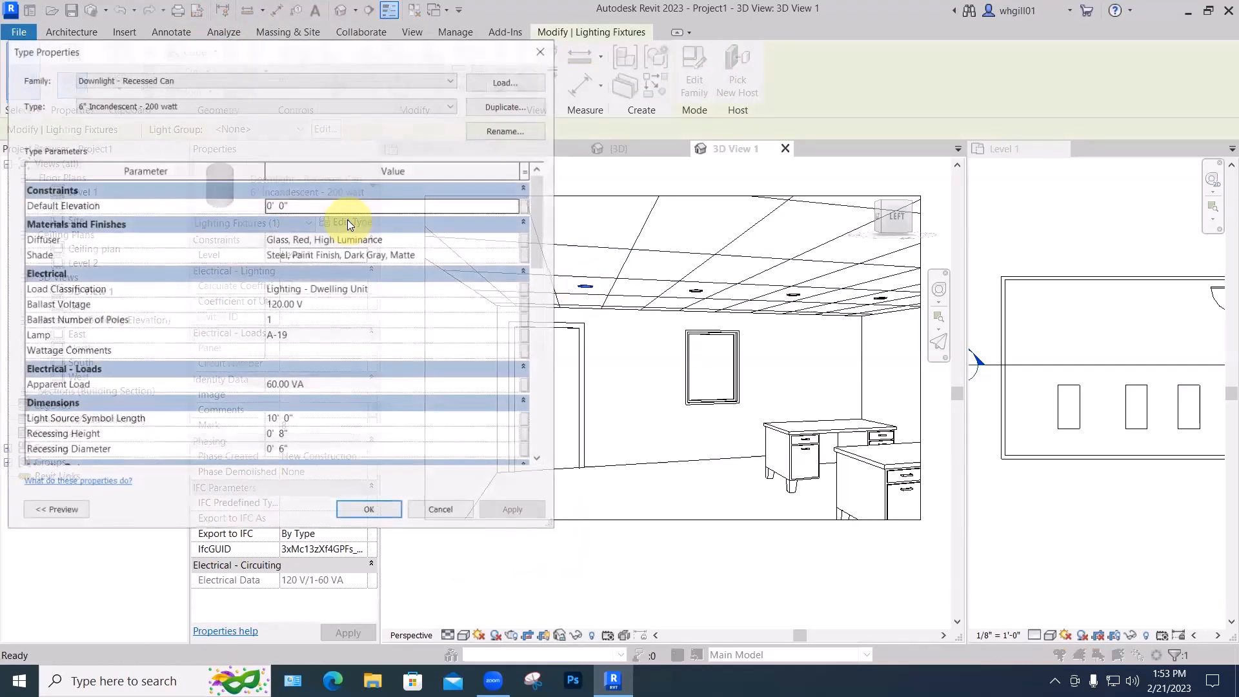
{"action": "scroll", "coordinate": [308, 399], "scroll_direction": "down", "scroll_amount": 4}
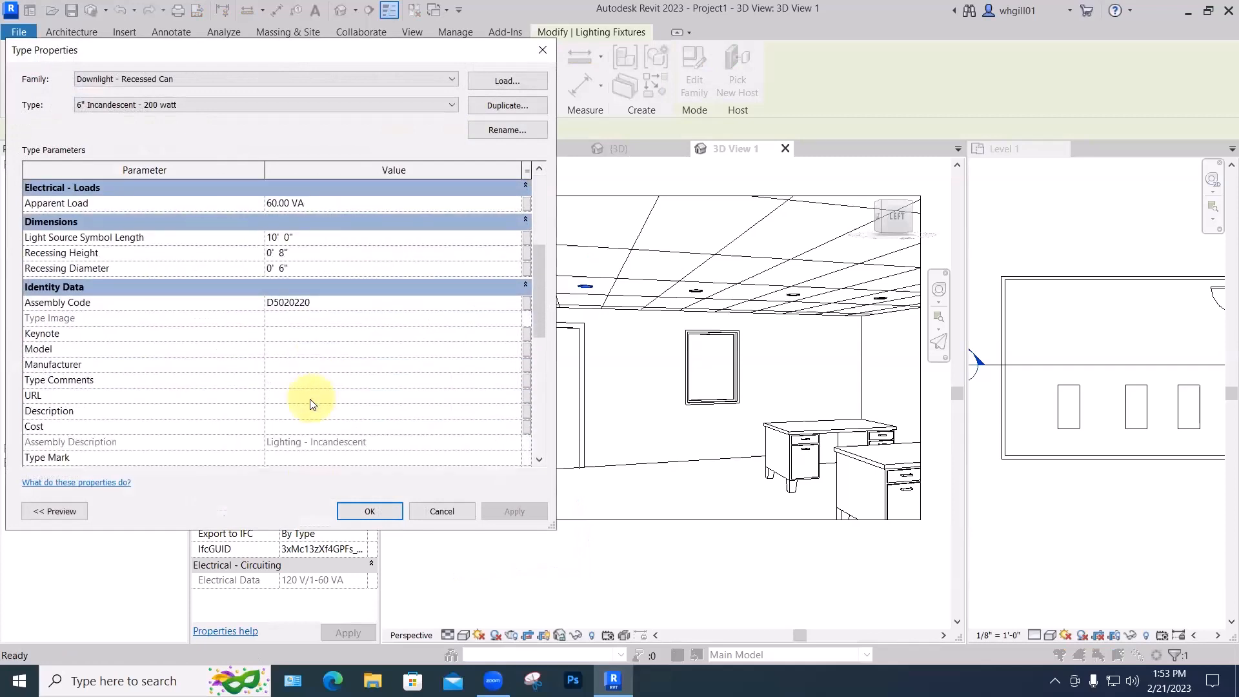
{"action": "scroll", "coordinate": [309, 399], "scroll_direction": "down", "scroll_amount": 6}
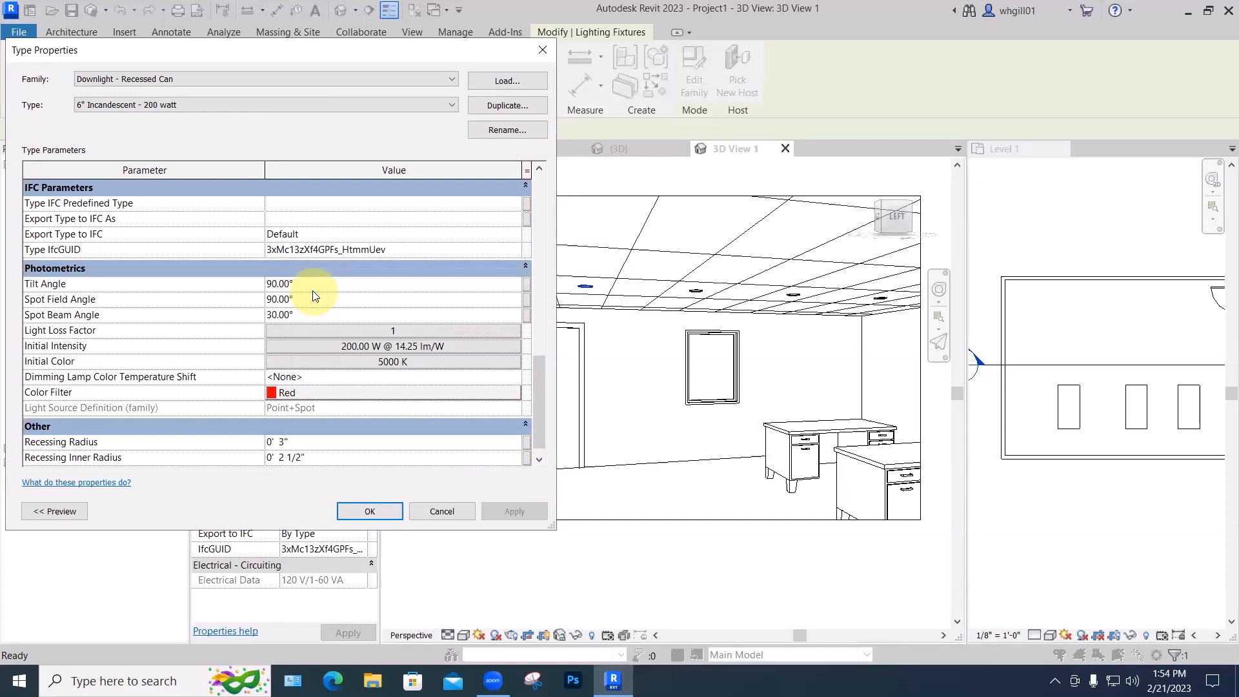
{"action": "left_click", "coordinate": [315, 295]}
{"action": "type", "text": "15"}
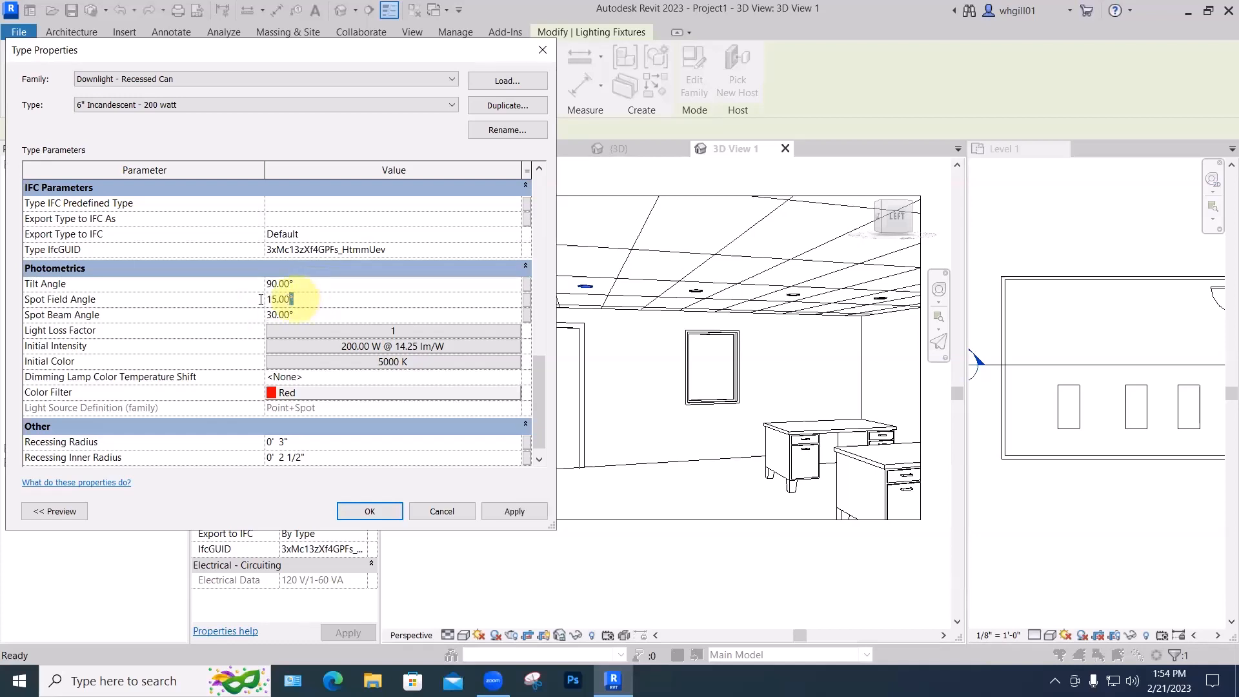
{"action": "key", "text": "Return"}
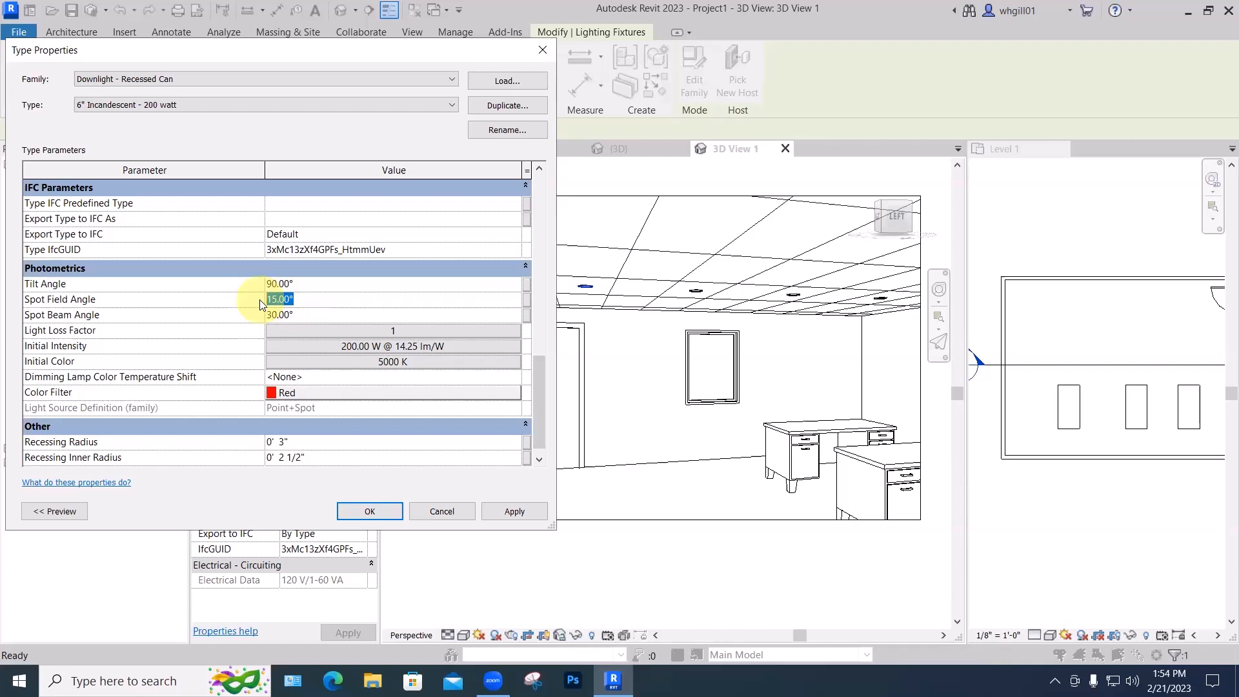
{"action": "type", "text": "20"}
Set the downlight type's spot beam angle to 15° and accept the type changes.
{"action": "left_click", "coordinate": [299, 314]}
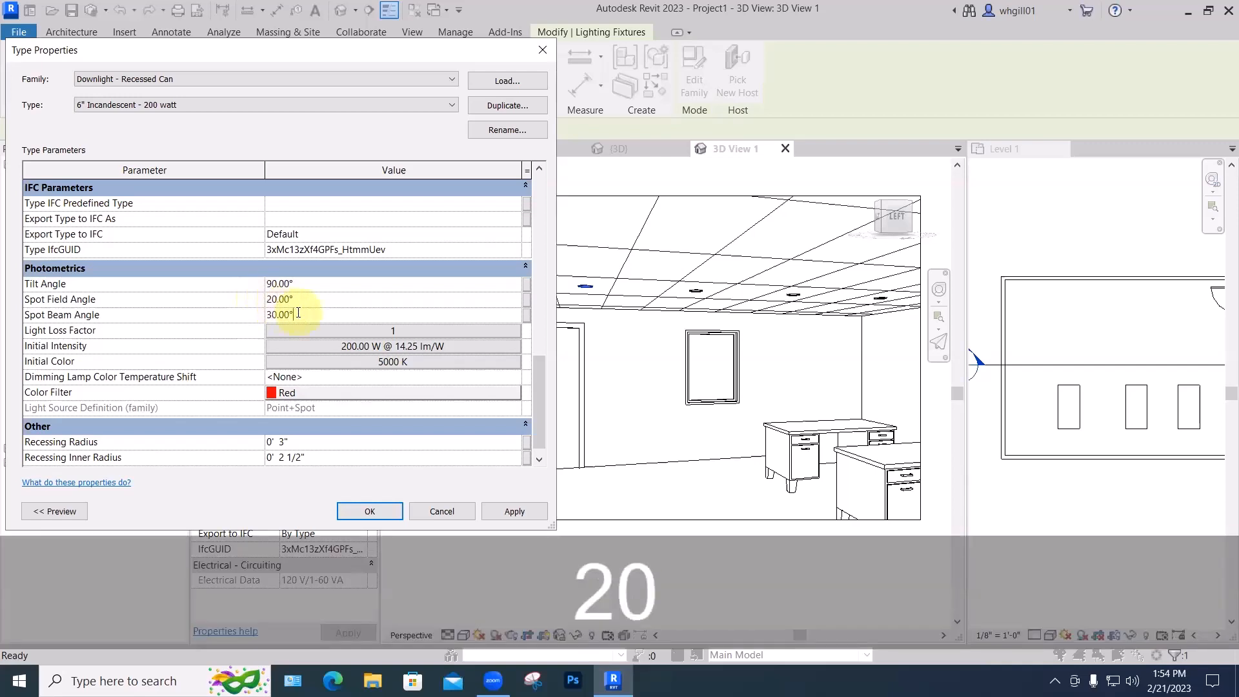
{"action": "left_click_drag", "start_coordinate": [298, 314], "coordinate": [266, 317]}
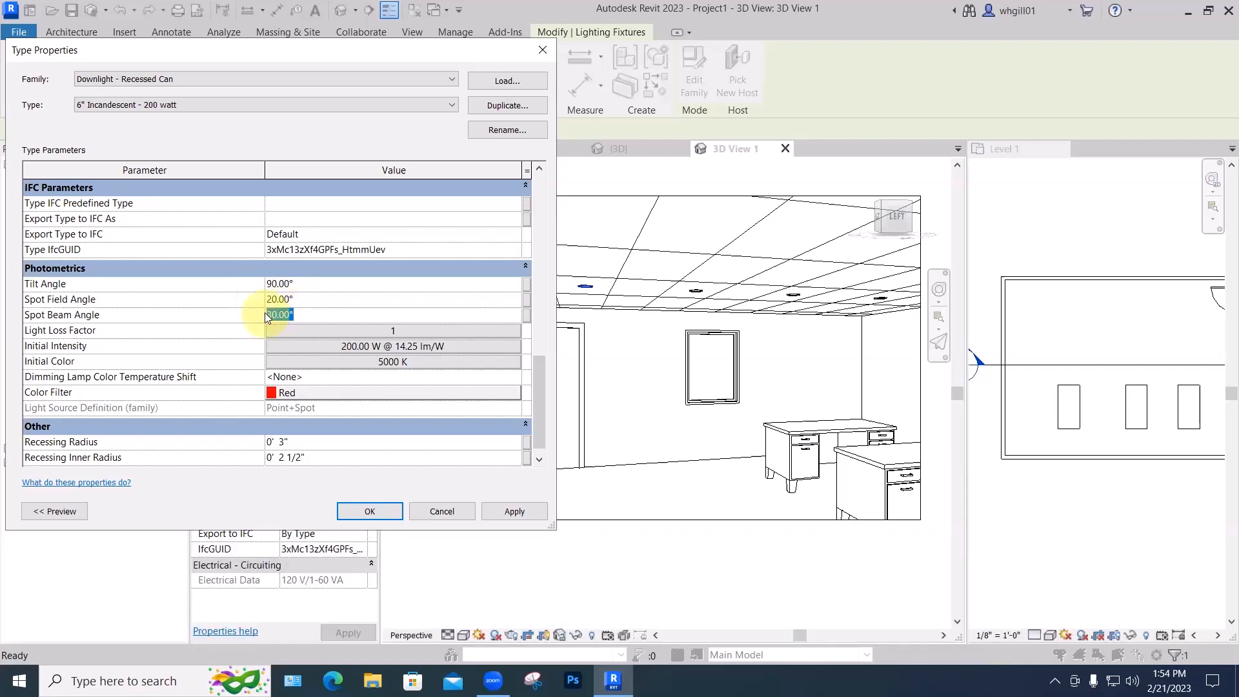
{"action": "type", "text": "15"}
{"action": "left_click", "coordinate": [313, 300]}
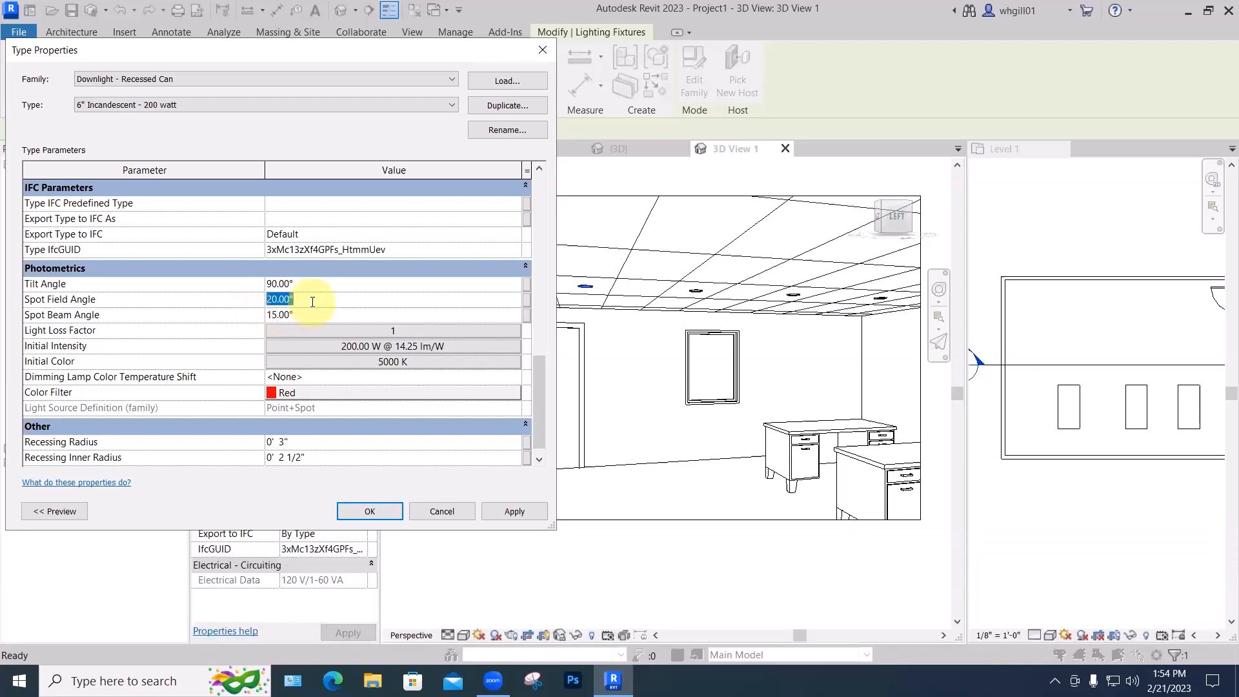
{"action": "left_click", "coordinate": [370, 511]}
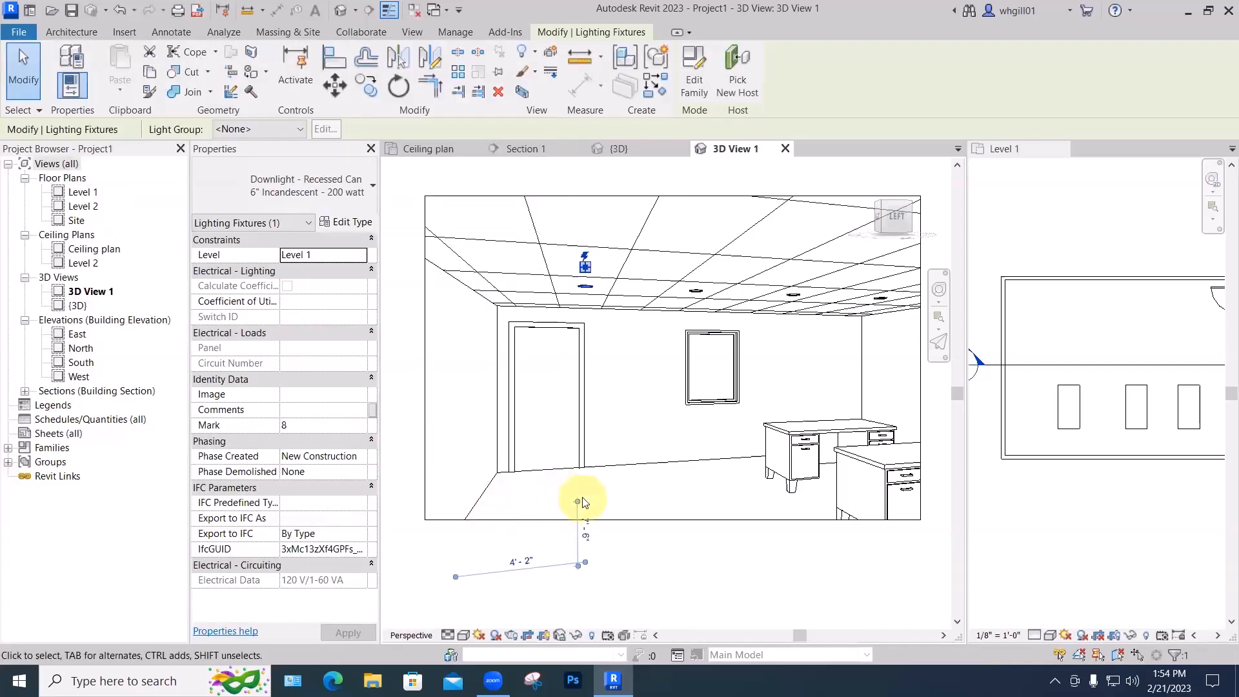
Render the camera view with the 20° field and 15° beam angles, and close the rendering settings.
{"action": "key", "text": "r"}
{"action": "key", "text": "r"}
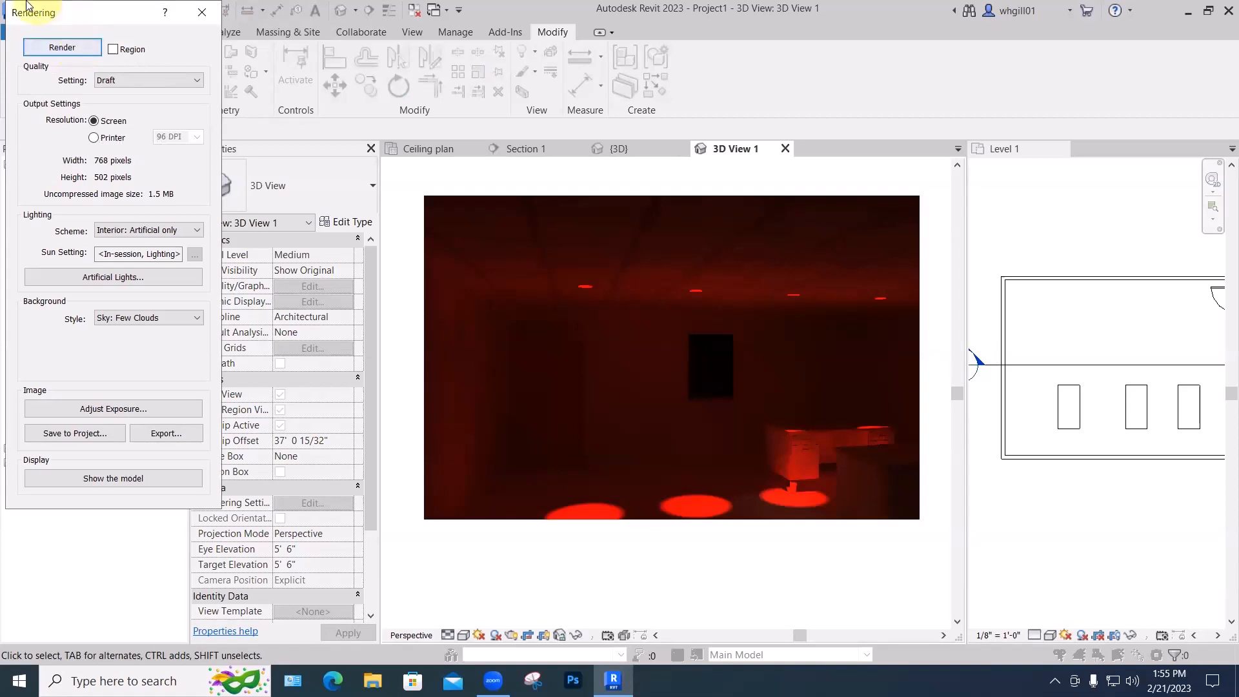
{"action": "left_click", "coordinate": [202, 13]}
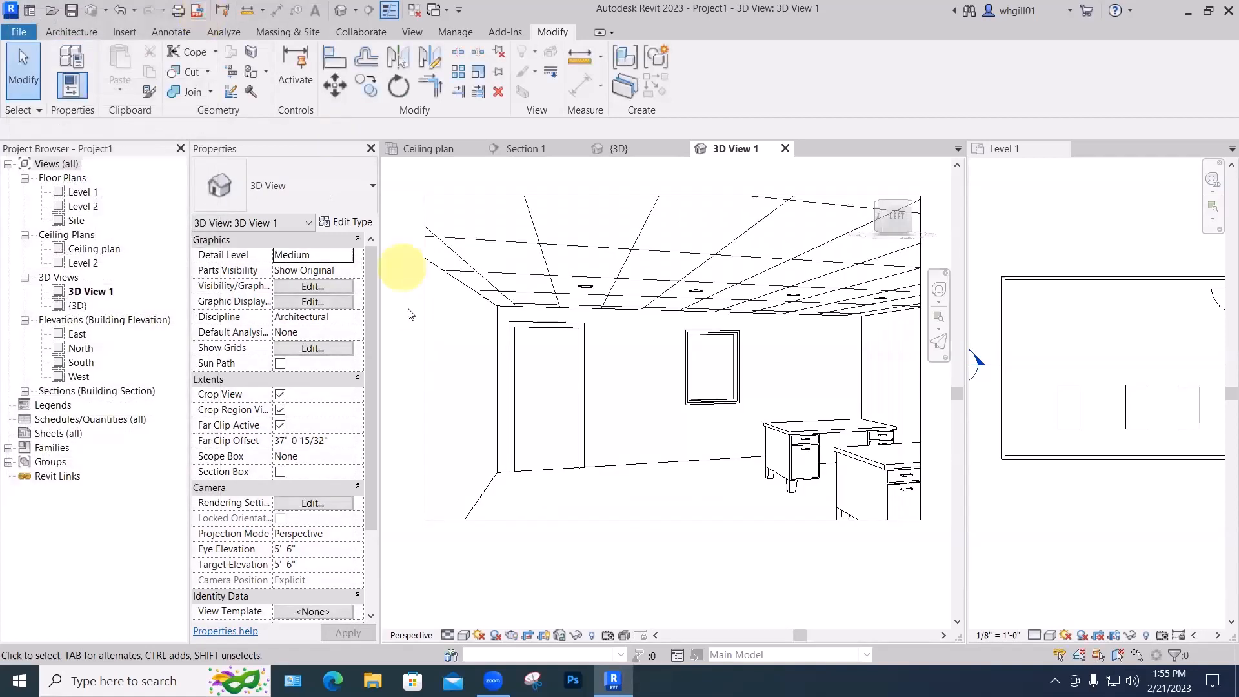
Set the spot field angle of the 200 watt downlight type to 15° and apply the type change.
{"action": "left_click", "coordinate": [584, 291]}
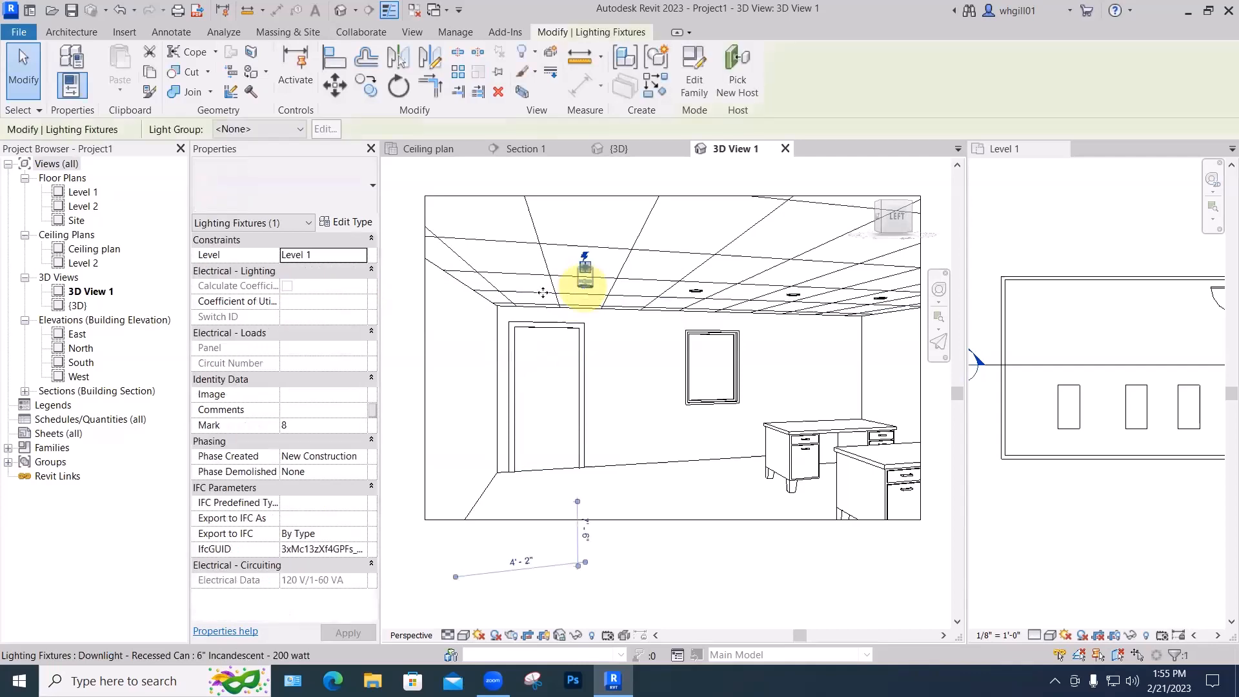
{"action": "left_click", "coordinate": [369, 225]}
{"action": "left_click_drag", "start_coordinate": [541, 257], "coordinate": [554, 449]}
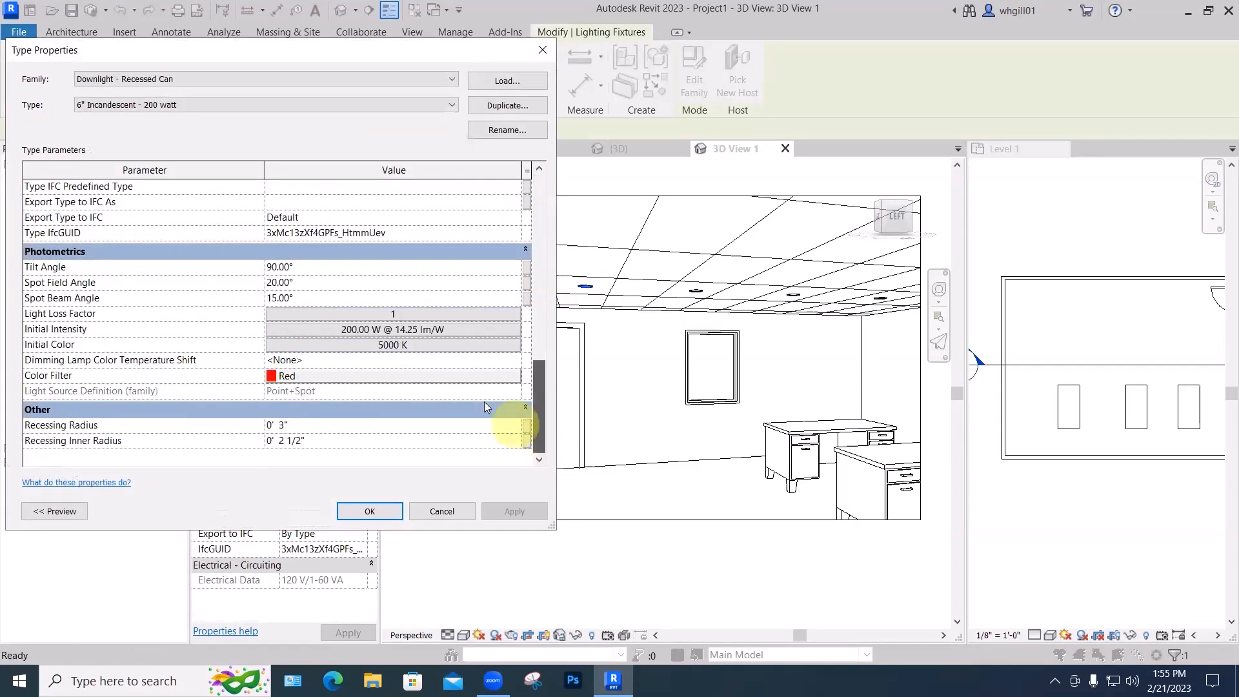
{"action": "left_click", "coordinate": [284, 282]}
{"action": "type", "text": "15"}
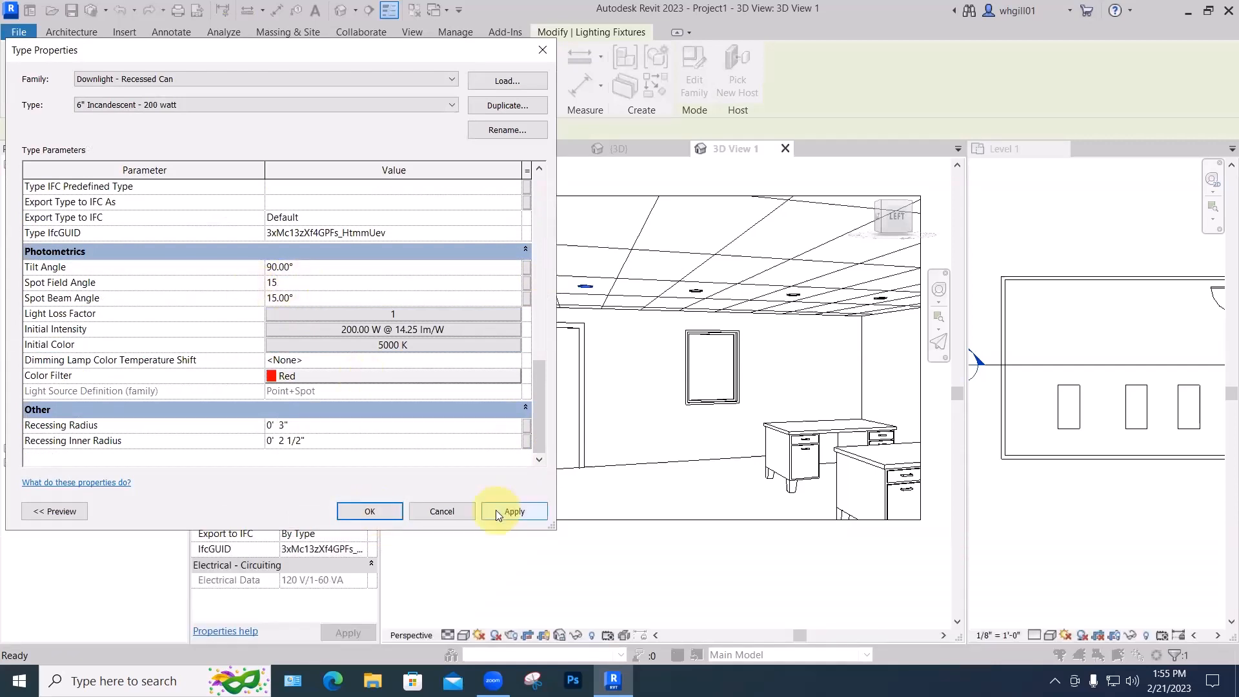
{"action": "left_click", "coordinate": [498, 512]}
{"action": "left_click", "coordinate": [365, 511]}
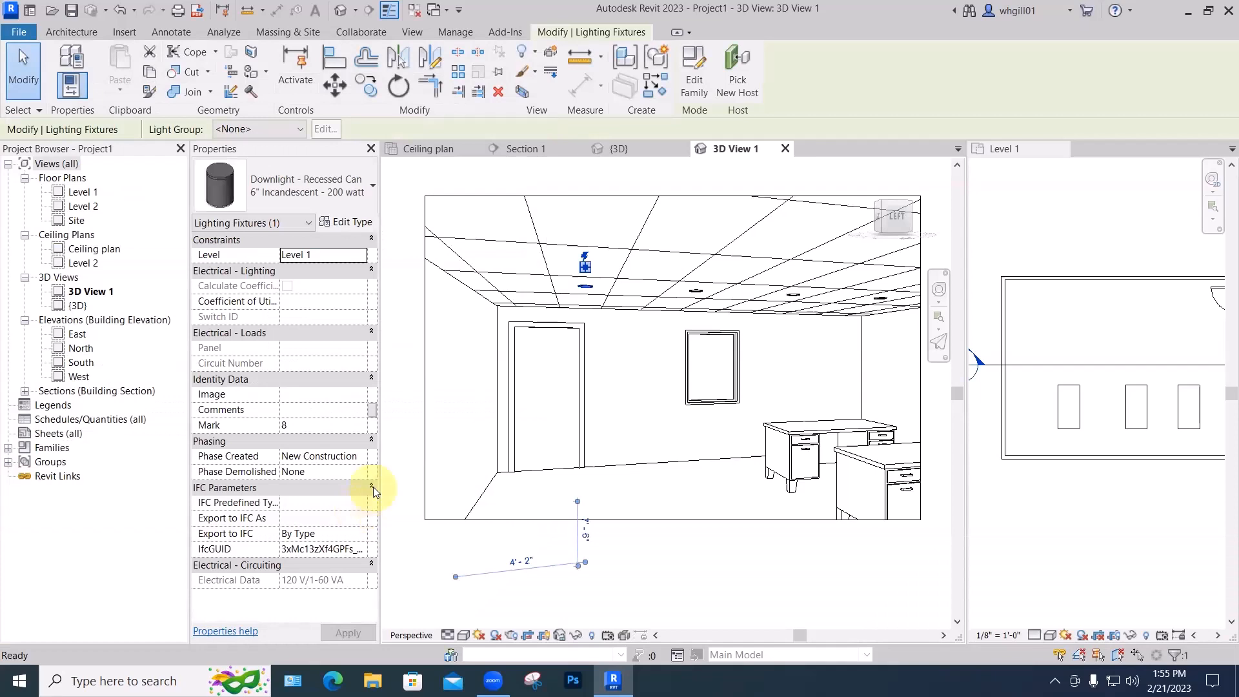
Render the camera view with both spot angles at 15°, and close the rendering settings.
{"action": "key", "text": "r"}
{"action": "key", "text": "r"}
{"action": "left_click", "coordinate": [74, 50]}
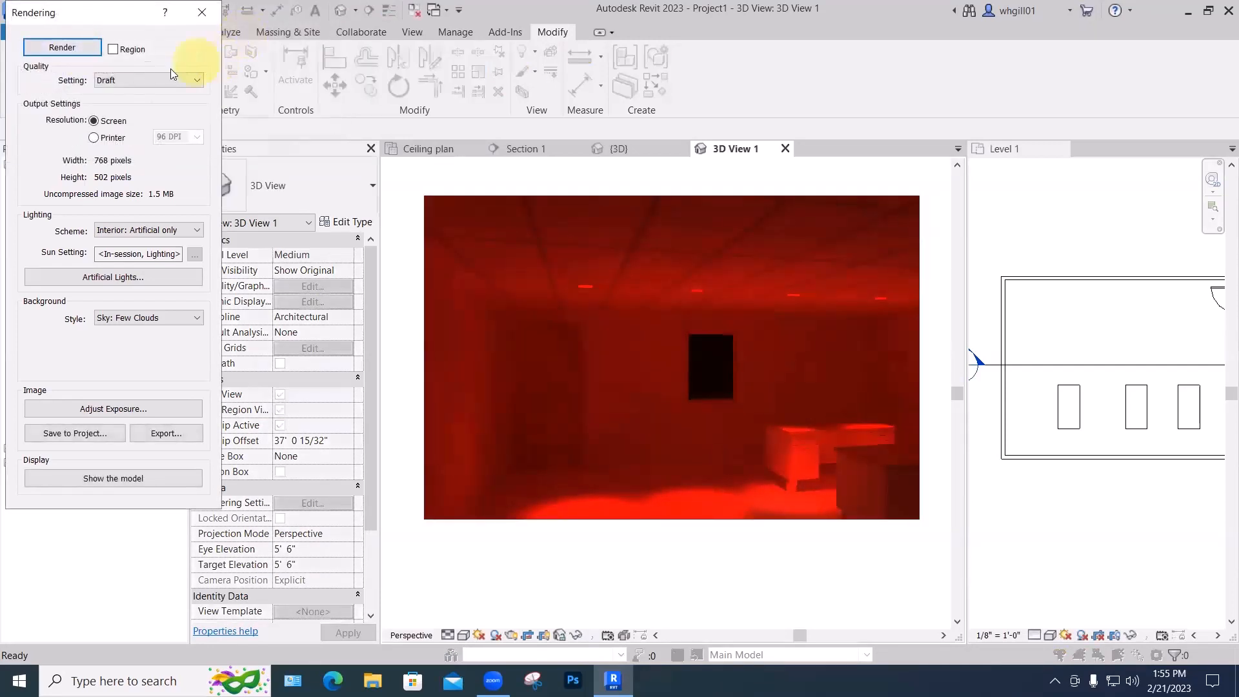
{"action": "left_click", "coordinate": [203, 13]}
Set the spot field angle of the 200 watt recessed can downlight type to 16° and accept the type change.
{"action": "left_click", "coordinate": [350, 220]}
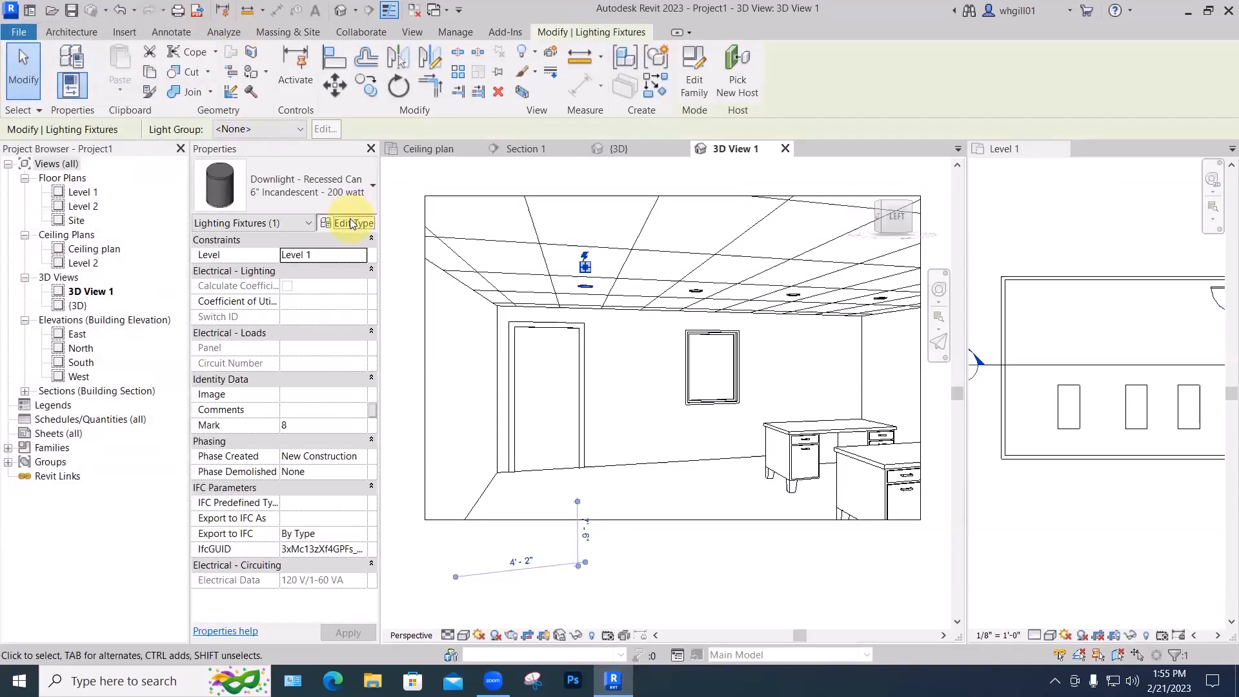
{"action": "scroll", "coordinate": [343, 372], "scroll_direction": "down", "scroll_amount": 5}
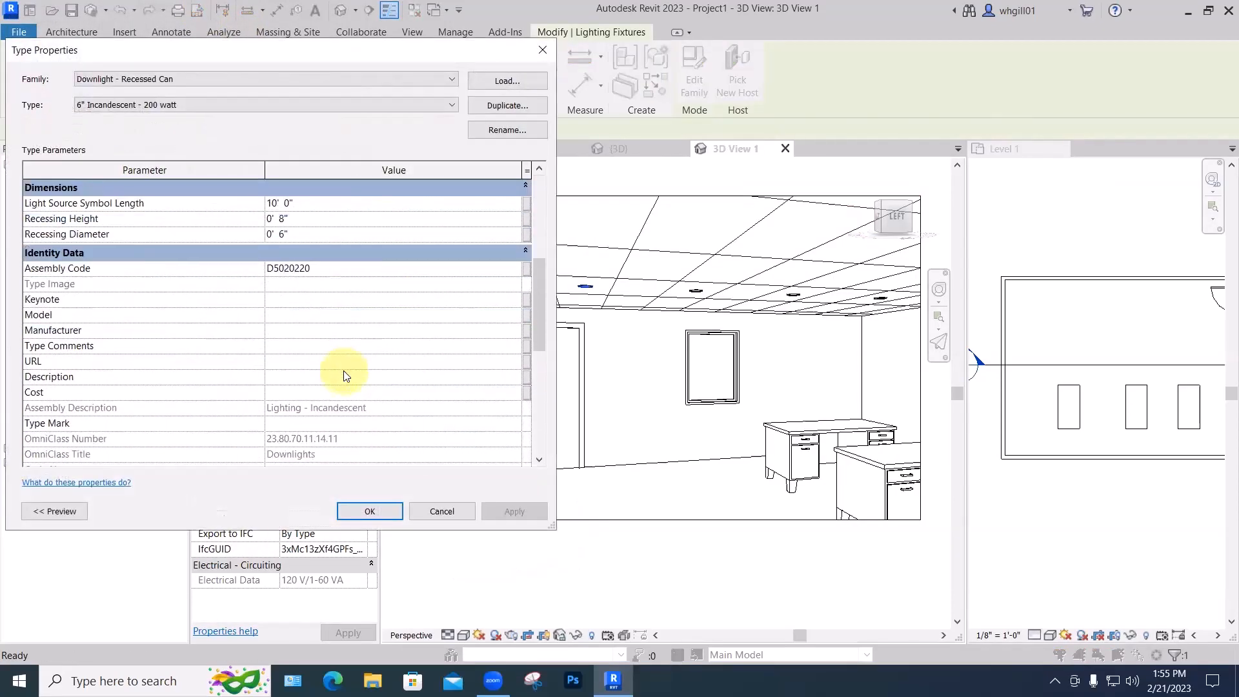
{"action": "scroll", "coordinate": [344, 373], "scroll_direction": "down", "scroll_amount": 5}
{"action": "scroll", "coordinate": [344, 373], "scroll_direction": "down", "scroll_amount": 3}
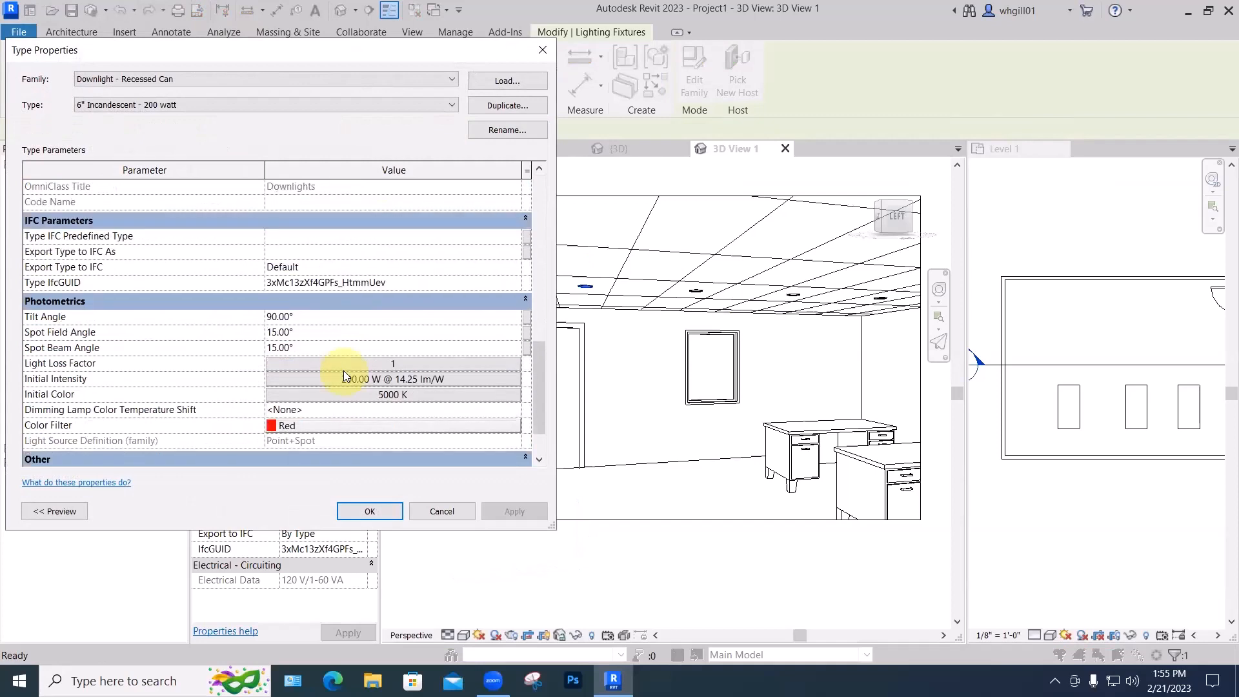
{"action": "left_click", "coordinate": [299, 332]}
{"action": "left_click_drag", "start_coordinate": [298, 332], "coordinate": [275, 331]}
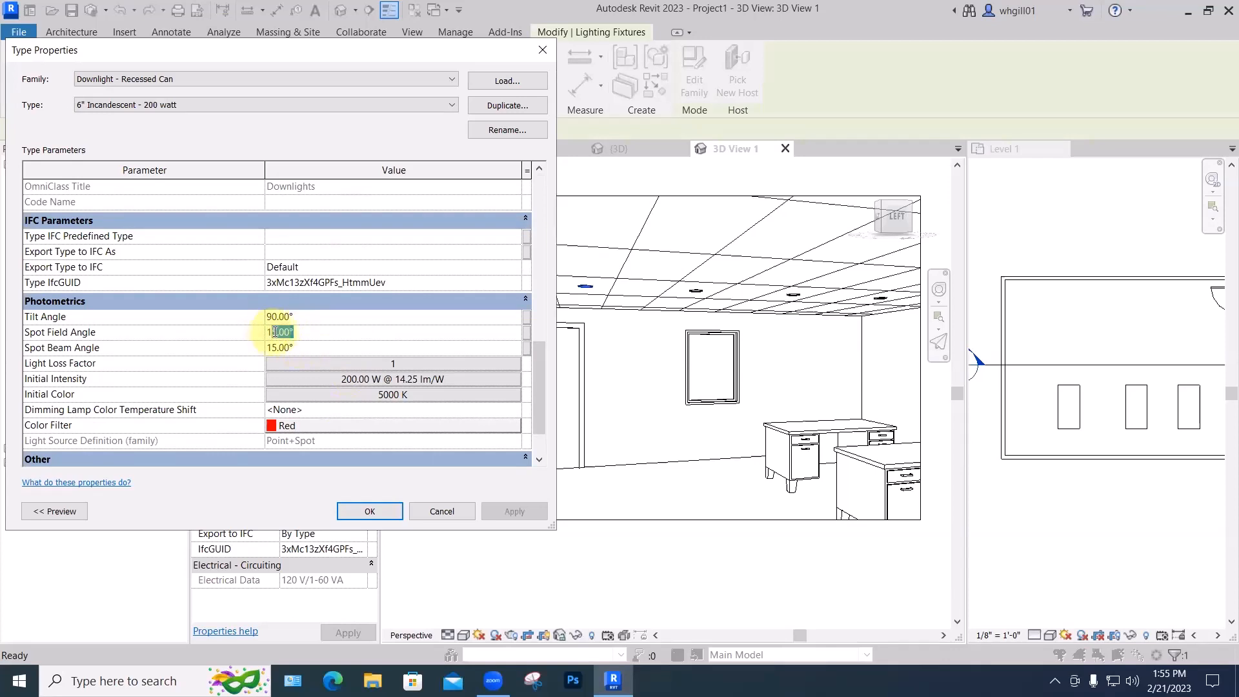
{"action": "type", "text": "6"}
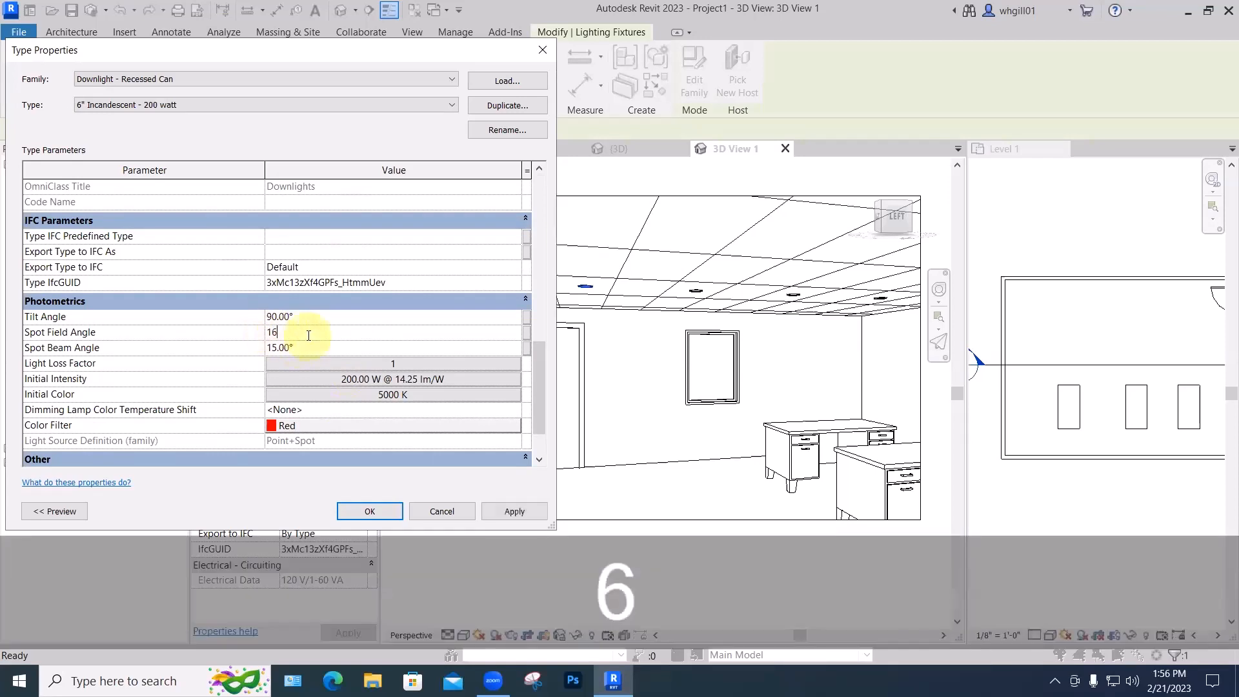
{"action": "left_click", "coordinate": [317, 318]}
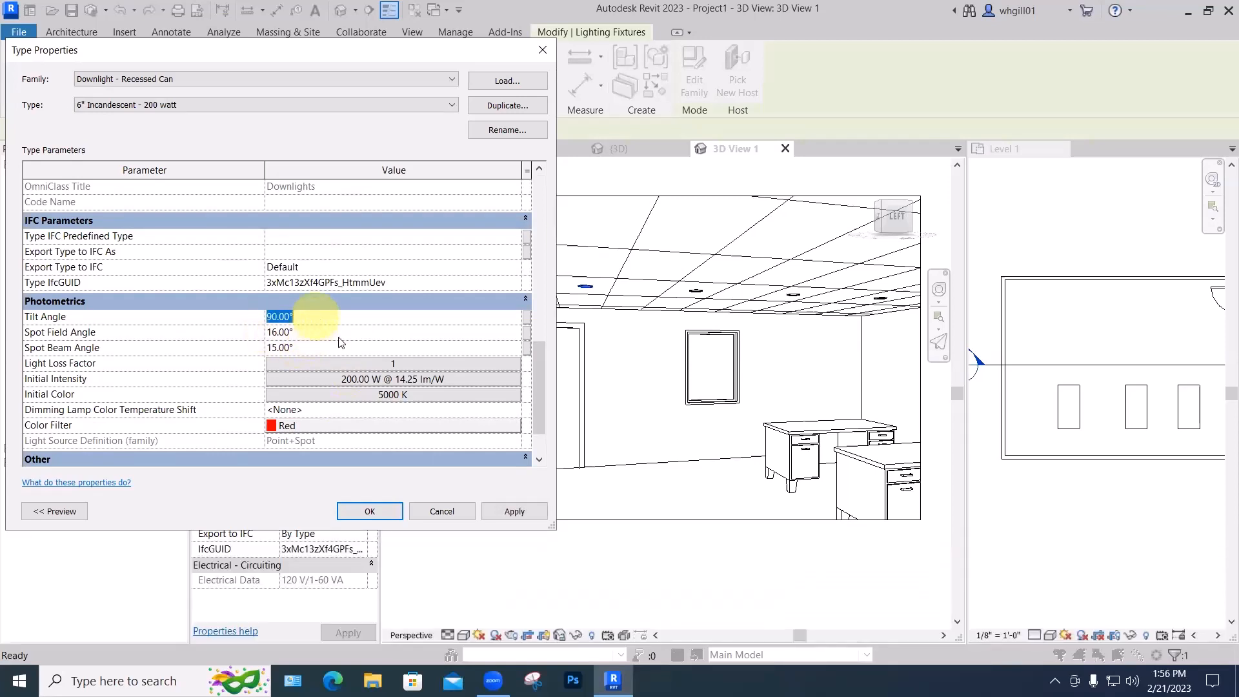
{"action": "left_click", "coordinate": [501, 513]}
{"action": "left_click", "coordinate": [389, 511]}
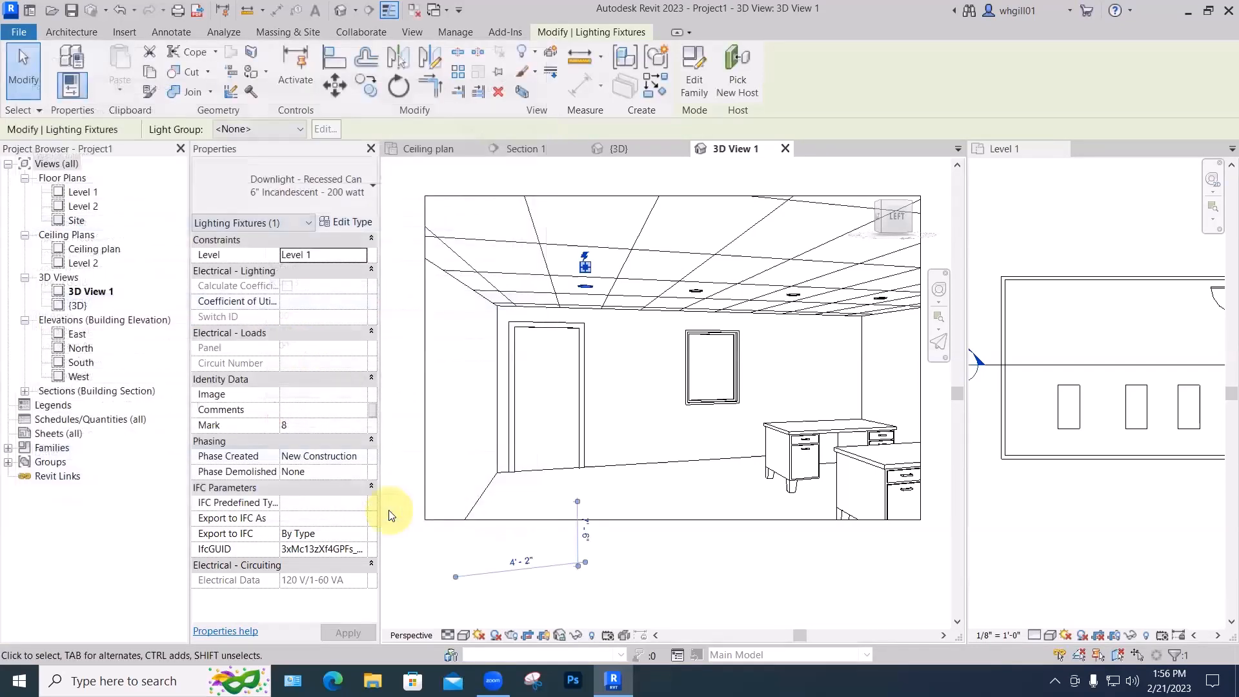
Render the camera view with the 16° field and 15° beam angles, and close the rendering settings.
{"action": "key", "text": "r"}
{"action": "key", "text": "r"}
{"action": "left_click", "coordinate": [389, 511]}
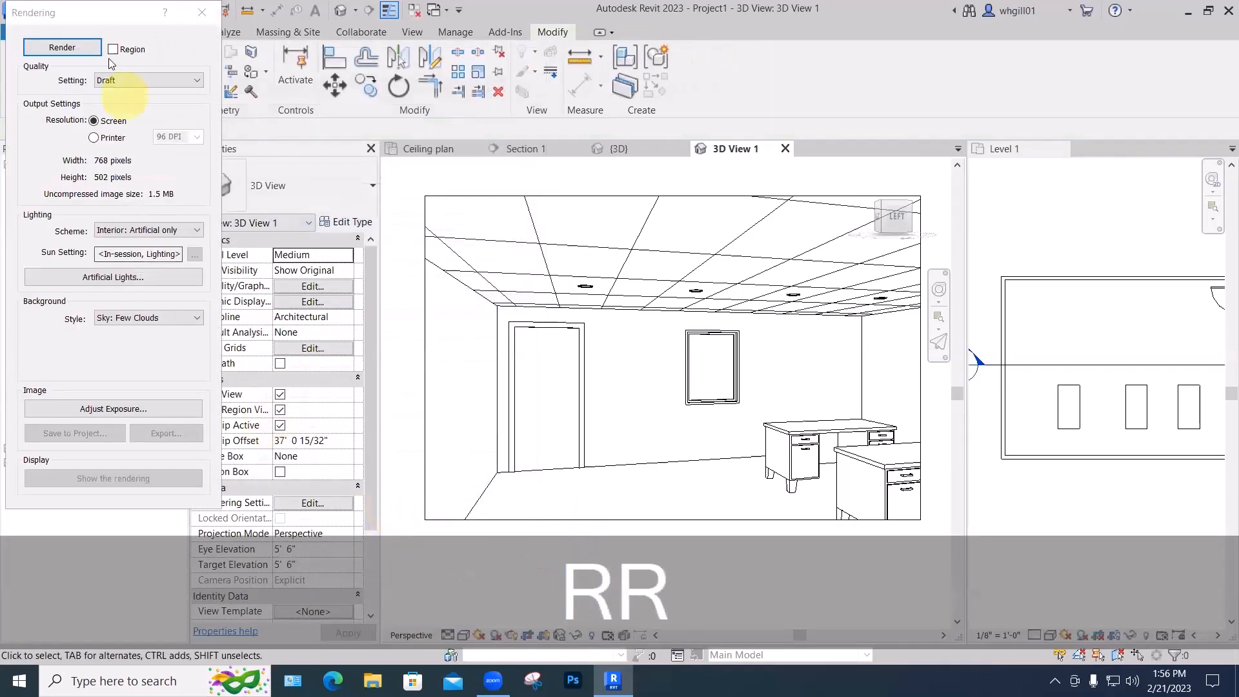
{"action": "left_click", "coordinate": [92, 47]}
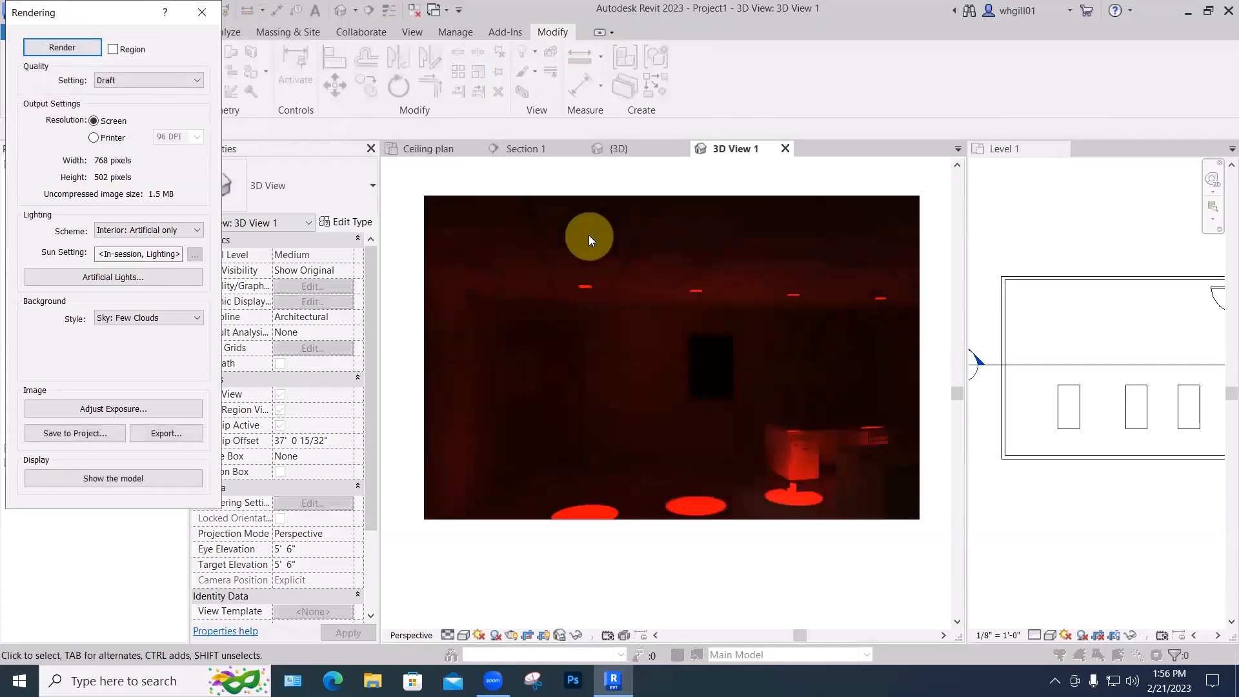
{"action": "left_click", "coordinate": [202, 11]}
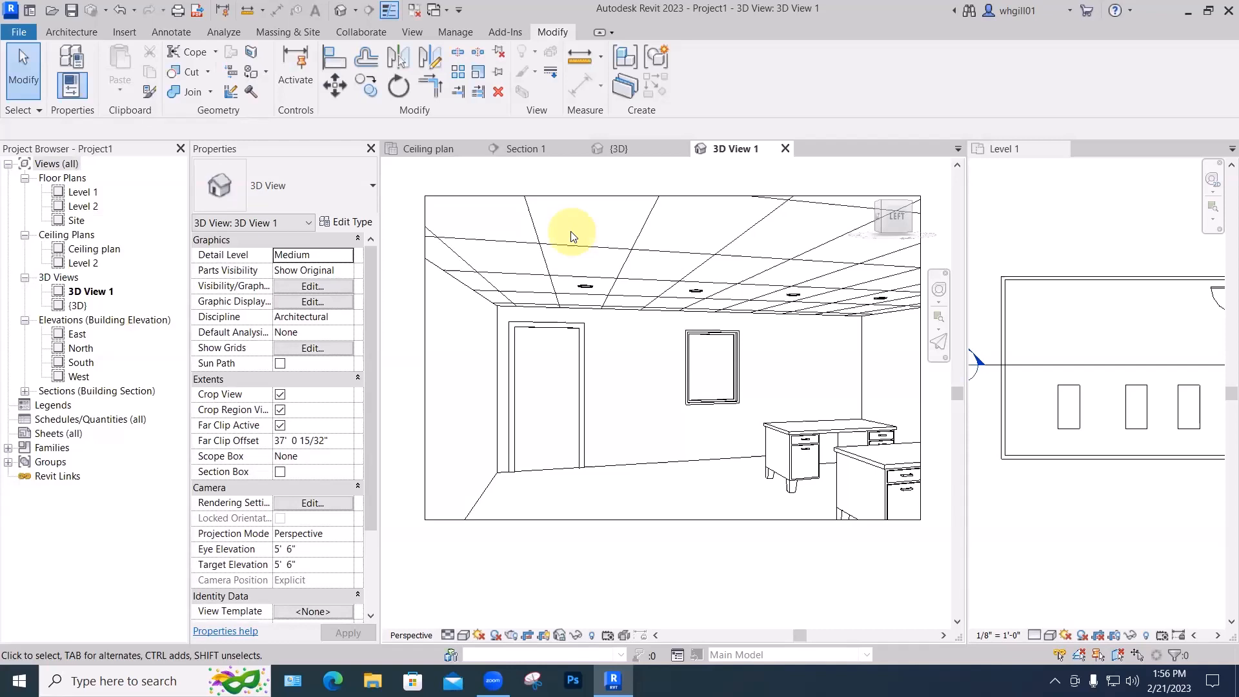
Open the recessed can downlight family for editing and show its Front elevation.
{"action": "left_click", "coordinate": [584, 286]}
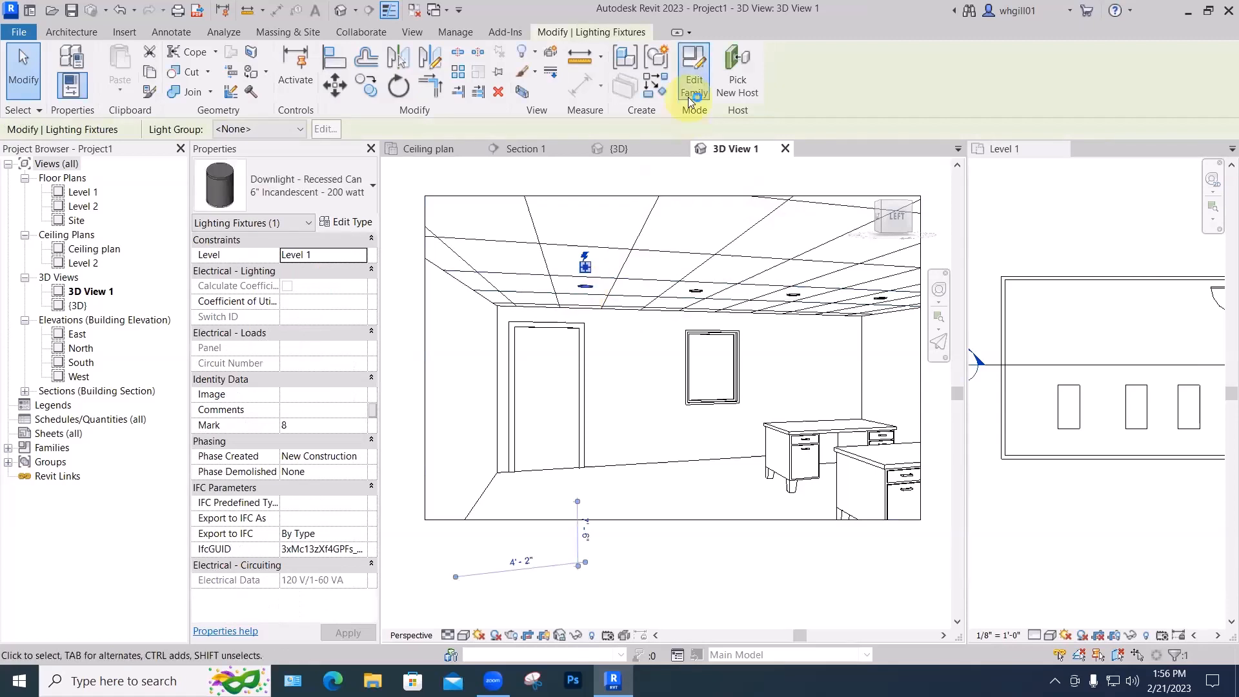
{"action": "left_click", "coordinate": [689, 97]}
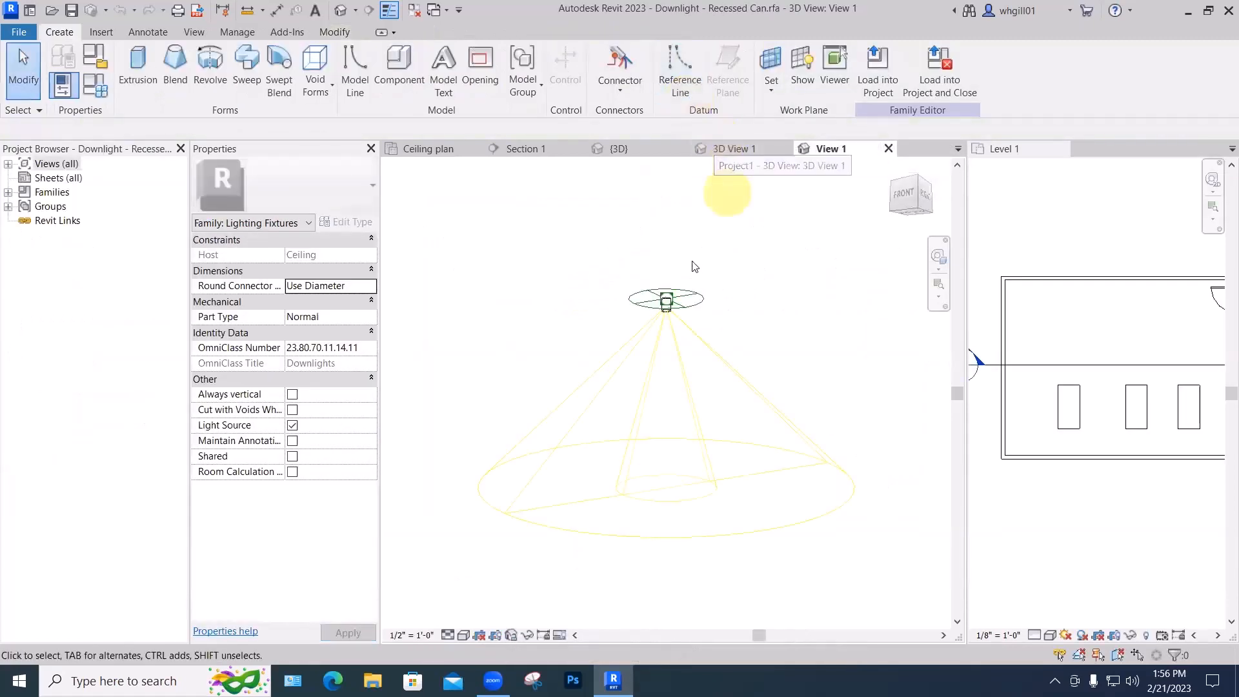
{"action": "left_click", "coordinate": [8, 165]}
{"action": "left_click", "coordinate": [24, 221]}
{"action": "left_click", "coordinate": [67, 249]}
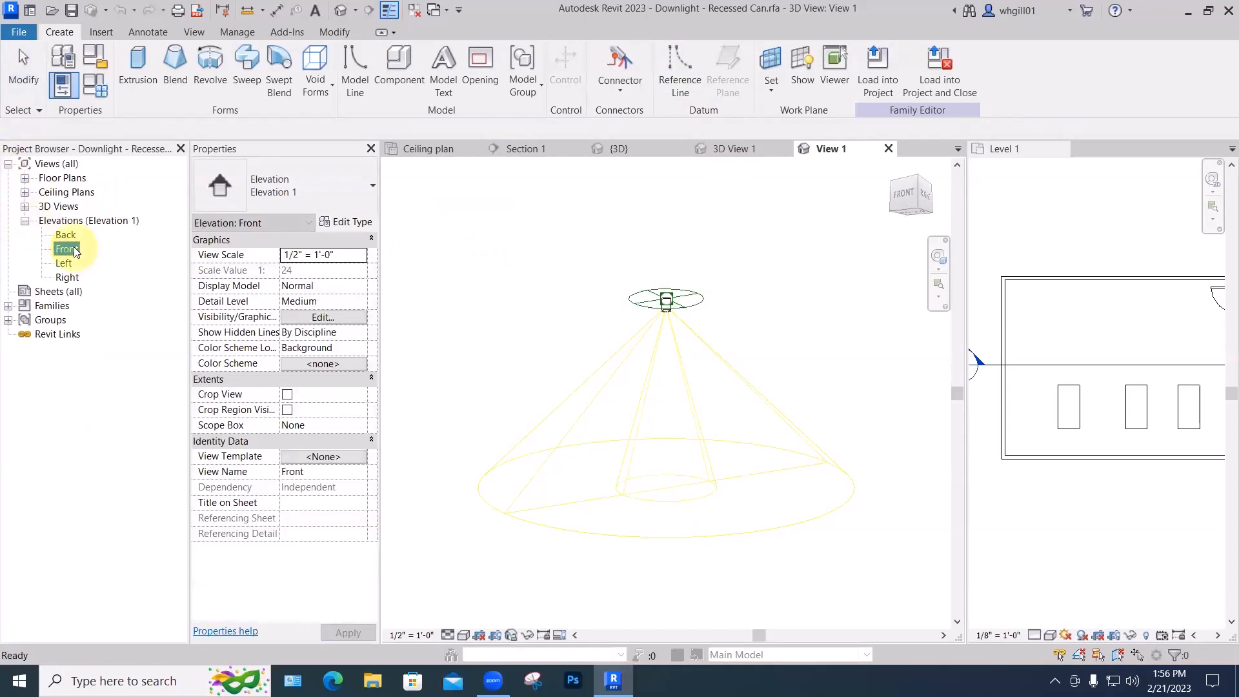
{"action": "double_click", "coordinate": [67, 249]}
Select the light source inside the downlight can and open its light source definition.
{"action": "scroll", "coordinate": [697, 323], "scroll_direction": "up", "scroll_amount": 5}
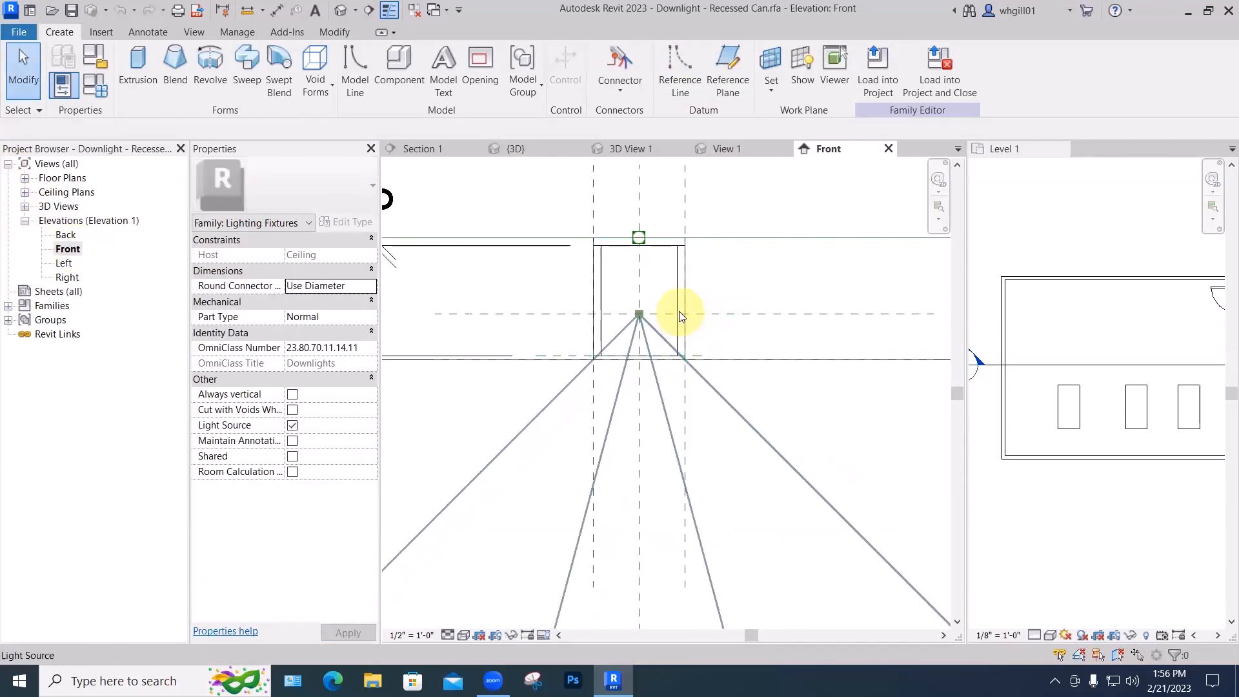
{"action": "scroll", "coordinate": [679, 315], "scroll_direction": "up", "scroll_amount": 2}
{"action": "scroll", "coordinate": [754, 275], "scroll_direction": "down", "scroll_amount": 1}
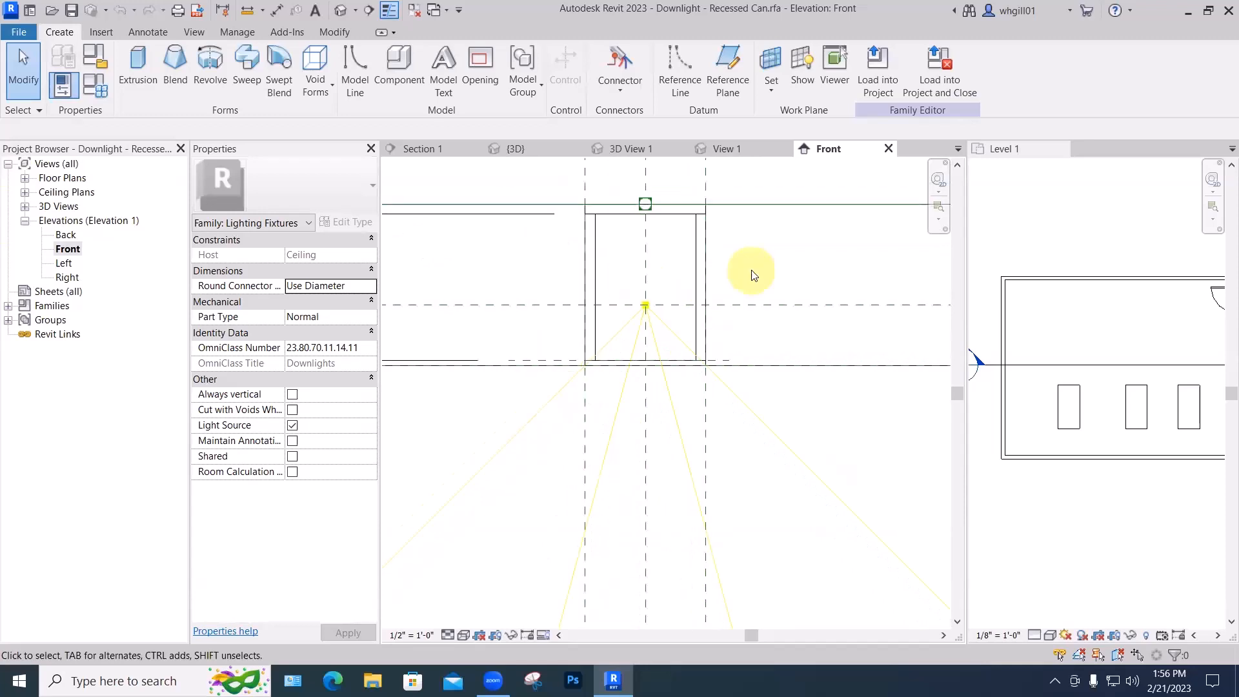
{"action": "scroll", "coordinate": [754, 275], "scroll_direction": "down", "scroll_amount": 3}
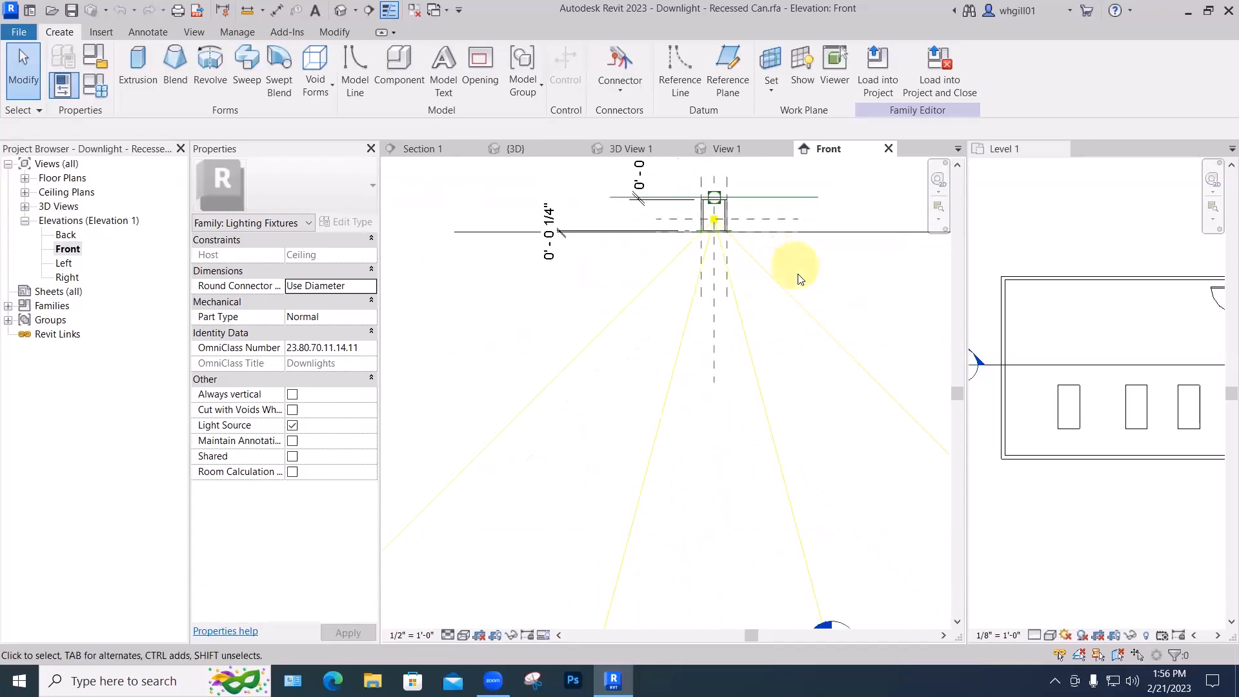
{"action": "scroll", "coordinate": [763, 301], "scroll_direction": "down", "scroll_amount": 3}
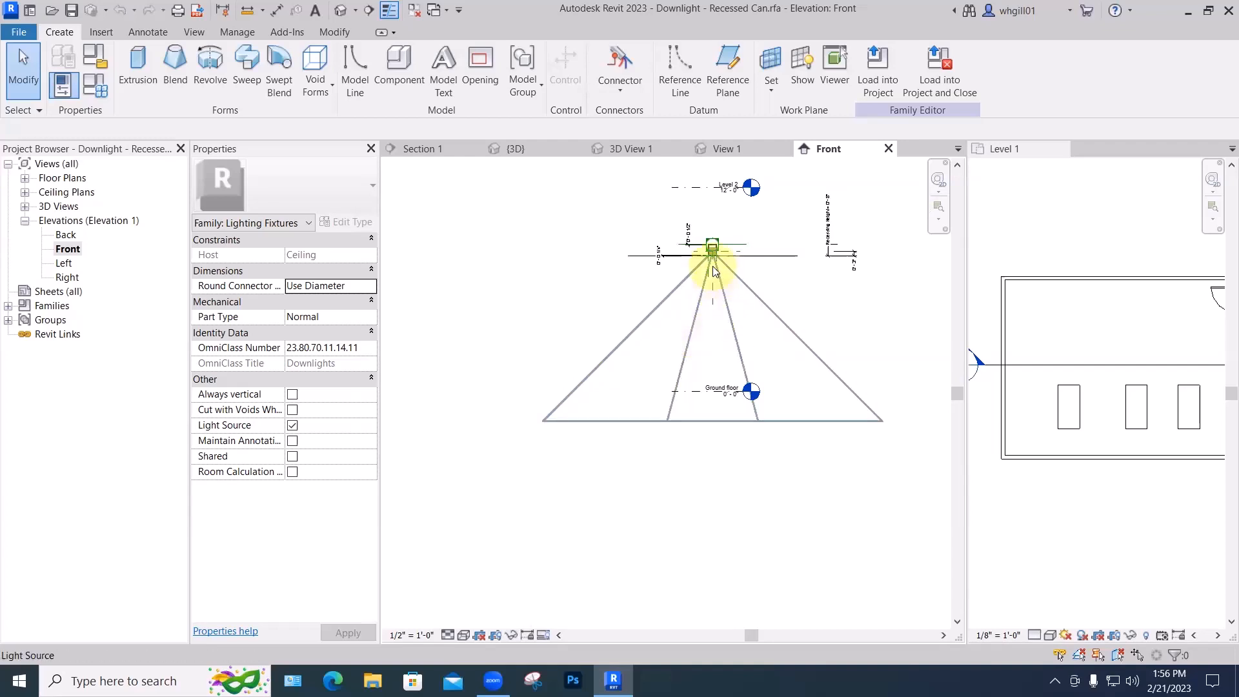
{"action": "scroll", "coordinate": [713, 268], "scroll_direction": "up", "scroll_amount": 5}
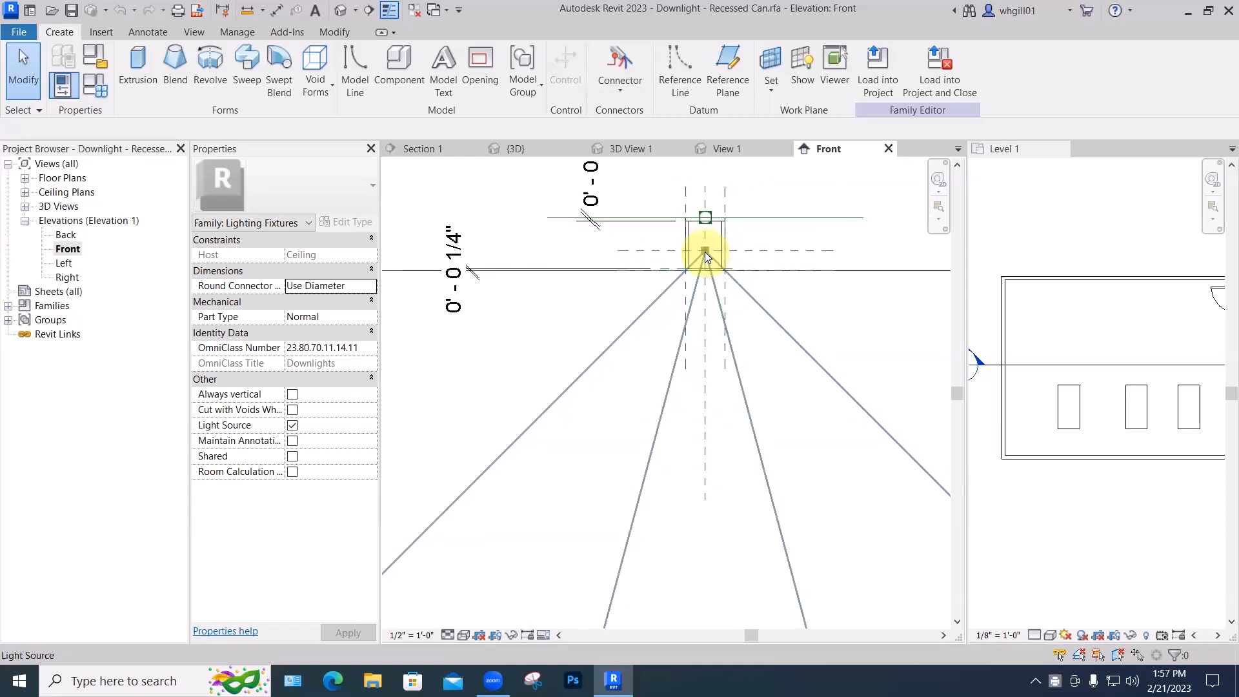
{"action": "left_click", "coordinate": [706, 256]}
{"action": "left_click", "coordinate": [706, 255]}
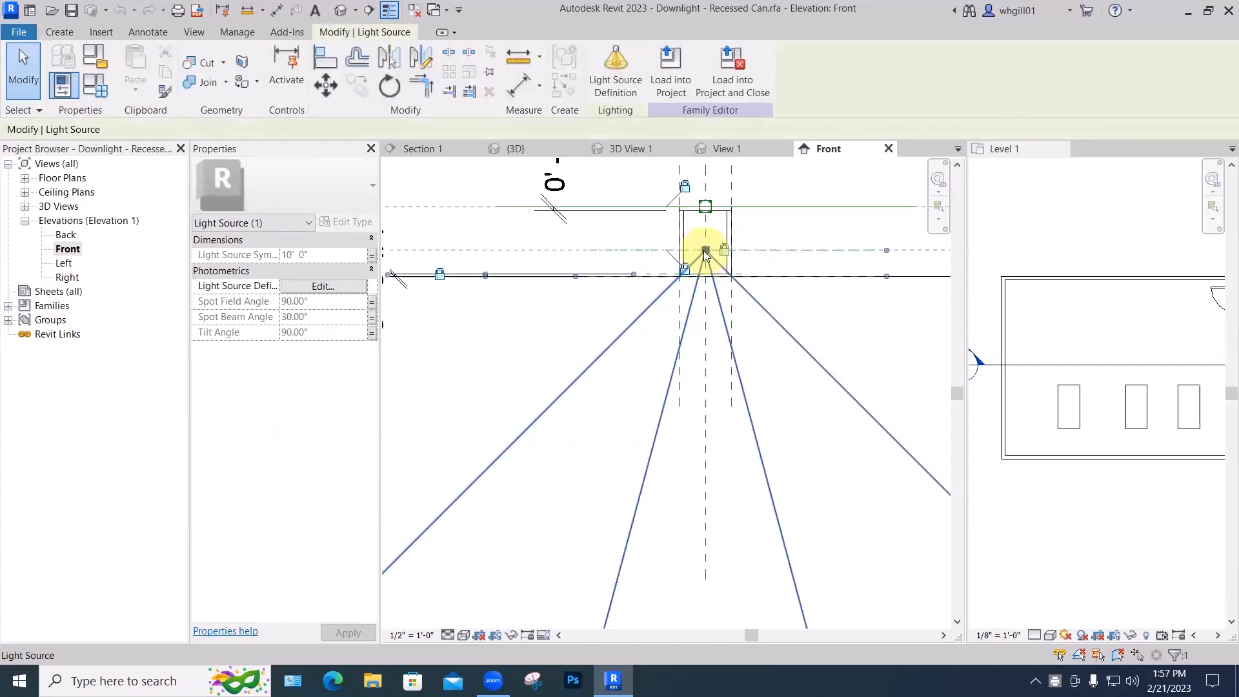
{"action": "left_click", "coordinate": [615, 77]}
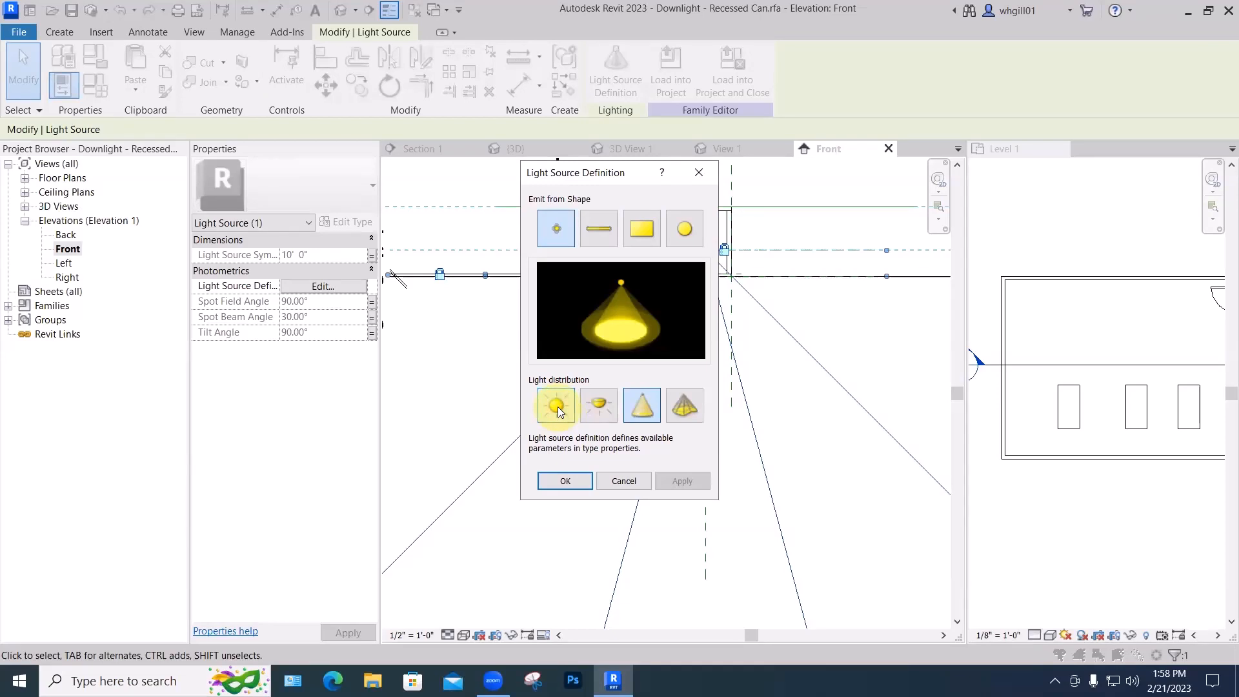
Preview the hemispherical, spherical, spot and photometric web light distributions for the point light source.
{"action": "left_click", "coordinate": [599, 406]}
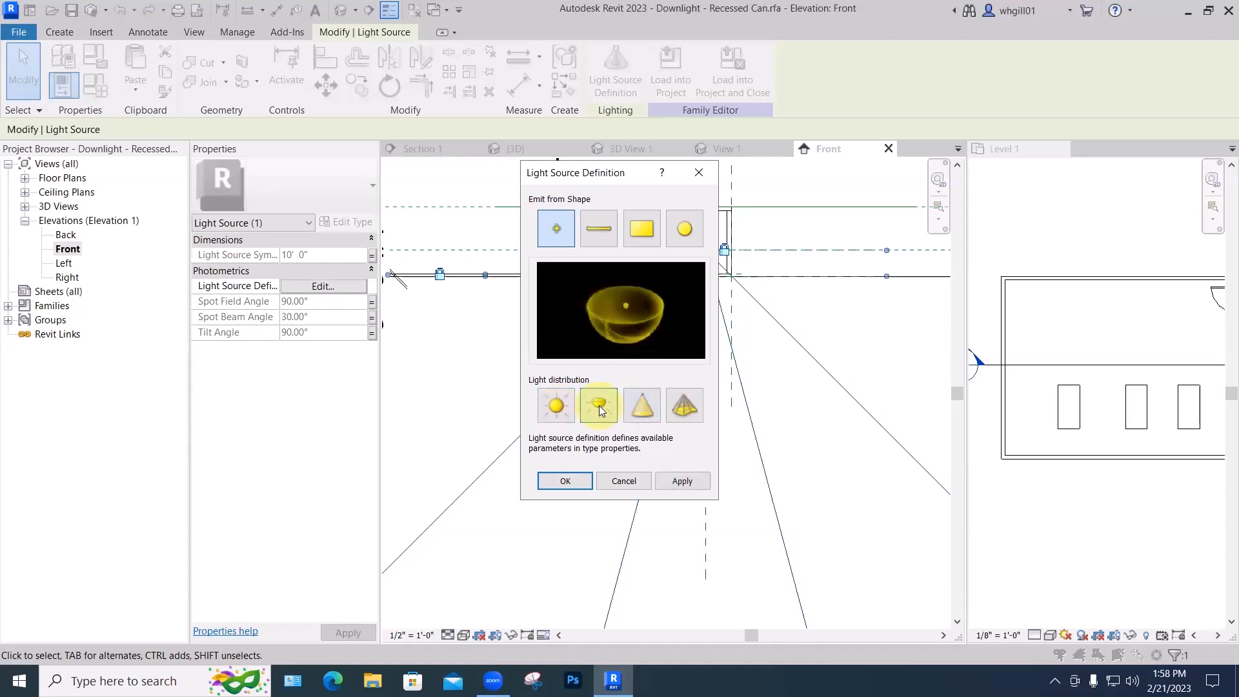
{"action": "left_click", "coordinate": [564, 410]}
{"action": "left_click", "coordinate": [596, 404]}
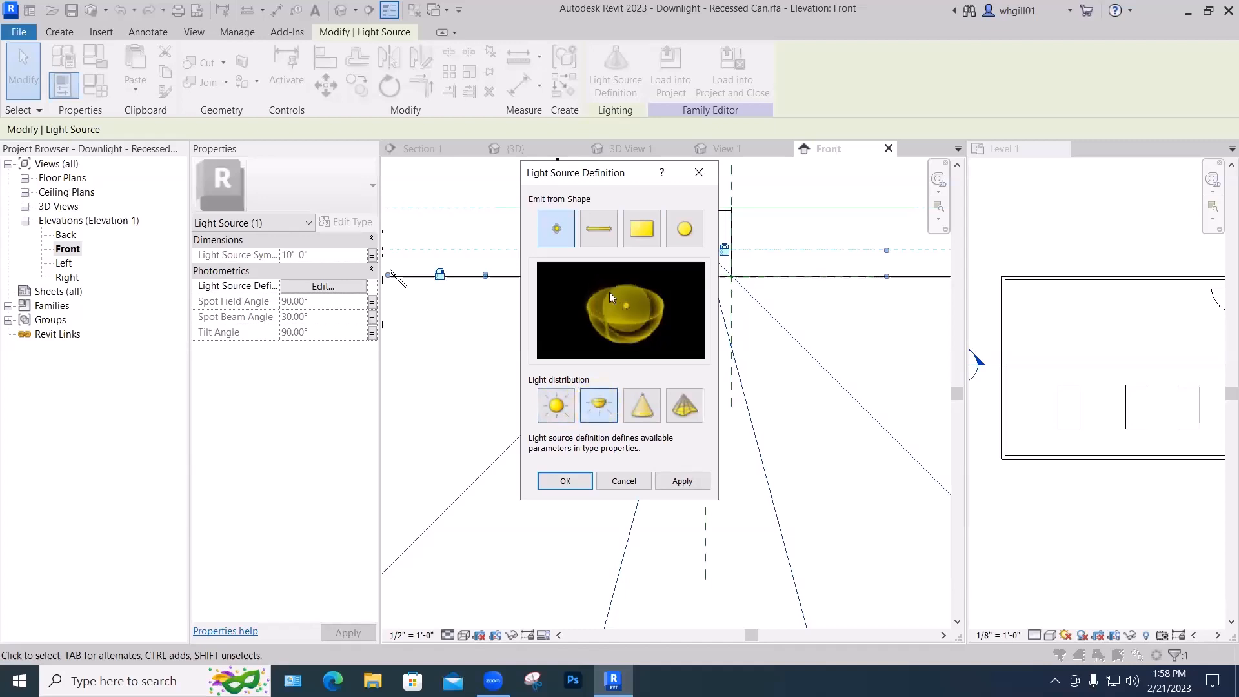
{"action": "left_click_drag", "start_coordinate": [609, 292], "coordinate": [626, 320]}
{"action": "left_click", "coordinate": [643, 410]}
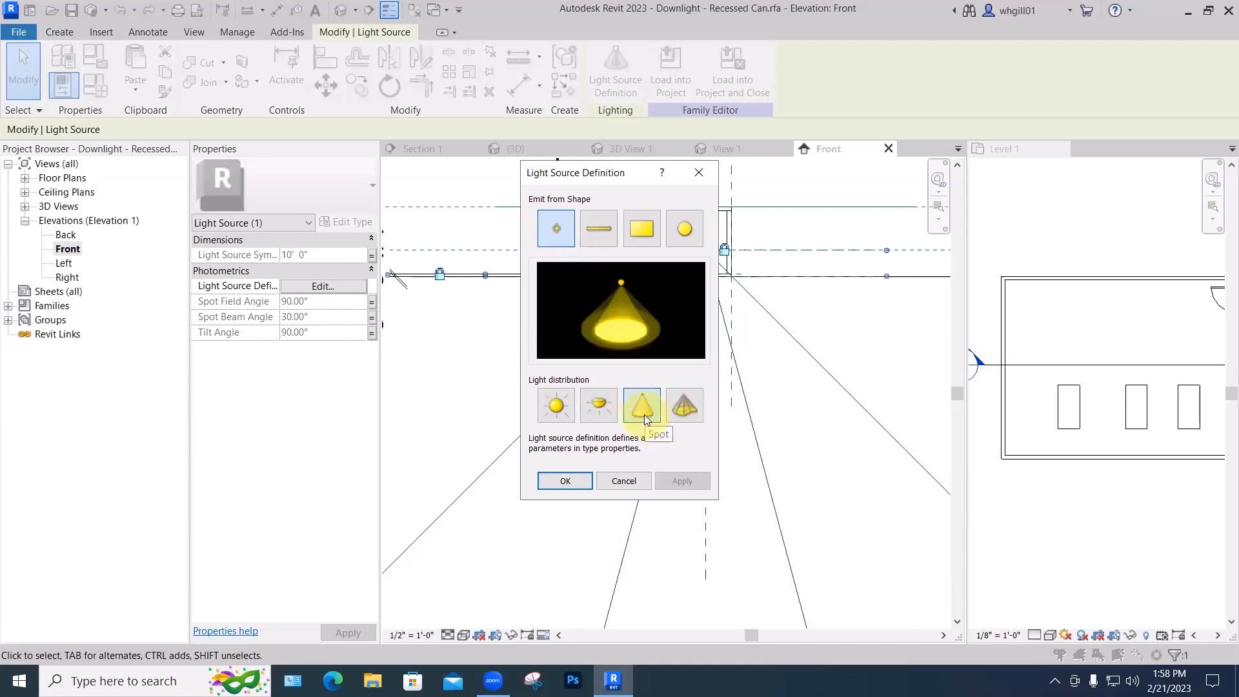
{"action": "left_click", "coordinate": [686, 410]}
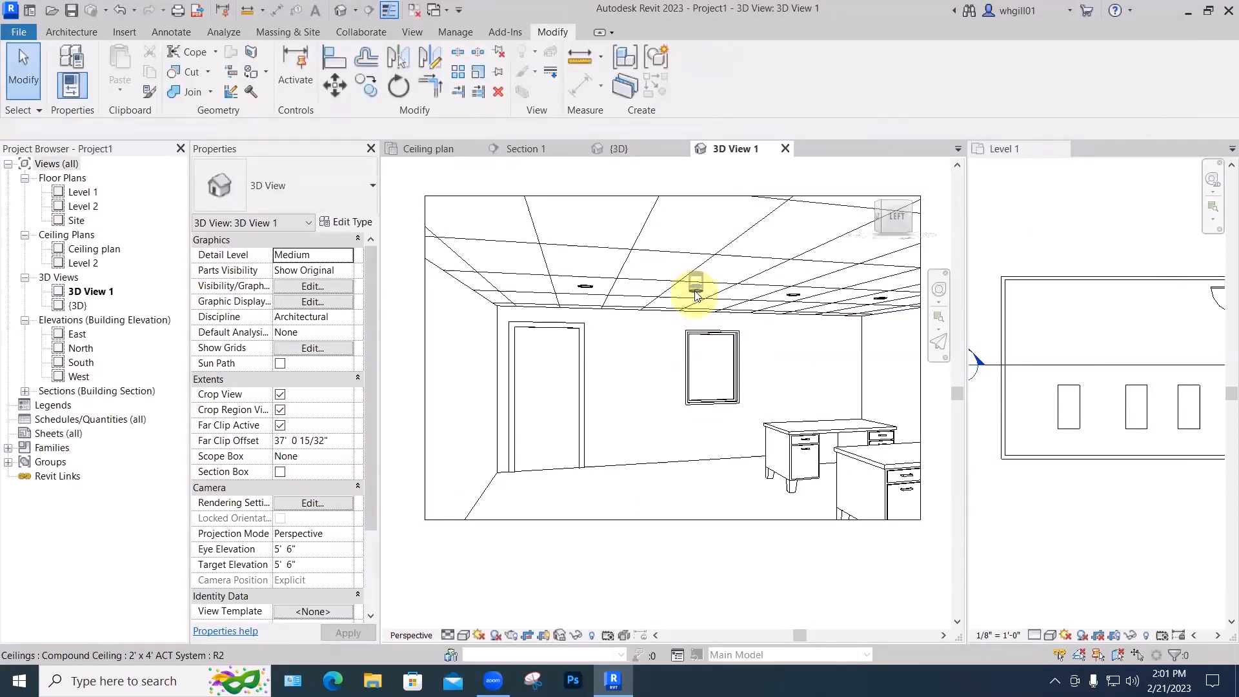
{"action": "left_click", "coordinate": [695, 290]}
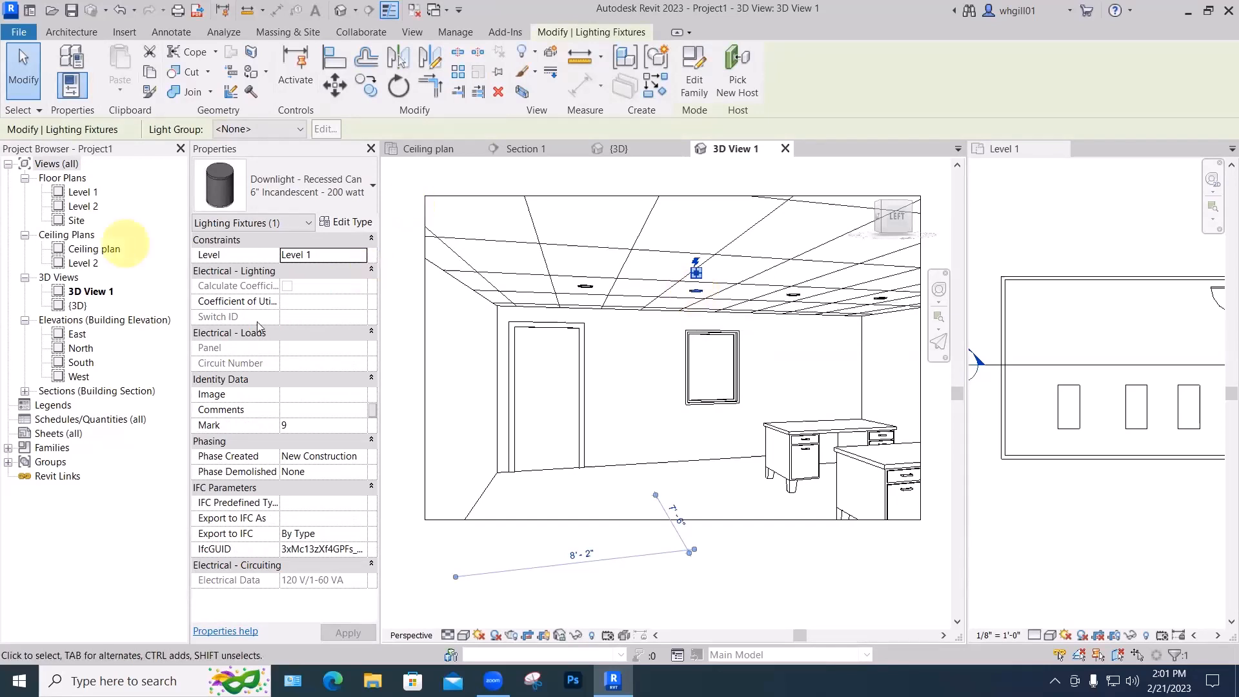
{"action": "key", "text": "Escape"}
{"action": "key", "text": "Escape"}
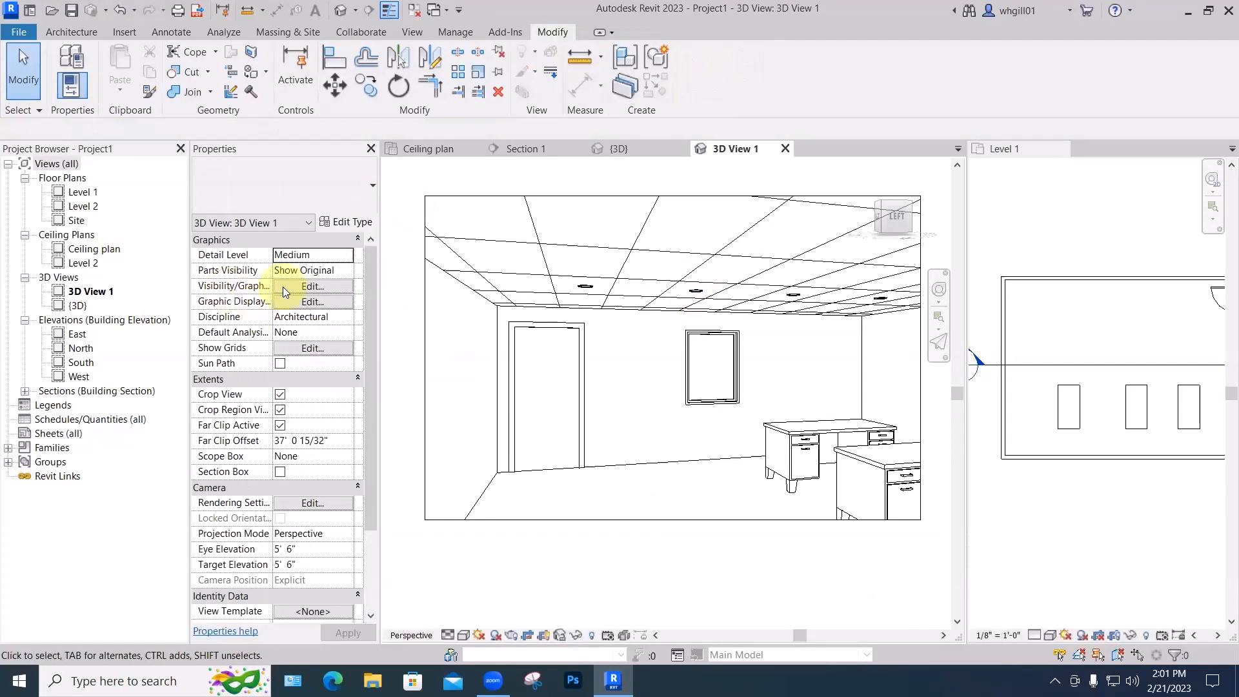
Make the Light Source subcategory of Lighting Fixtures visible in 3D View 1 through its visibility/graphic overrides.
{"action": "left_click", "coordinate": [312, 286]}
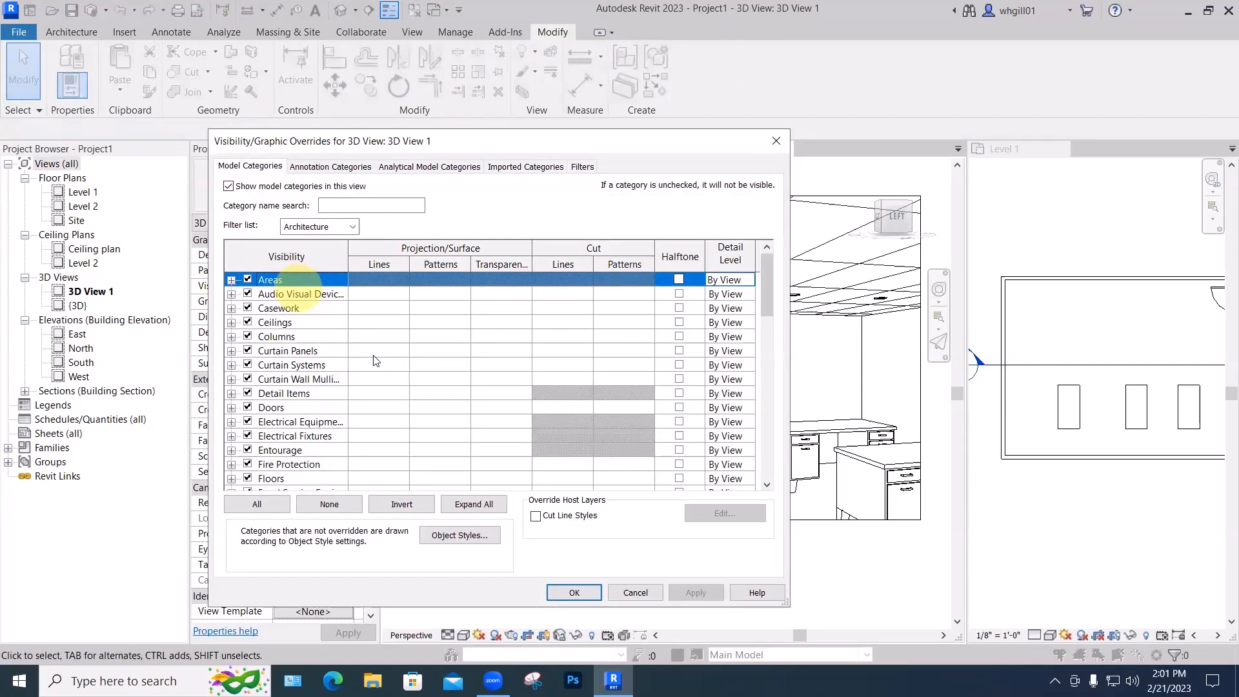
{"action": "scroll", "coordinate": [343, 387], "scroll_direction": "down", "scroll_amount": 5}
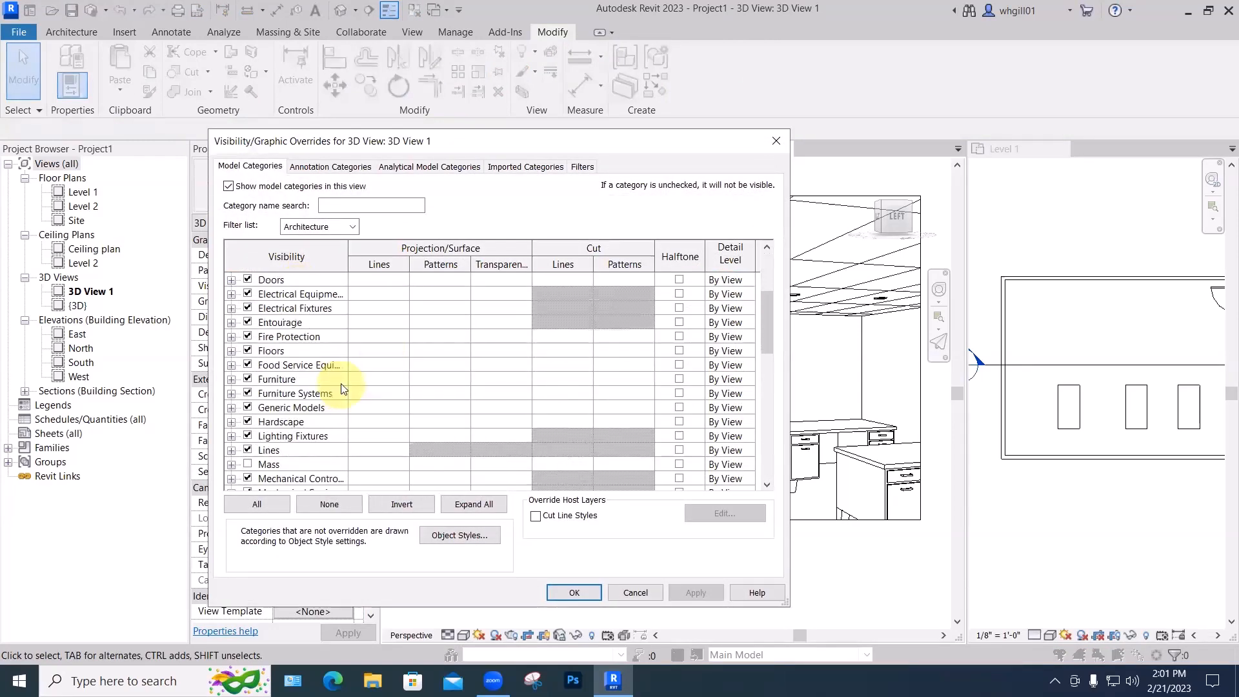
{"action": "left_click", "coordinate": [231, 379]}
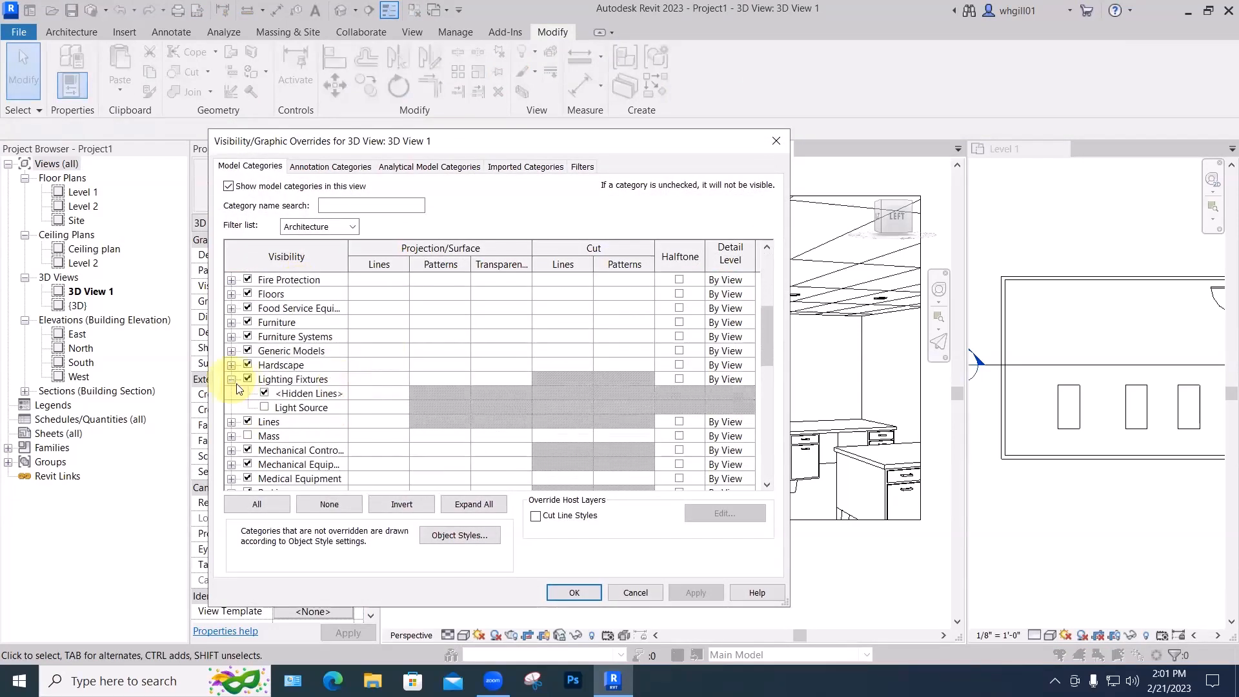
{"action": "left_click", "coordinate": [265, 407]}
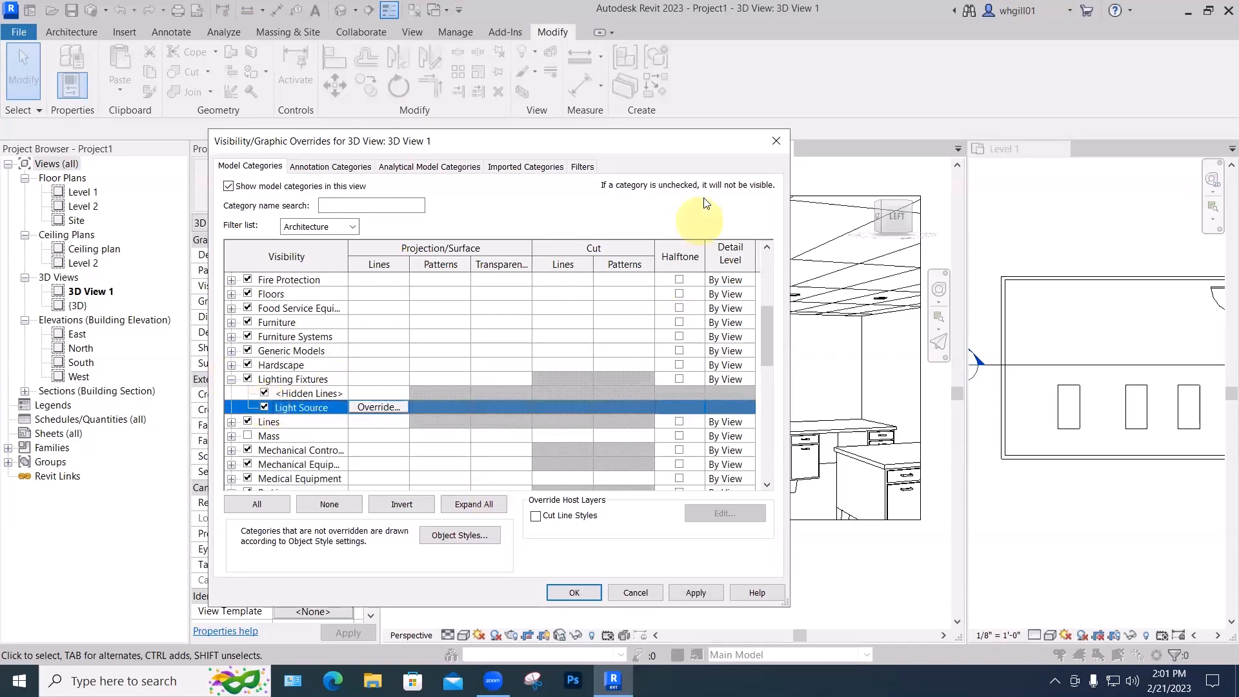
{"action": "left_click_drag", "start_coordinate": [717, 141], "coordinate": [750, 43]}
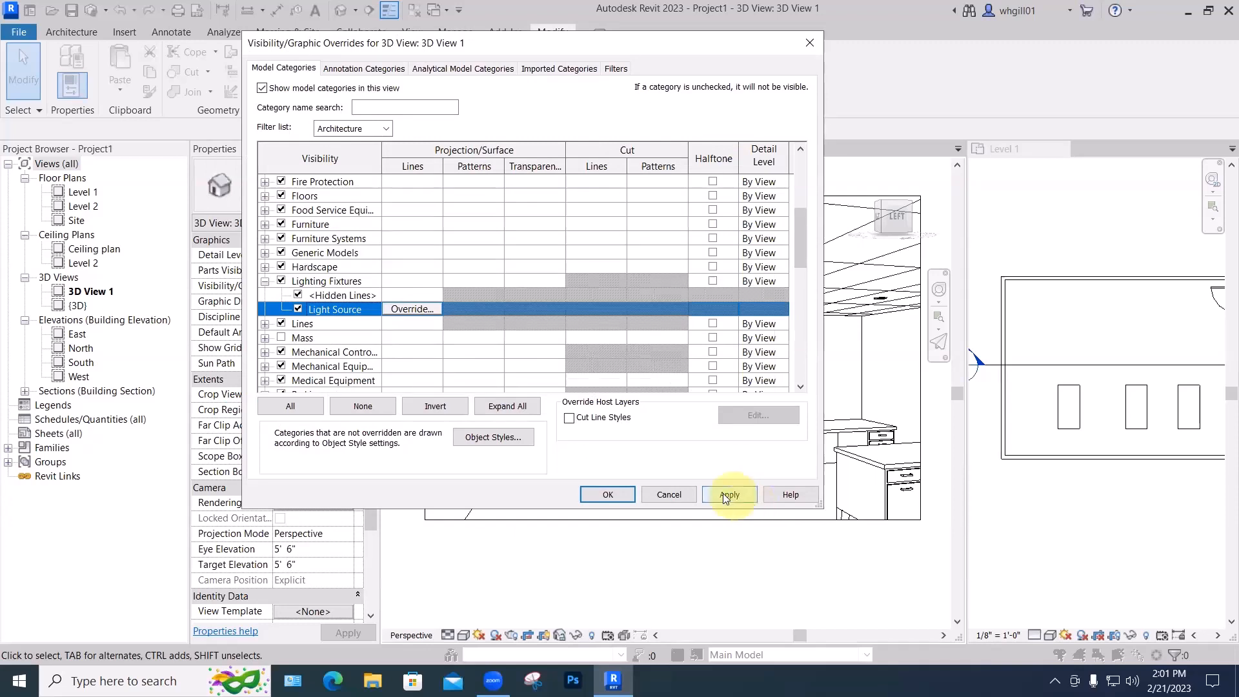
{"action": "left_click", "coordinate": [723, 493]}
{"action": "left_click", "coordinate": [616, 495]}
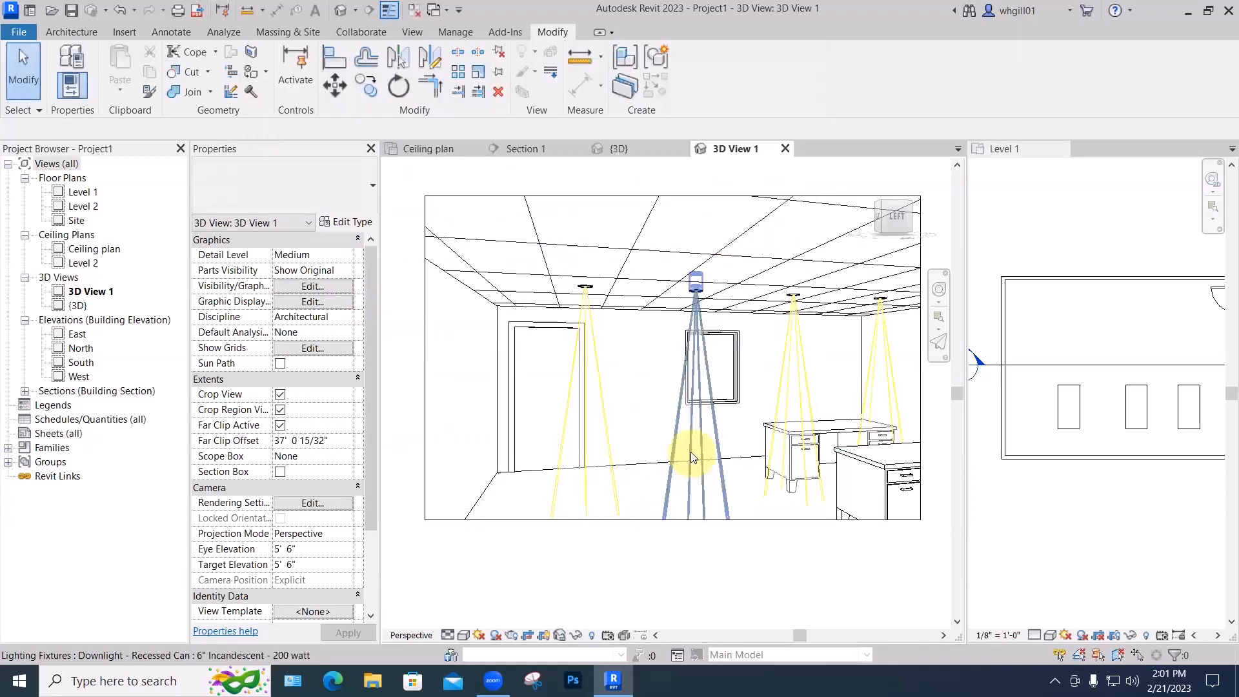
{"action": "scroll", "coordinate": [693, 434], "scroll_direction": "up", "scroll_amount": 3}
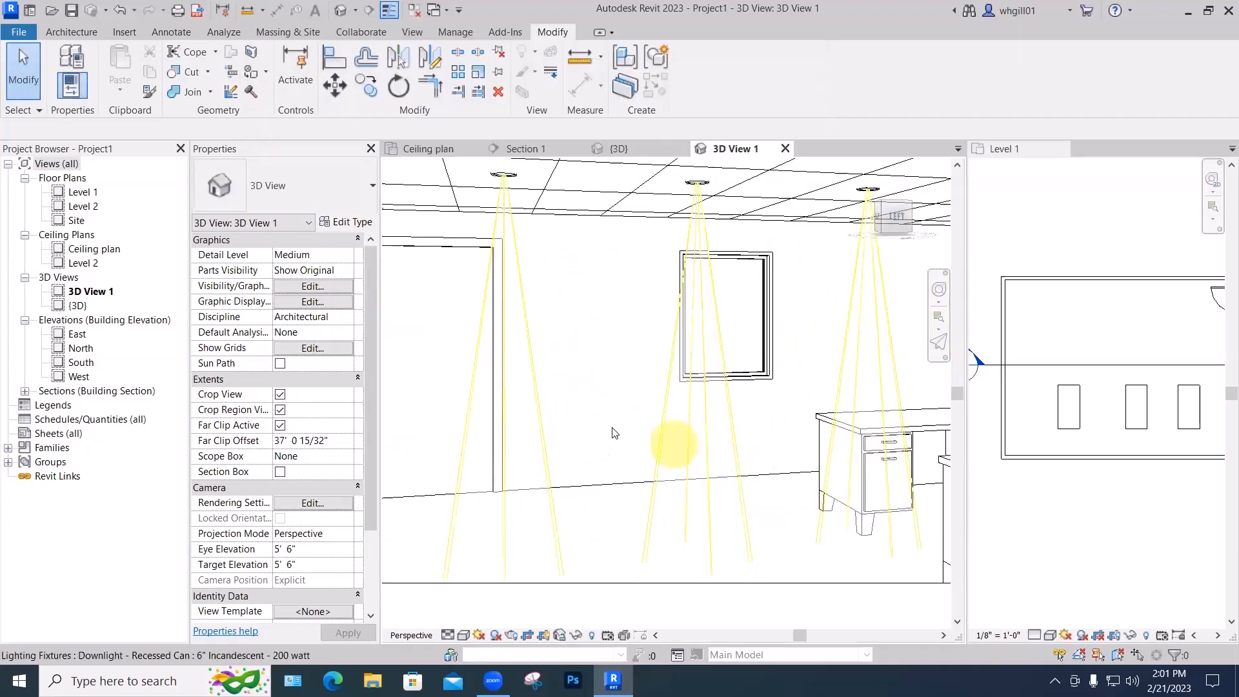
{"action": "scroll", "coordinate": [543, 458], "scroll_direction": "down", "scroll_amount": 5}
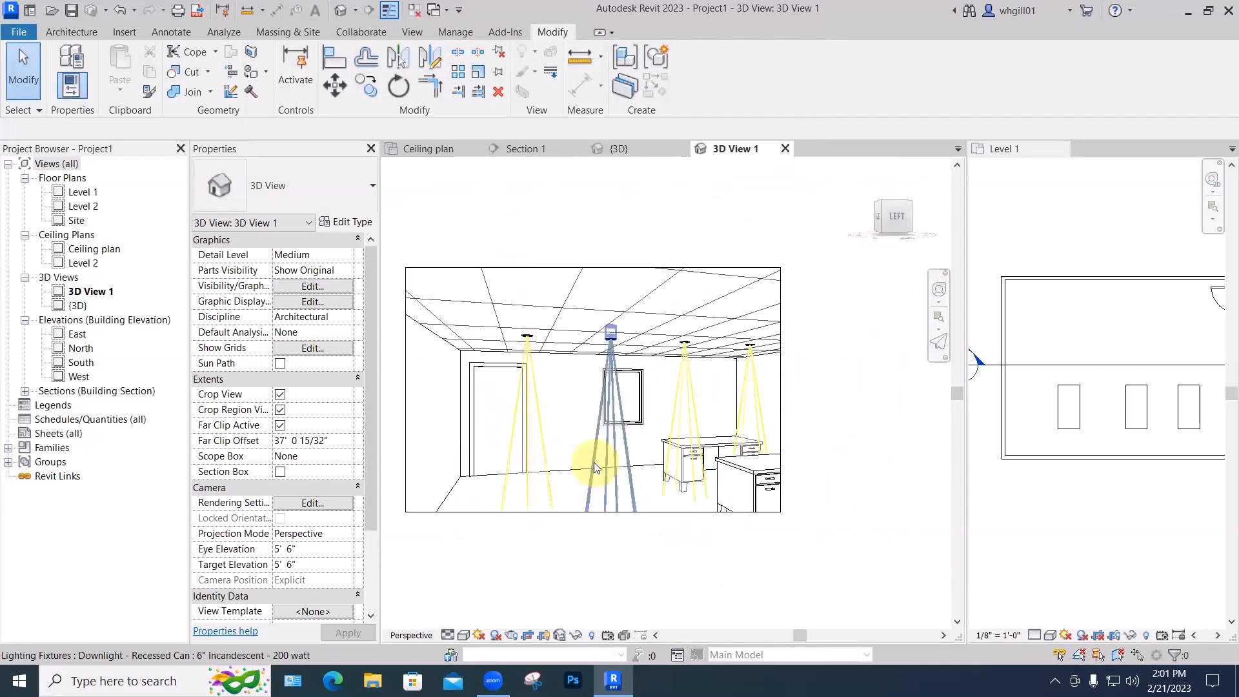
{"action": "middle_click_drag", "start_coordinate": [594, 462], "coordinate": [806, 359]}
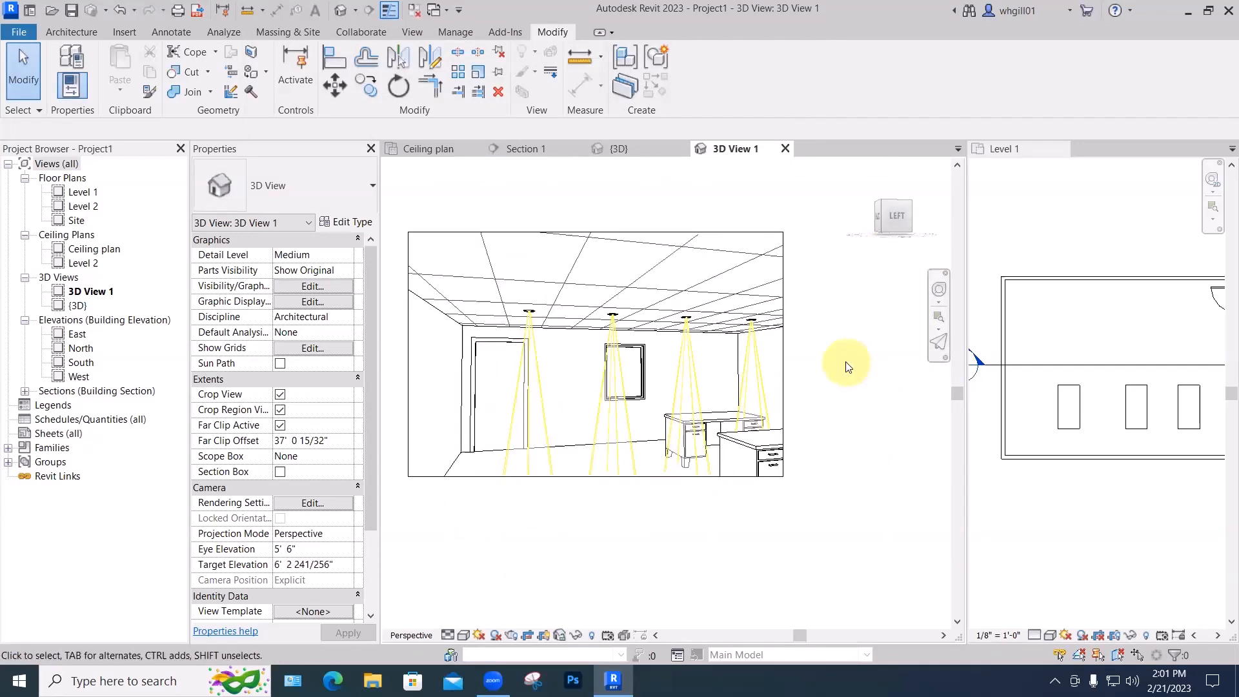
Place two Troffer Light - 2x4 Parabolic 2'x4'(2 Lamp) - 277V fixtures in one column of the ceiling grid in the Ceiling plan.
{"action": "left_click", "coordinate": [1058, 333]}
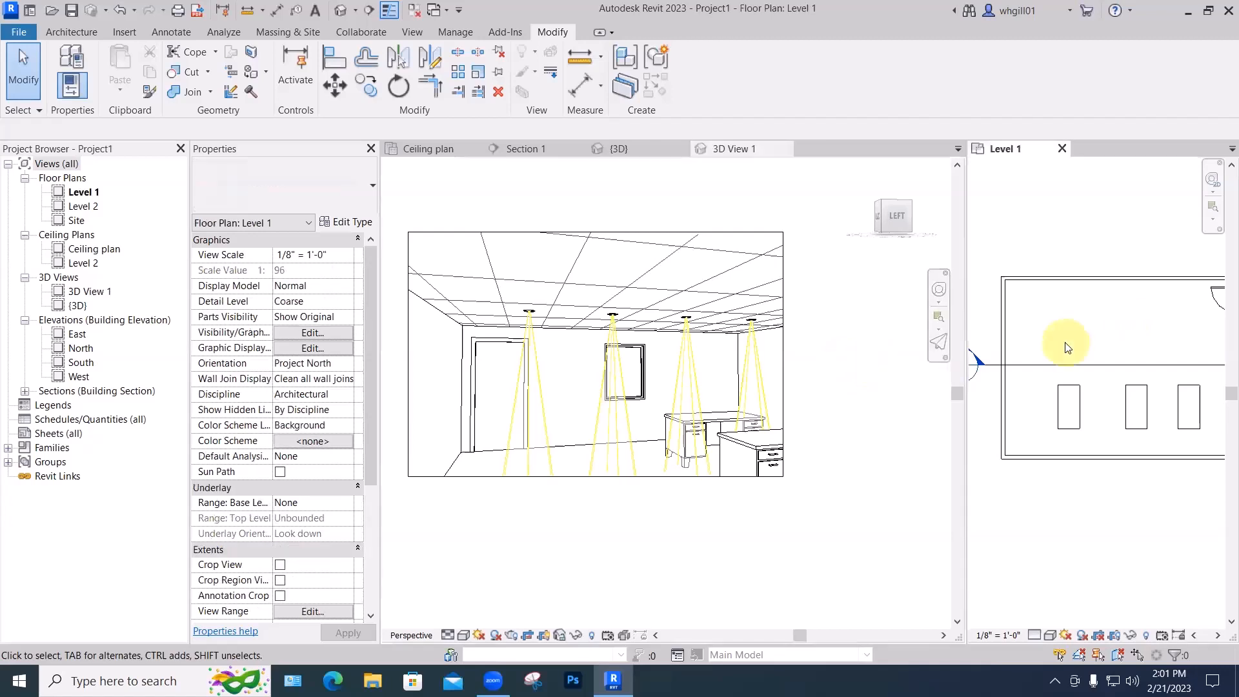
{"action": "left_click", "coordinate": [429, 149]}
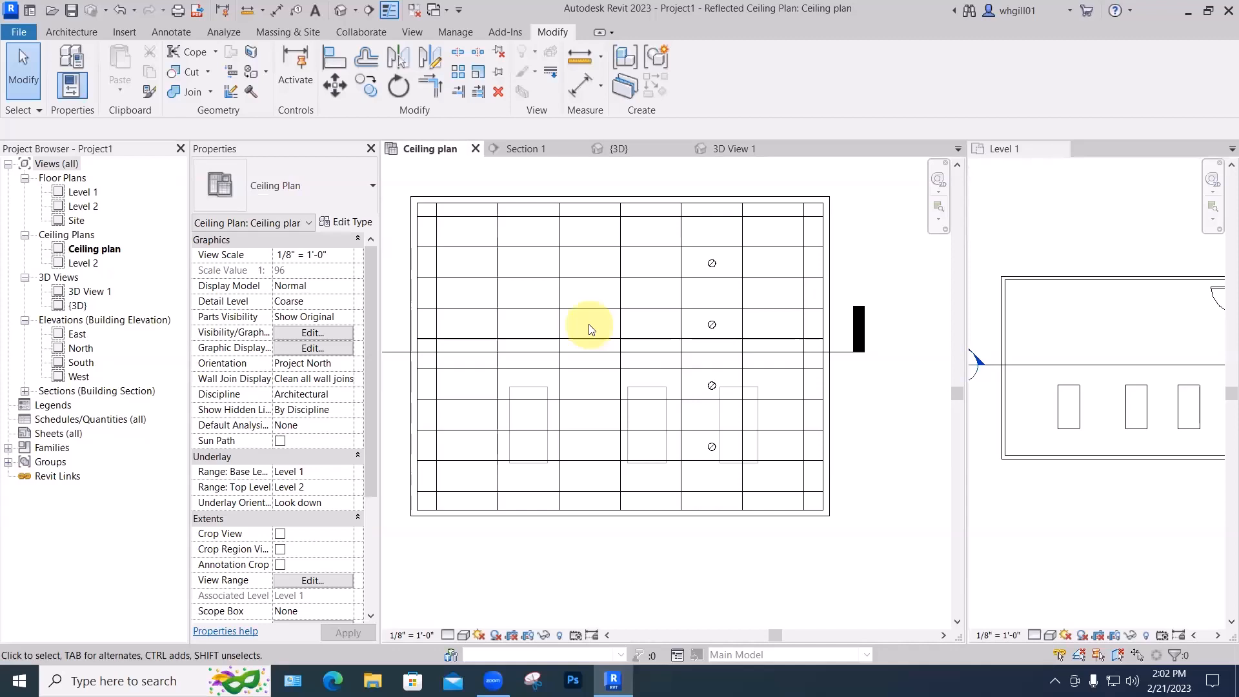
{"action": "key", "text": "c"}
{"action": "key", "text": "m"}
{"action": "left_click", "coordinate": [277, 188]}
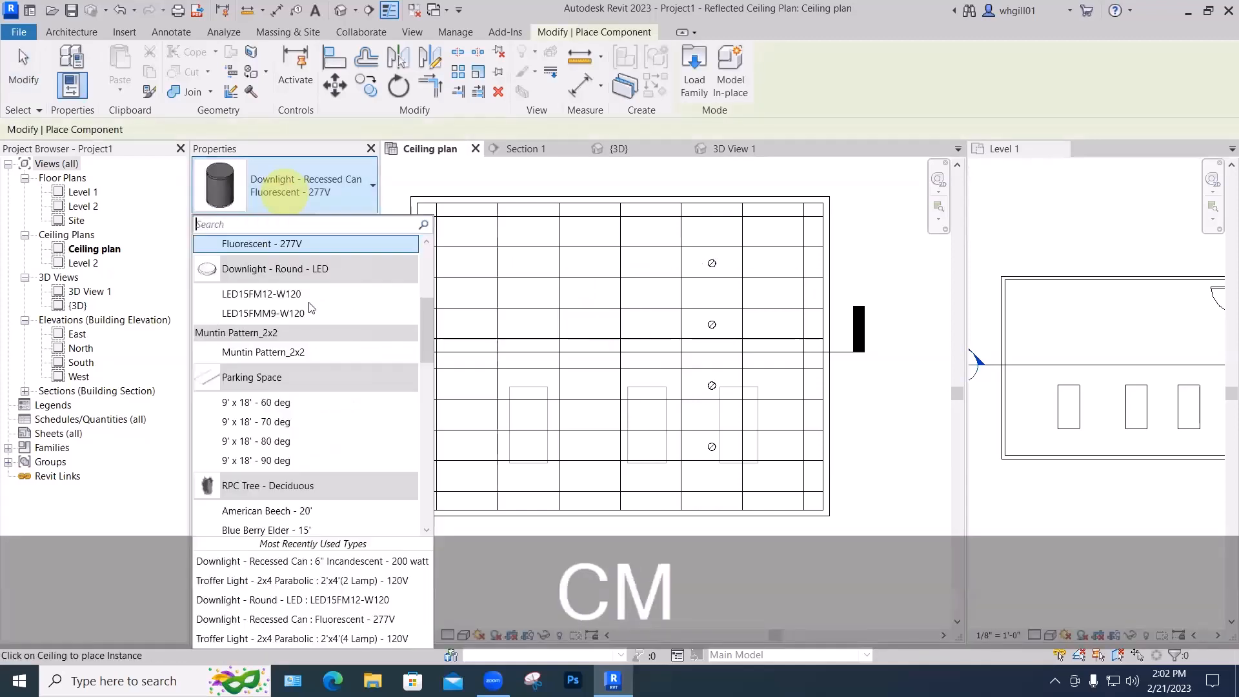
{"action": "scroll", "coordinate": [308, 332], "scroll_direction": "down", "scroll_amount": 10}
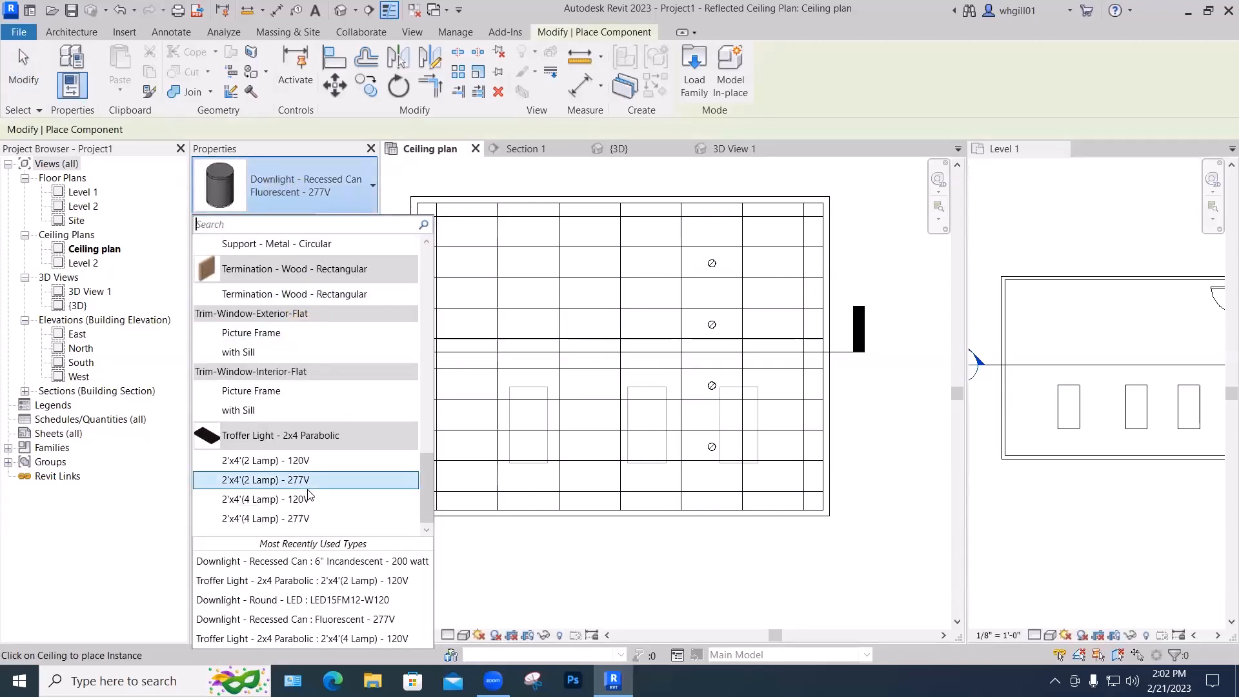
{"action": "left_click", "coordinate": [298, 481]}
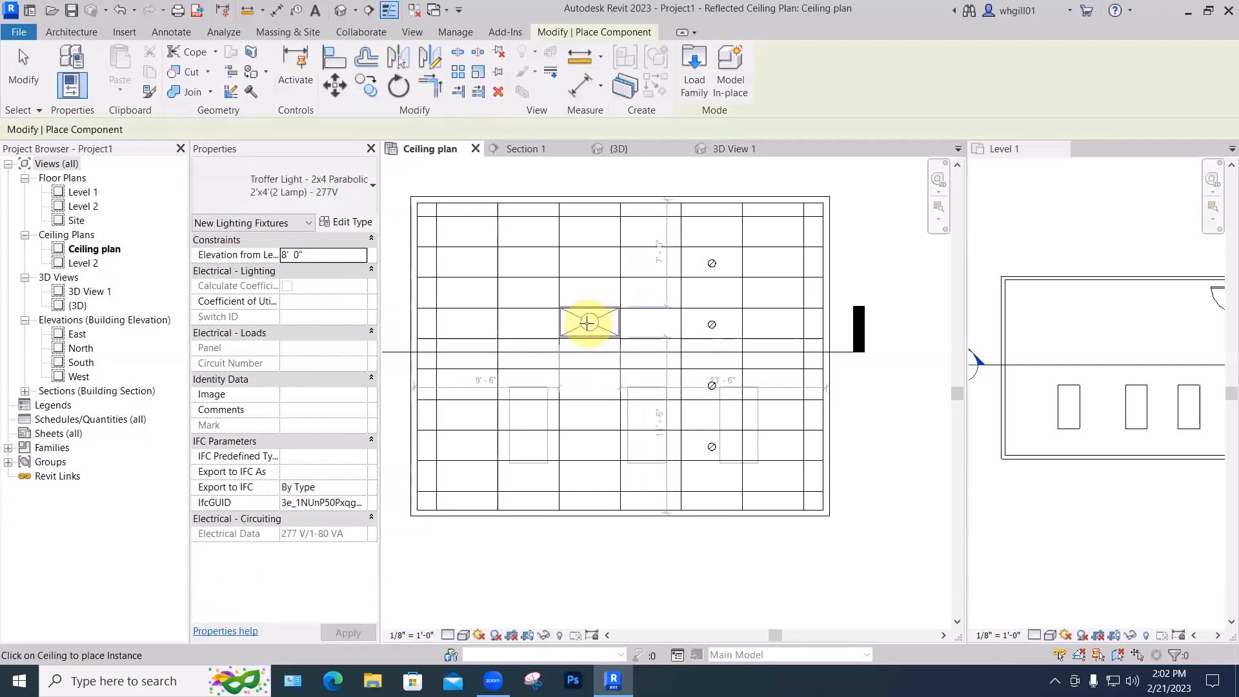
{"action": "left_click", "coordinate": [588, 323]}
{"action": "scroll", "coordinate": [588, 413], "scroll_direction": "up", "scroll_amount": 2}
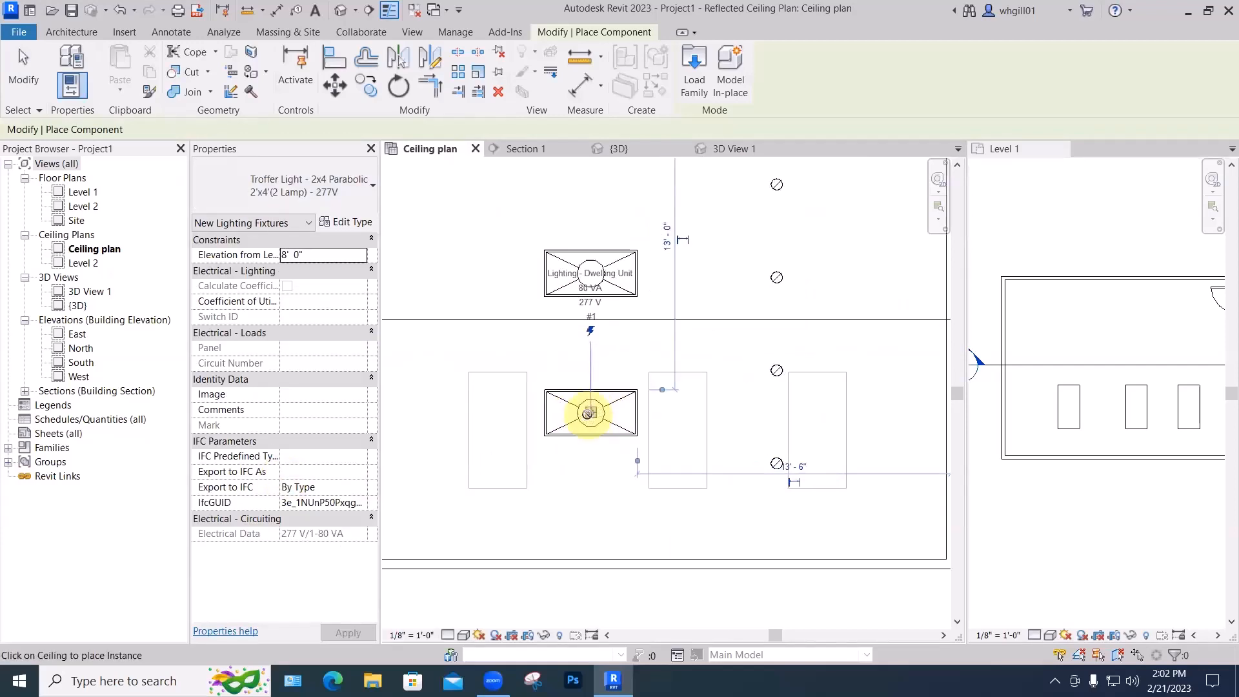
{"action": "key", "text": "Escape"}
{"action": "key", "text": "Escape"}
Nudge both troffer lights slightly downward so their edges line up with the ceiling grid lines.
{"action": "scroll", "coordinate": [602, 284], "scroll_direction": "up", "scroll_amount": 4}
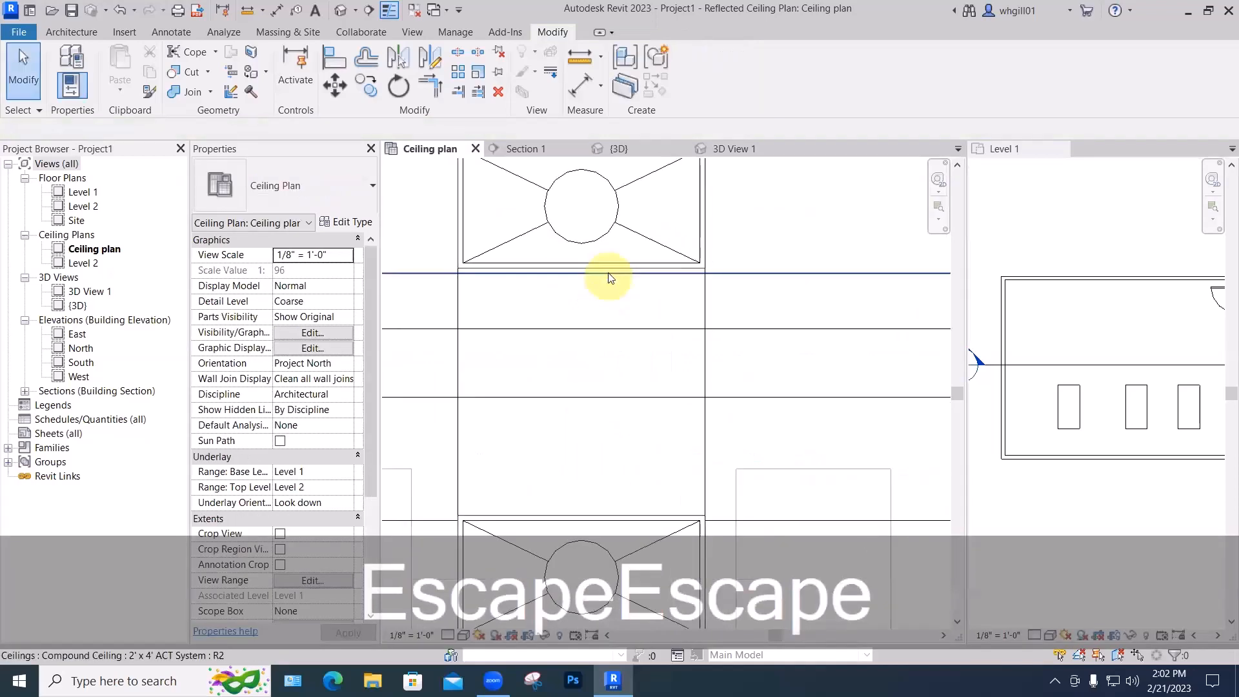
{"action": "left_click", "coordinate": [609, 269]}
{"action": "key", "text": "Down"}
{"action": "key", "text": "Down"}
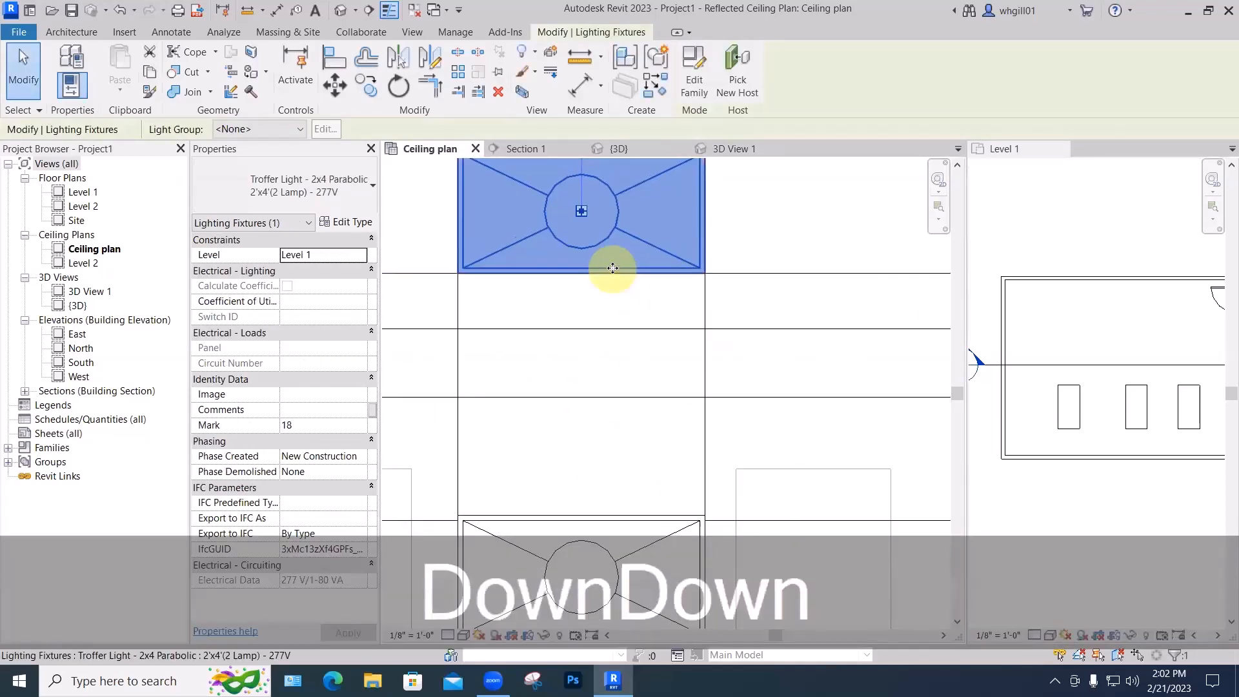
{"action": "left_click", "coordinate": [629, 520]}
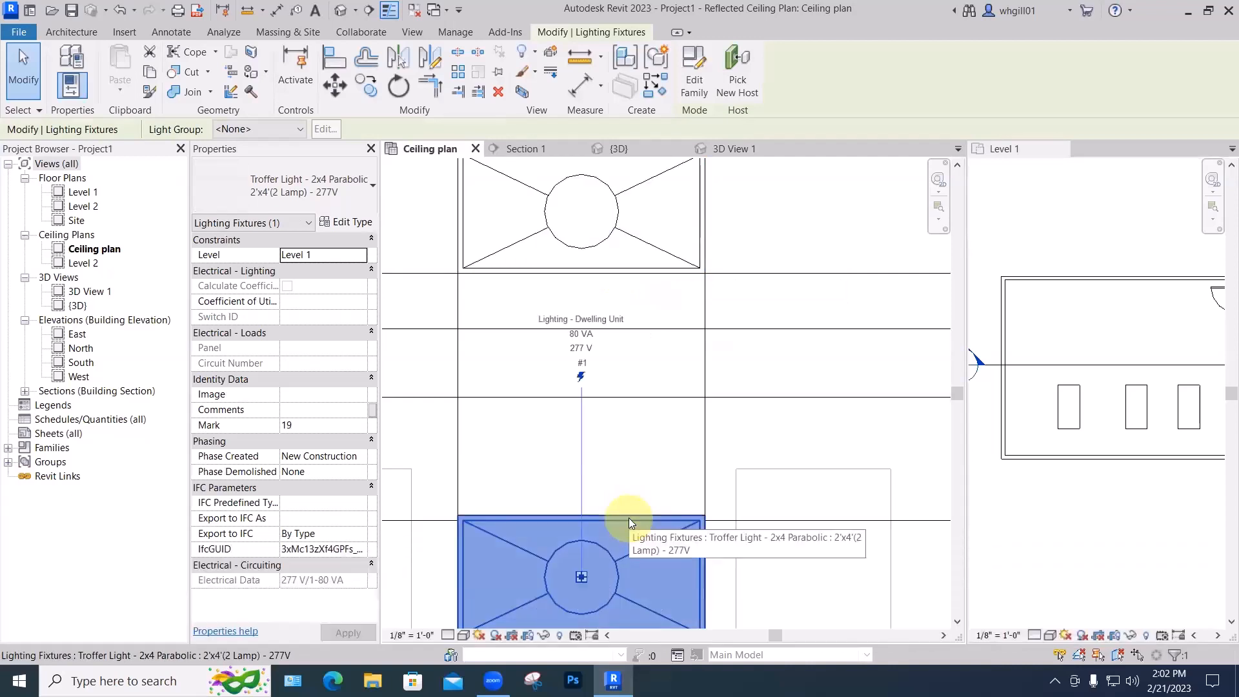
{"action": "key", "text": "Down"}
{"action": "key", "text": "Down"}
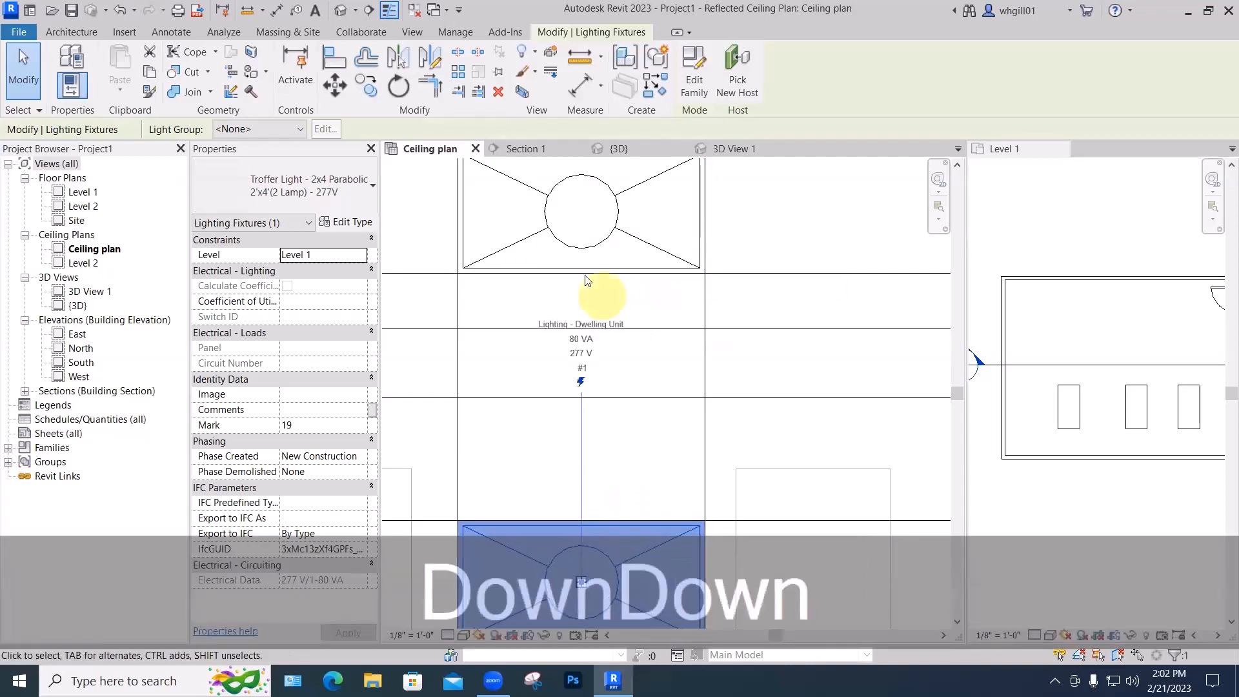
Enlarge the crop region of 3D View 1 upward and to the right to show more of the ceiling and troffers.
{"action": "left_click", "coordinate": [735, 142]}
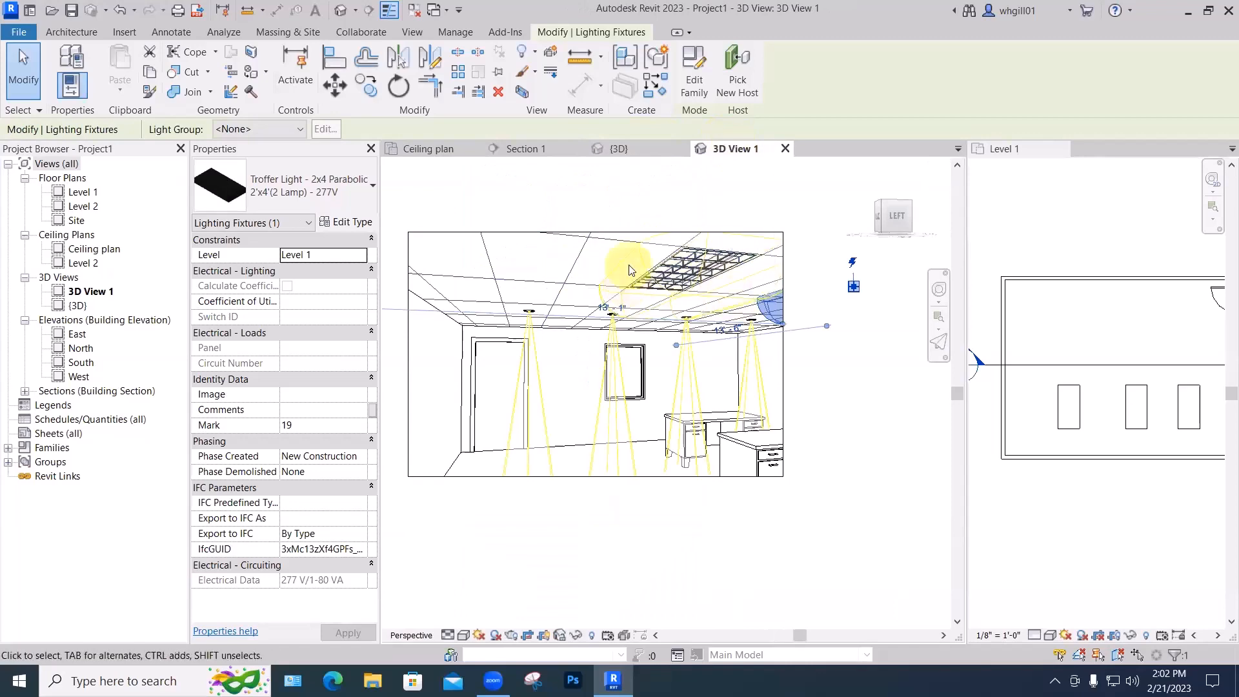
{"action": "scroll", "coordinate": [630, 271], "scroll_direction": "up", "scroll_amount": 3}
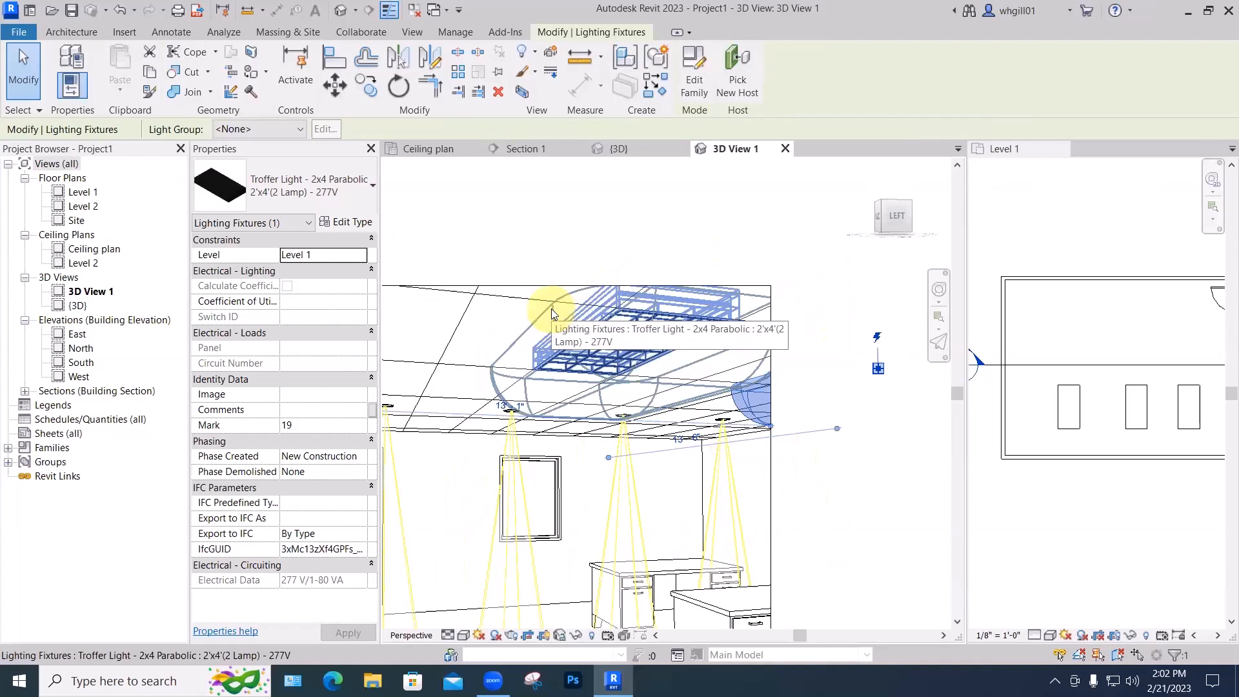
{"action": "scroll", "coordinate": [557, 310], "scroll_direction": "down", "scroll_amount": 1}
{"action": "left_click", "coordinate": [495, 287]}
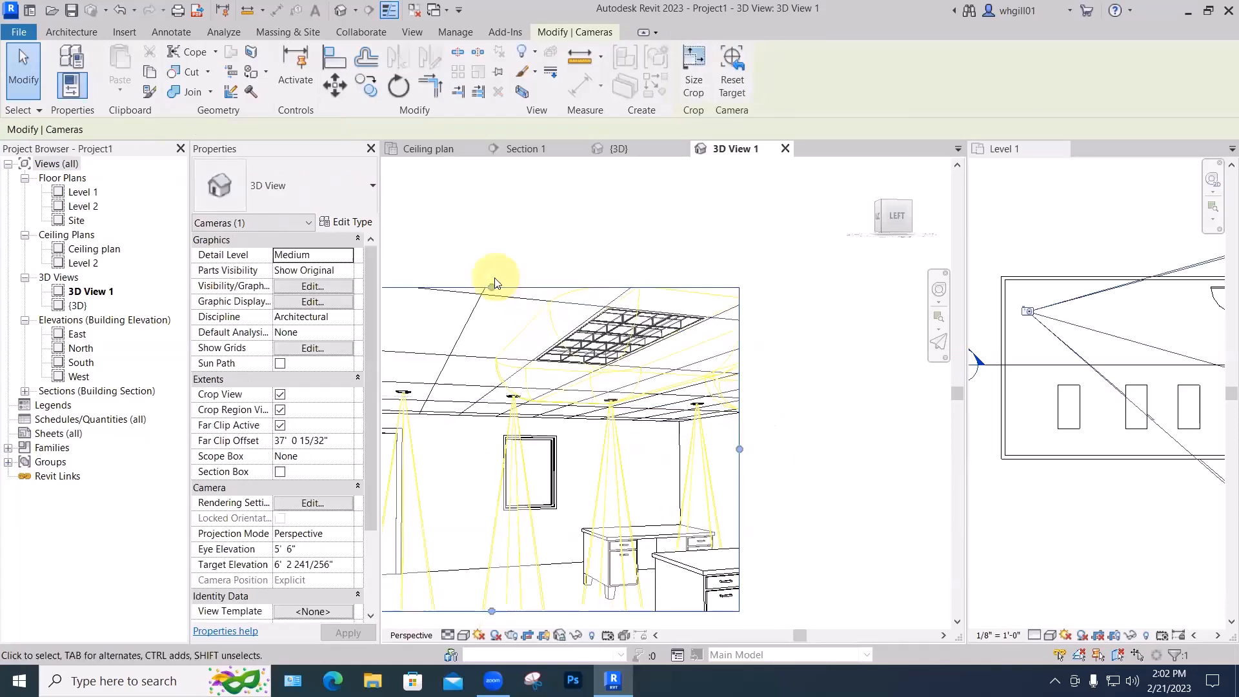
{"action": "left_click_drag", "start_coordinate": [492, 286], "coordinate": [493, 249]}
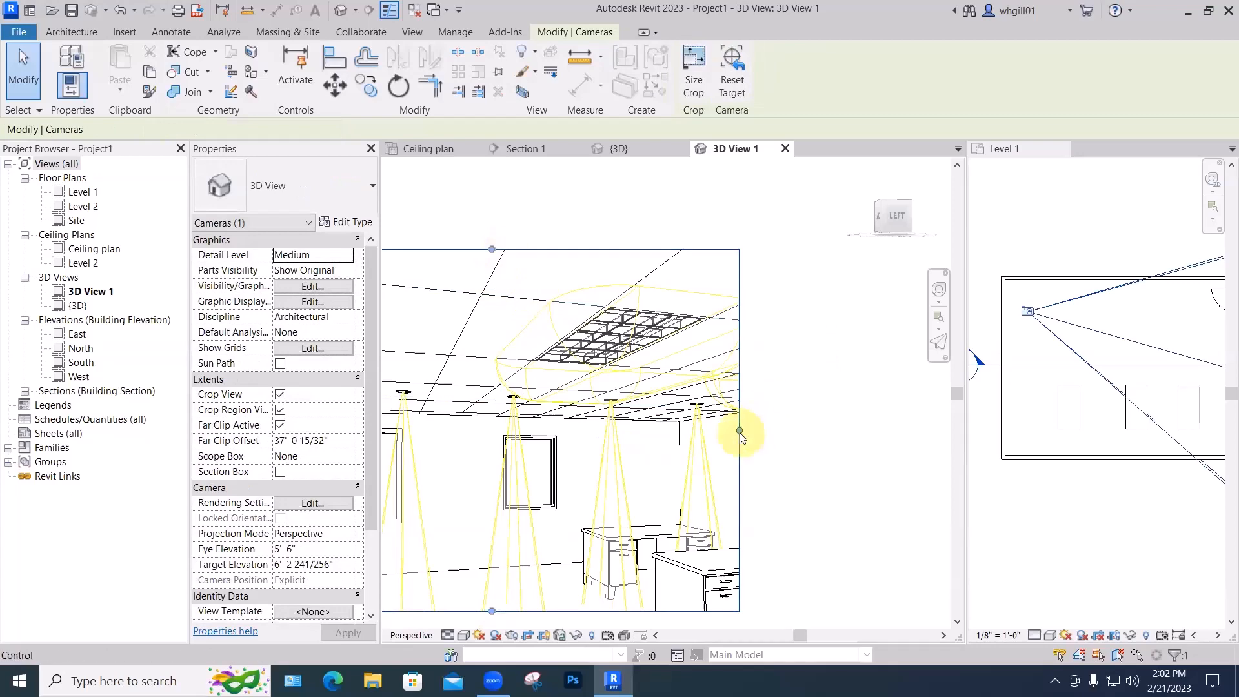
{"action": "left_click_drag", "start_coordinate": [740, 431], "coordinate": [865, 430]}
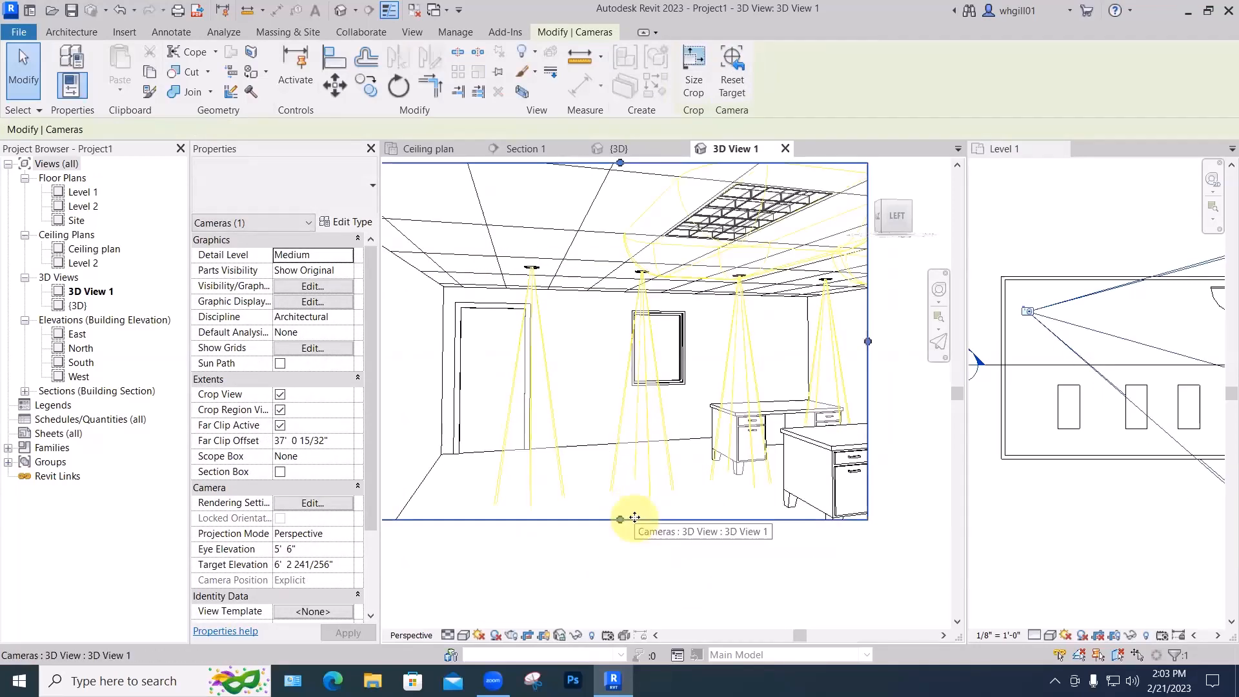
Render 3D View 1 at Draft quality with the Interior: Artificial only scheme, and close the rendering settings.
{"action": "key", "text": "r"}
{"action": "key", "text": "r"}
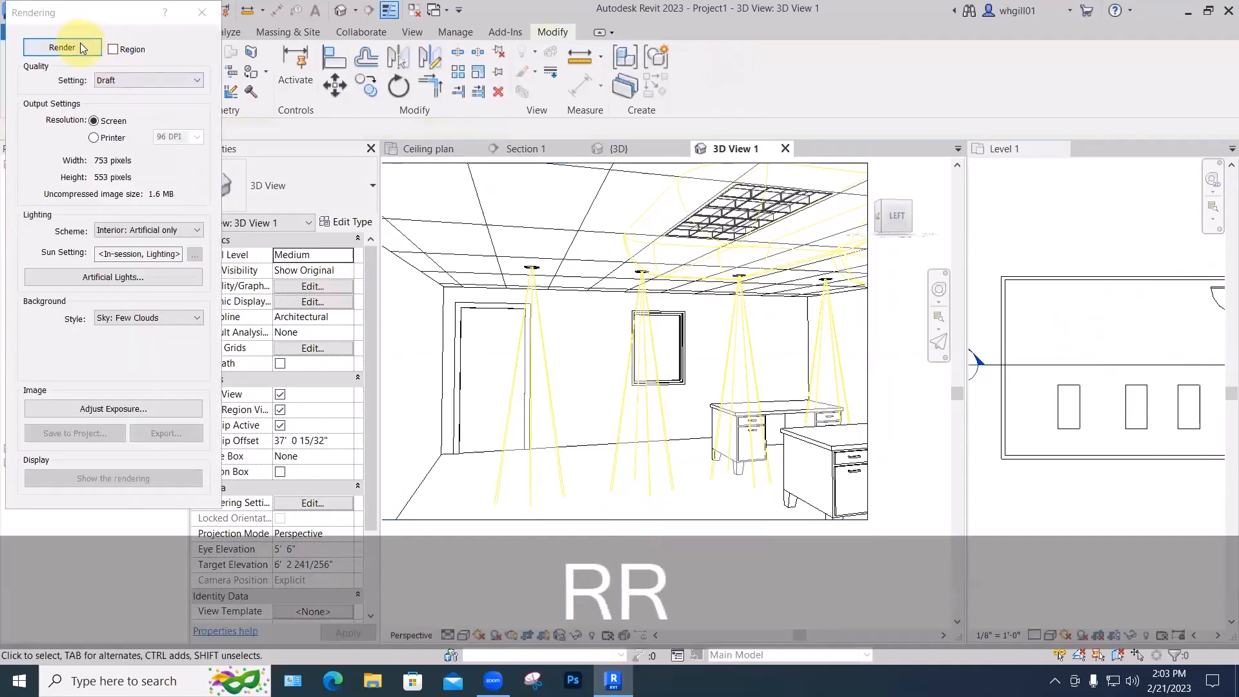
{"action": "left_click", "coordinate": [62, 47]}
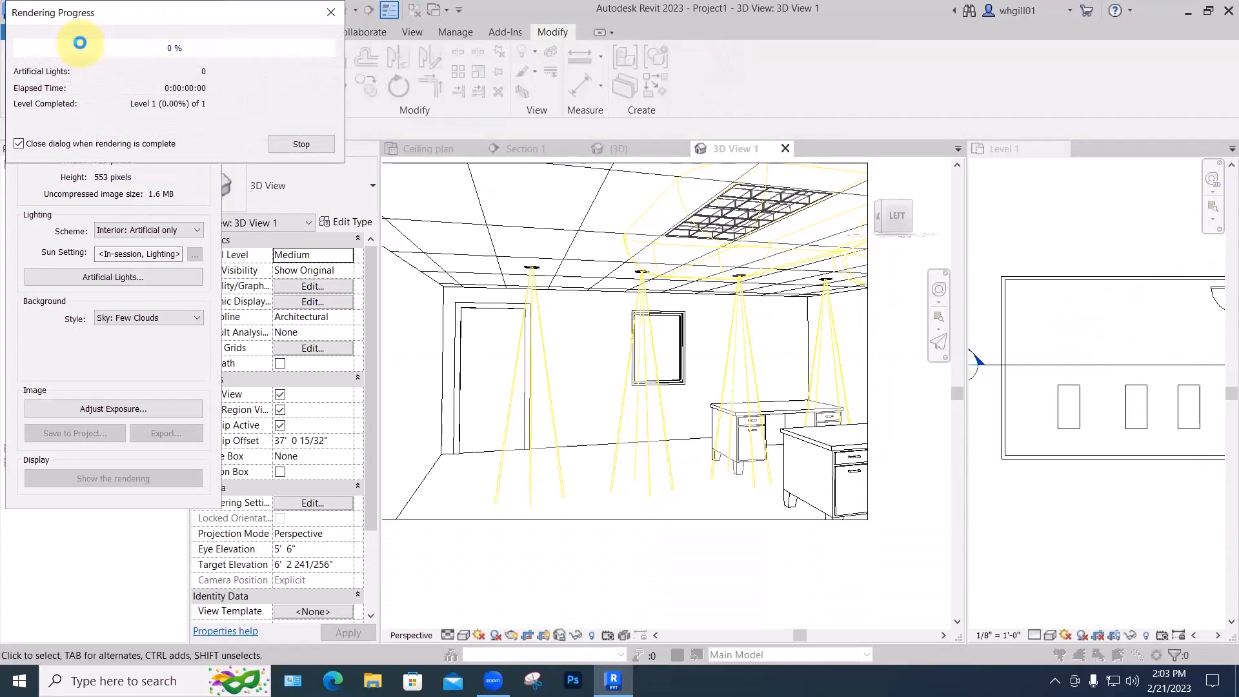
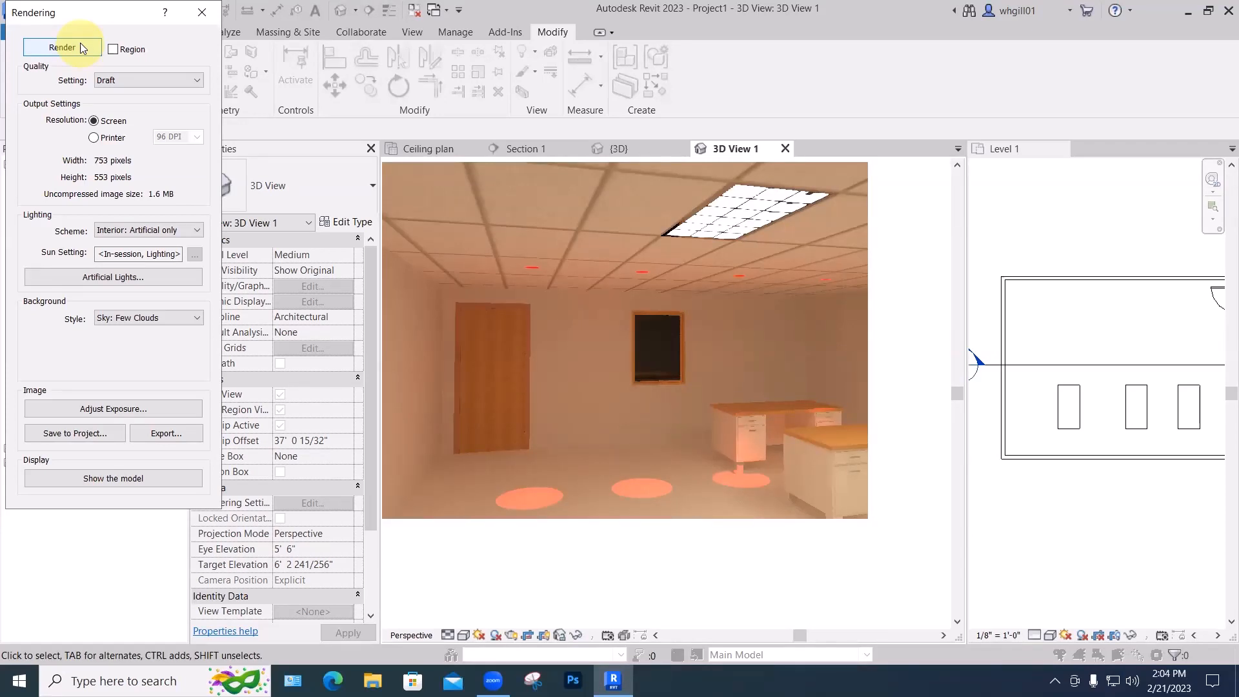
{"action": "left_click", "coordinate": [197, 12]}
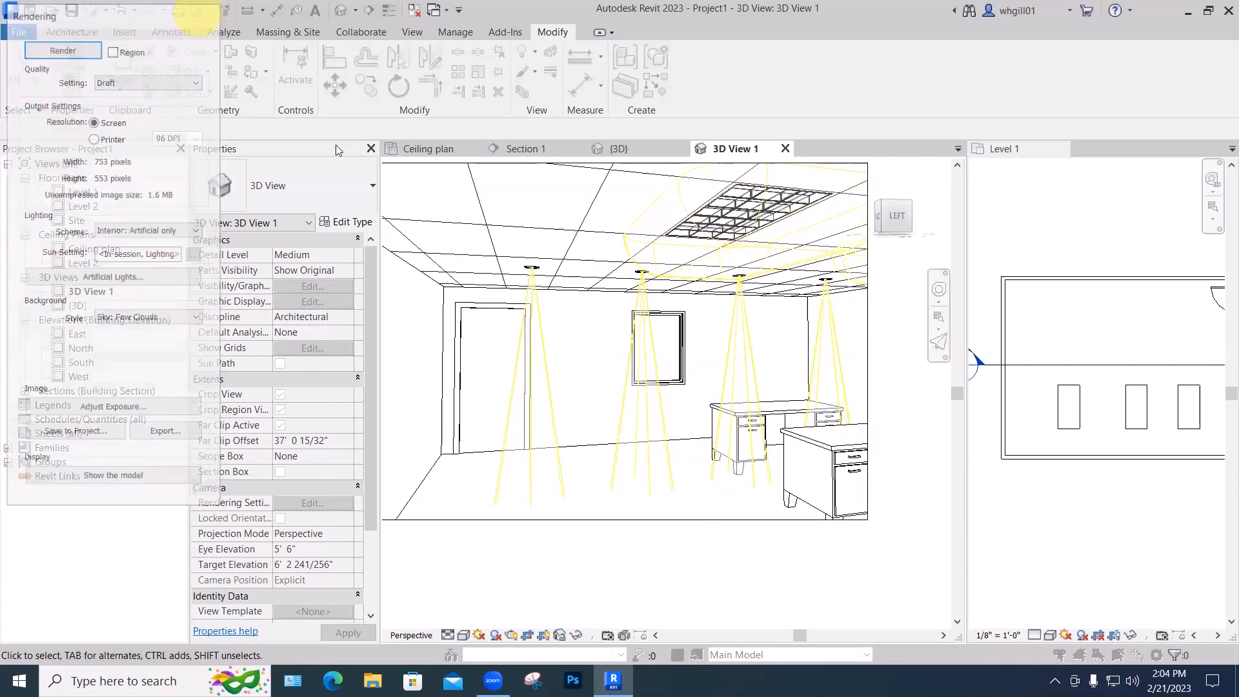
In the Ceiling plan, move both troffers one ceiling tile toward the downlights, shifting the upper troffer one tile up as well.
{"action": "double_click", "coordinate": [94, 249]}
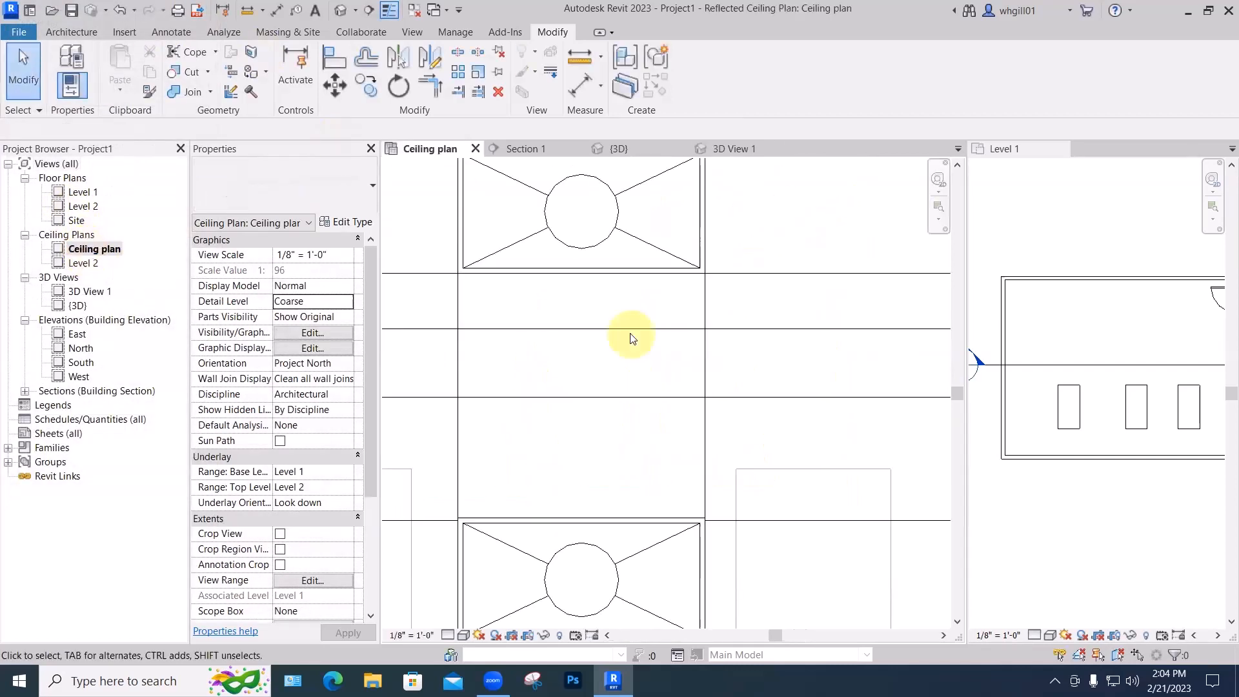
{"action": "scroll", "coordinate": [630, 337], "scroll_direction": "down", "scroll_amount": 5}
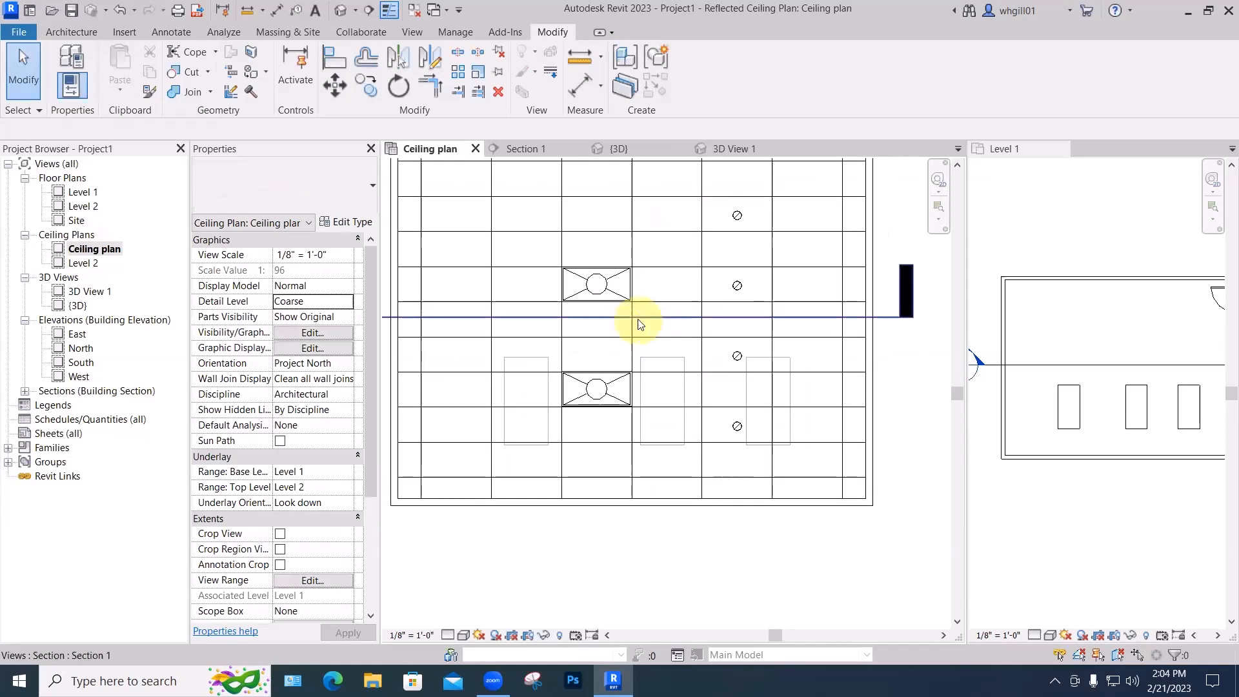
{"action": "middle_click_drag", "start_coordinate": [635, 318], "coordinate": [669, 366]}
{"action": "left_click_drag", "start_coordinate": [649, 323], "coordinate": [715, 288]}
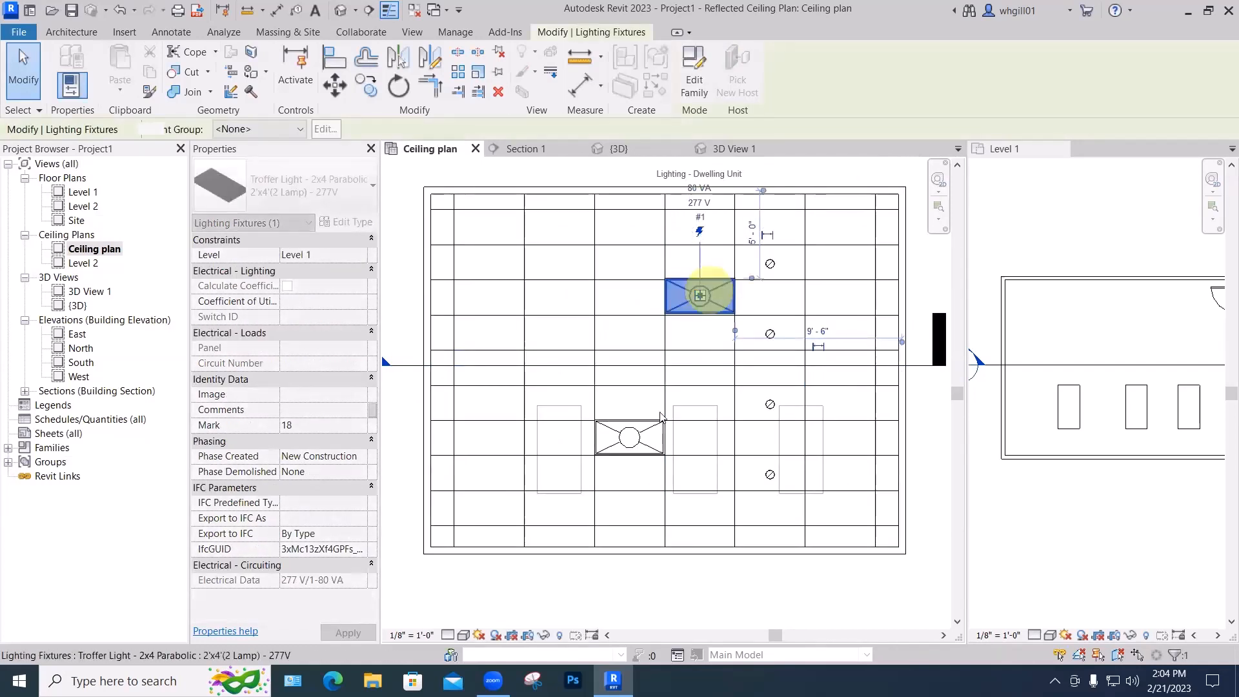
{"action": "left_click_drag", "start_coordinate": [654, 428], "coordinate": [723, 427]}
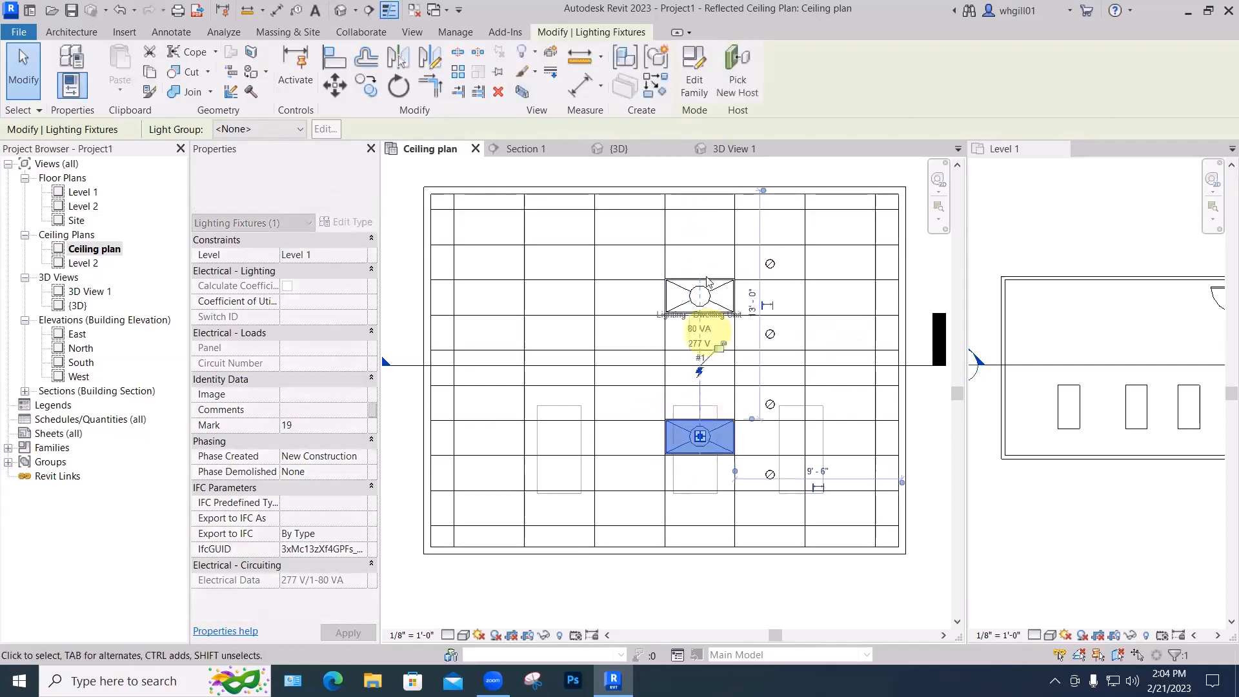
{"action": "scroll", "coordinate": [703, 400], "scroll_direction": "up", "scroll_amount": 1}
{"action": "left_click_drag", "start_coordinate": [706, 276], "coordinate": [707, 277]}
{"action": "scroll", "coordinate": [706, 278], "scroll_direction": "down", "scroll_amount": 1}
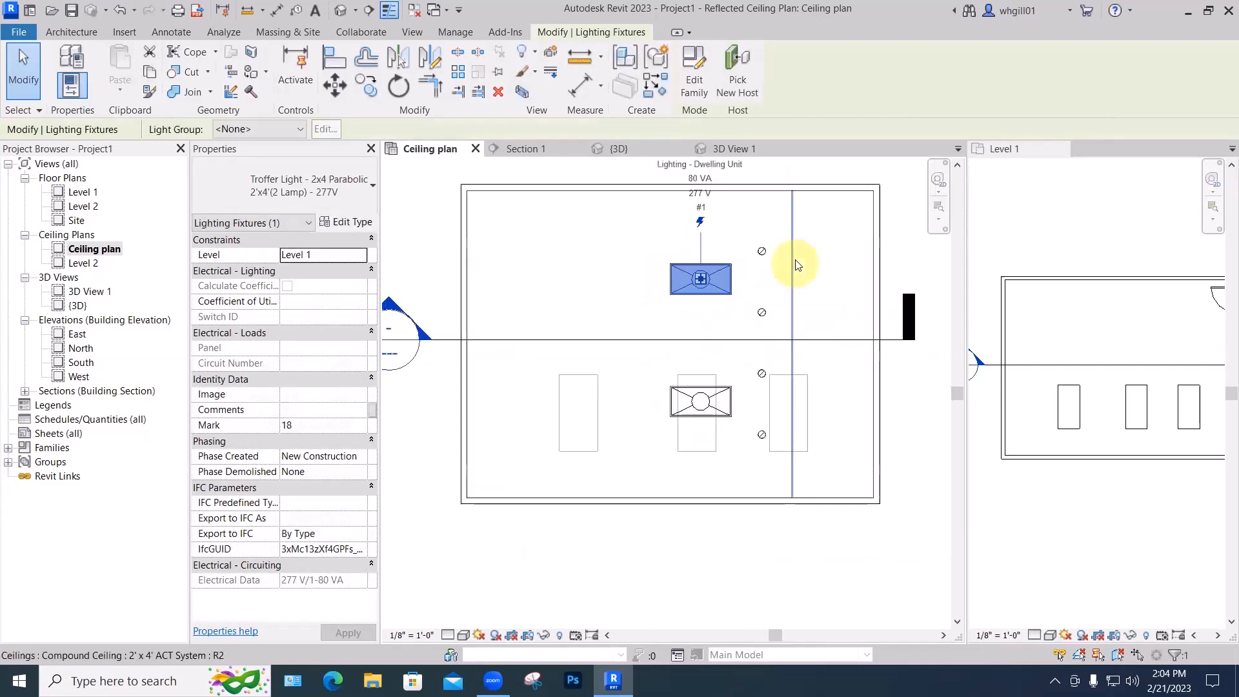
Move the row of four downlights together one ceiling tile farther away from the troffers.
{"action": "left_click_drag", "start_coordinate": [751, 217], "coordinate": [755, 259]}
{"action": "left_click_drag", "start_coordinate": [772, 437], "coordinate": [784, 459]}
{"action": "left_click_drag", "start_coordinate": [760, 378], "coordinate": [823, 374]}
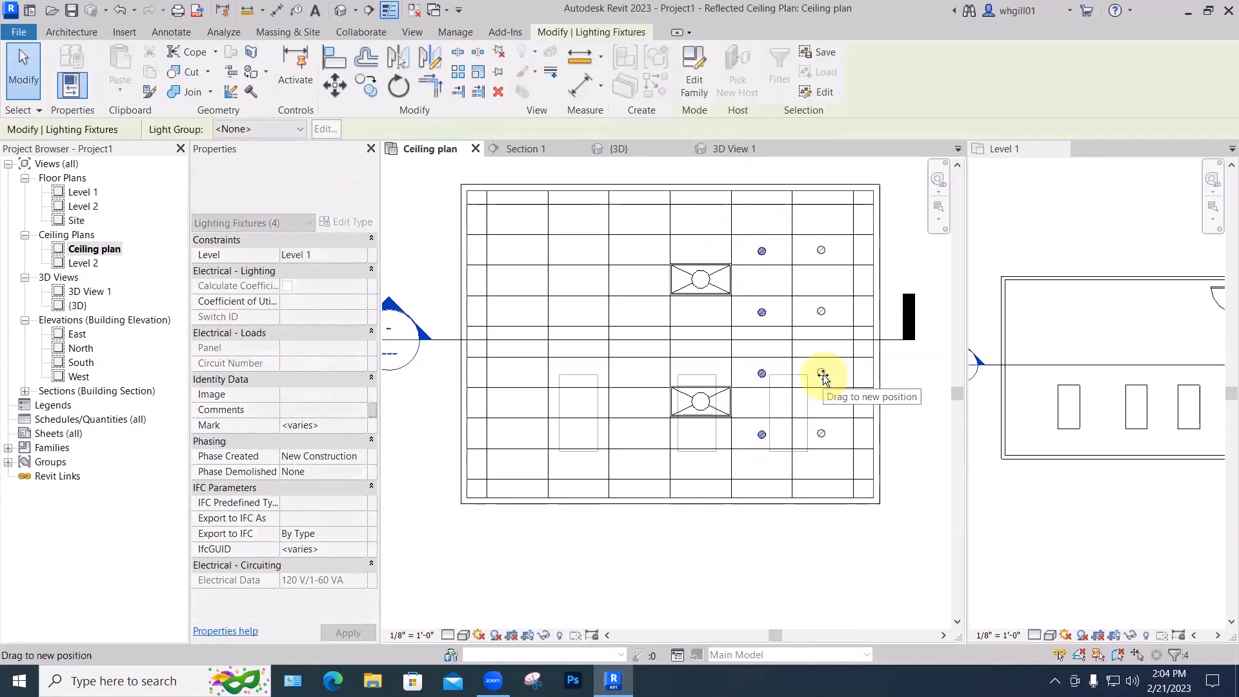
{"action": "left_click", "coordinate": [919, 392]}
{"action": "scroll", "coordinate": [799, 388], "scroll_direction": "up", "scroll_amount": 2}
{"action": "mouse_move", "coordinate": [799, 387]}
{"action": "middle_mouse_down"}
{"action": "mouse_move", "coordinate": [739, 405]}
{"action": "mouse_move", "coordinate": [747, 396]}
{"action": "middle_mouse_up"}
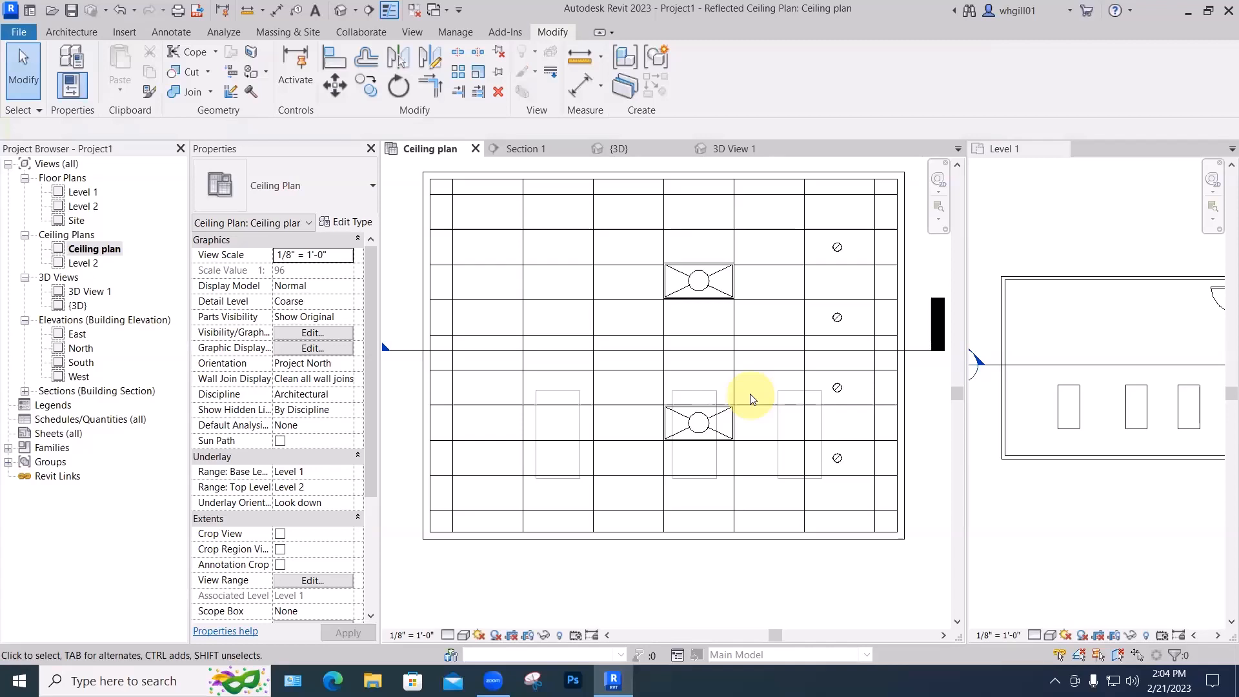
Nudge the upper troffer vertically to line it up with its ceiling grid cell.
{"action": "scroll", "coordinate": [723, 323], "scroll_direction": "up", "scroll_amount": 3}
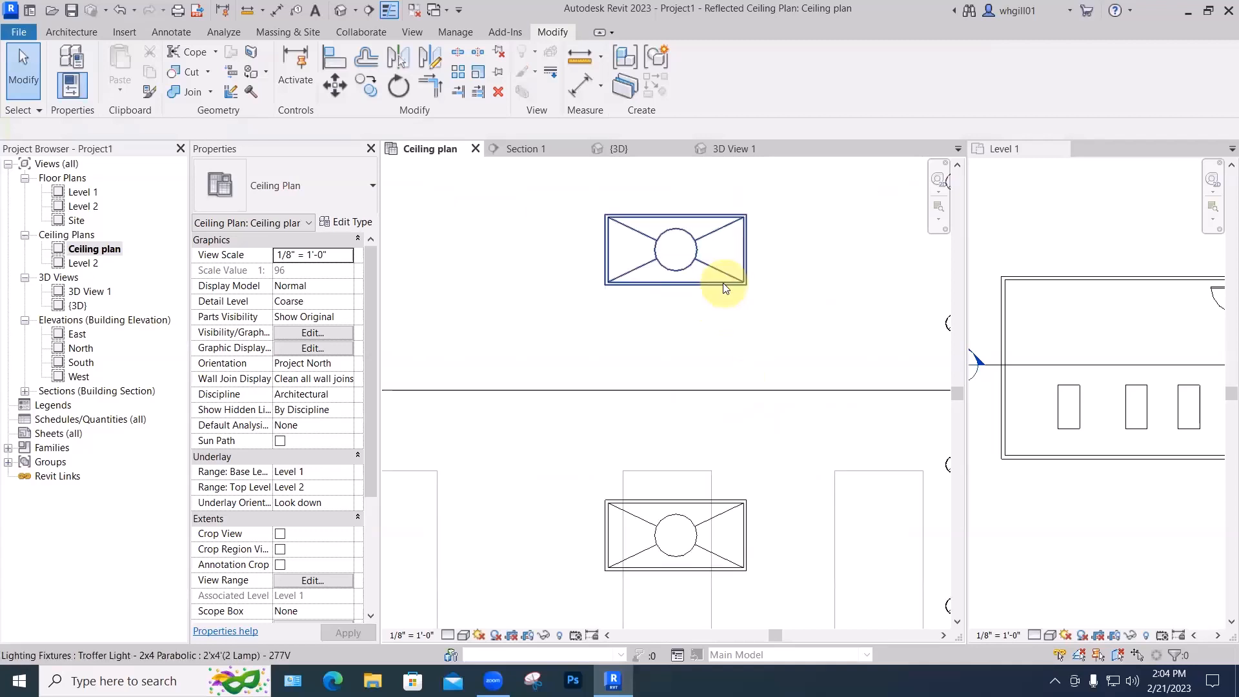
{"action": "left_click", "coordinate": [724, 282]}
{"action": "key", "text": "Down"}
{"action": "key", "text": "Down"}
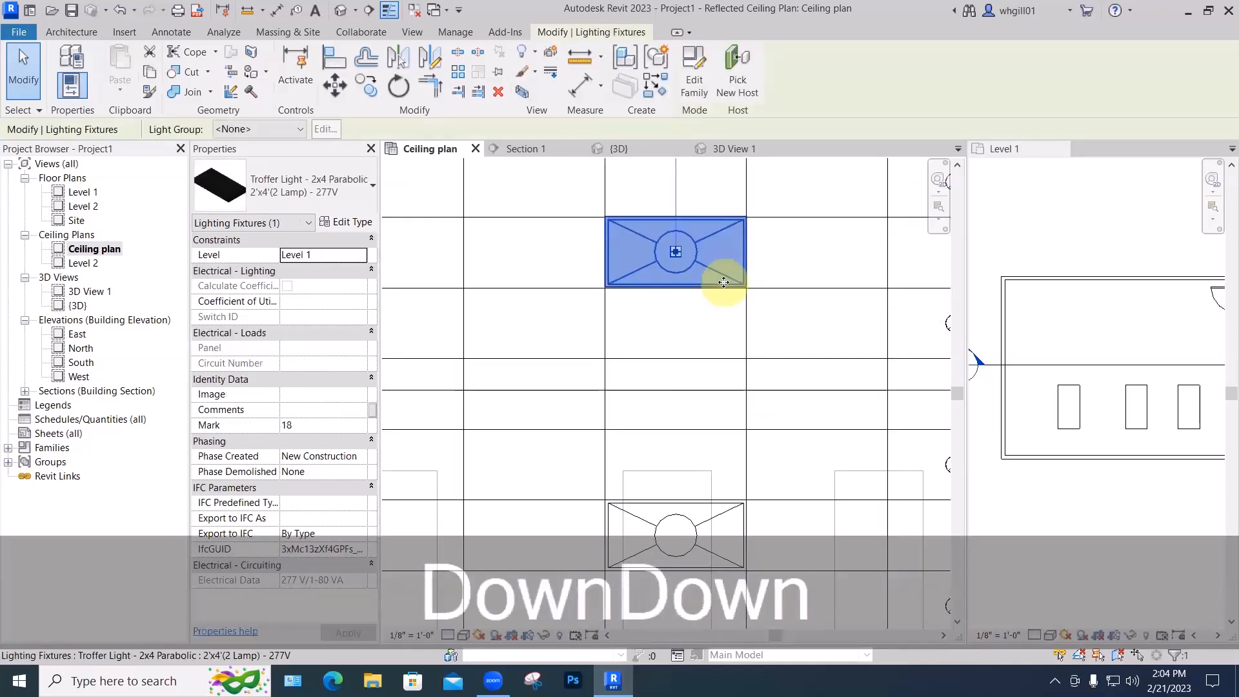
{"action": "scroll", "coordinate": [759, 274], "scroll_direction": "up", "scroll_amount": 2}
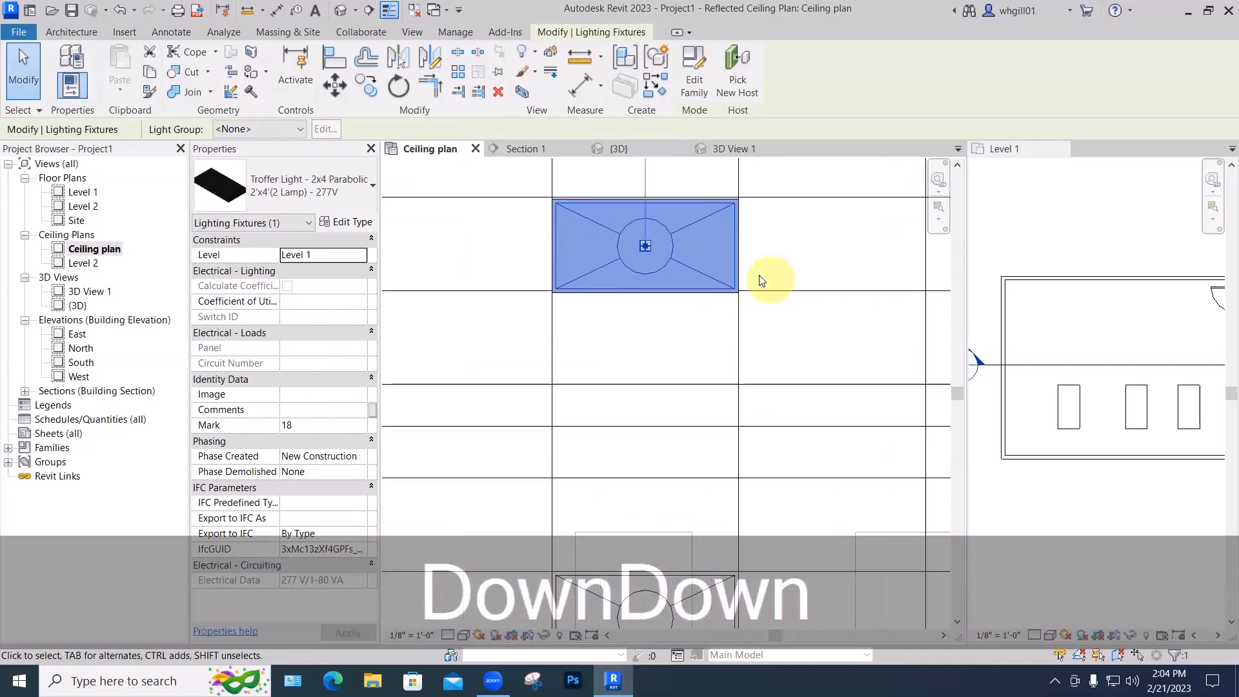
{"action": "key", "text": "Up"}
{"action": "left_click", "coordinate": [830, 348]}
{"action": "scroll", "coordinate": [830, 343], "scroll_direction": "down", "scroll_amount": 5}
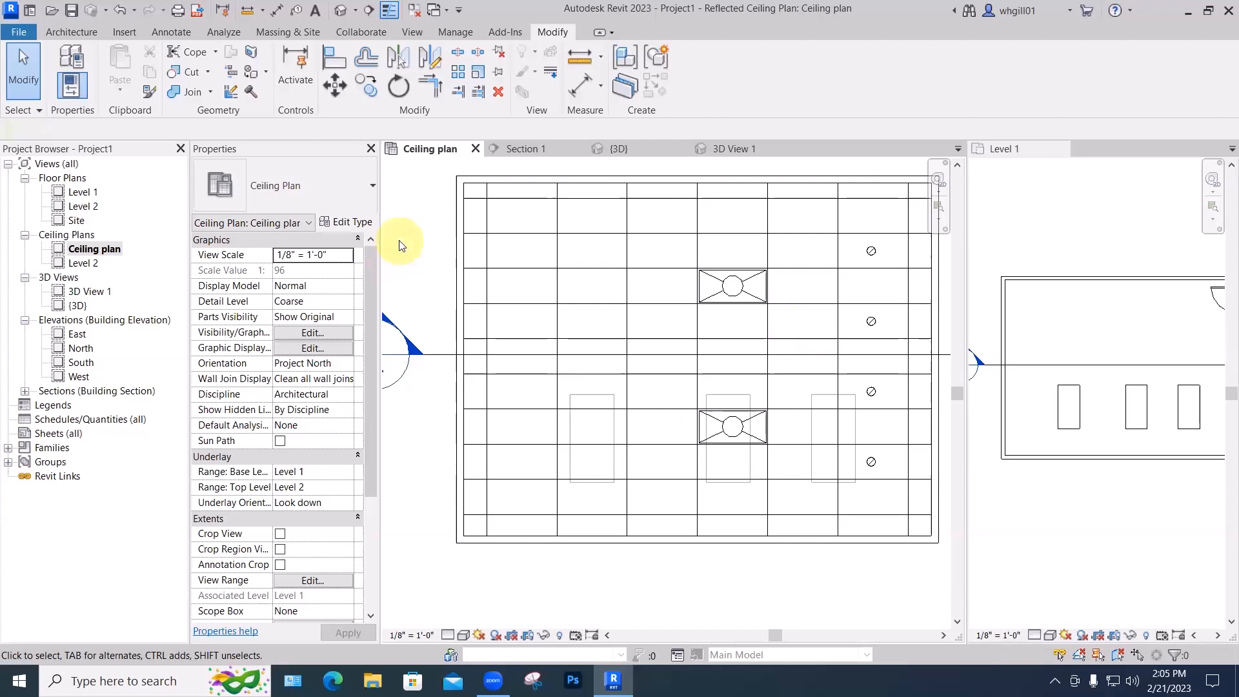
{"action": "key", "text": "r"}
{"action": "key", "text": "r"}
{"action": "key", "text": "Return"}
{"action": "key", "text": "Escape"}
{"action": "key", "text": "Escape"}
{"action": "key", "text": "r"}
{"action": "key", "text": "r"}
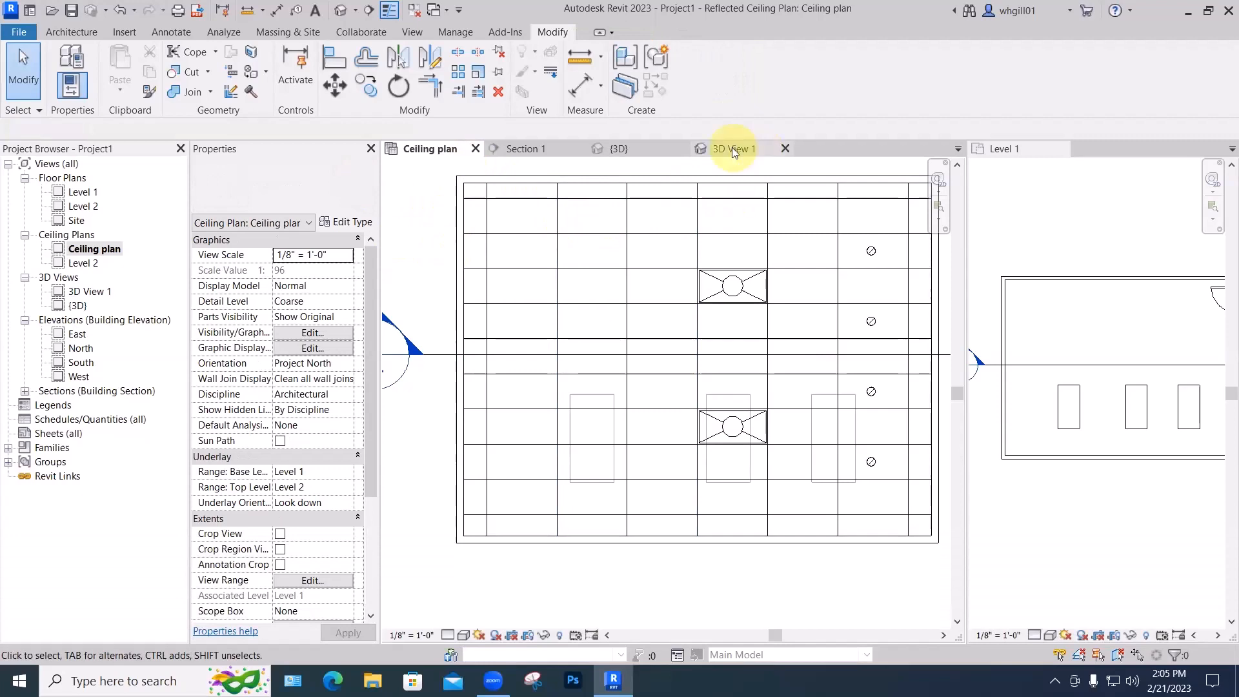
Open the rendering settings for 3D View 1 with the Interior: Artificial only scheme and bring up its artificial lights list.
{"action": "left_click", "coordinate": [733, 149]}
{"action": "key", "text": "r"}
{"action": "key", "text": "r"}
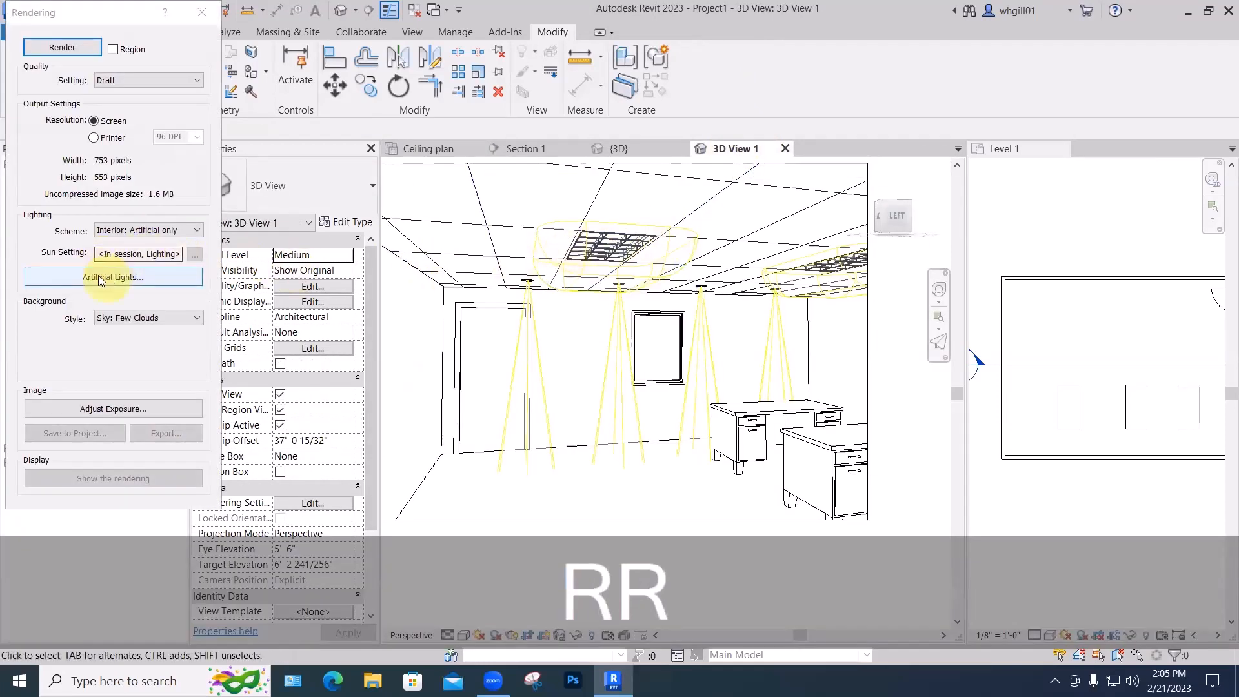
{"action": "left_click", "coordinate": [195, 230]}
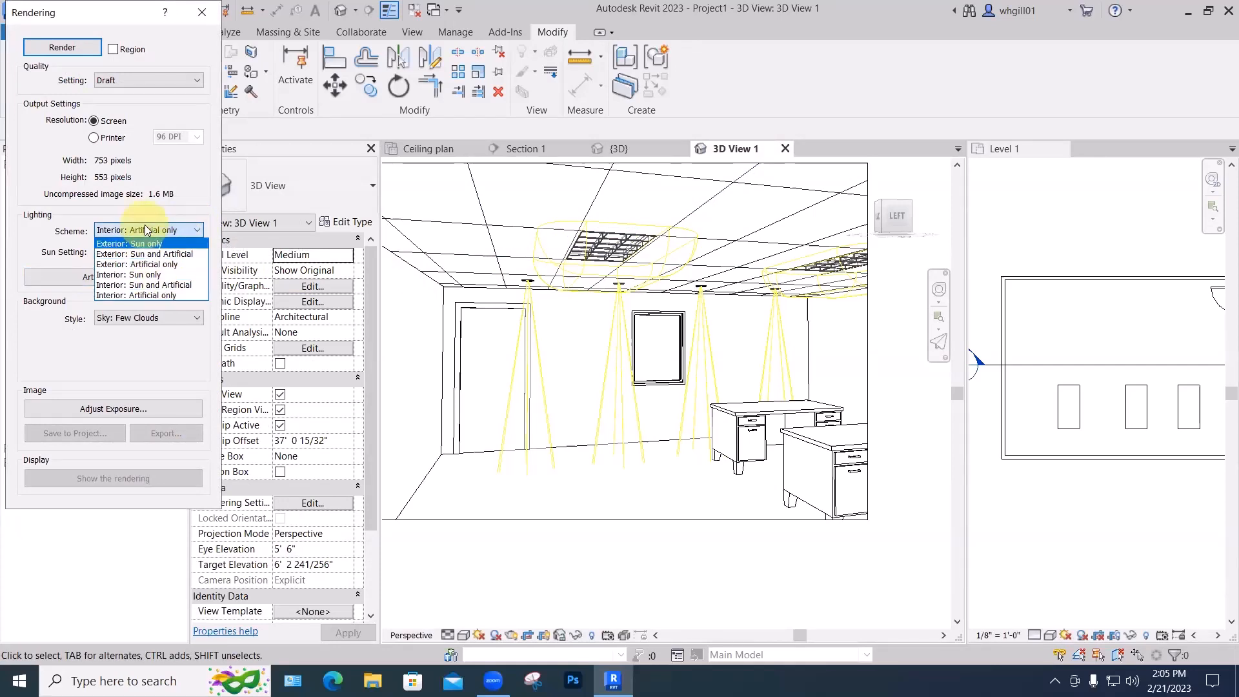
{"action": "left_click", "coordinate": [67, 276]}
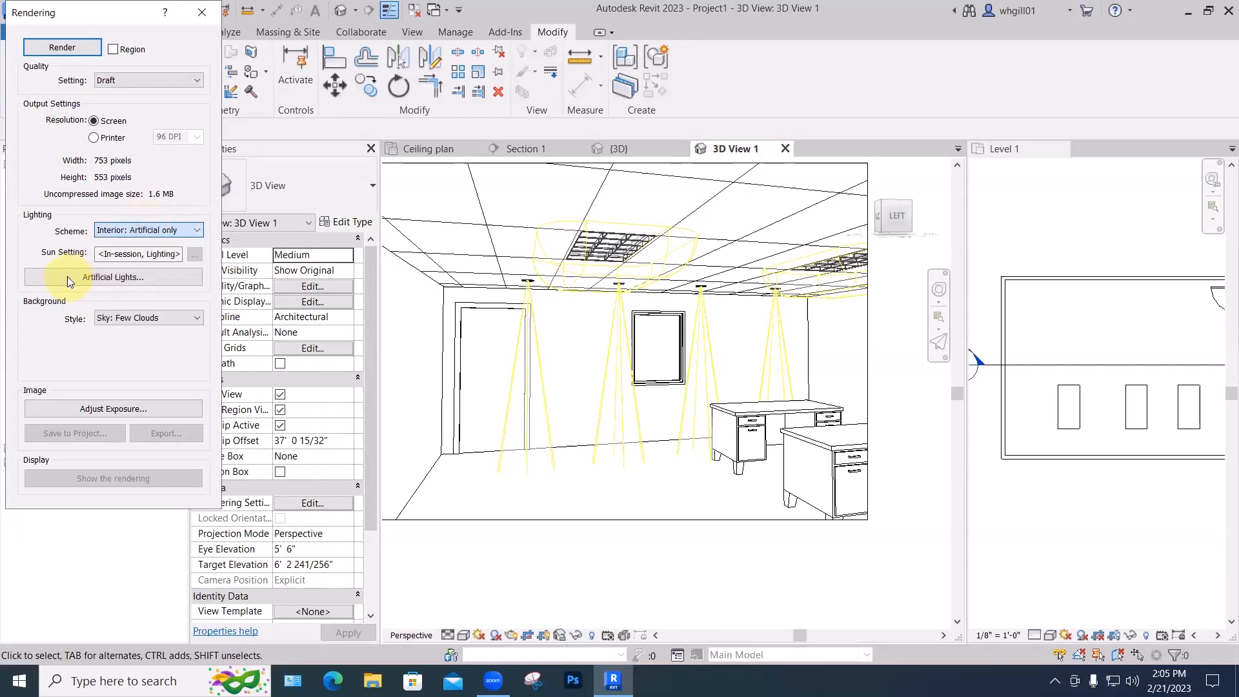
{"action": "left_click", "coordinate": [79, 274]}
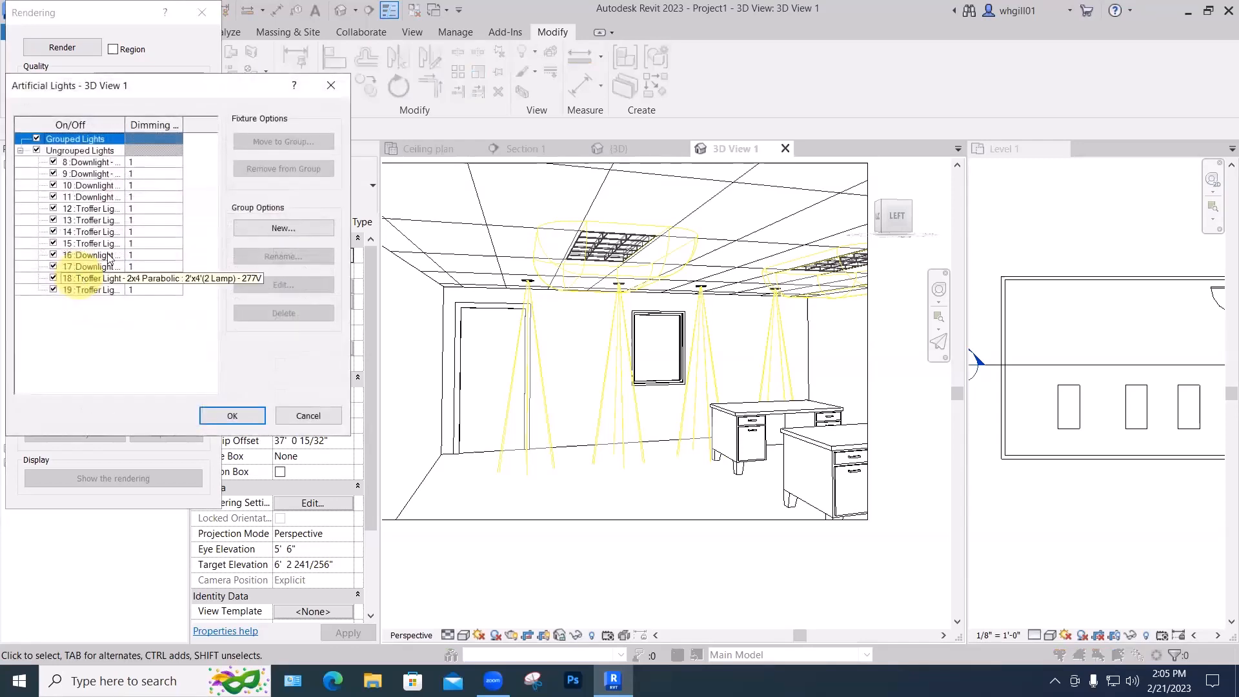
Create a new light group named "Red spots" in the artificial lights list of 3D View 1.
{"action": "left_click_drag", "start_coordinate": [204, 87], "coordinate": [570, 75]}
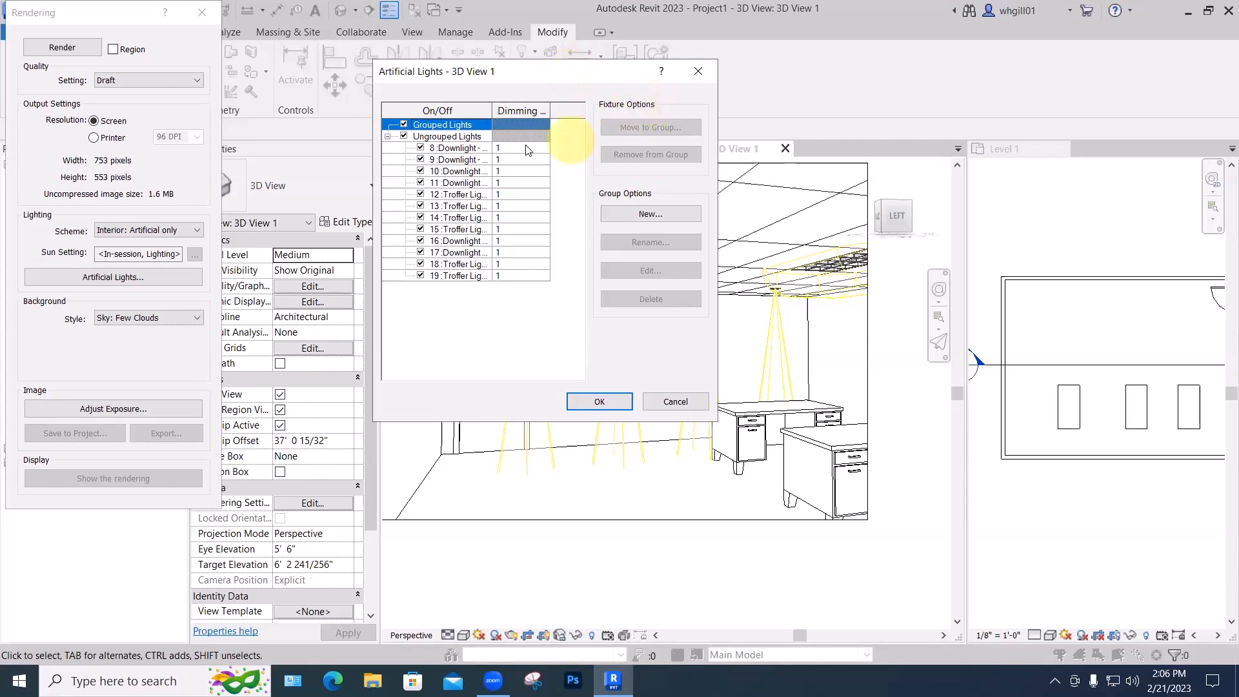
{"action": "left_click", "coordinate": [642, 212]}
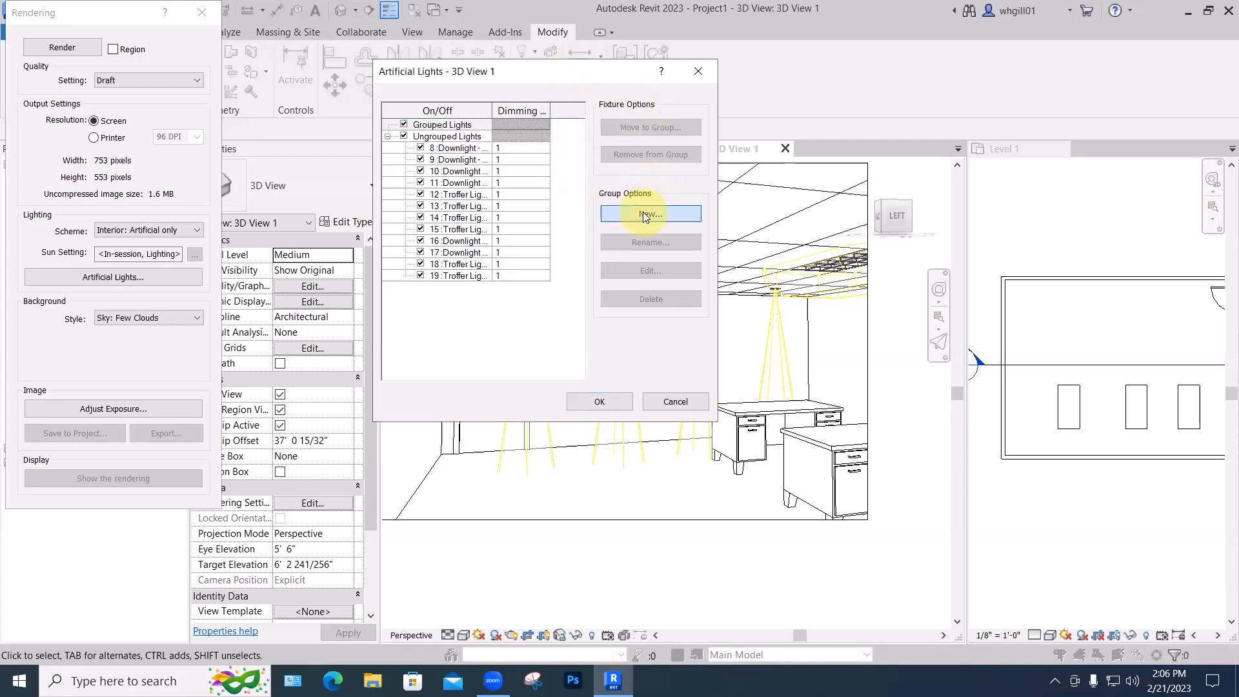
{"action": "type", "text": "R"}
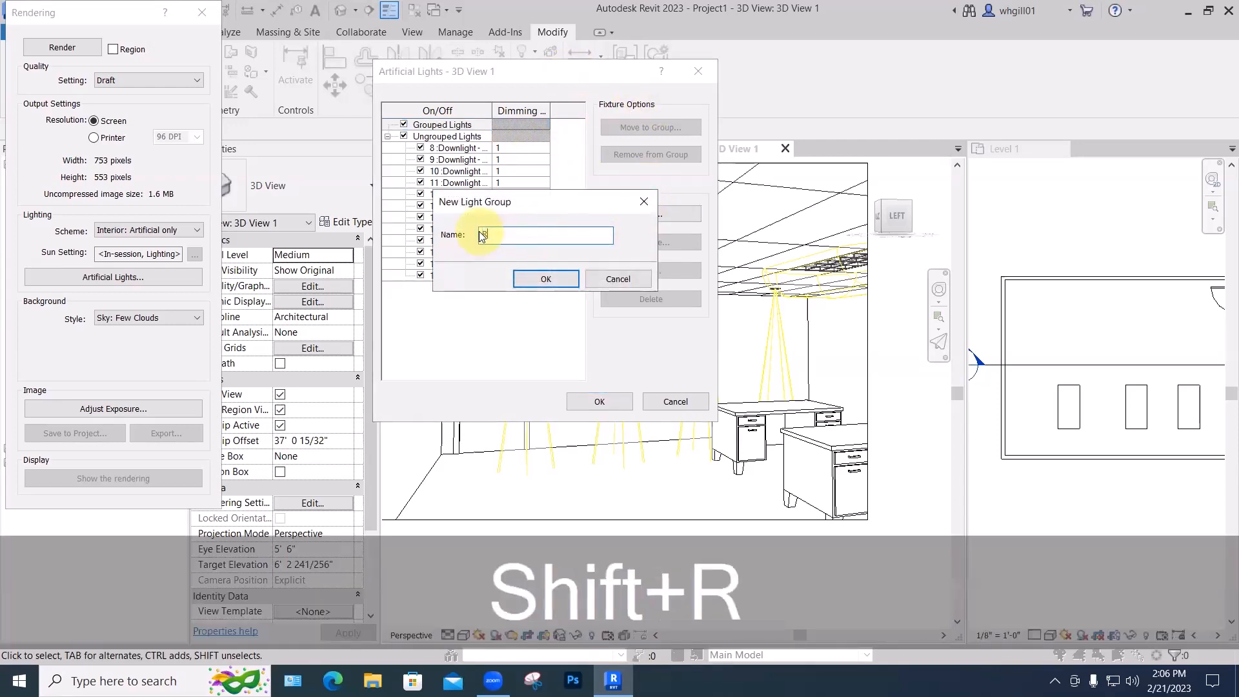
{"action": "type", "text": "ed spots"}
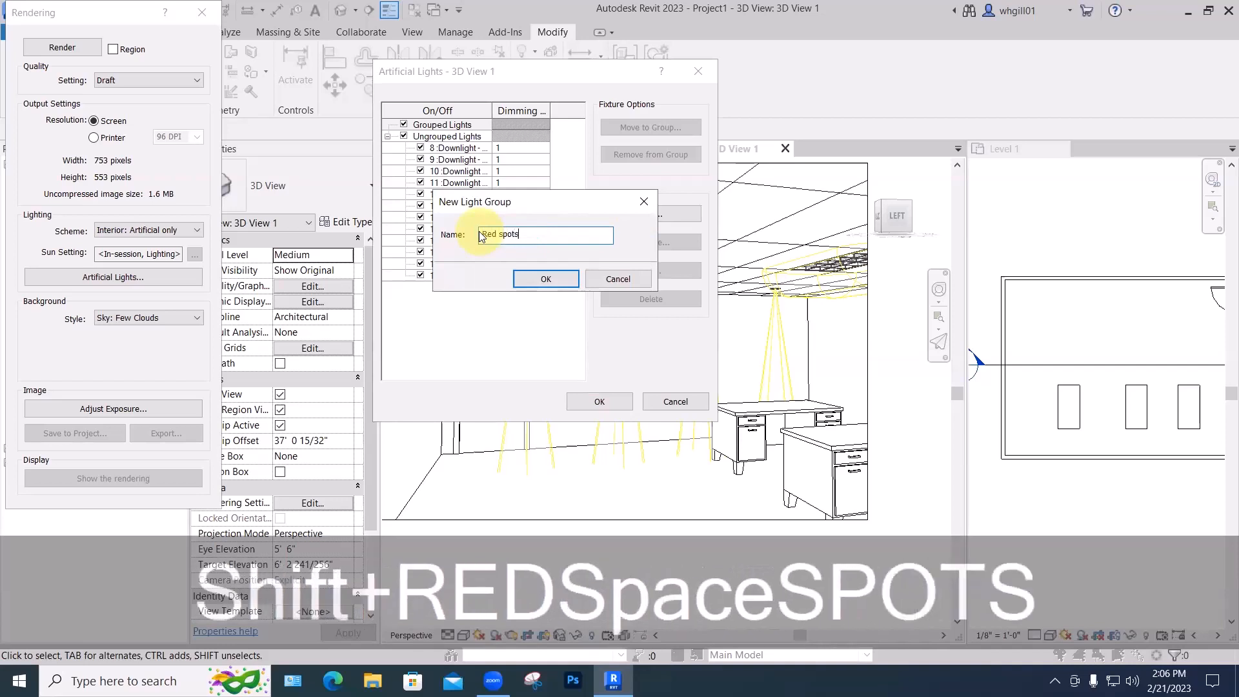
{"action": "key", "text": "Return"}
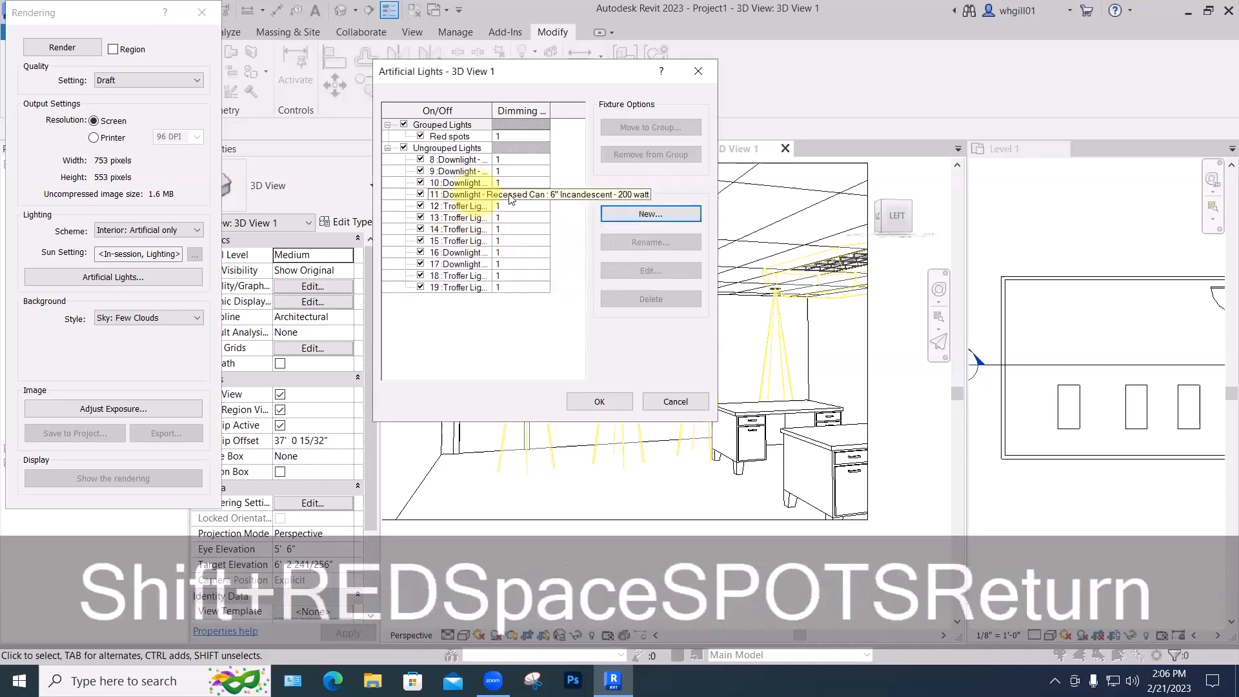
Edit the Red spots group to include the four downlights along the back wall and finish the group.
{"action": "left_click", "coordinate": [454, 163]}
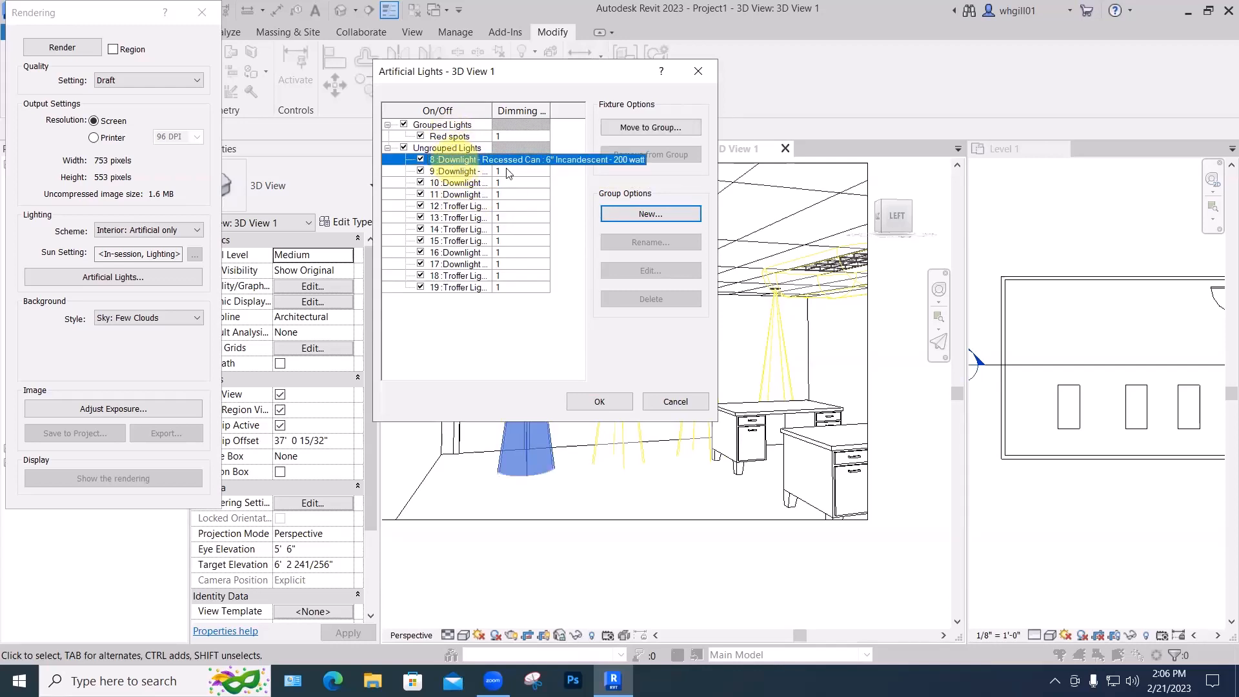
{"action": "left_click_drag", "start_coordinate": [617, 80], "coordinate": [1094, 50]}
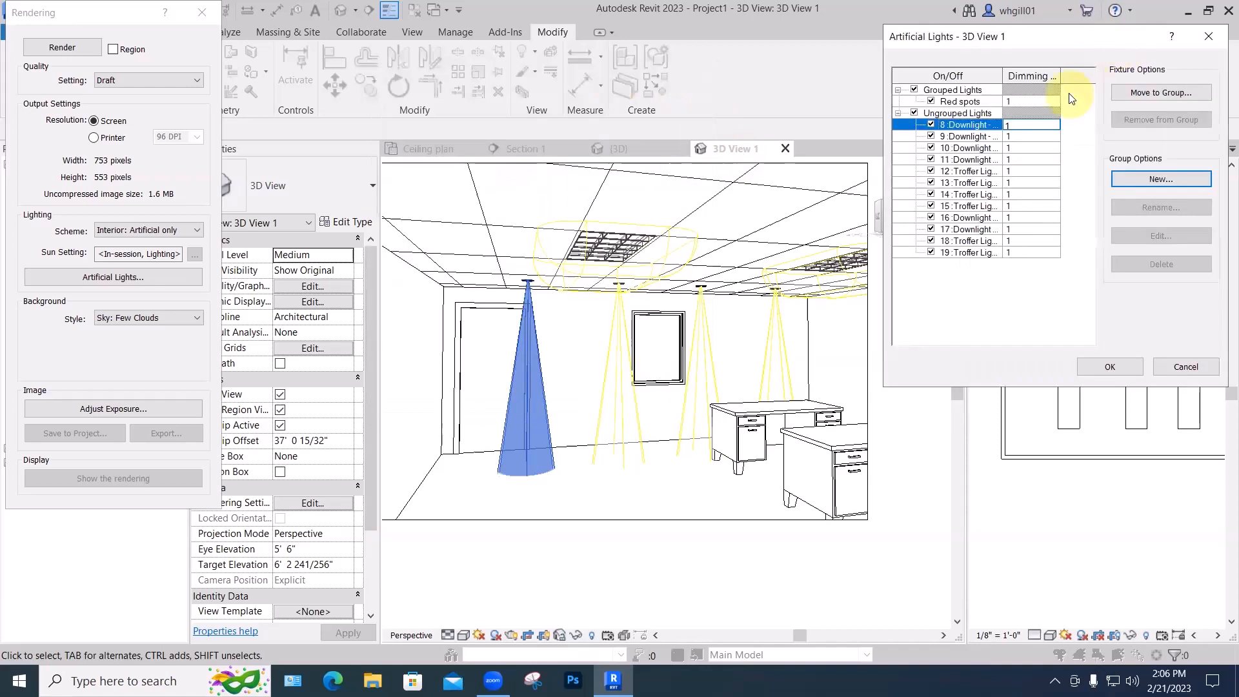
{"action": "left_click", "coordinate": [961, 103]}
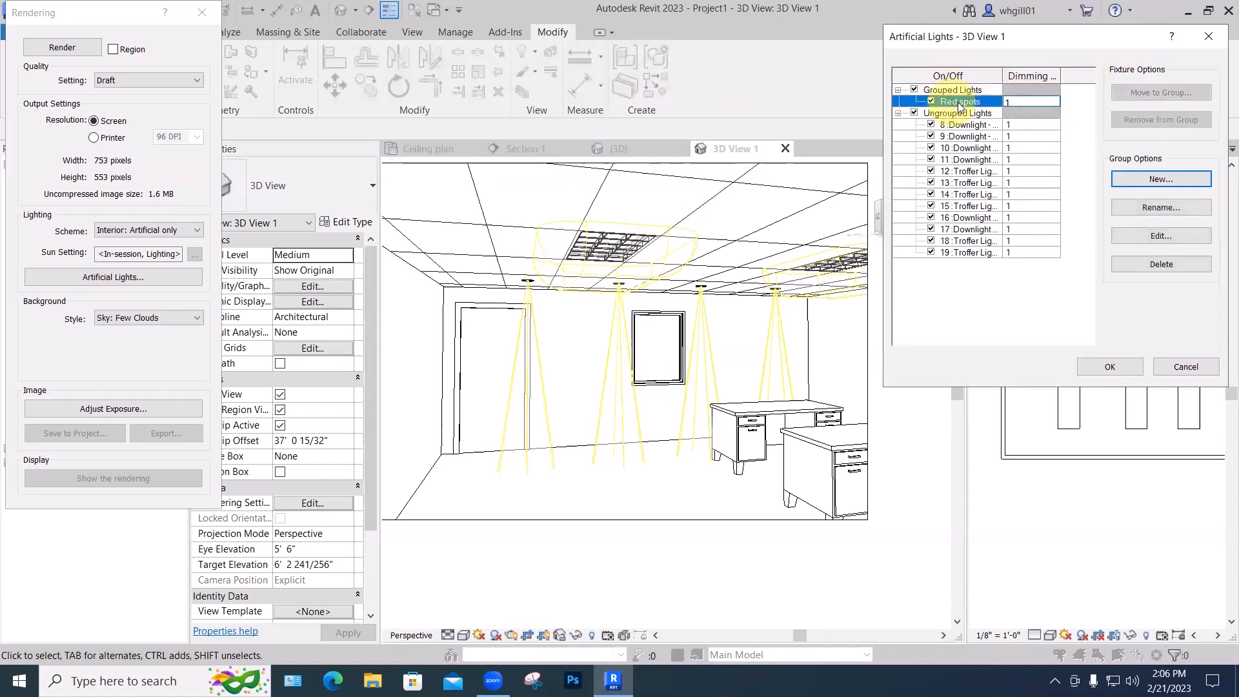
{"action": "left_click", "coordinate": [1150, 234]}
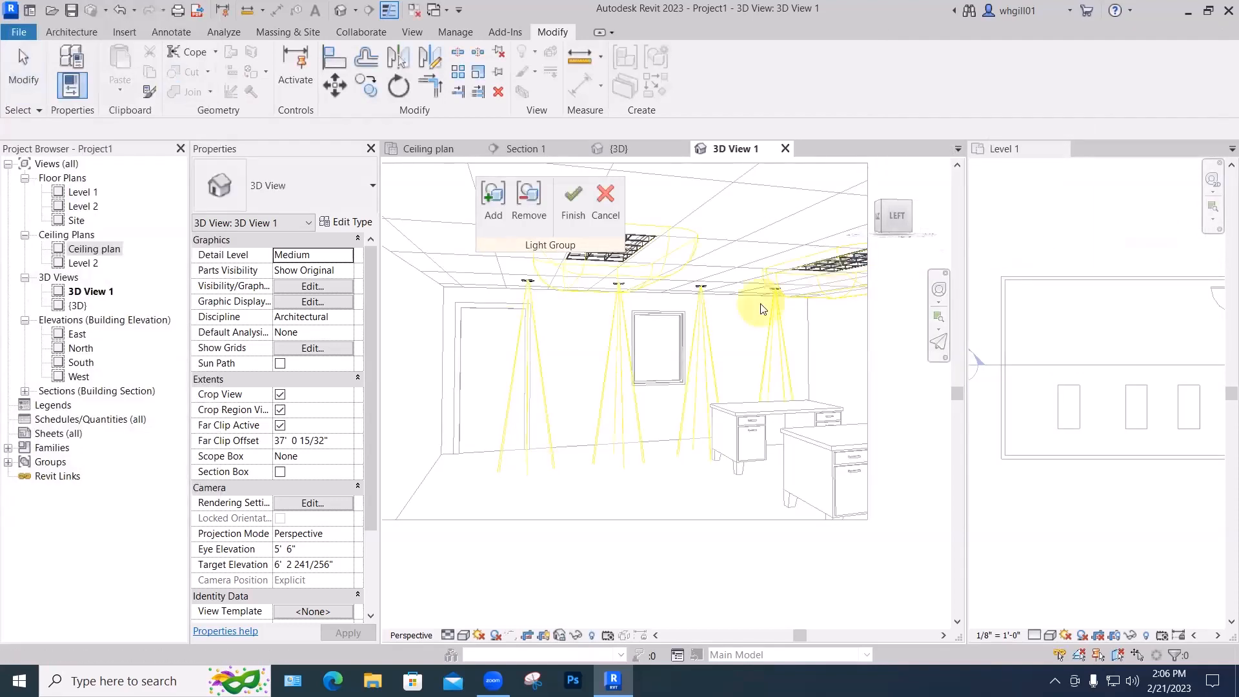
{"action": "left_click", "coordinate": [774, 292]}
{"action": "left_click", "coordinate": [697, 283]}
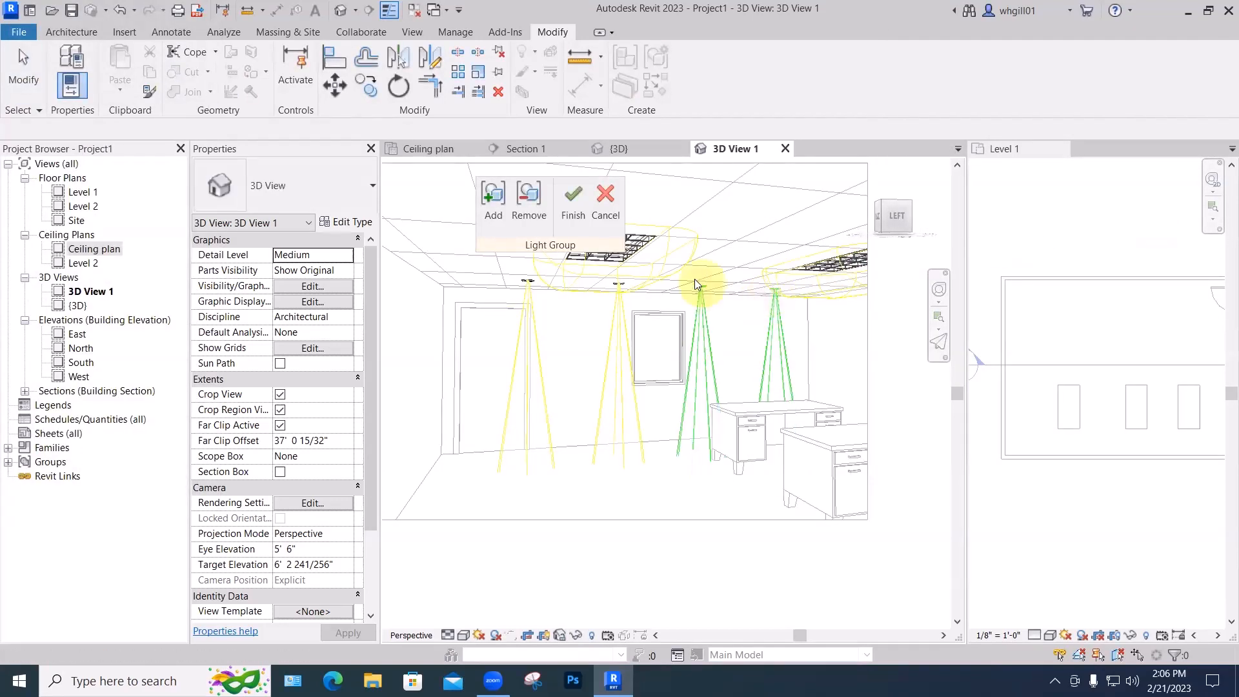
{"action": "left_click", "coordinate": [613, 301]}
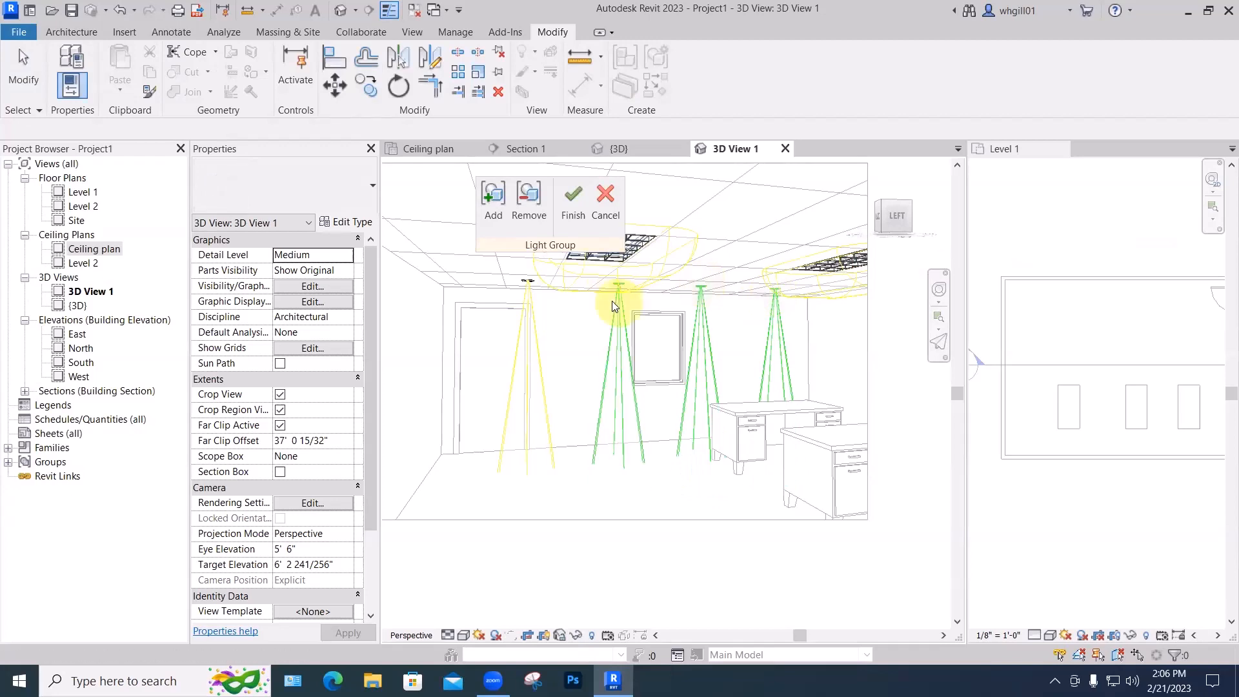
{"action": "left_click", "coordinate": [525, 301]}
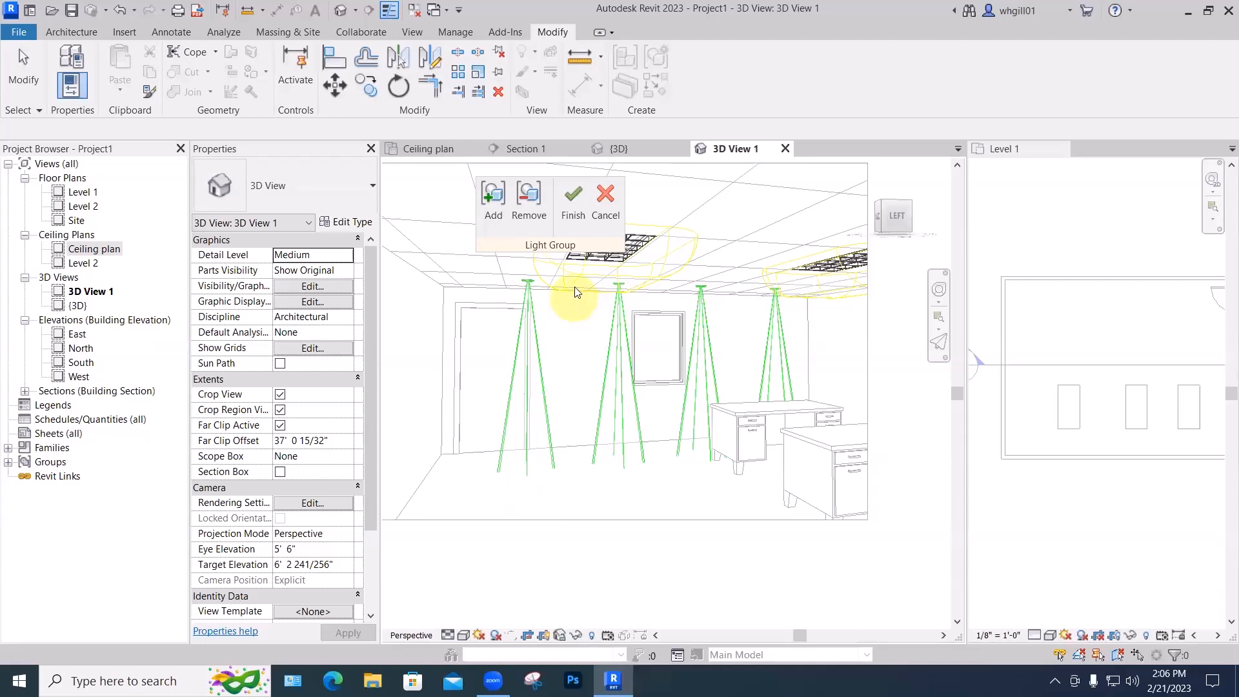
{"action": "left_click", "coordinate": [573, 195]}
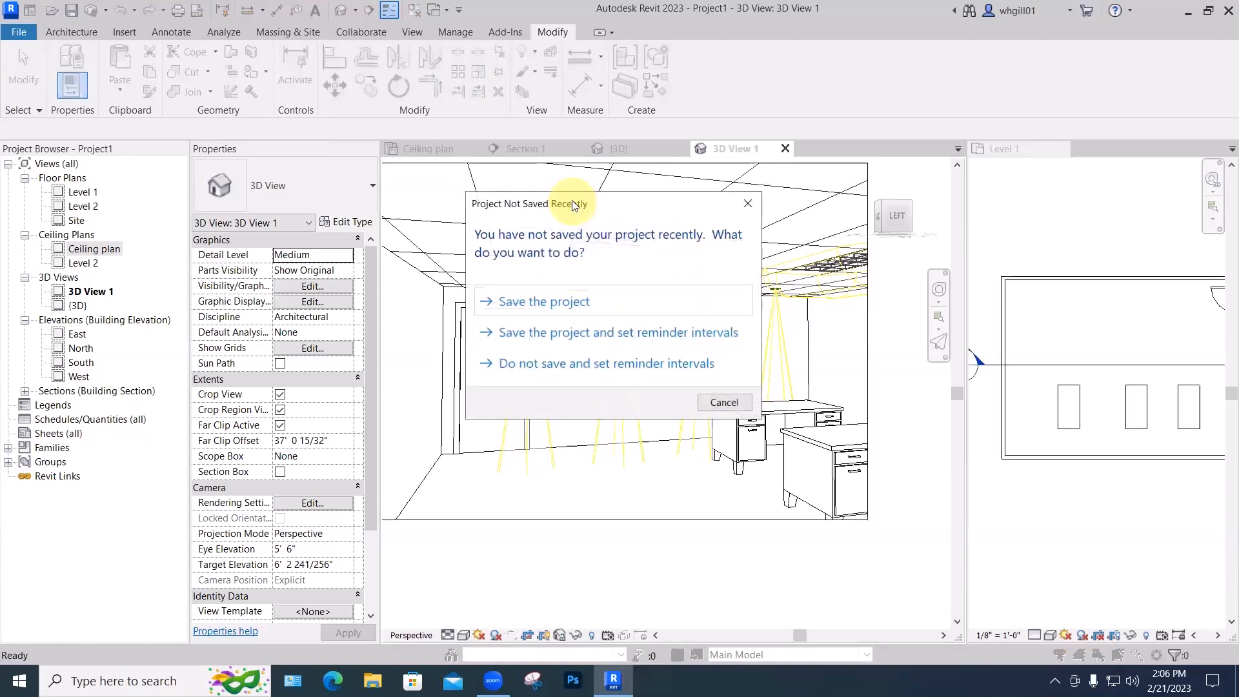
Save the project in Documents as "LIghting demo".
{"action": "left_click", "coordinate": [569, 301]}
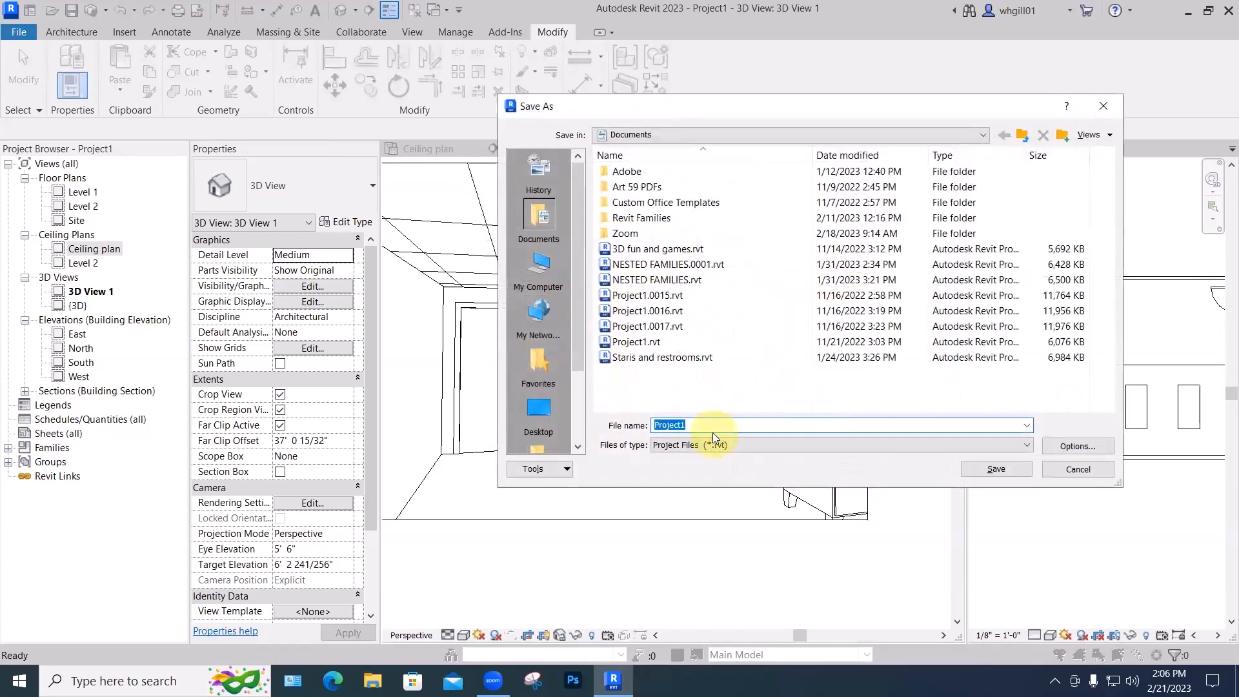
{"action": "type", "text": "ghting demo"}
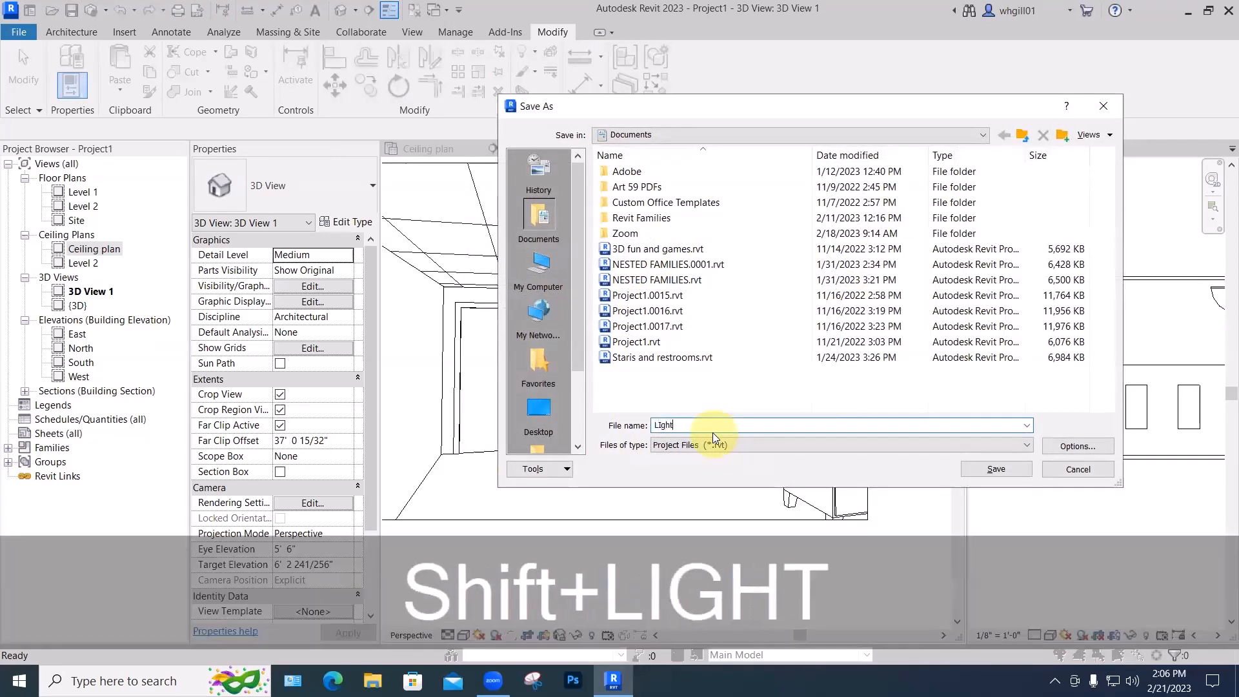
{"action": "key", "text": "Return"}
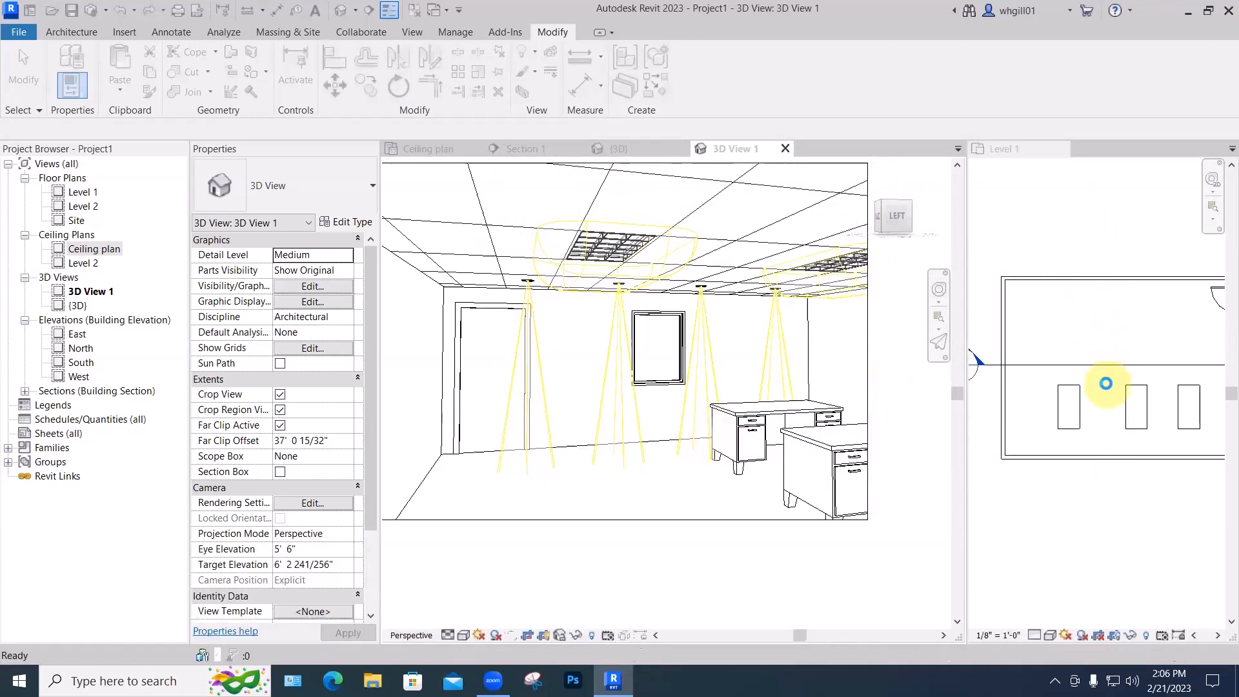
In the Ceiling plan, delete the separate sloped ceiling with its light fixtures that lies outside the room.
{"action": "left_click", "coordinate": [1104, 407]}
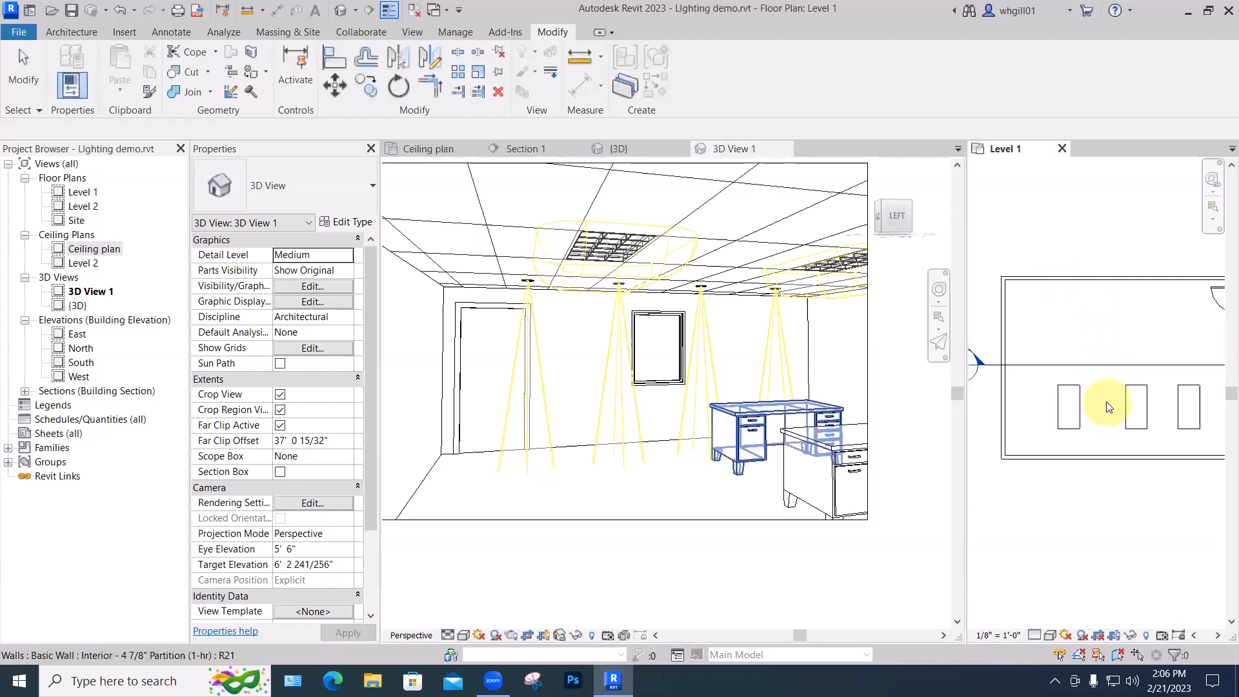
{"action": "scroll", "coordinate": [1107, 406], "scroll_direction": "down", "scroll_amount": 5}
{"action": "left_click", "coordinate": [1108, 407]}
{"action": "scroll", "coordinate": [1110, 407], "scroll_direction": "down", "scroll_amount": 1}
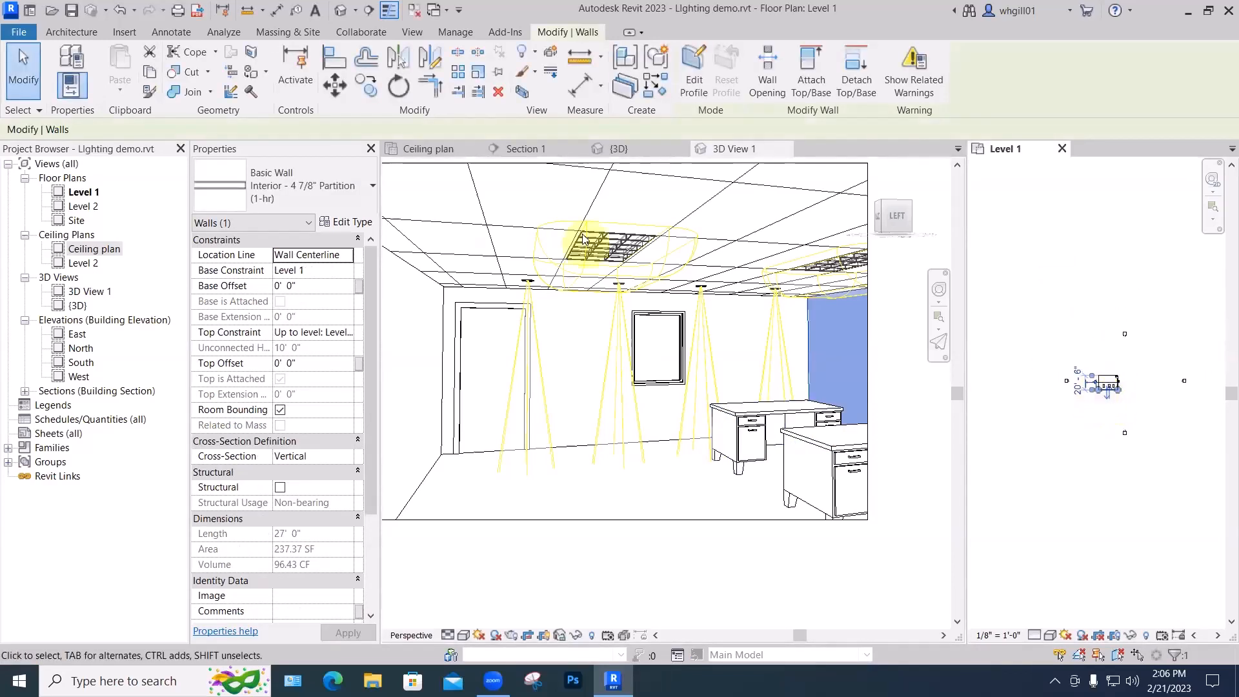
{"action": "left_click", "coordinate": [429, 149]}
{"action": "scroll", "coordinate": [657, 289], "scroll_direction": "down", "scroll_amount": 5}
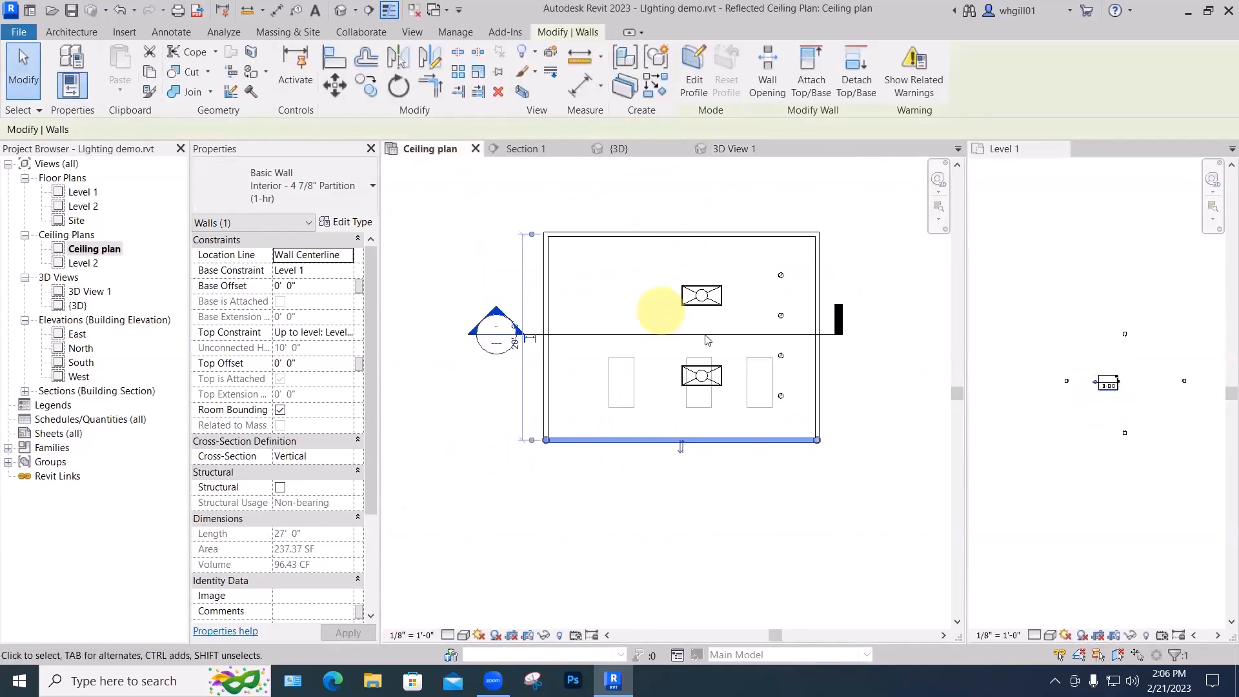
{"action": "key", "text": "Escape"}
{"action": "left_click", "coordinate": [804, 287]}
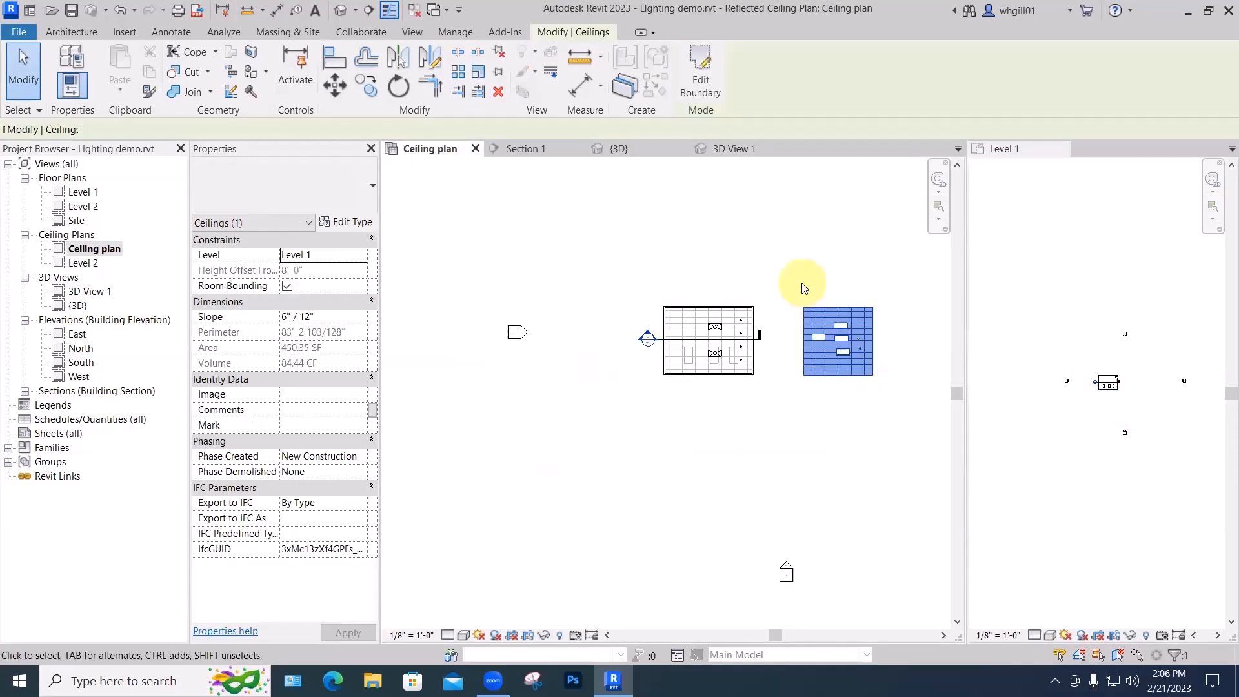
{"action": "key", "text": "BackSpace"}
{"action": "scroll", "coordinate": [714, 337], "scroll_direction": "up", "scroll_amount": 5}
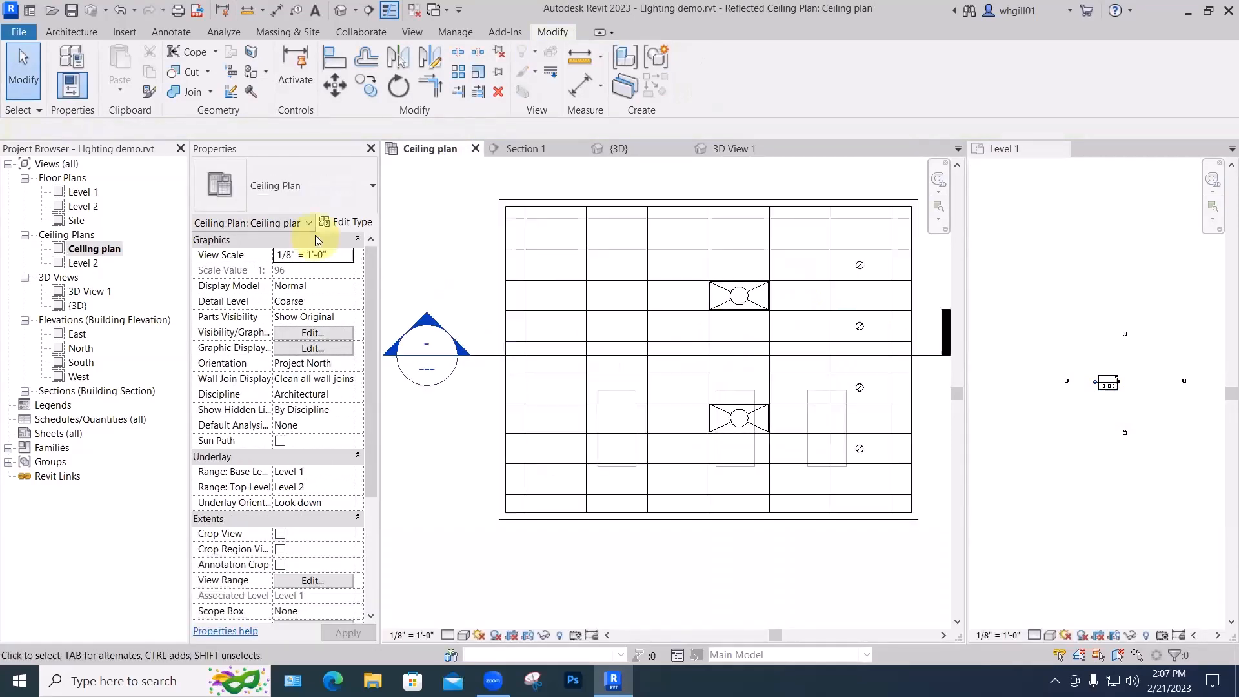
Reopen the artificial lights list for rendering 3D View 1 and create a second light group named "Fluorescents".
{"action": "key", "text": "r"}
{"action": "key", "text": "r"}
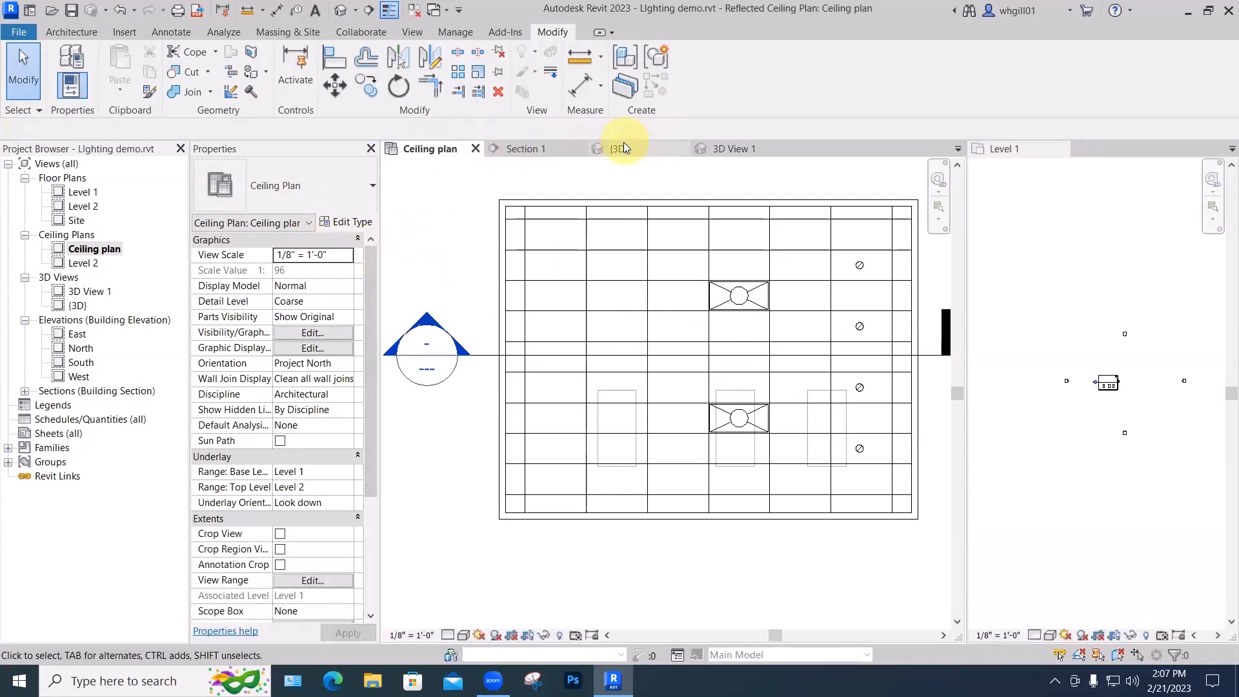
{"action": "left_click", "coordinate": [734, 149]}
{"action": "key", "text": "r"}
{"action": "key", "text": "r"}
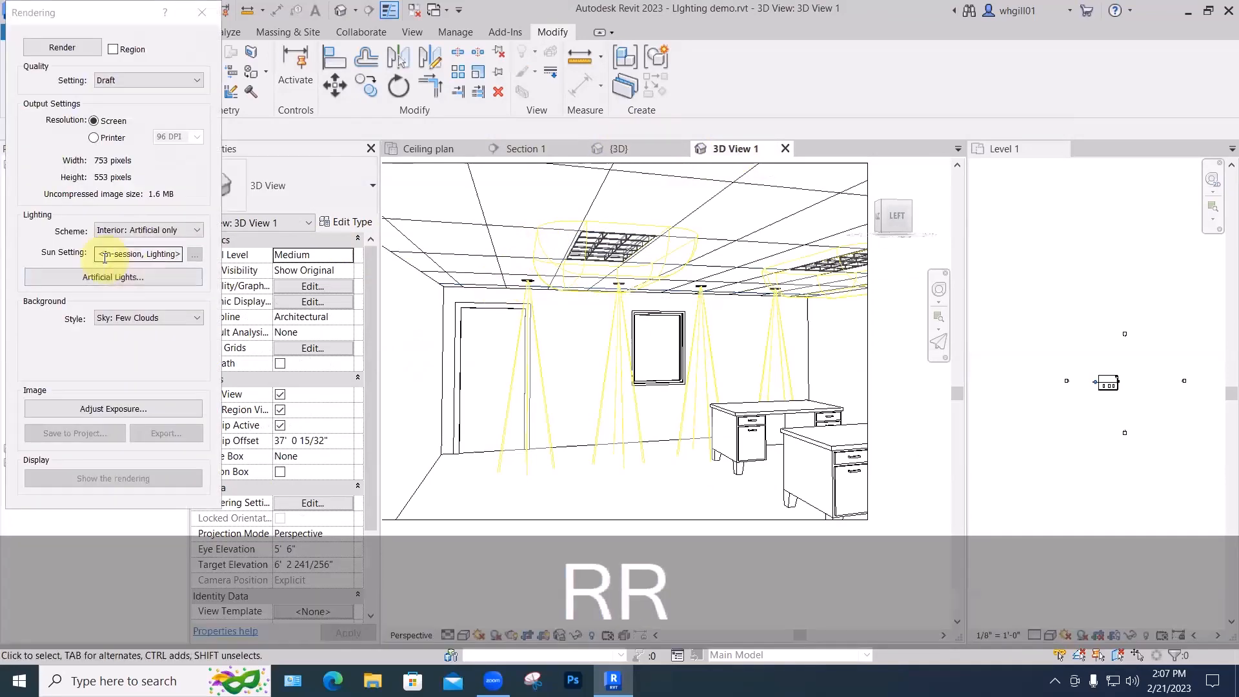
{"action": "left_click", "coordinate": [107, 276]}
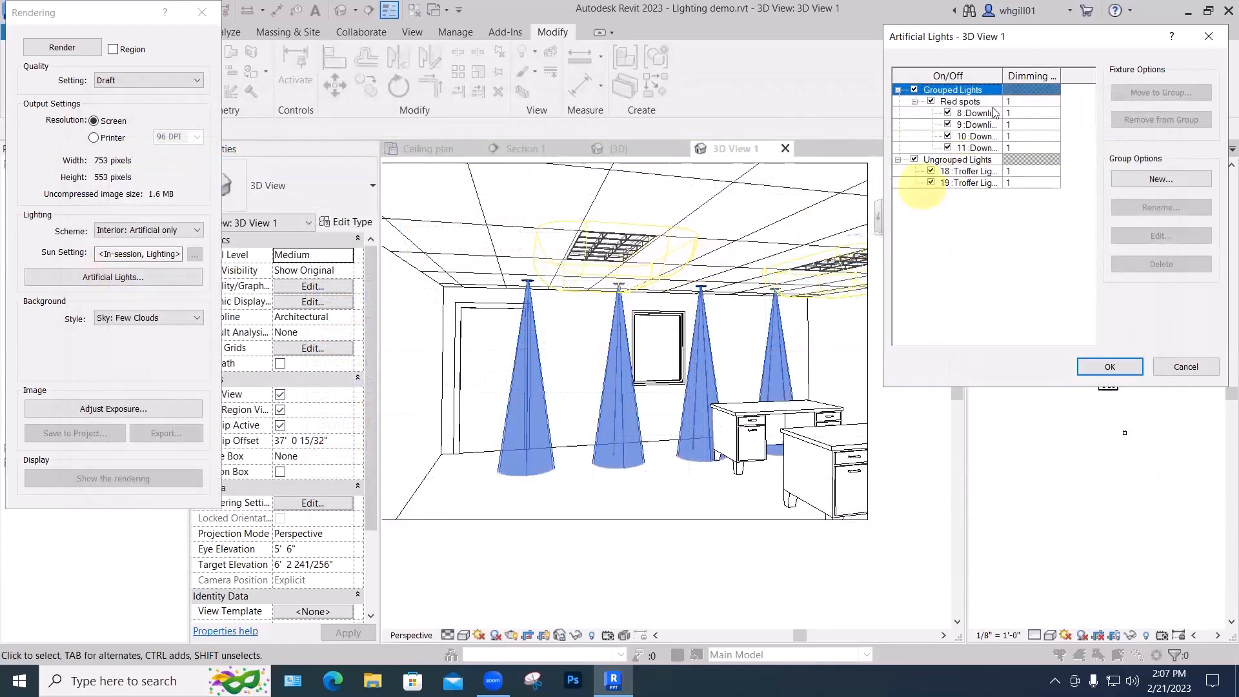
{"action": "left_click_drag", "start_coordinate": [1003, 96], "coordinate": [1014, 95]}
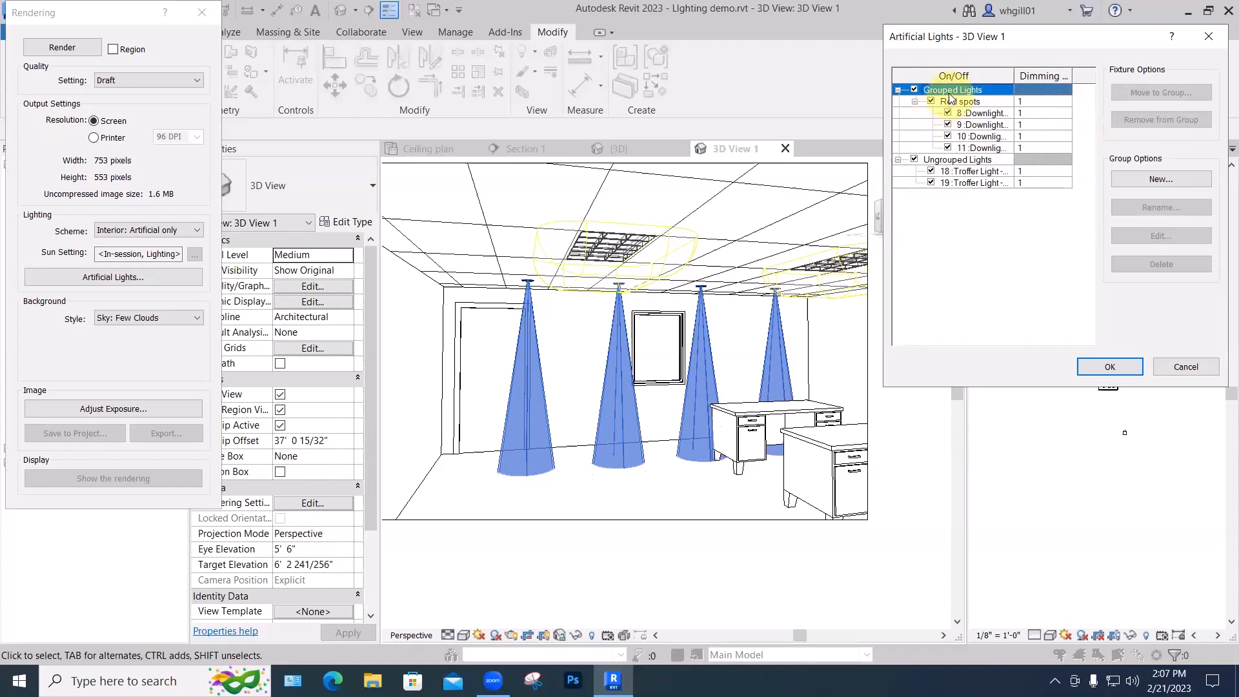
{"action": "left_click", "coordinate": [1143, 175]}
{"action": "type", "text": "Flo"}
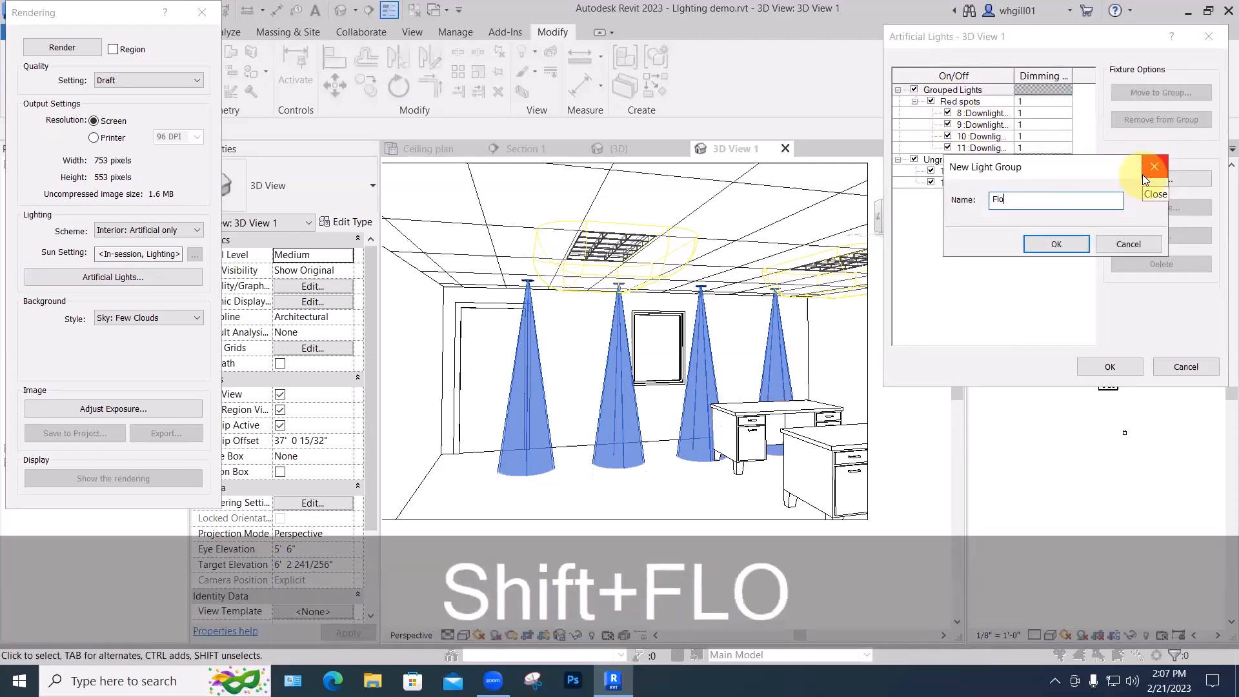
{"action": "type", "text": "urescents"}
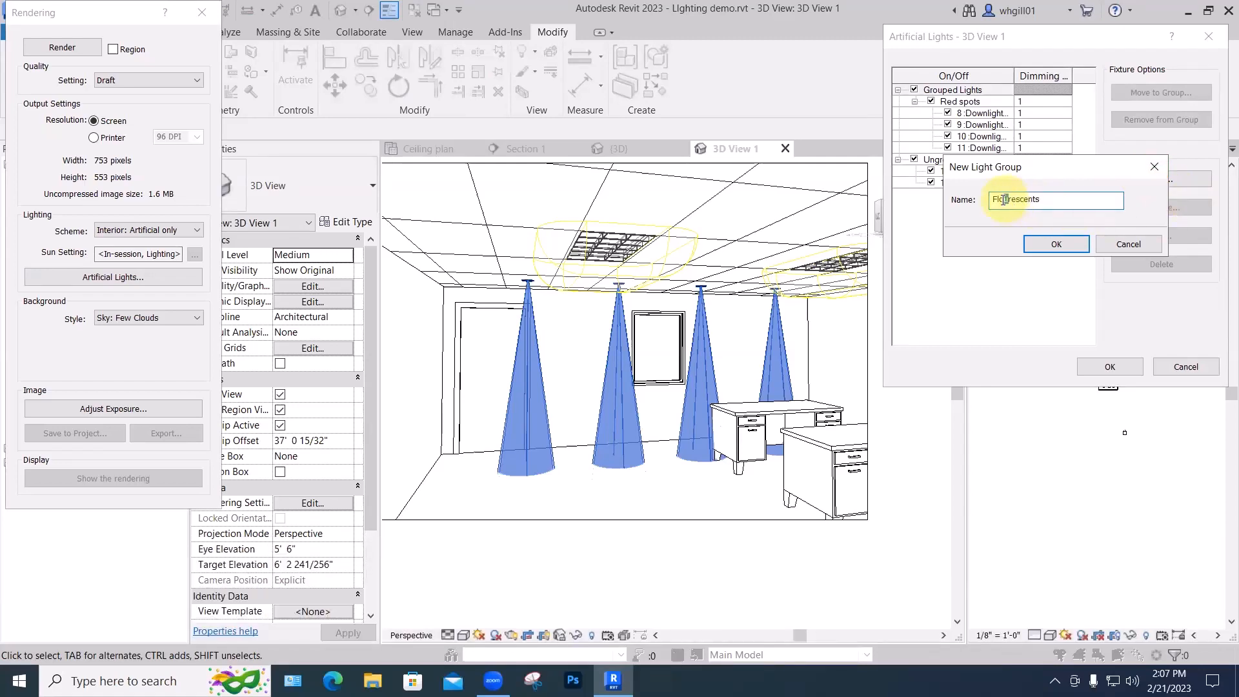
{"action": "key", "text": "Return"}
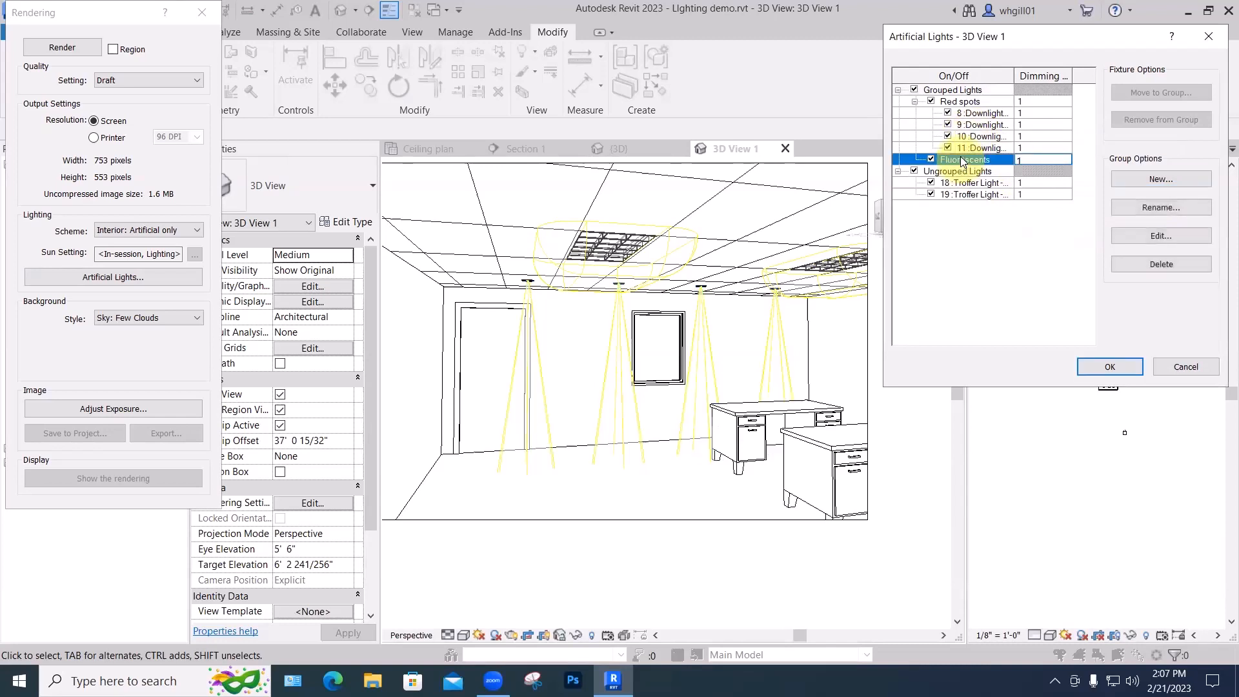
Add both troffer lights in the camera view to the Fluorescents group and finish editing it.
{"action": "left_click", "coordinate": [1147, 235]}
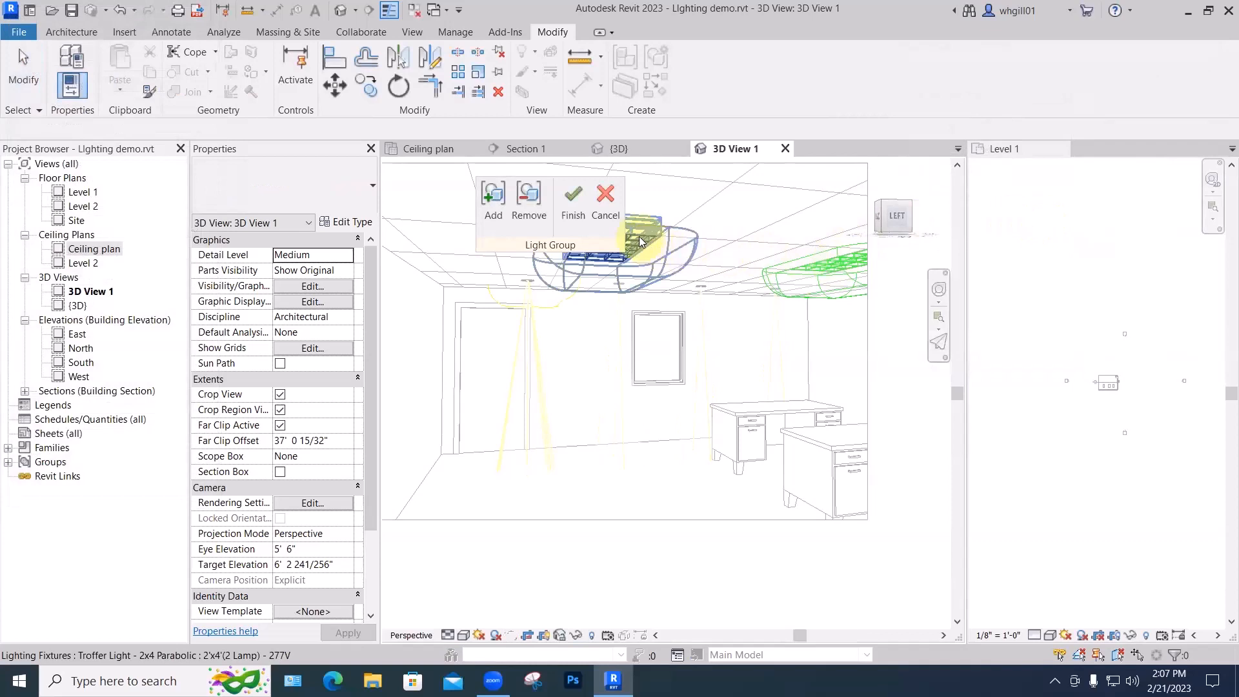
{"action": "left_click", "coordinate": [639, 236]}
{"action": "left_click", "coordinate": [573, 200]}
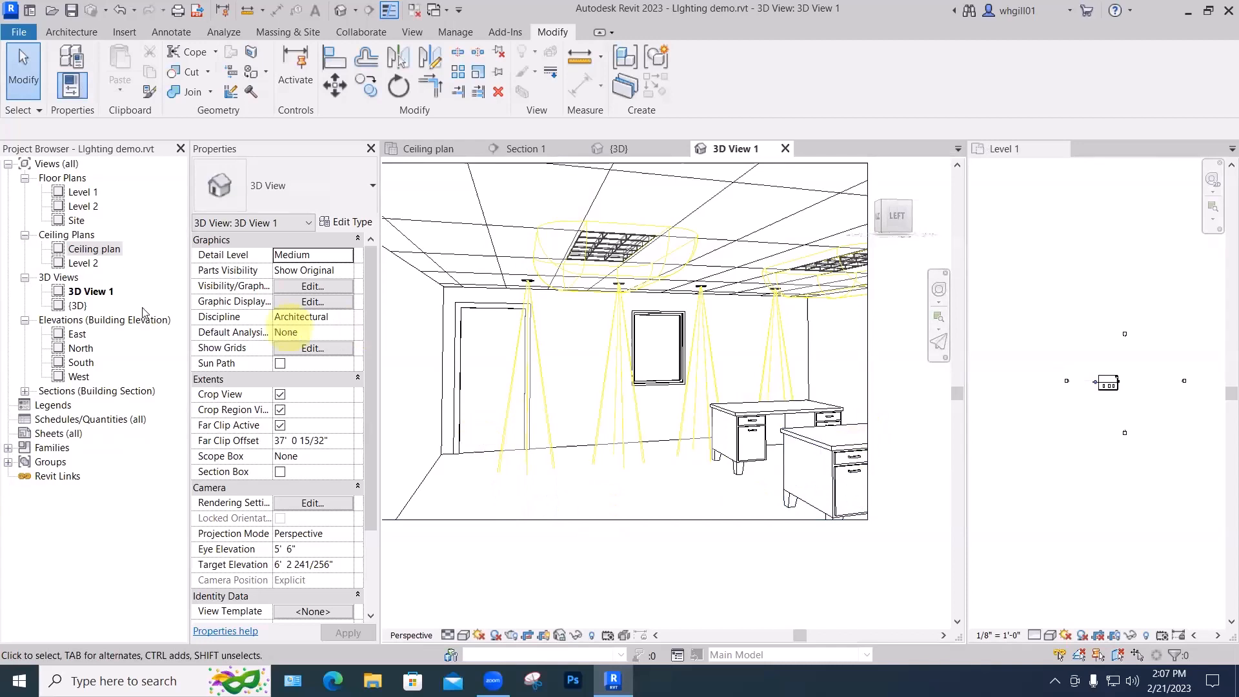
Switch off the Red spots light group for 3D View 1 and render the view at Draft quality.
{"action": "key", "text": "r"}
{"action": "key", "text": "r"}
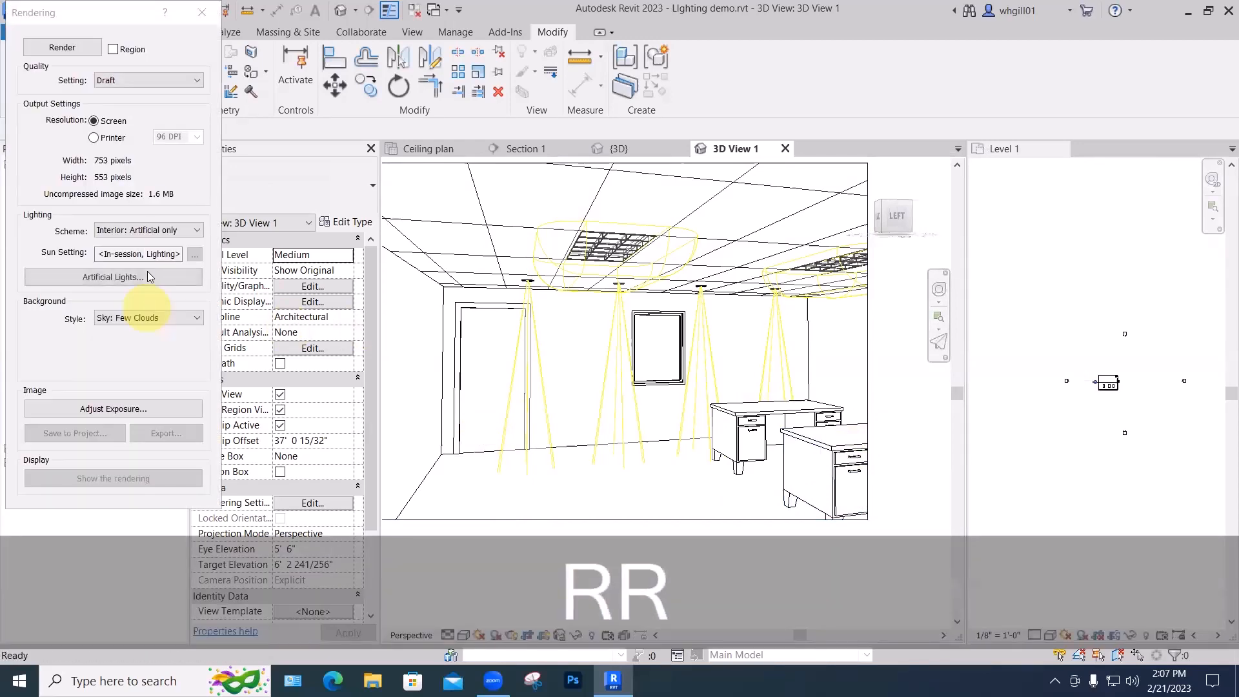
{"action": "left_click", "coordinate": [134, 279]}
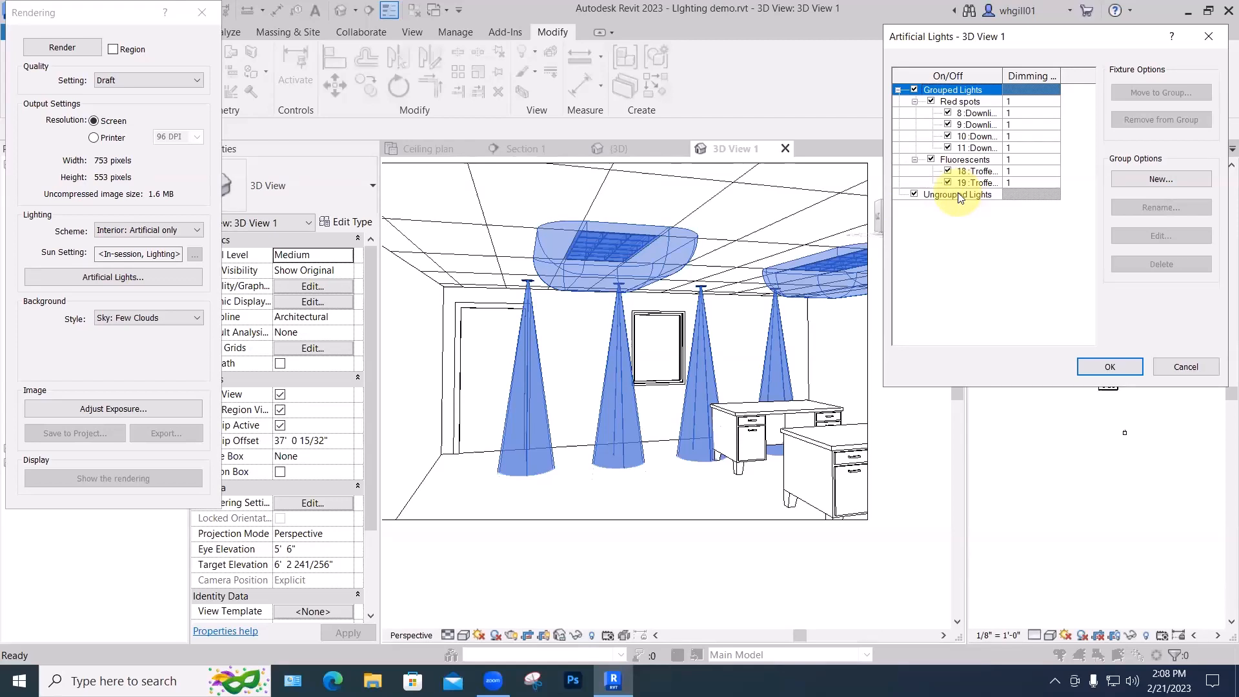
{"action": "left_click", "coordinate": [931, 101]}
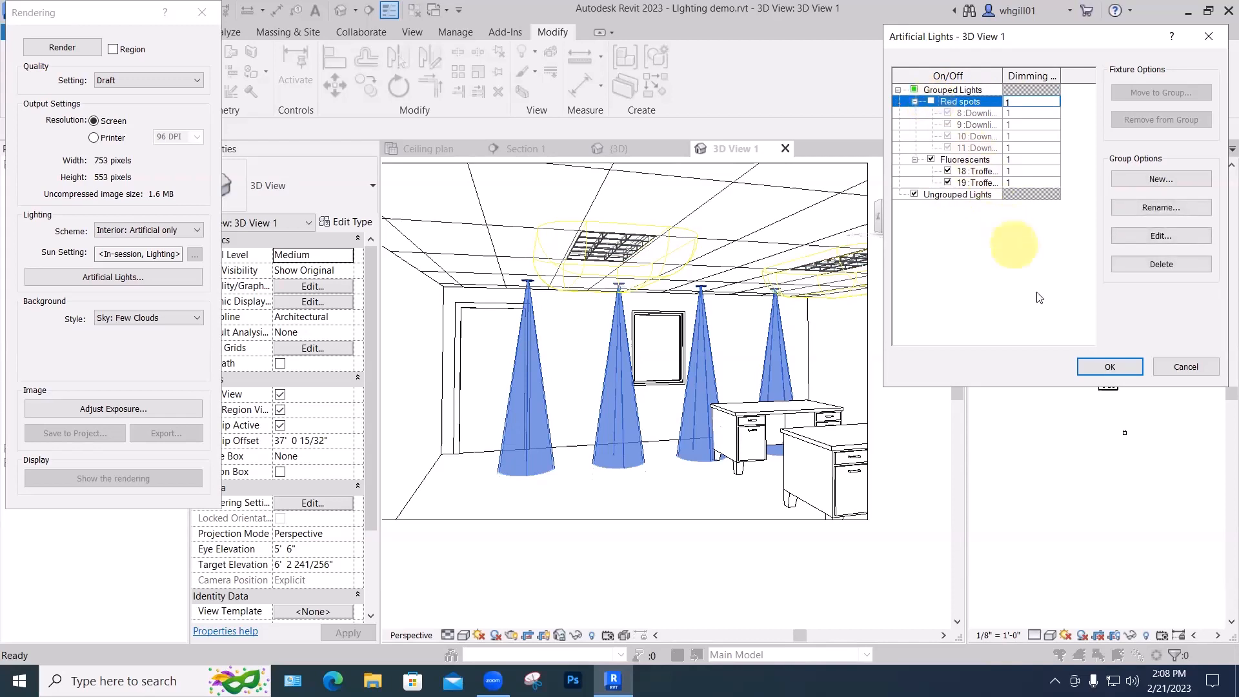
{"action": "left_click", "coordinate": [1109, 367]}
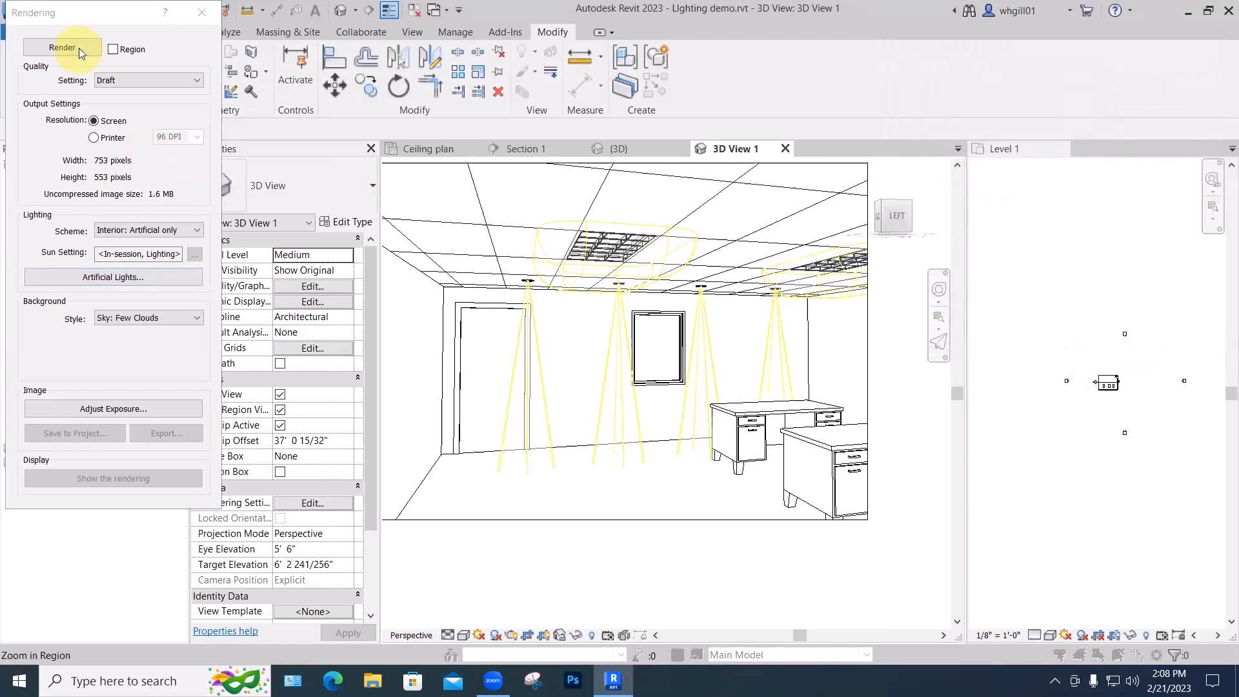
{"action": "left_click", "coordinate": [62, 48]}
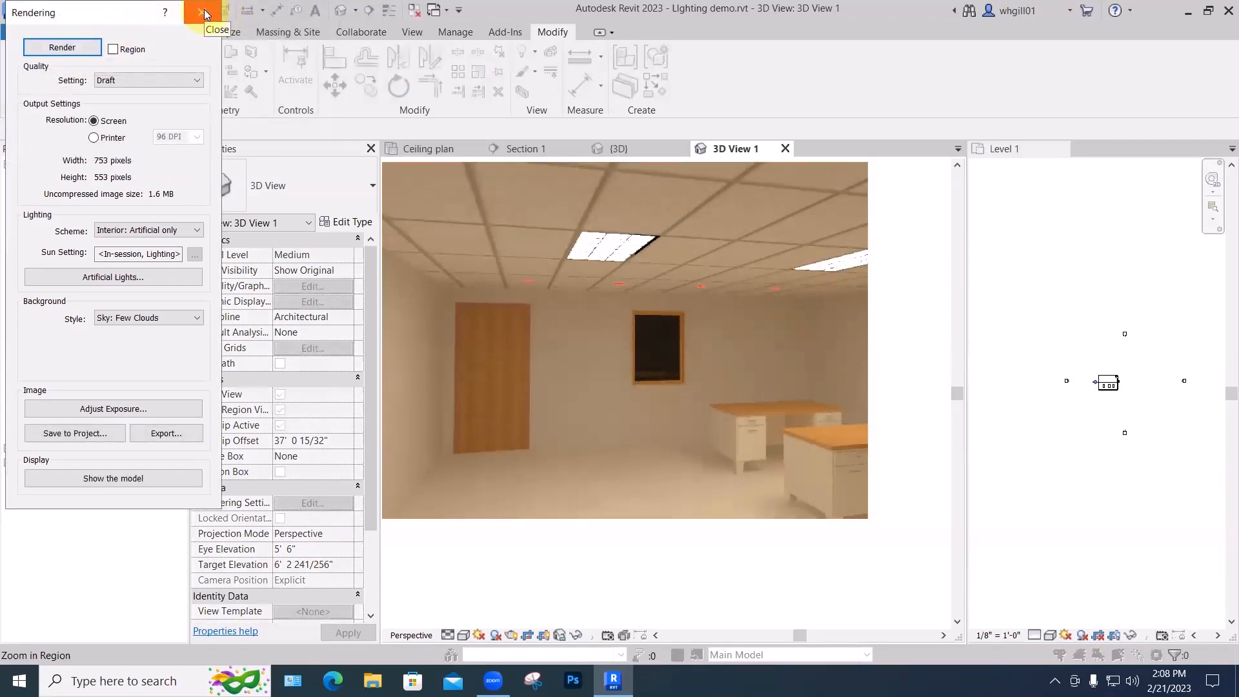
Switch on the Red spots light group, switch off the Fluorescents group for 3D View 1, and render the view at Draft quality.
{"action": "left_click", "coordinate": [149, 278]}
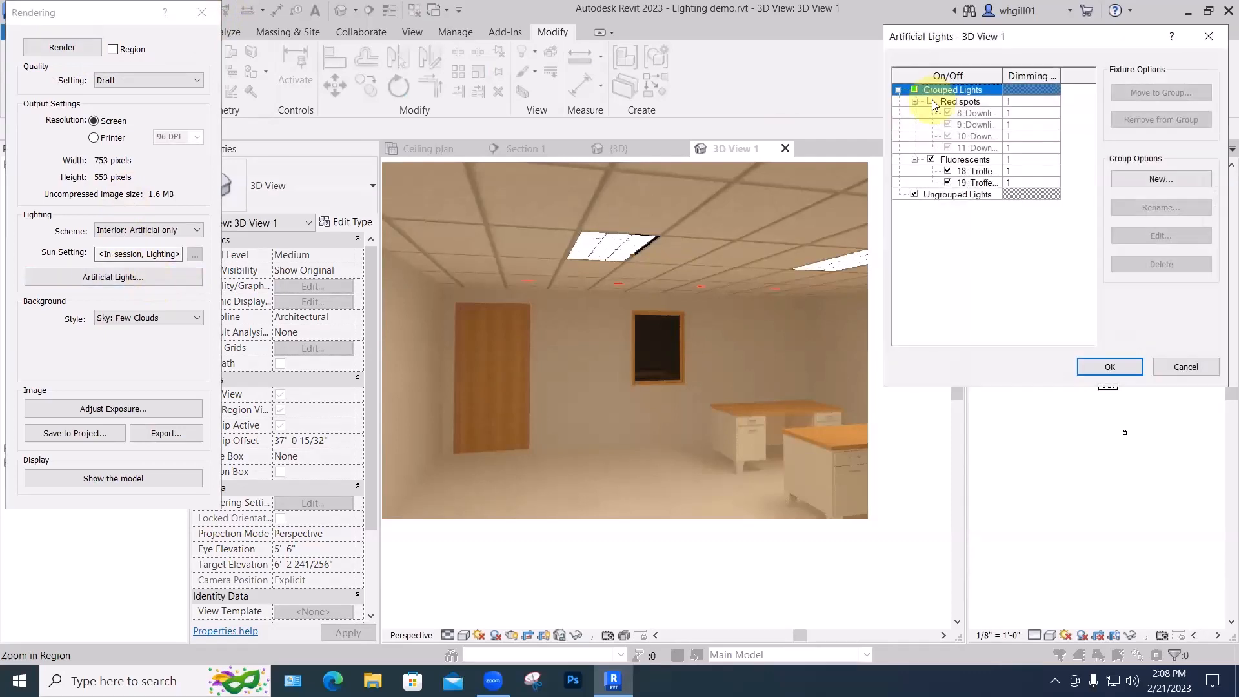
{"action": "left_click", "coordinate": [931, 101]}
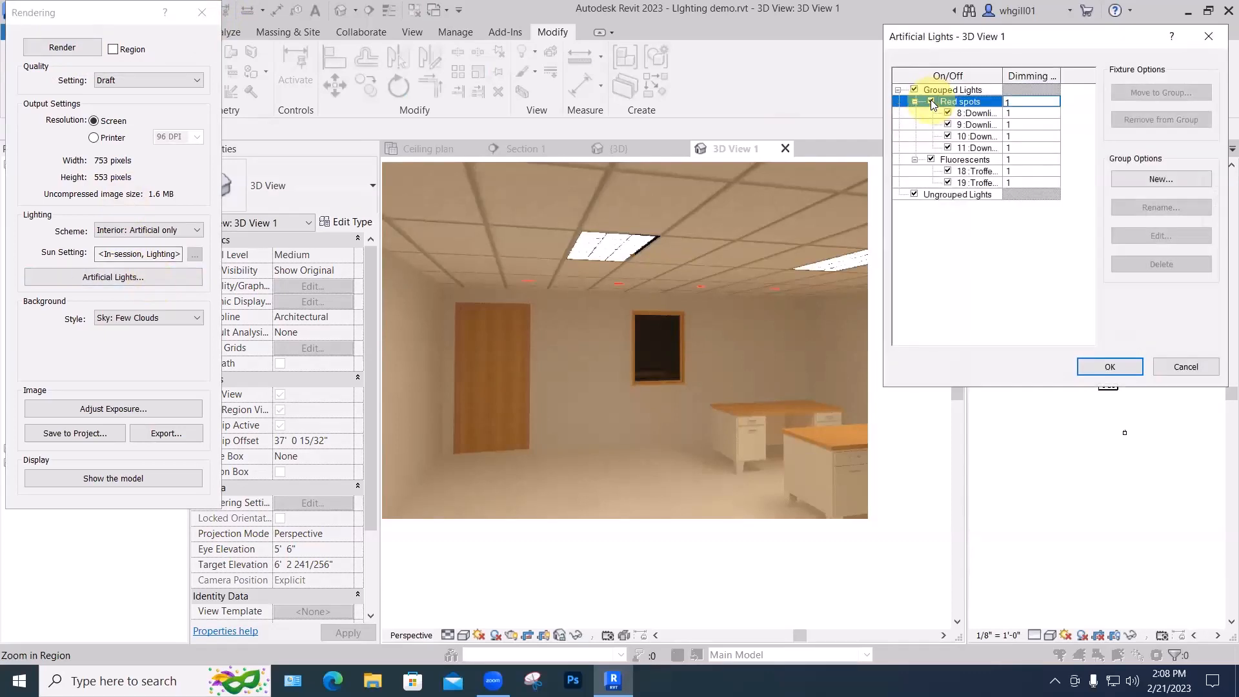
{"action": "left_click", "coordinate": [931, 160]}
{"action": "left_click", "coordinate": [1106, 368]}
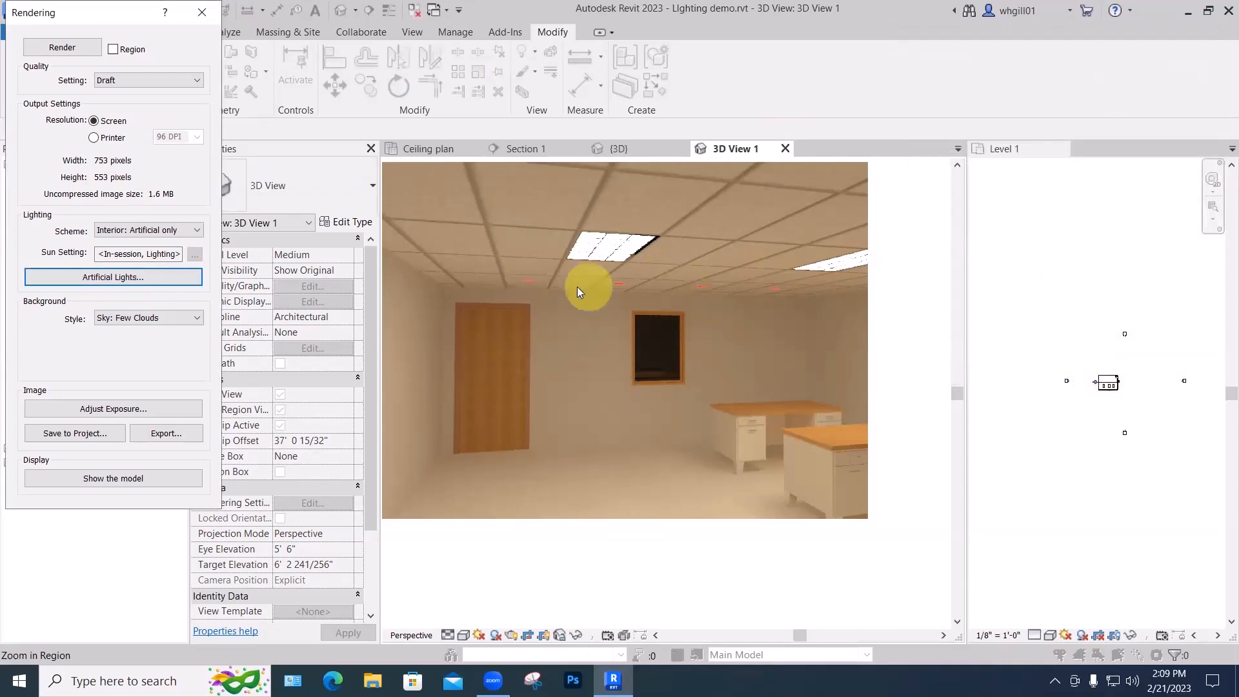
{"action": "key", "text": "r"}
{"action": "key", "text": "r"}
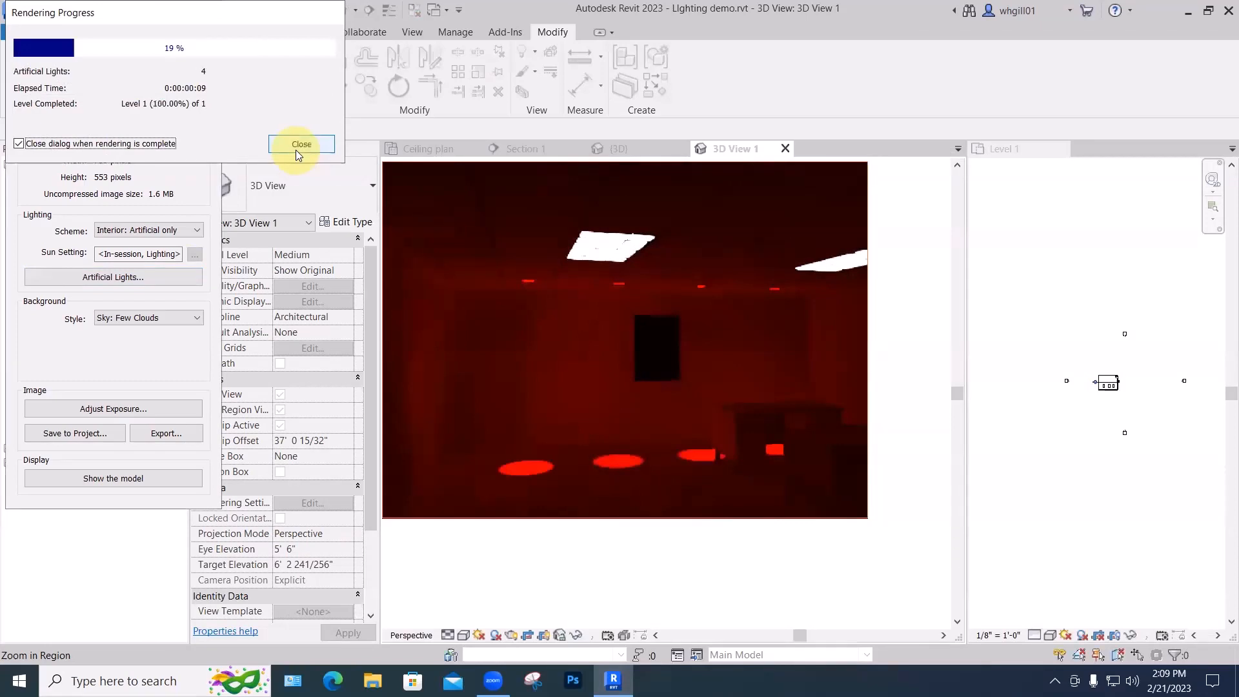
{"action": "left_click", "coordinate": [301, 144]}
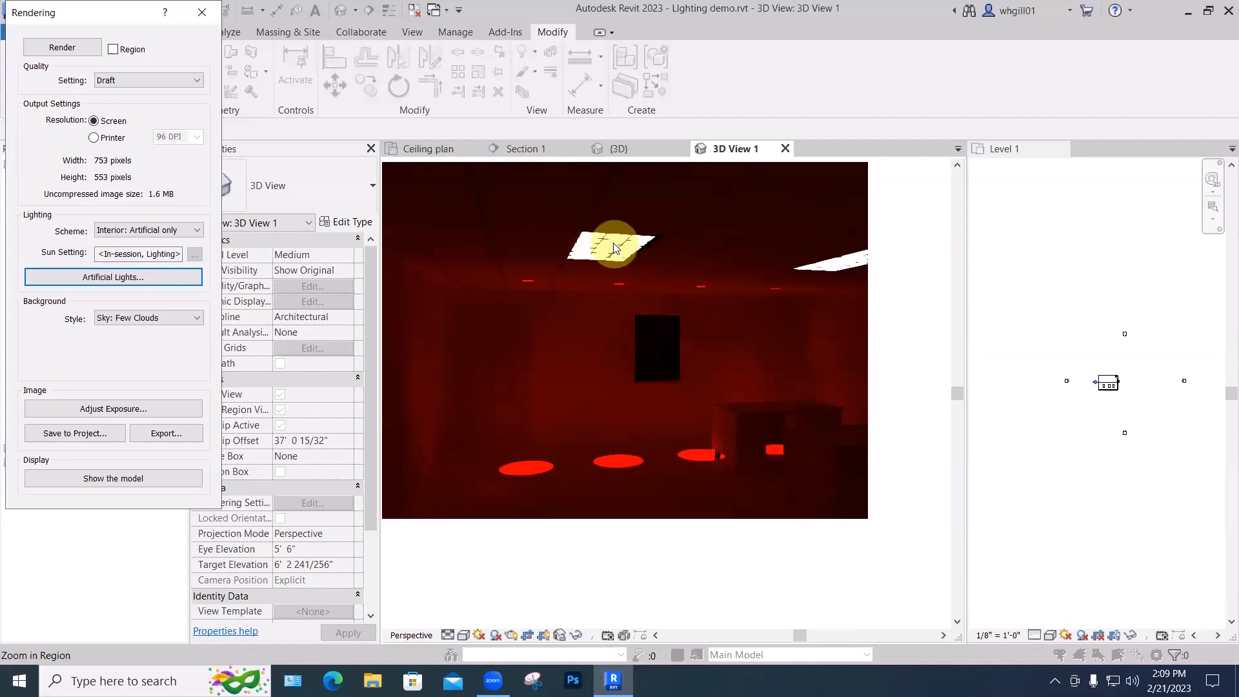
{"action": "left_click", "coordinate": [202, 12]}
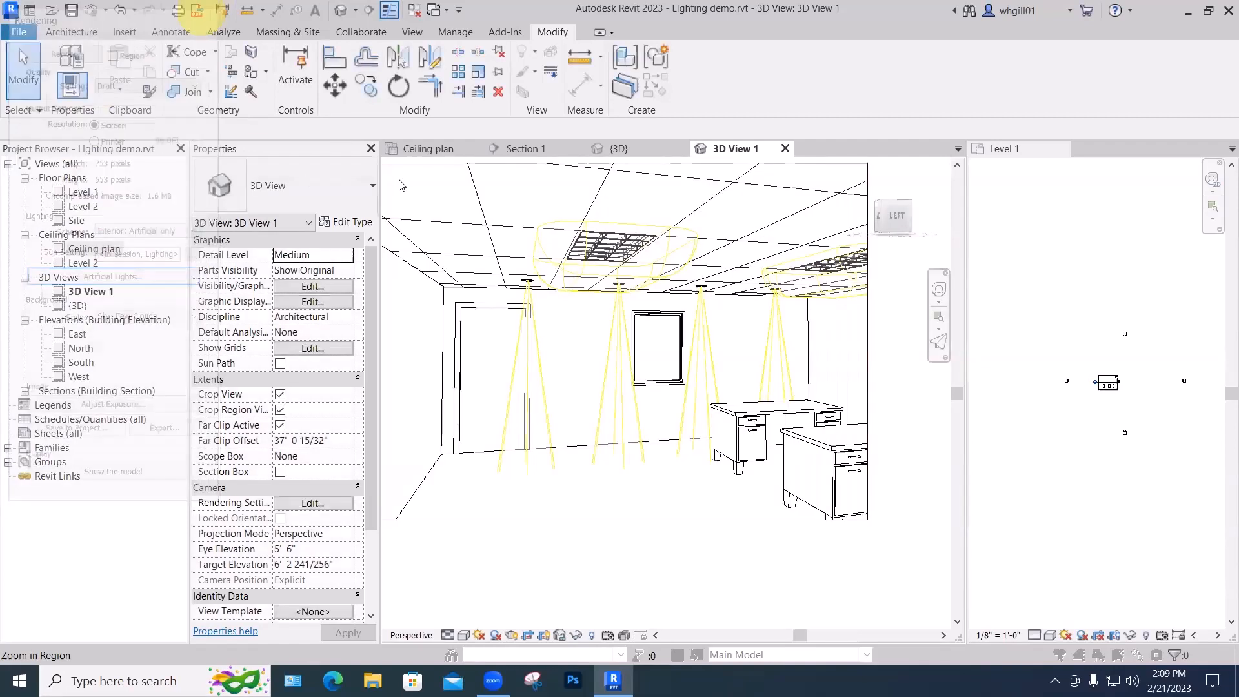
Change the Diffuser Material of the 2x4 parabolic troffer light type to Air.
{"action": "left_click", "coordinate": [620, 246]}
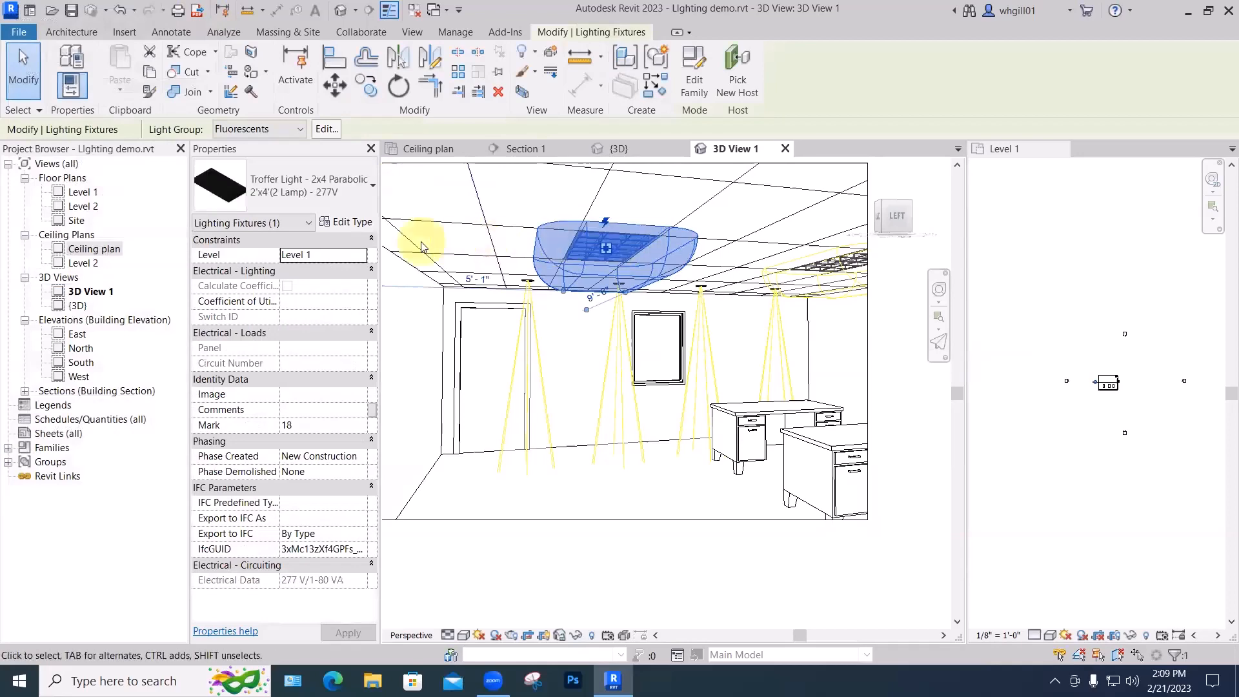
{"action": "left_click", "coordinate": [353, 224]}
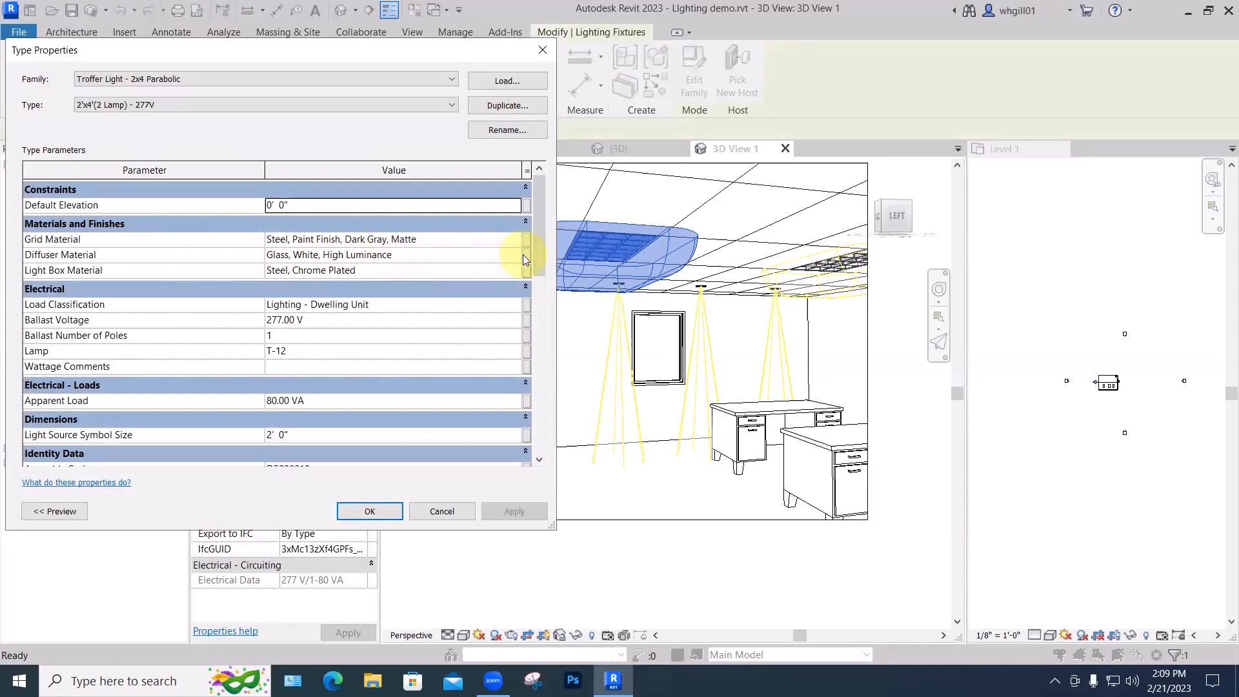
{"action": "left_click", "coordinate": [483, 257]}
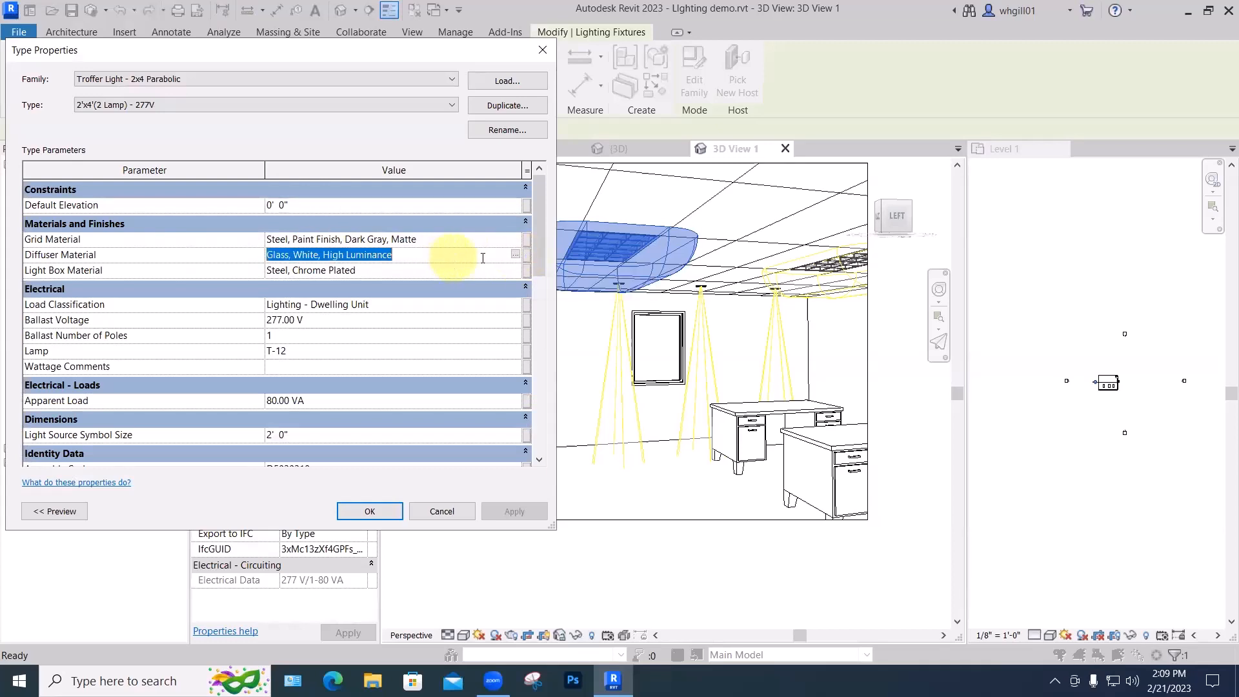
{"action": "left_click", "coordinate": [515, 255]}
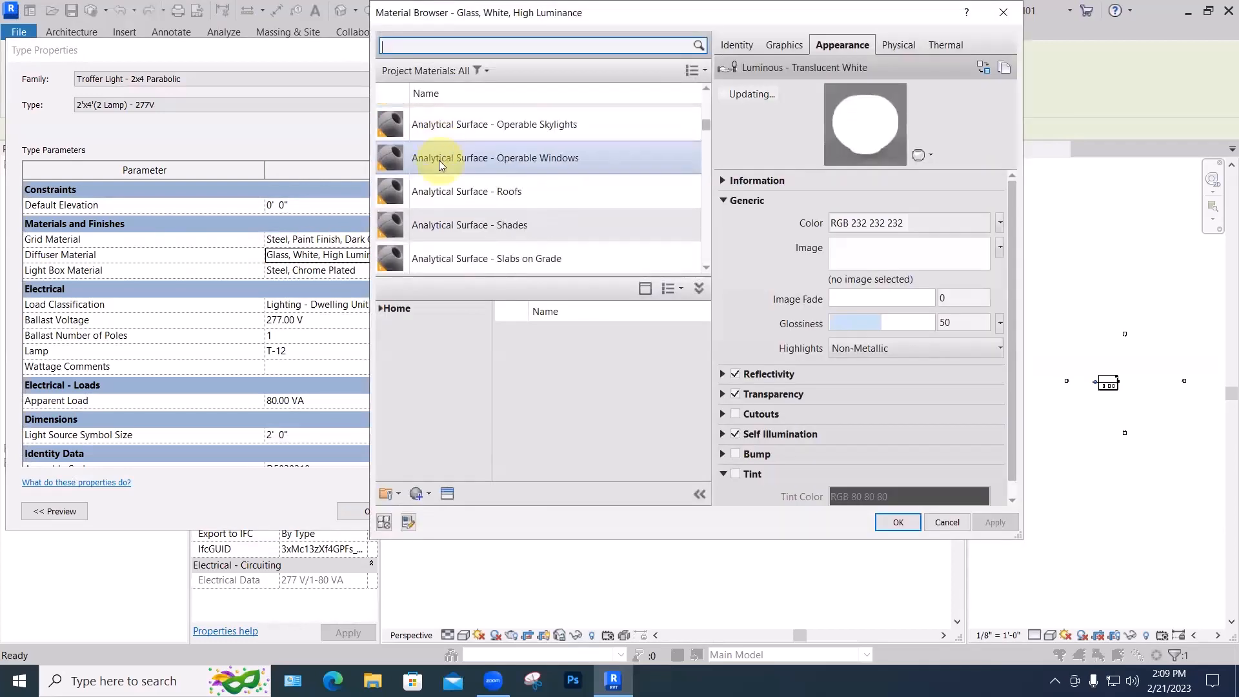
{"action": "scroll", "coordinate": [439, 160], "scroll_direction": "down", "scroll_amount": 12}
{"action": "scroll", "coordinate": [439, 160], "scroll_direction": "up", "scroll_amount": 16}
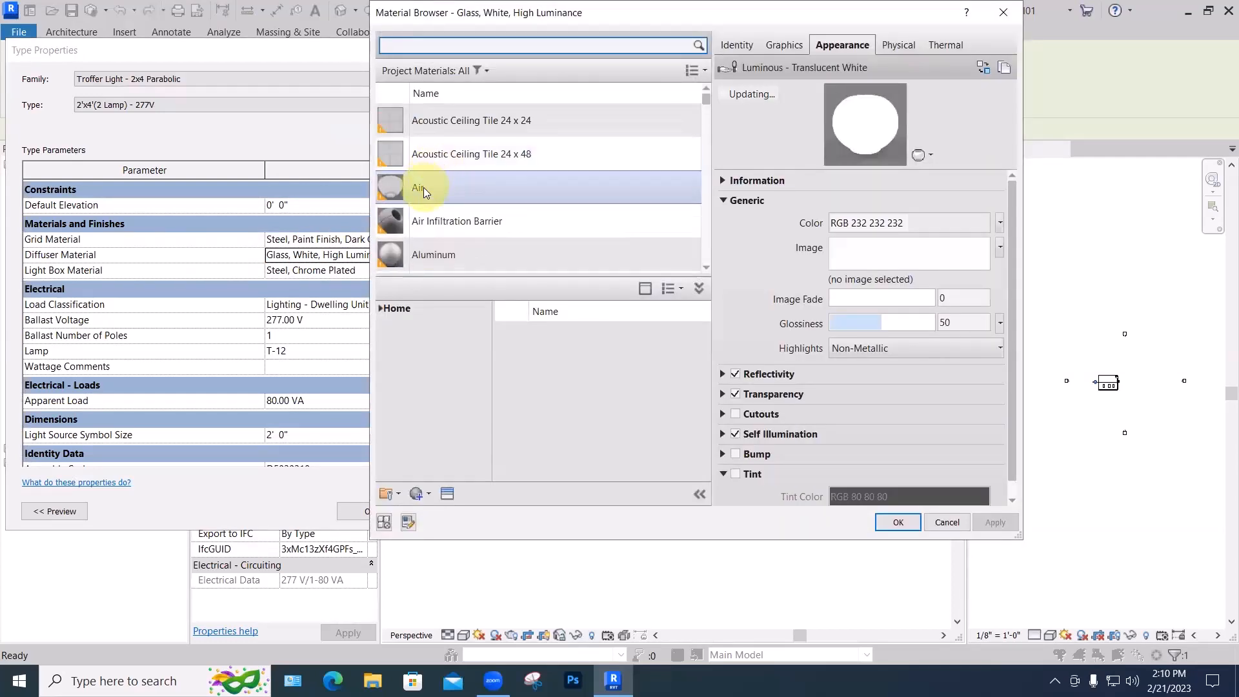
{"action": "left_click", "coordinate": [424, 188]}
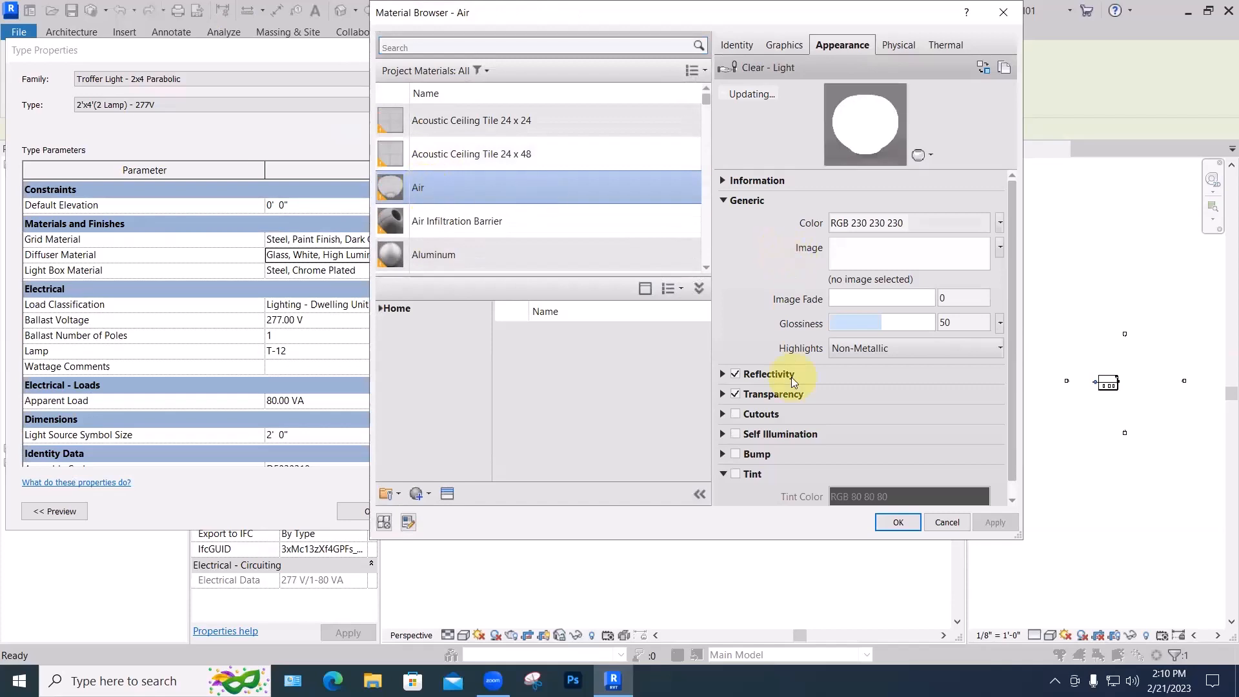
{"action": "left_click", "coordinate": [898, 522]}
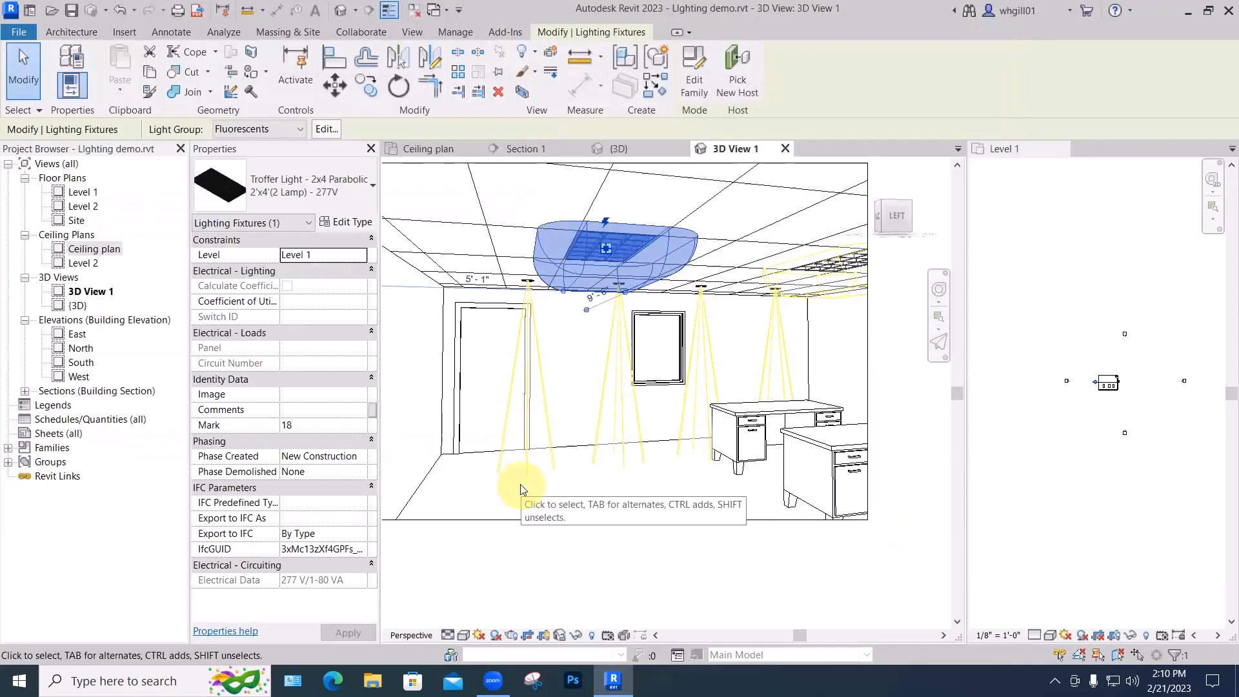
Render 3D View 1 at Draft quality with the changed troffer diffuser material.
{"action": "key", "text": "r"}
{"action": "key", "text": "r"}
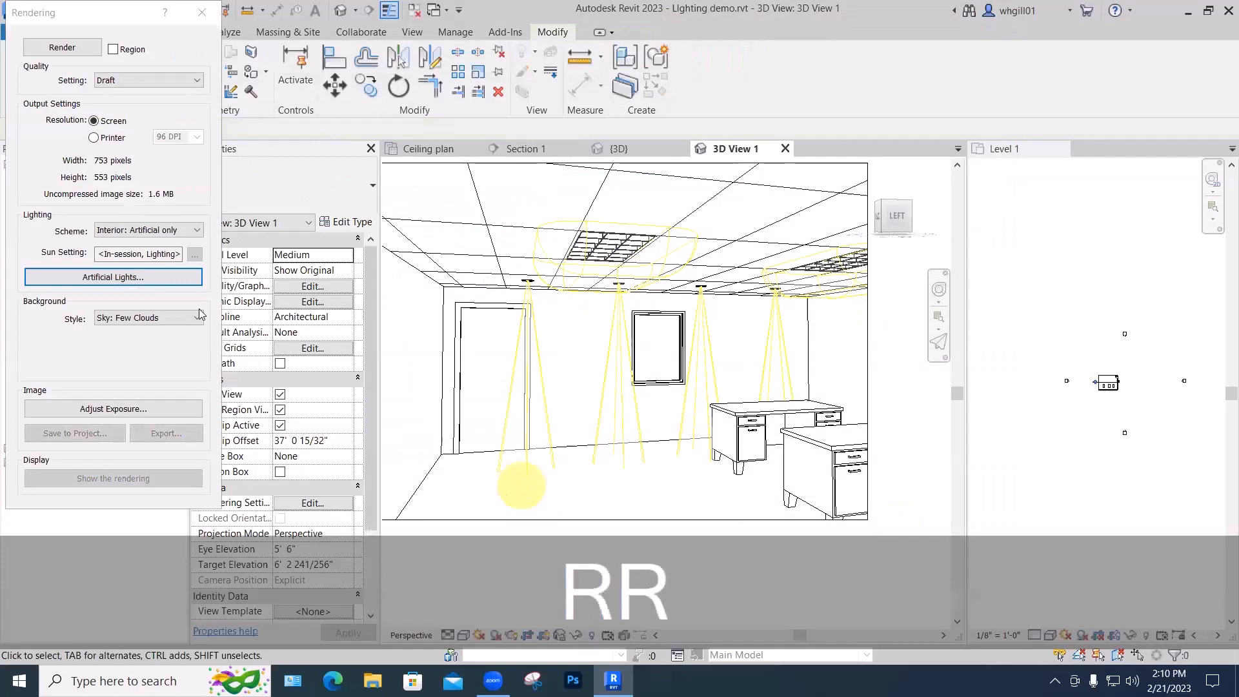
{"action": "left_click", "coordinate": [76, 47]}
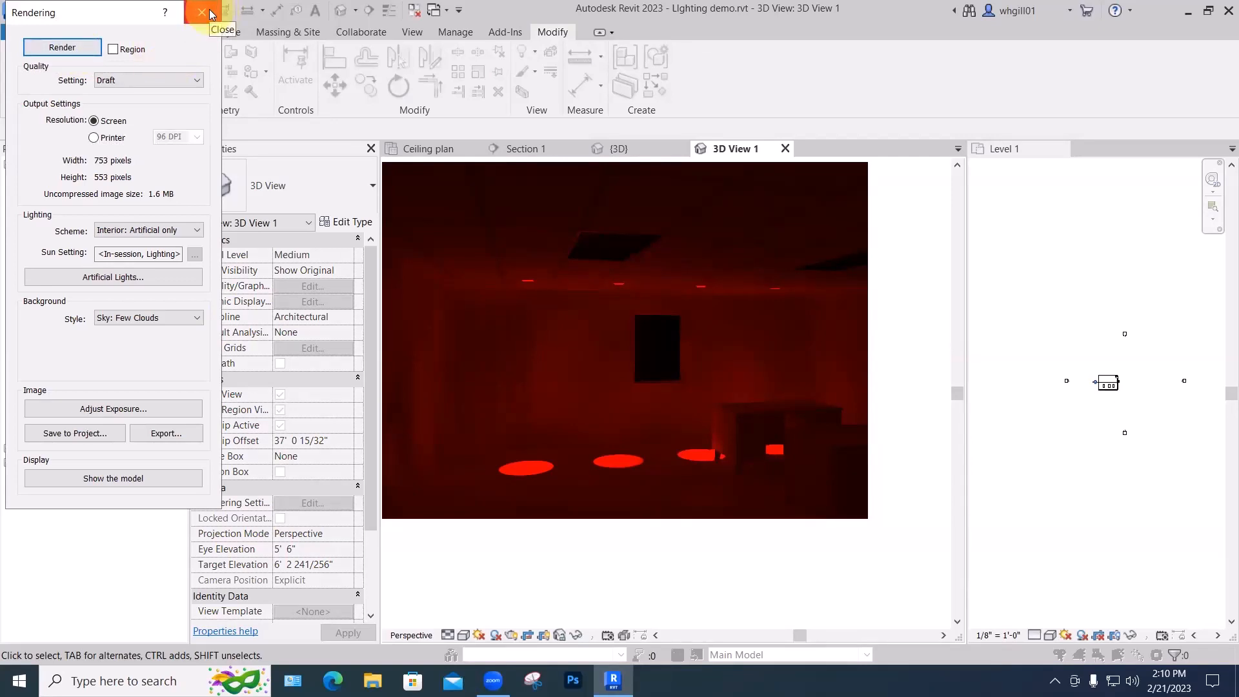
Switch off the Red spots group, switch on the Fluorescents group for 3D View 1, and render the view at Draft quality.
{"action": "left_click", "coordinate": [123, 282]}
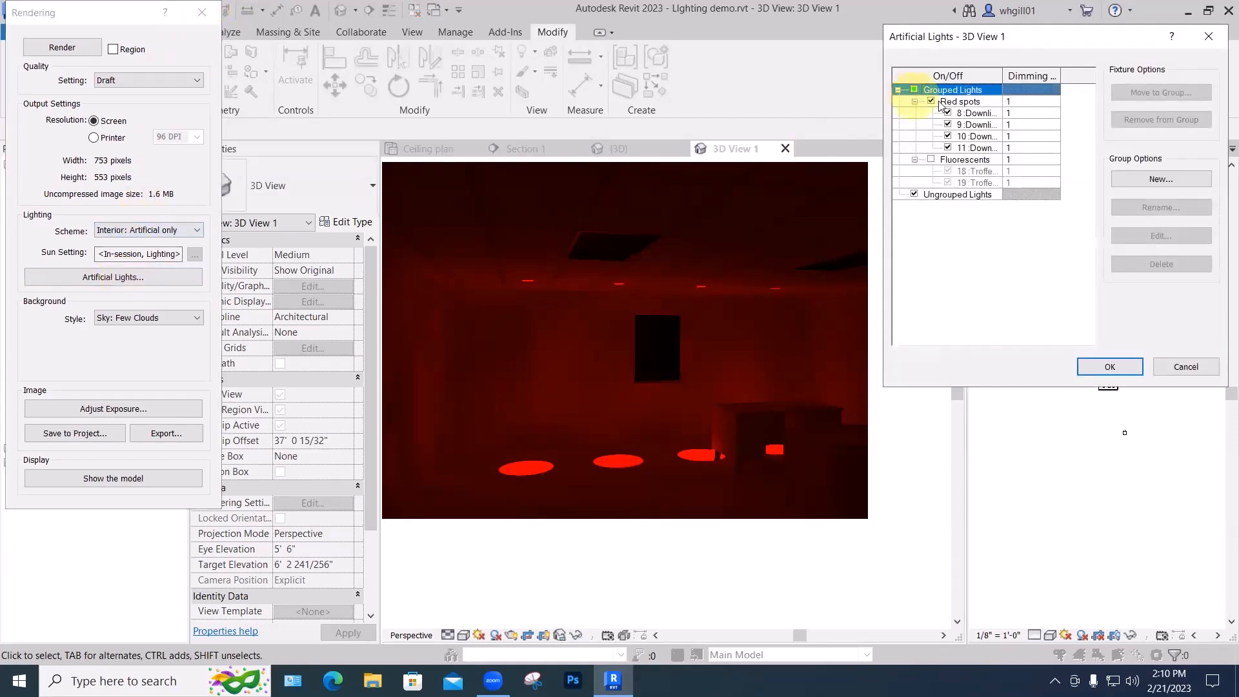
{"action": "left_click", "coordinate": [931, 102]}
{"action": "left_click", "coordinate": [931, 159]}
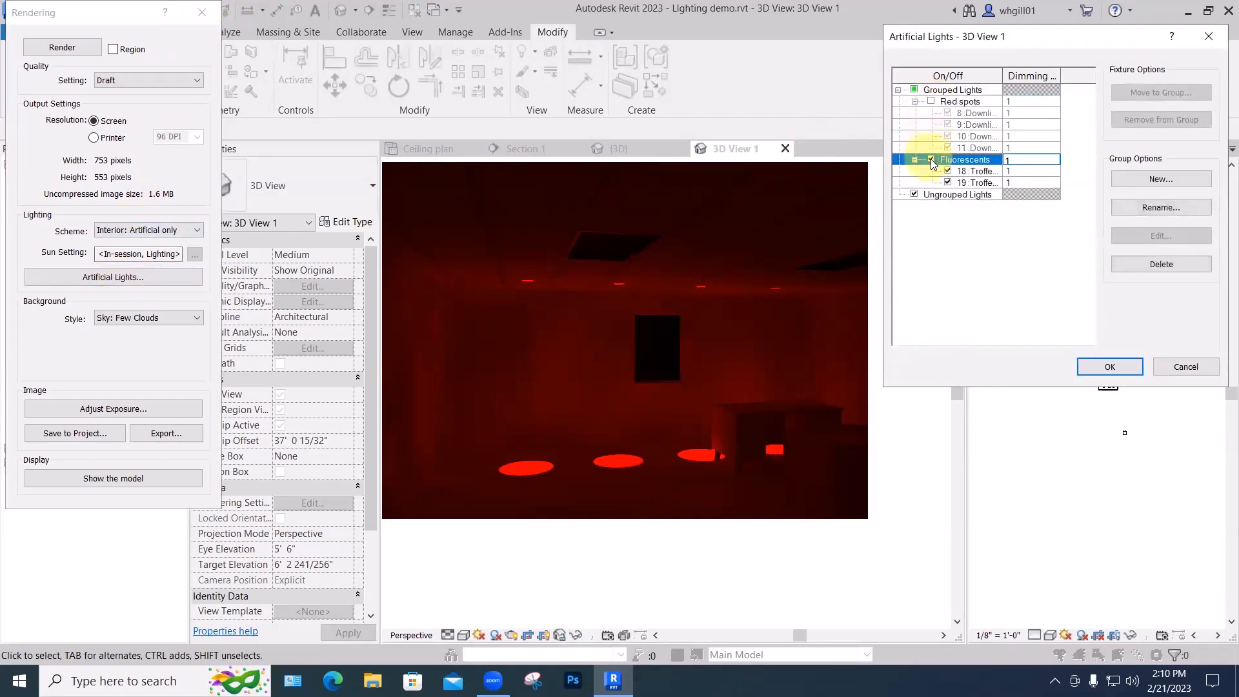
{"action": "left_click", "coordinate": [1110, 367]}
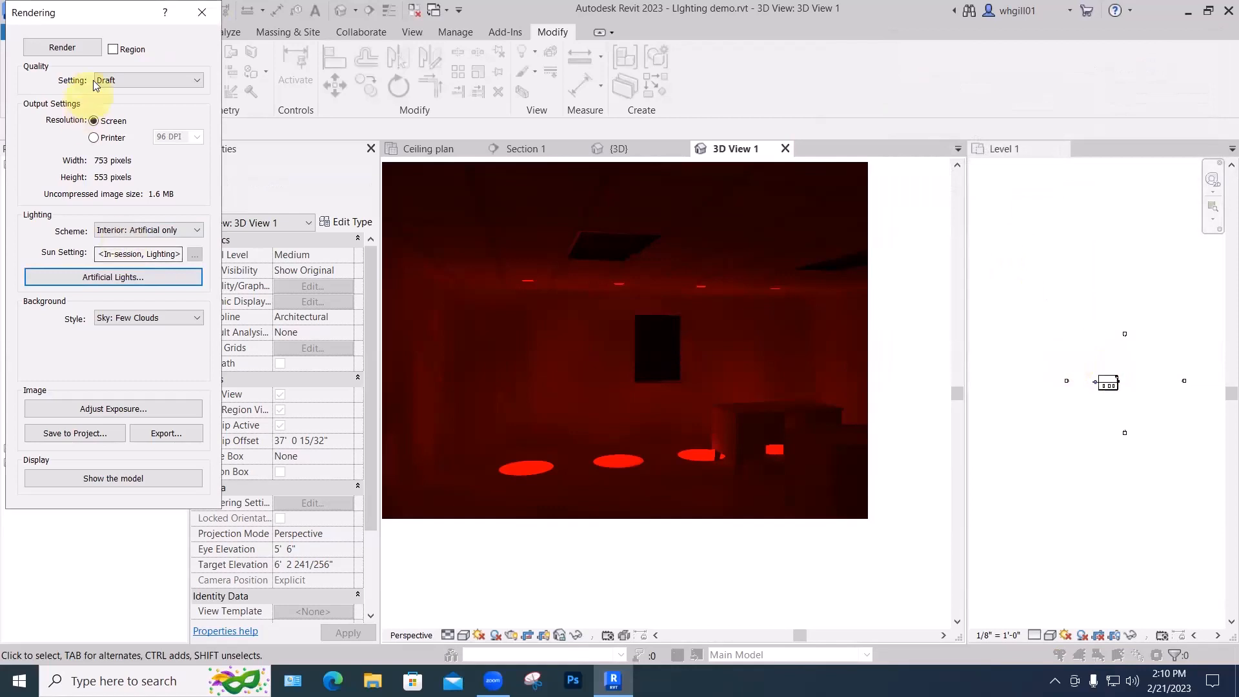
{"action": "left_click", "coordinate": [65, 48]}
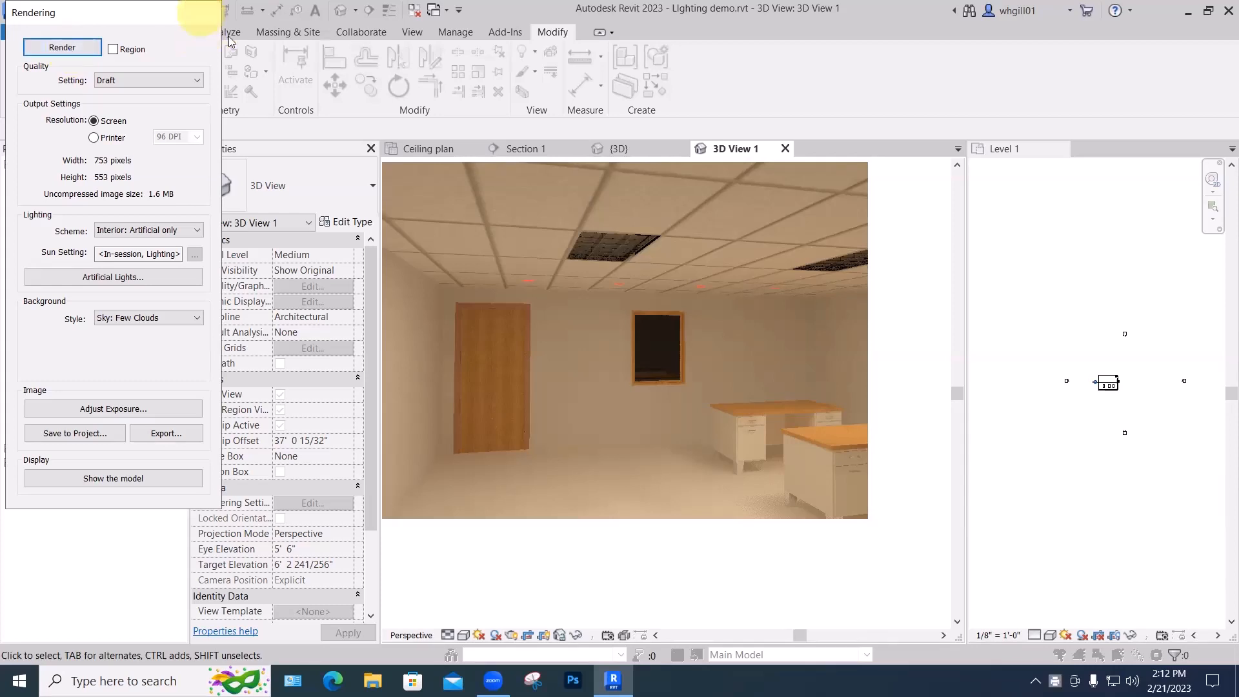
{"action": "left_click", "coordinate": [202, 13]}
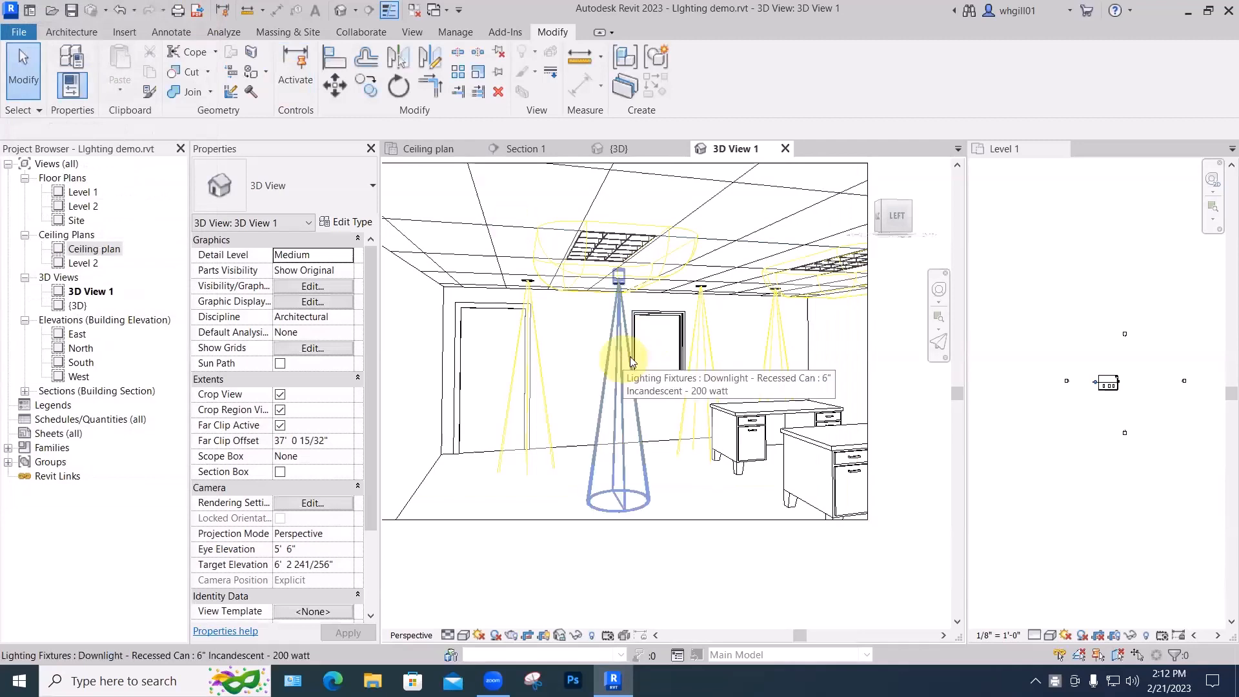
Search the project materials for glass and set the troffer light type's Diffuser Material to Glass, Red, High Luminance.
{"action": "left_click", "coordinate": [600, 249]}
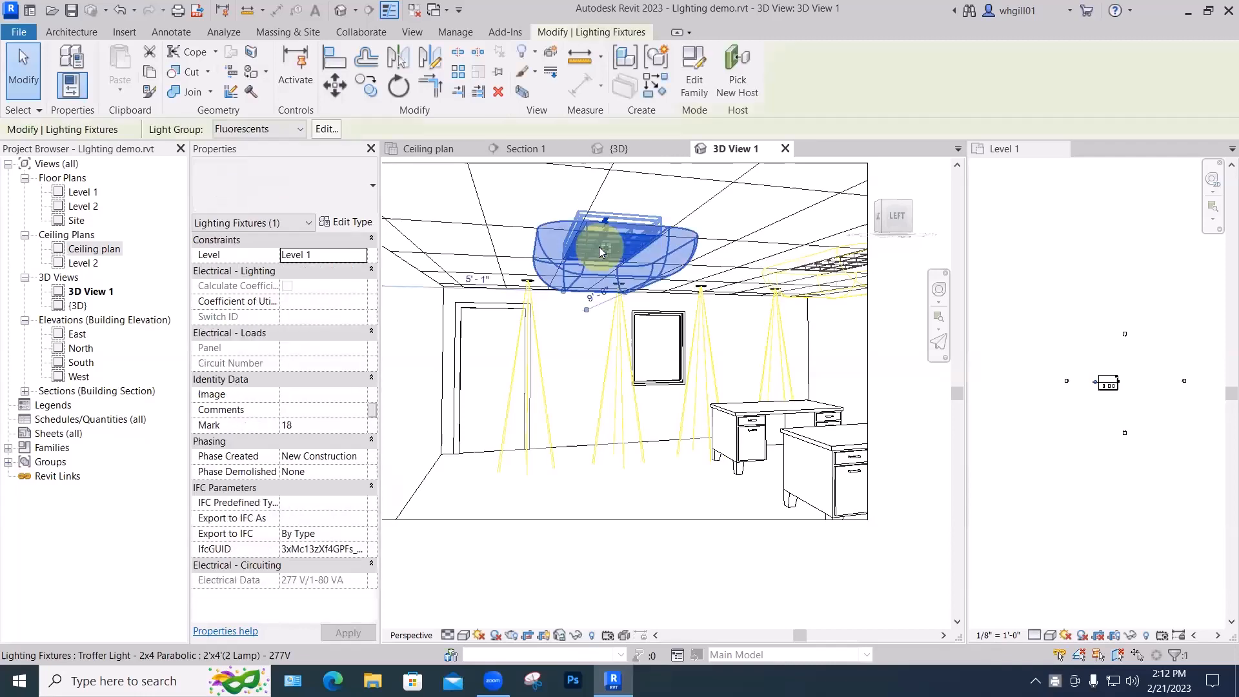
{"action": "left_click", "coordinate": [346, 223]}
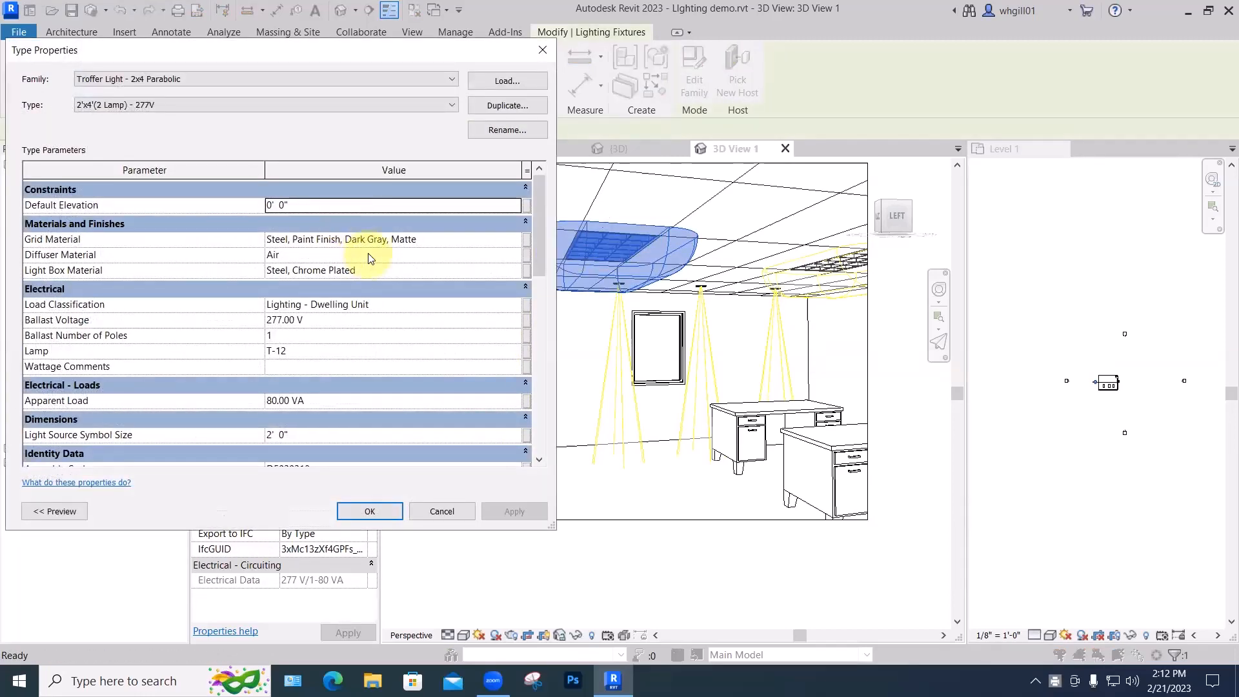
{"action": "left_click", "coordinate": [370, 253]}
{"action": "left_click", "coordinate": [515, 255]}
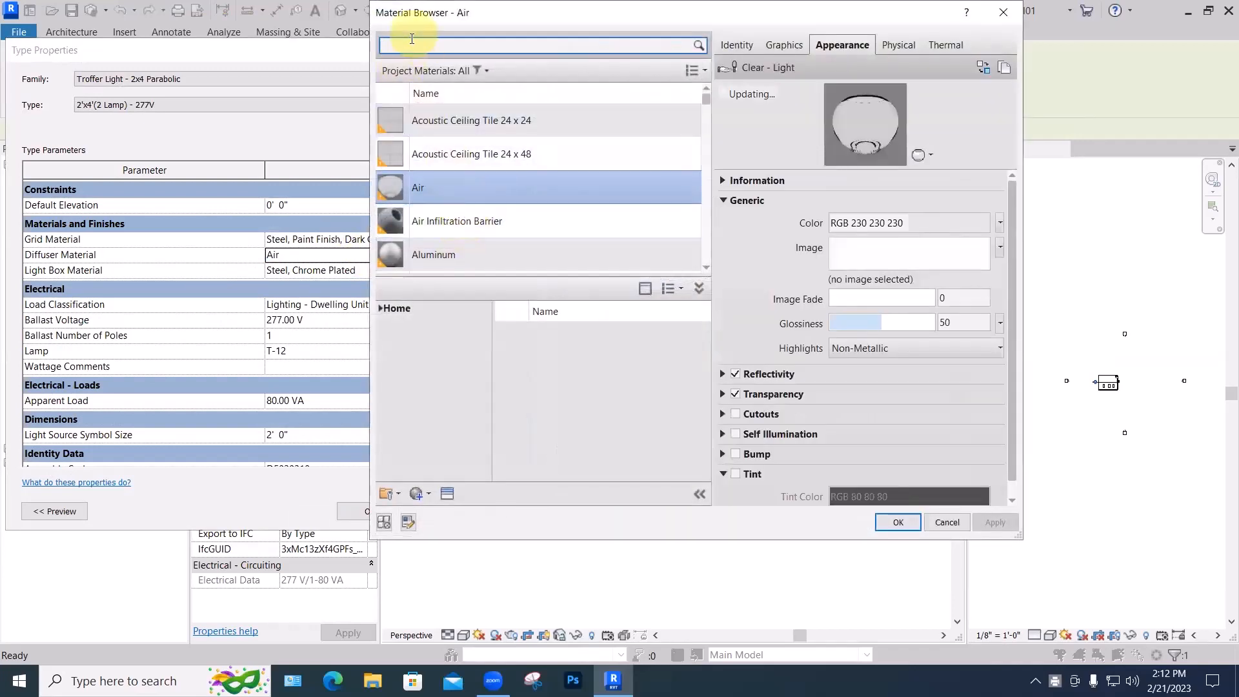
{"action": "type", "text": "glass"}
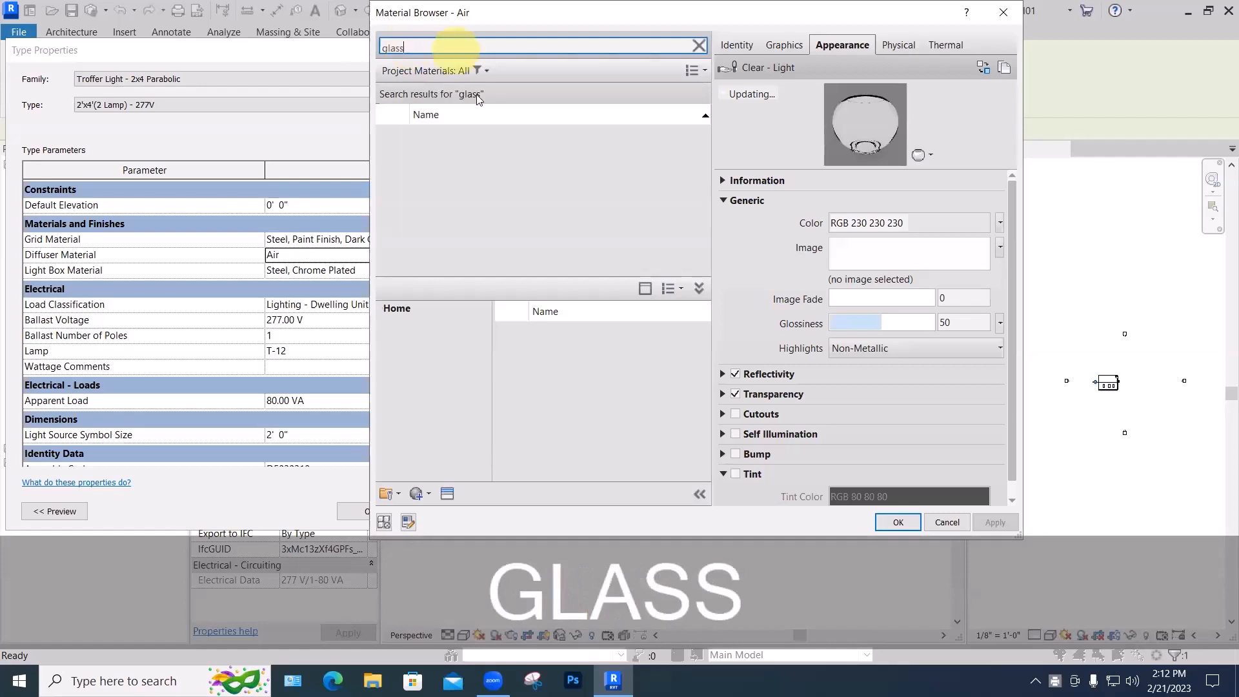
{"action": "left_click", "coordinate": [490, 243]}
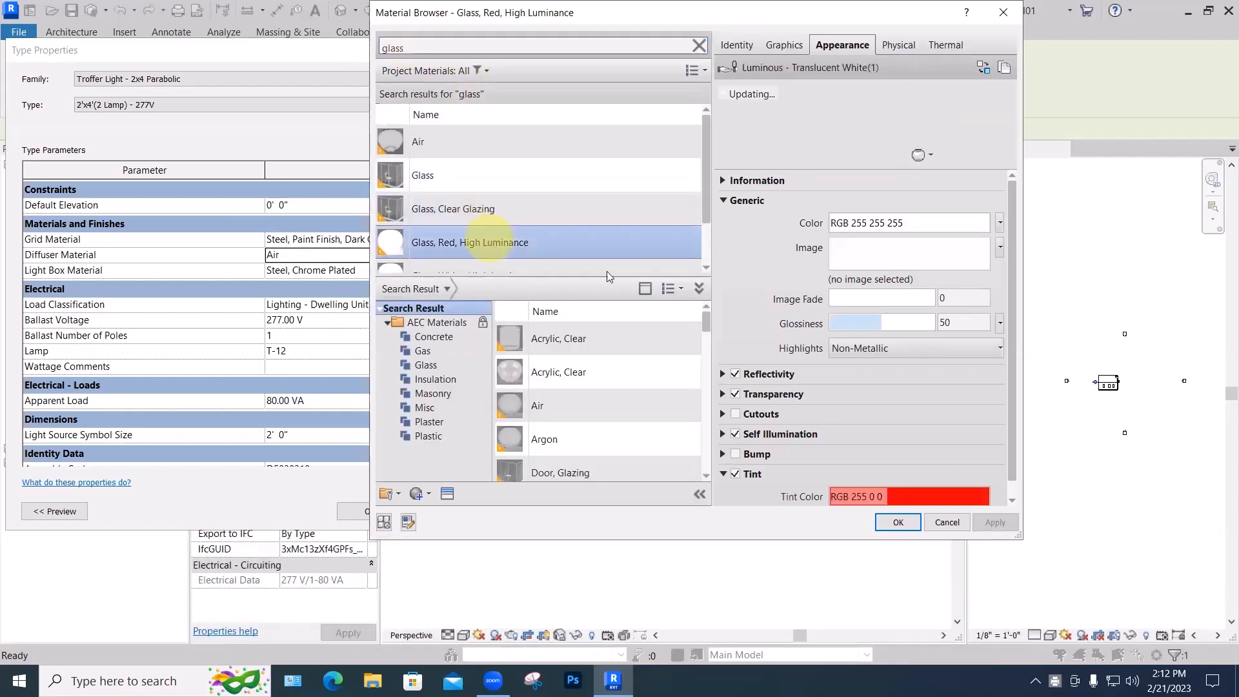
{"action": "left_click", "coordinate": [896, 522]}
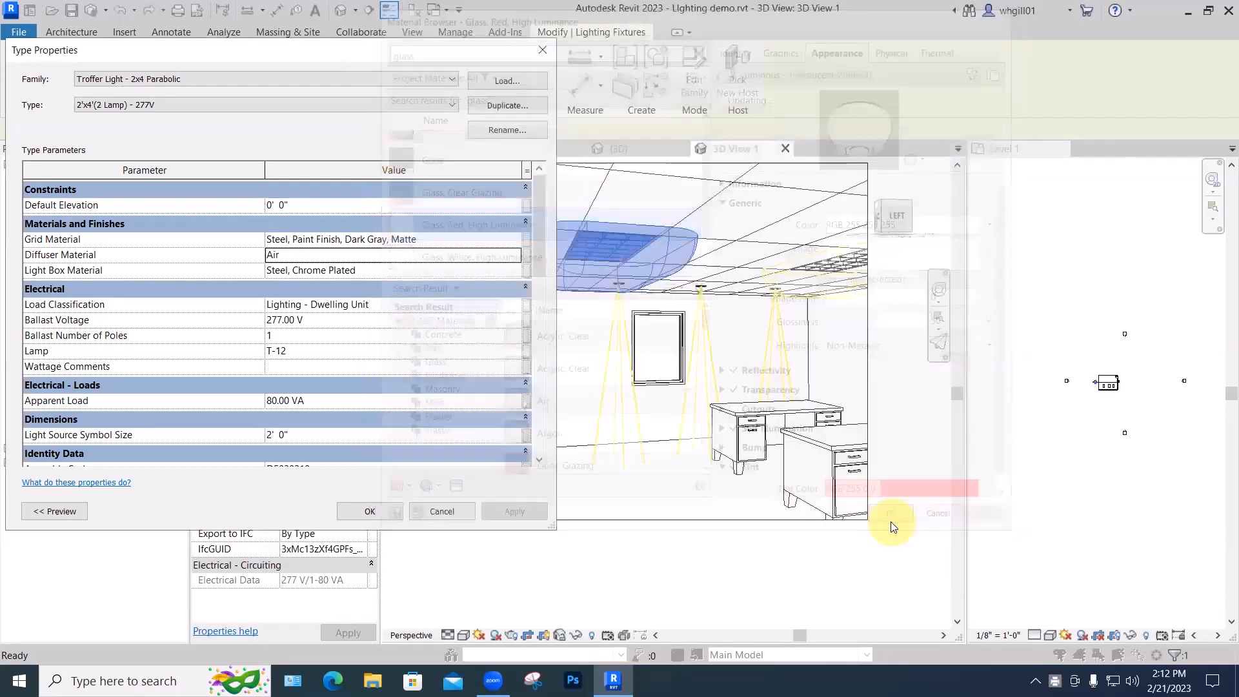
Set the troffer light type's Diffuser Material to Glass, White, High Luminance and close its type properties.
{"action": "left_click", "coordinate": [486, 255]}
{"action": "left_click", "coordinate": [515, 255]}
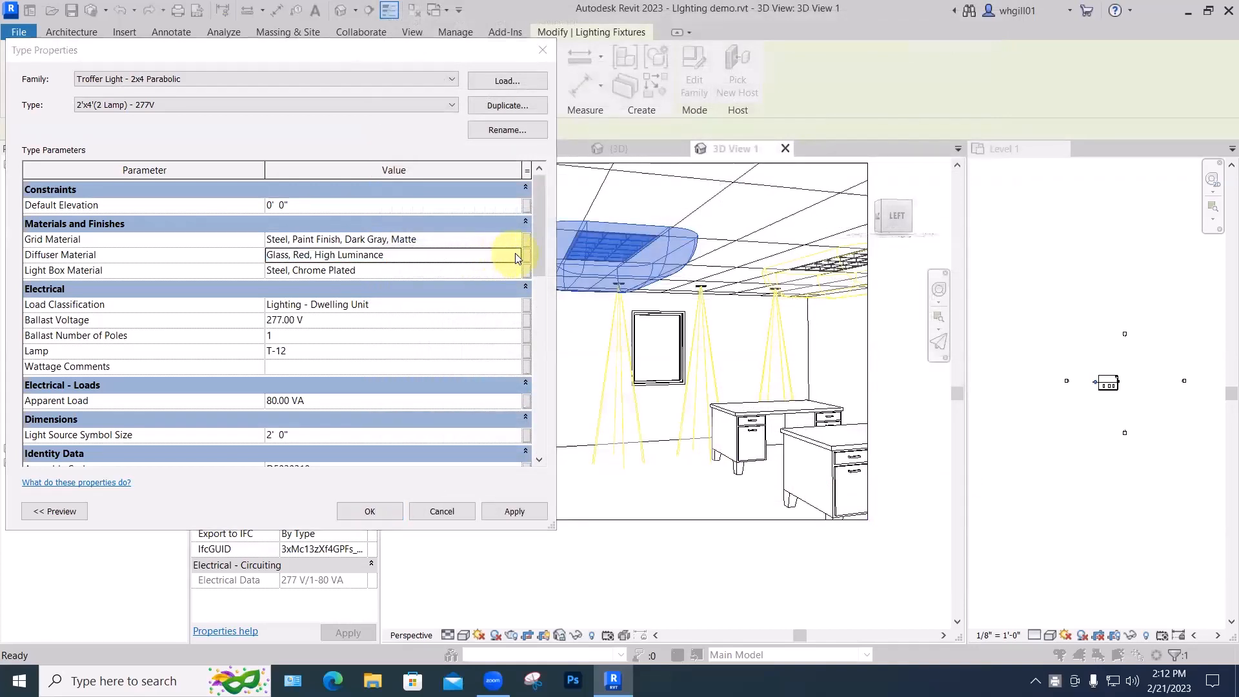
{"action": "left_click", "coordinate": [484, 223]}
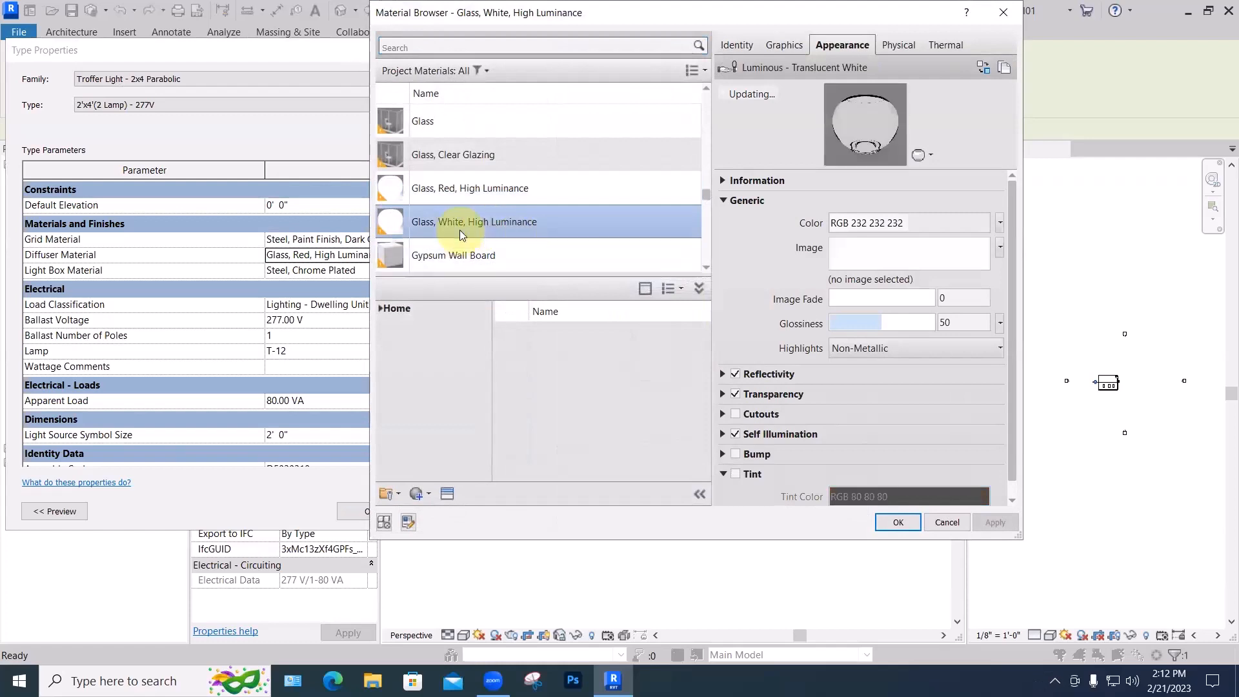
{"action": "left_click", "coordinate": [884, 524]}
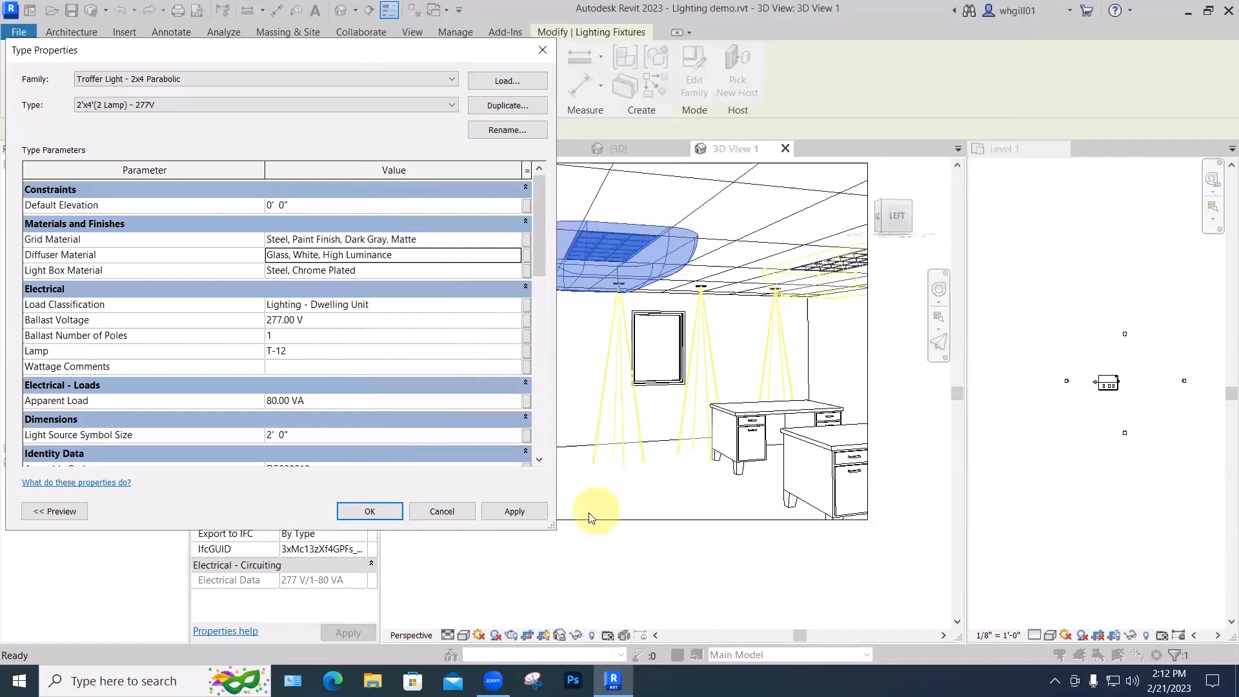
{"action": "left_click", "coordinate": [423, 511]}
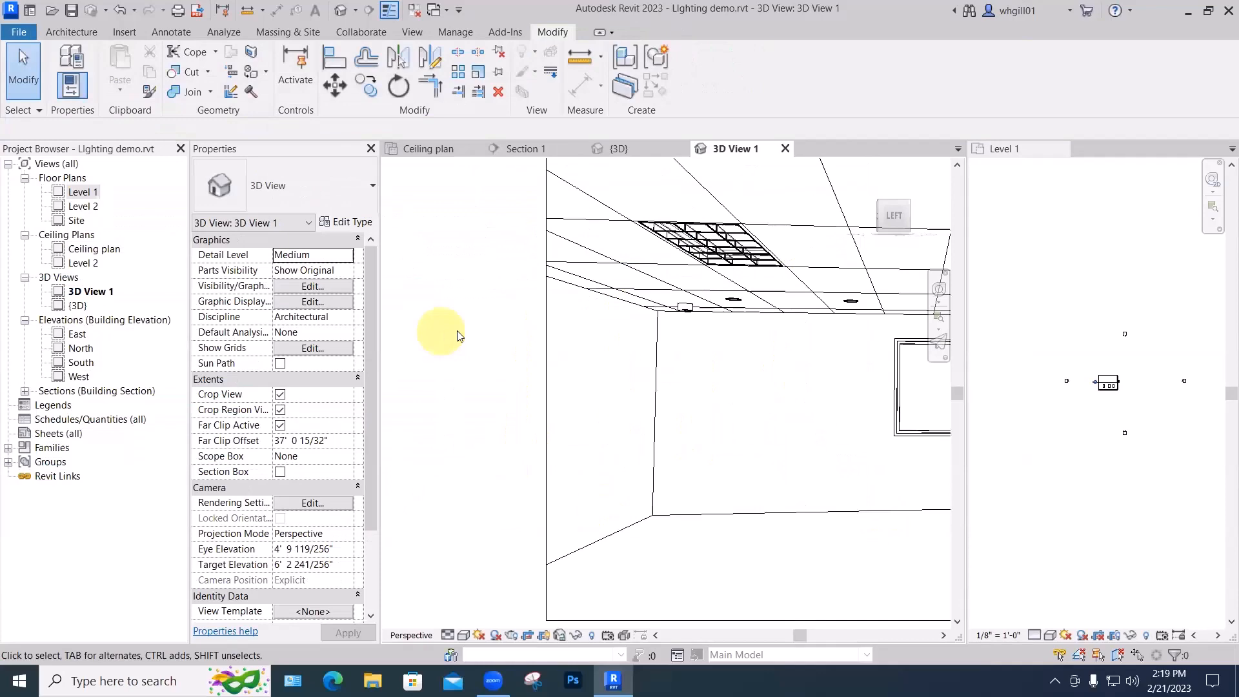
Switch to Microsoft Edge, open ies.org and go to the Browse Standards page.
{"action": "left_click", "coordinate": [333, 681]}
{"action": "left_click", "coordinate": [317, 62]}
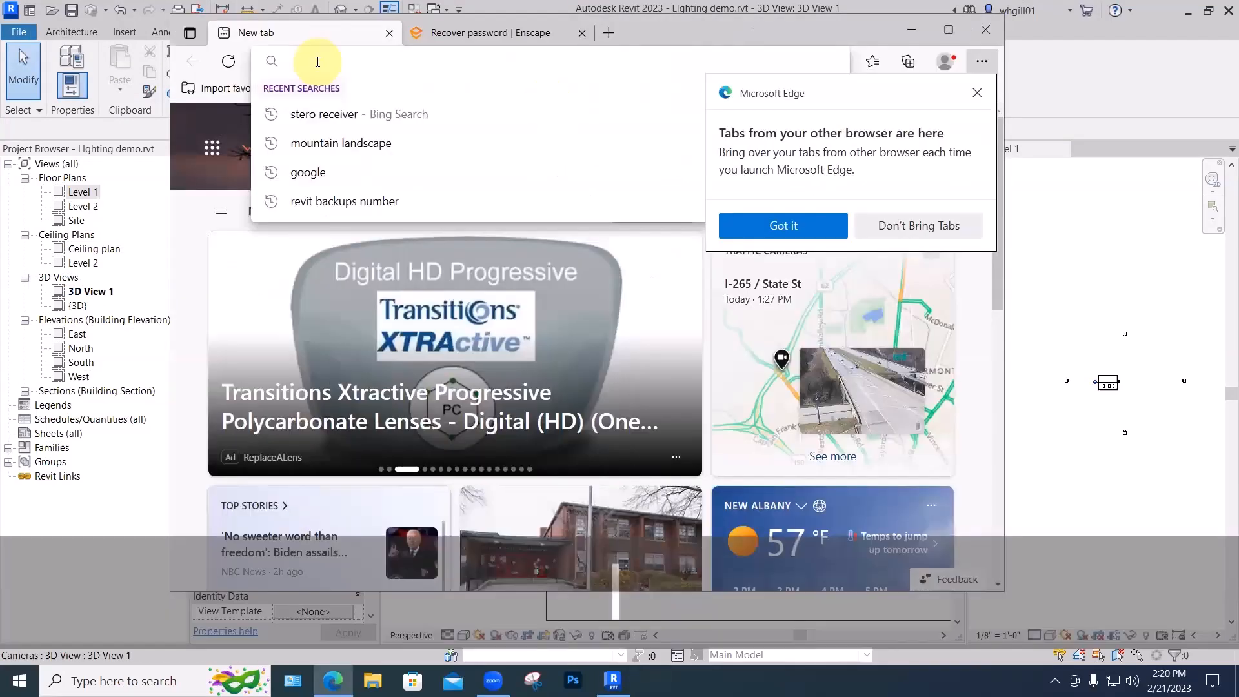
{"action": "type", "text": "ies.org"}
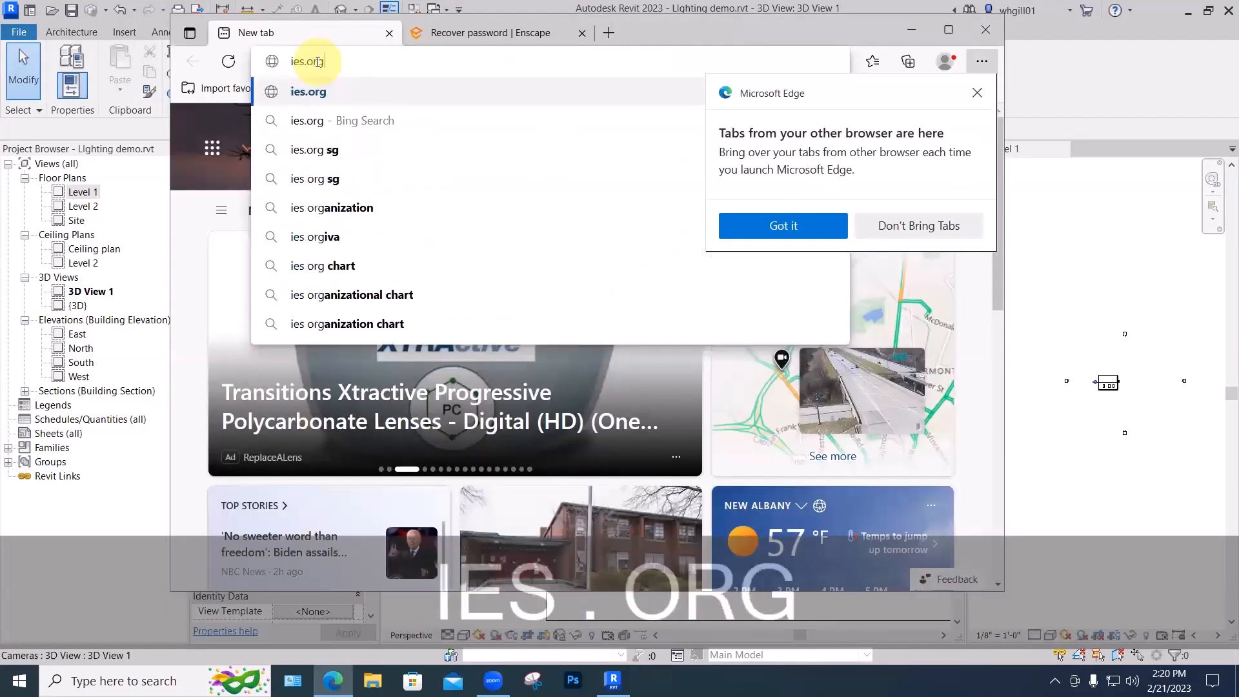
{"action": "key", "text": "Return"}
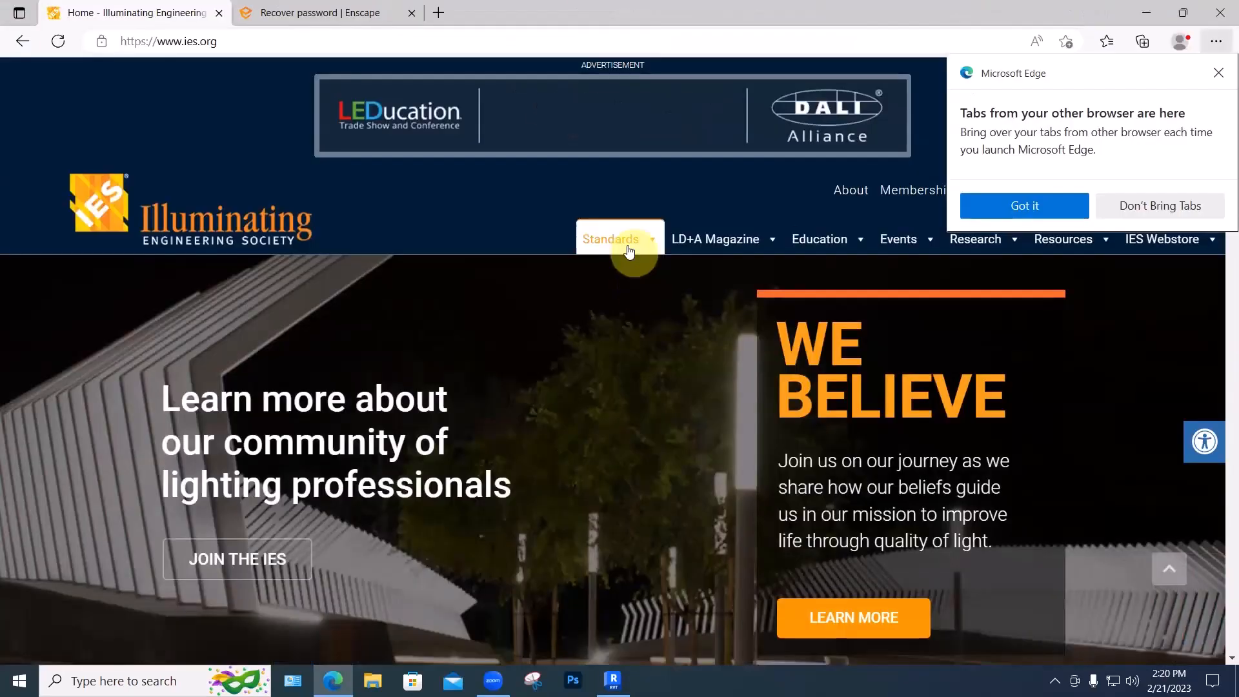
{"action": "mouse_move", "coordinate": [625, 243]}
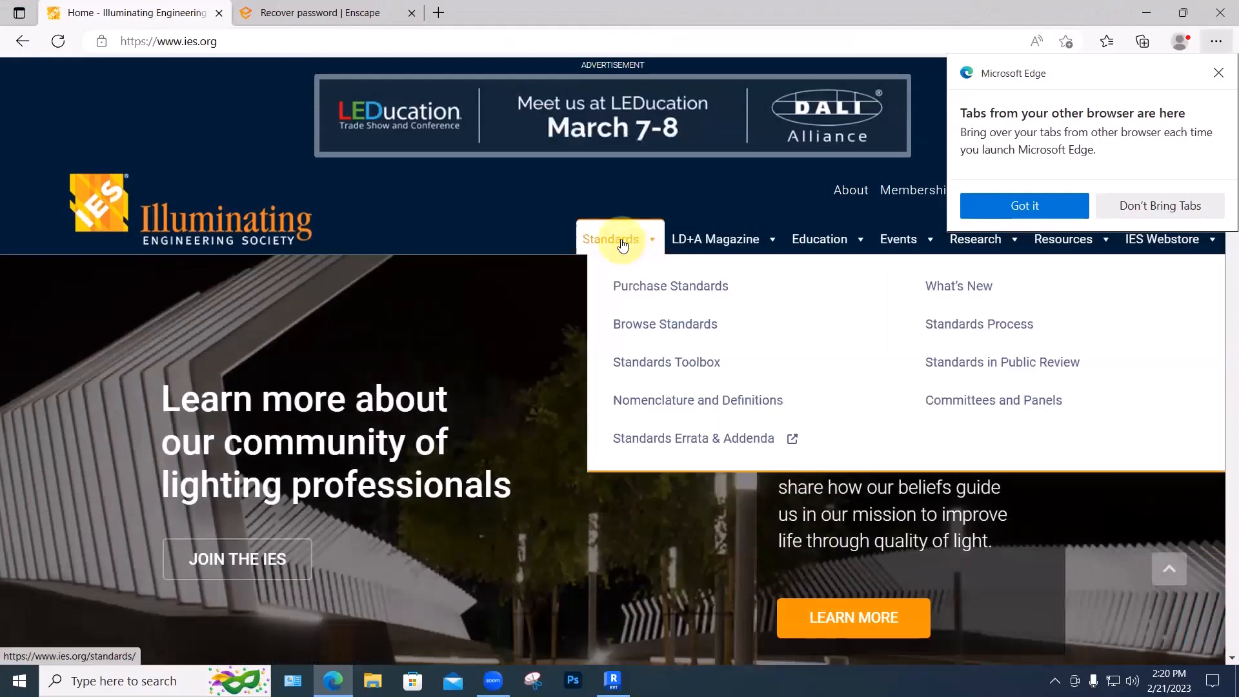
{"action": "left_click", "coordinate": [645, 325]}
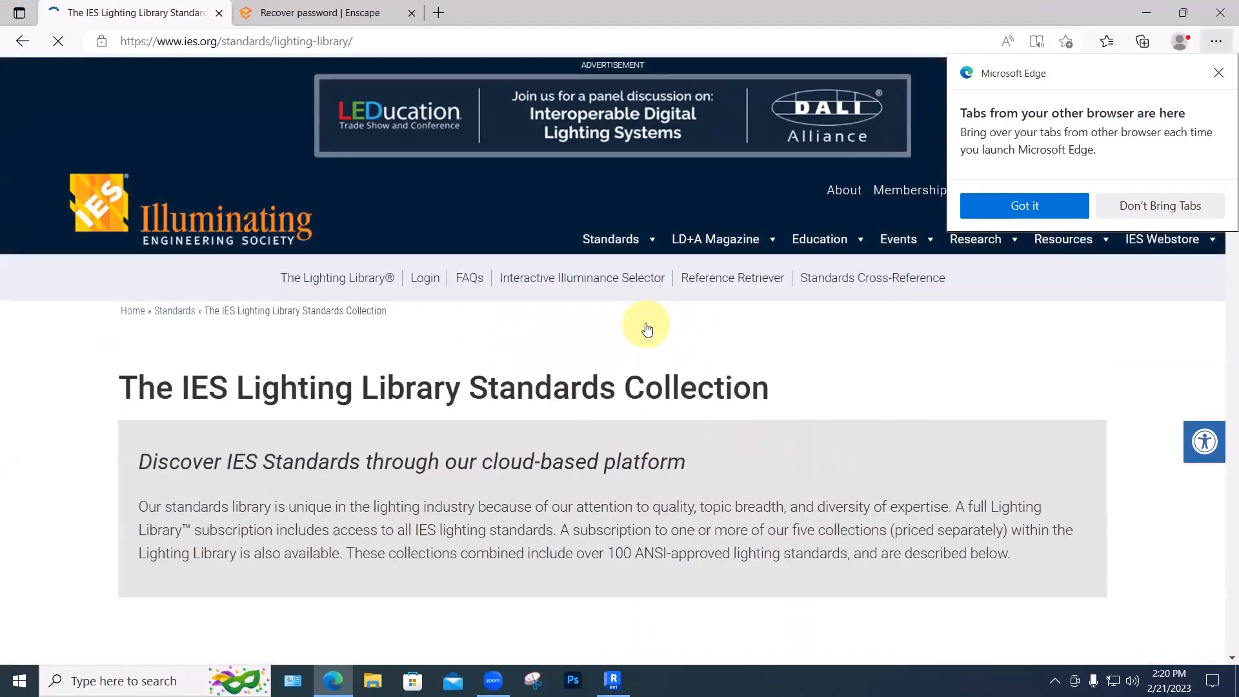
Review the documents listed in the Lighting Applications Standards Collection, close the browser and return to Revit.
{"action": "scroll", "coordinate": [646, 328], "scroll_direction": "down", "scroll_amount": 3}
{"action": "scroll", "coordinate": [644, 328], "scroll_direction": "down", "scroll_amount": 5}
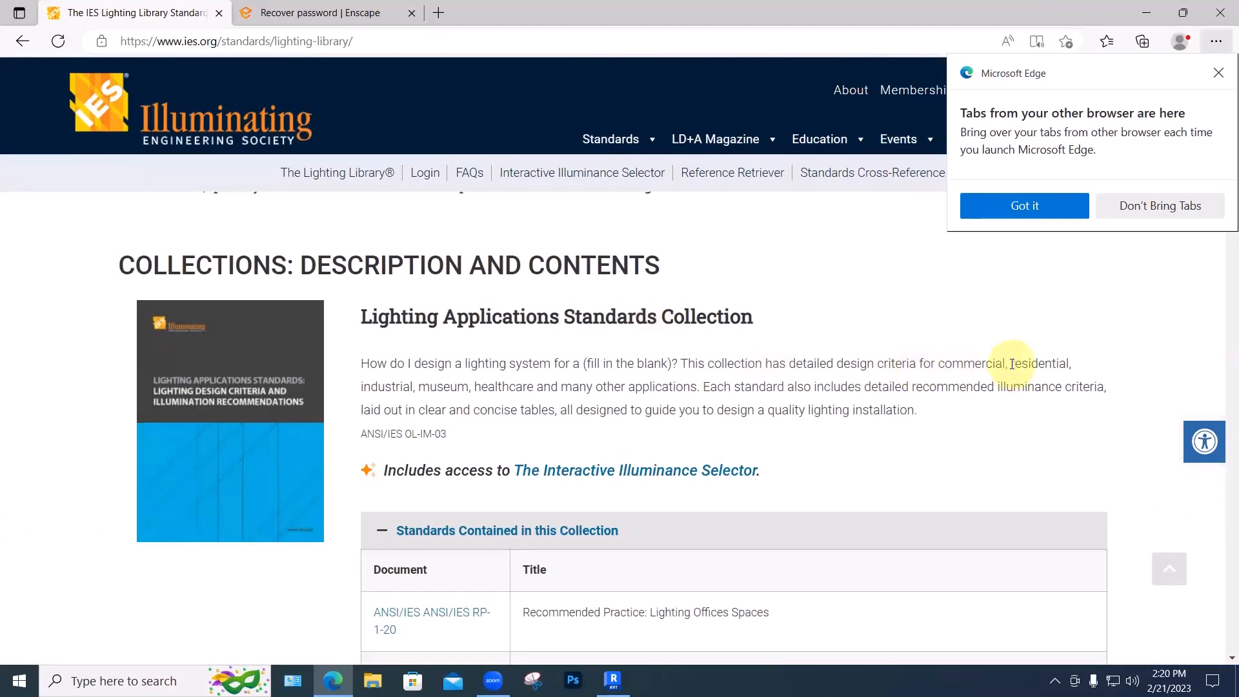
{"action": "scroll", "coordinate": [791, 210], "scroll_direction": "down", "scroll_amount": 5}
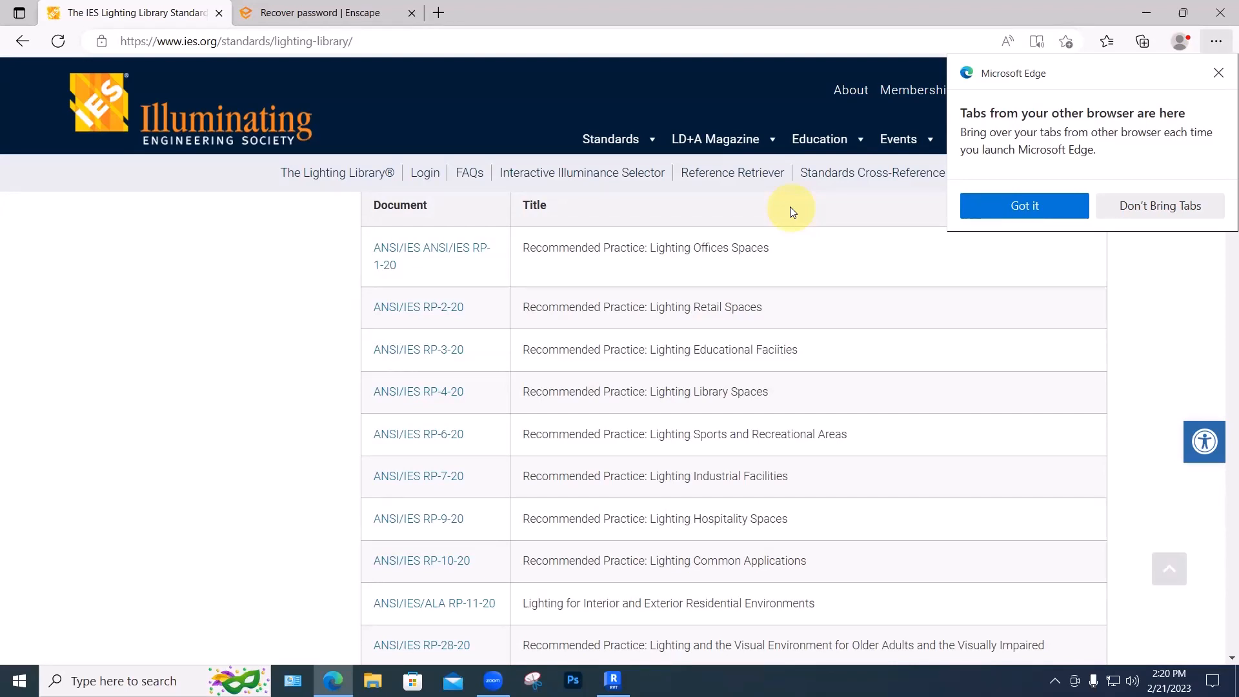
{"action": "left_click", "coordinate": [1219, 12]}
{"action": "left_click", "coordinate": [1219, 14]}
Start a cloud rendering of 3D View 1 with output type Illuminance and Medium (1 Mega Pixel) image size.
{"action": "scroll", "coordinate": [786, 256], "scroll_direction": "down", "scroll_amount": 4}
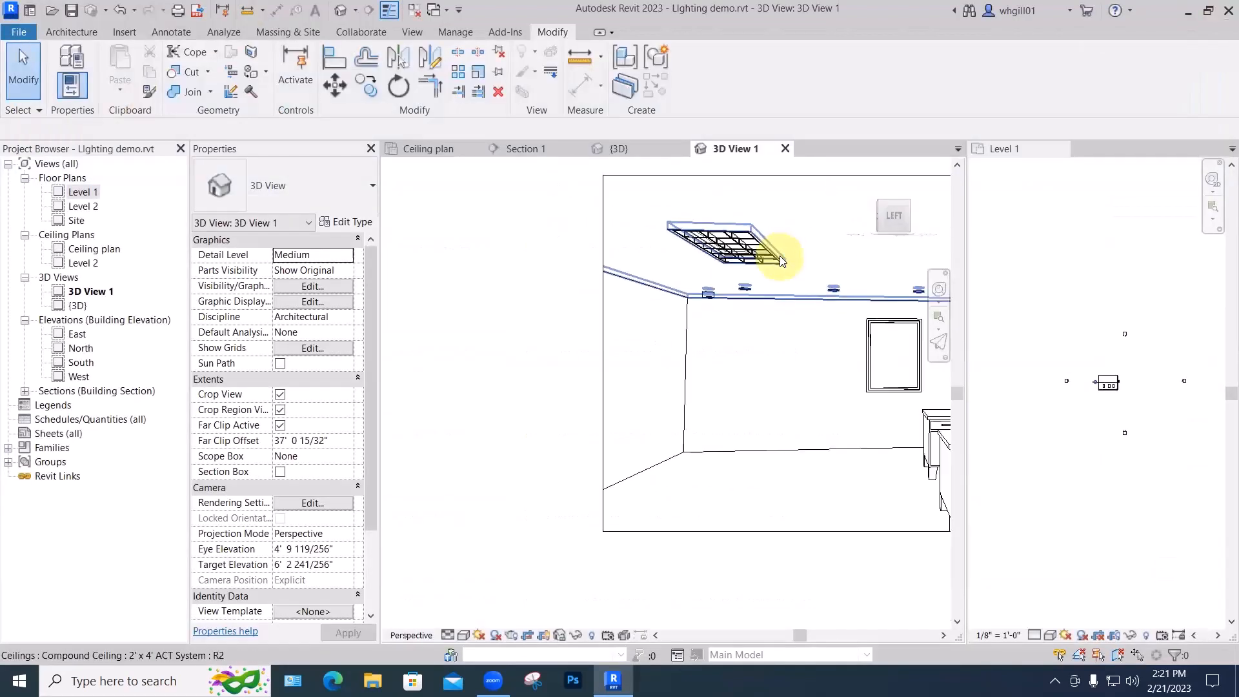
{"action": "middle_click_drag", "start_coordinate": [797, 343], "coordinate": [664, 347]}
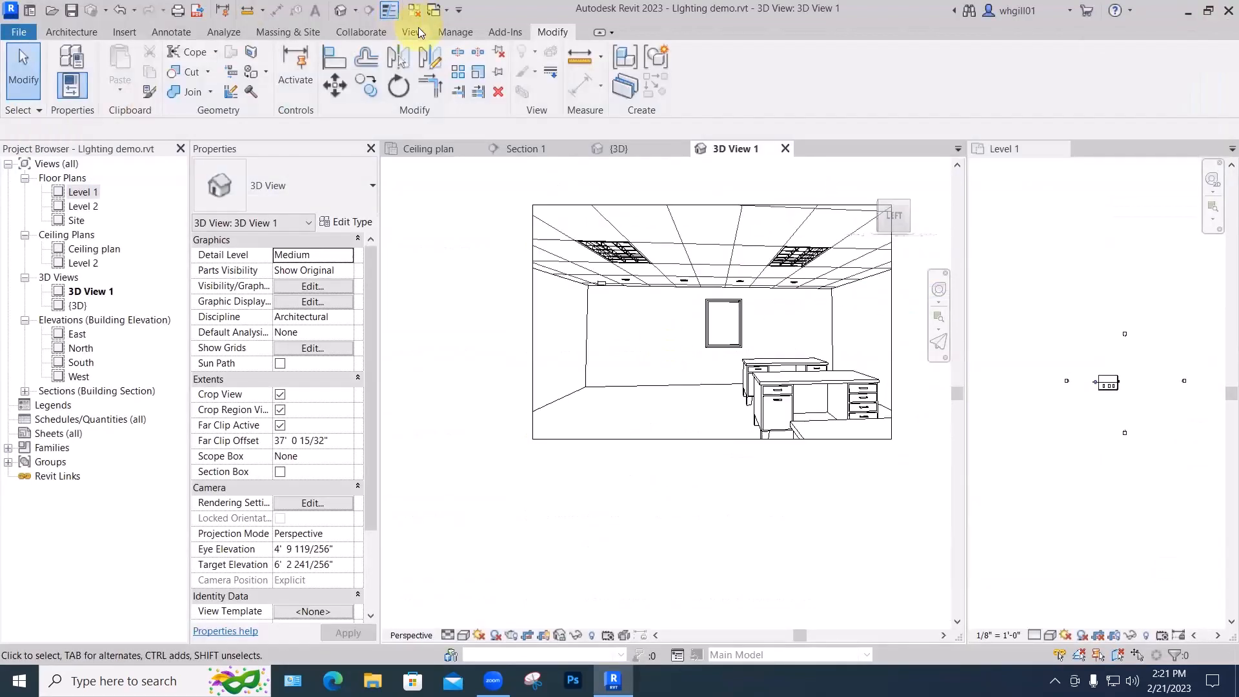
{"action": "left_click", "coordinate": [415, 32]}
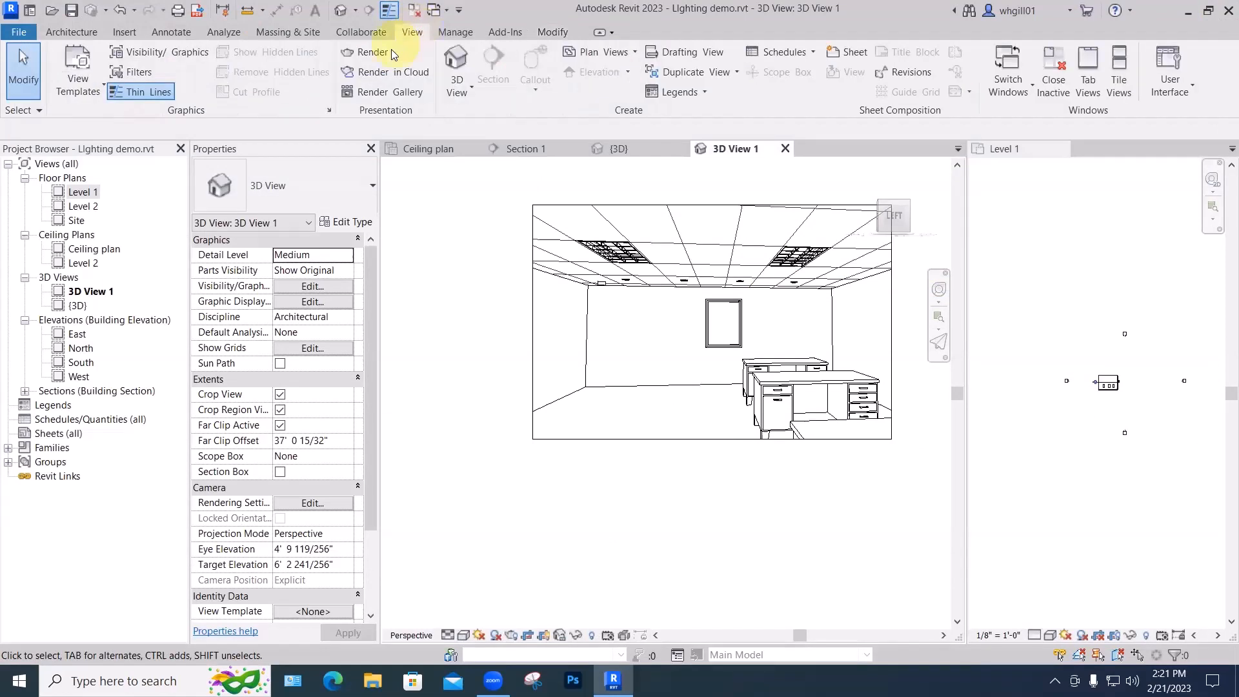
{"action": "left_click", "coordinate": [376, 71]}
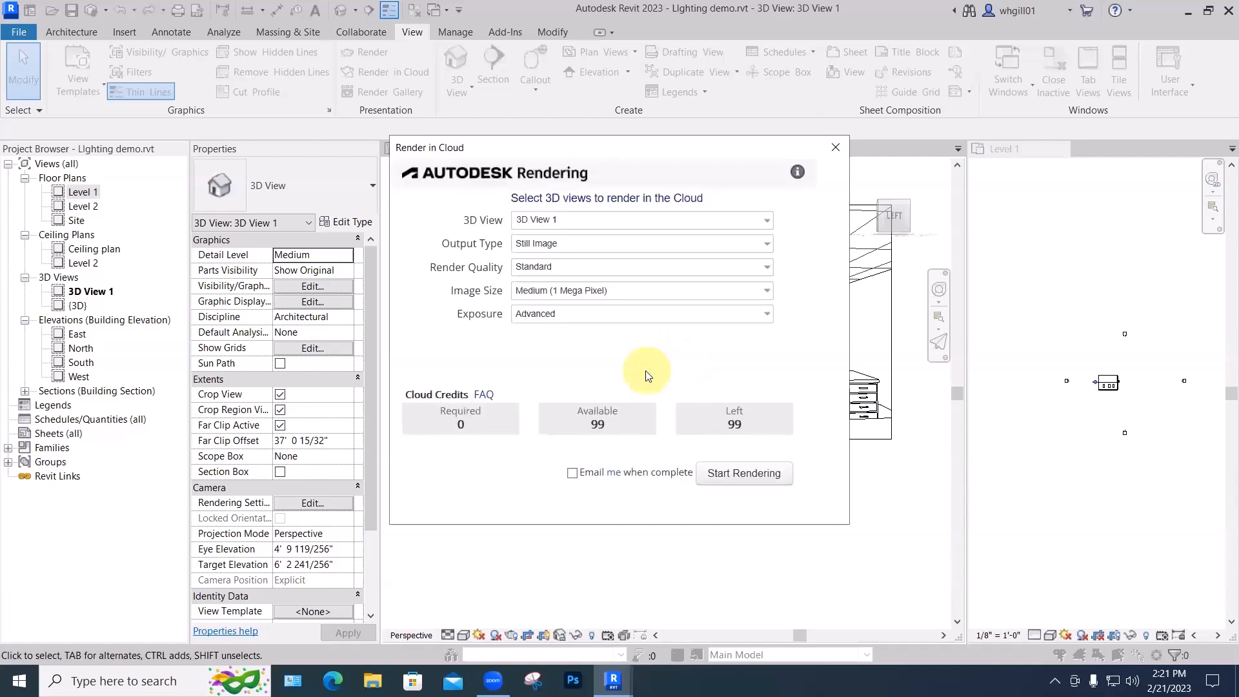
{"action": "left_click", "coordinate": [568, 244]}
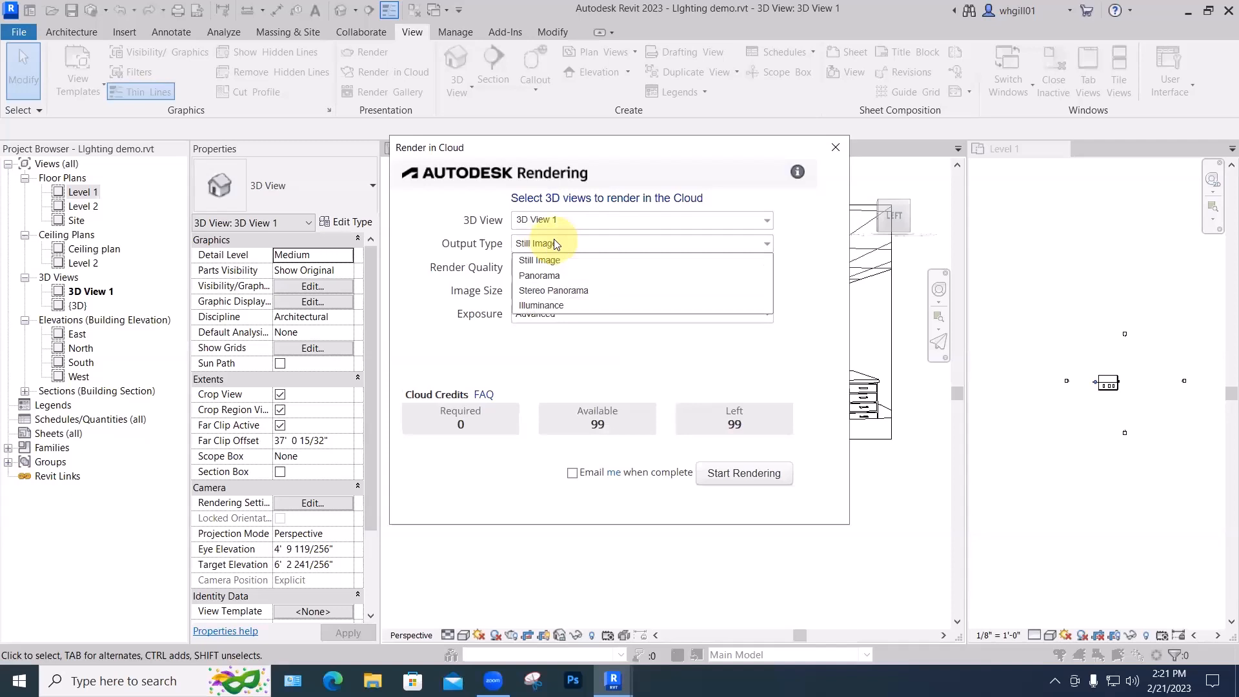
{"action": "left_click", "coordinate": [549, 305]}
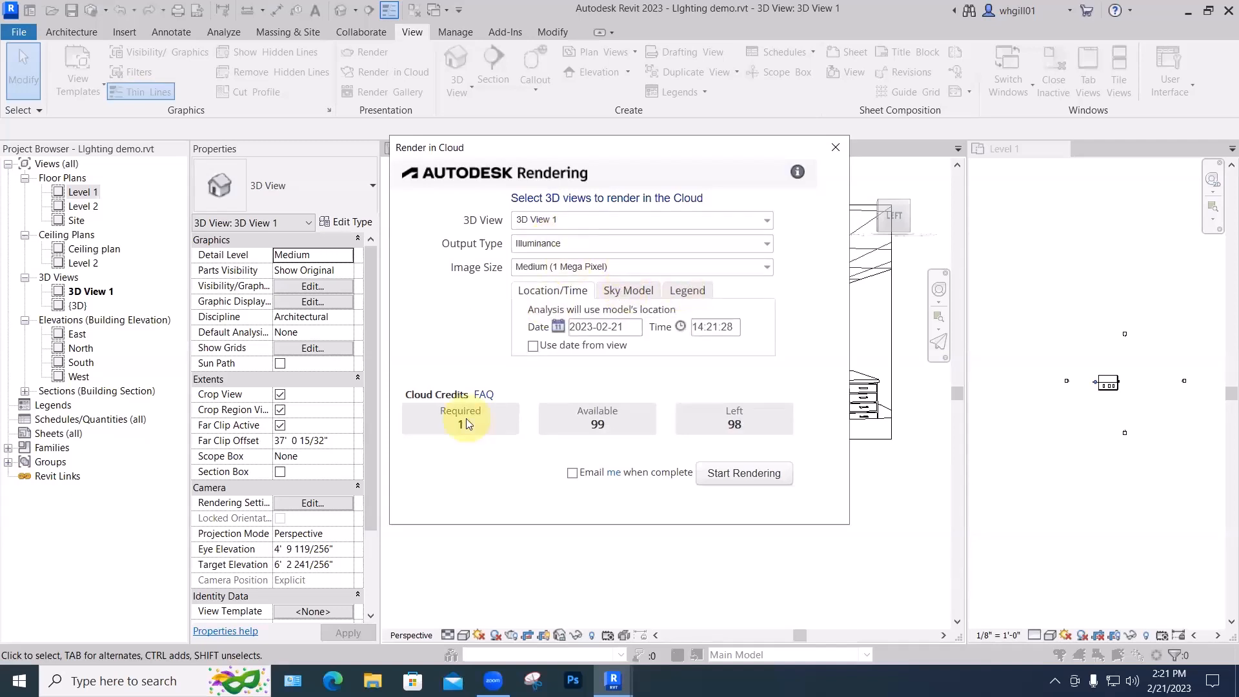
{"action": "left_click", "coordinate": [738, 477]}
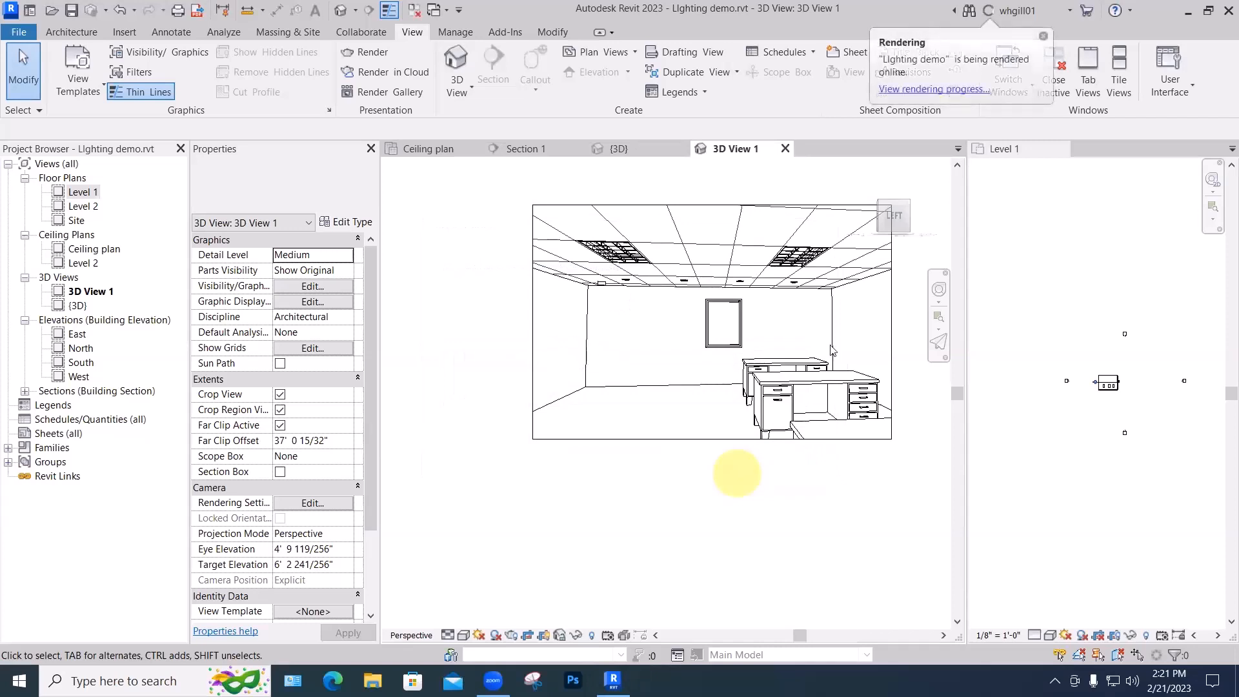
View the online rendering progress, look through the rendered projects and open the LIghting demo.rvt project.
{"action": "left_click", "coordinate": [916, 90]}
{"action": "mouse_move", "coordinate": [102, 348]}
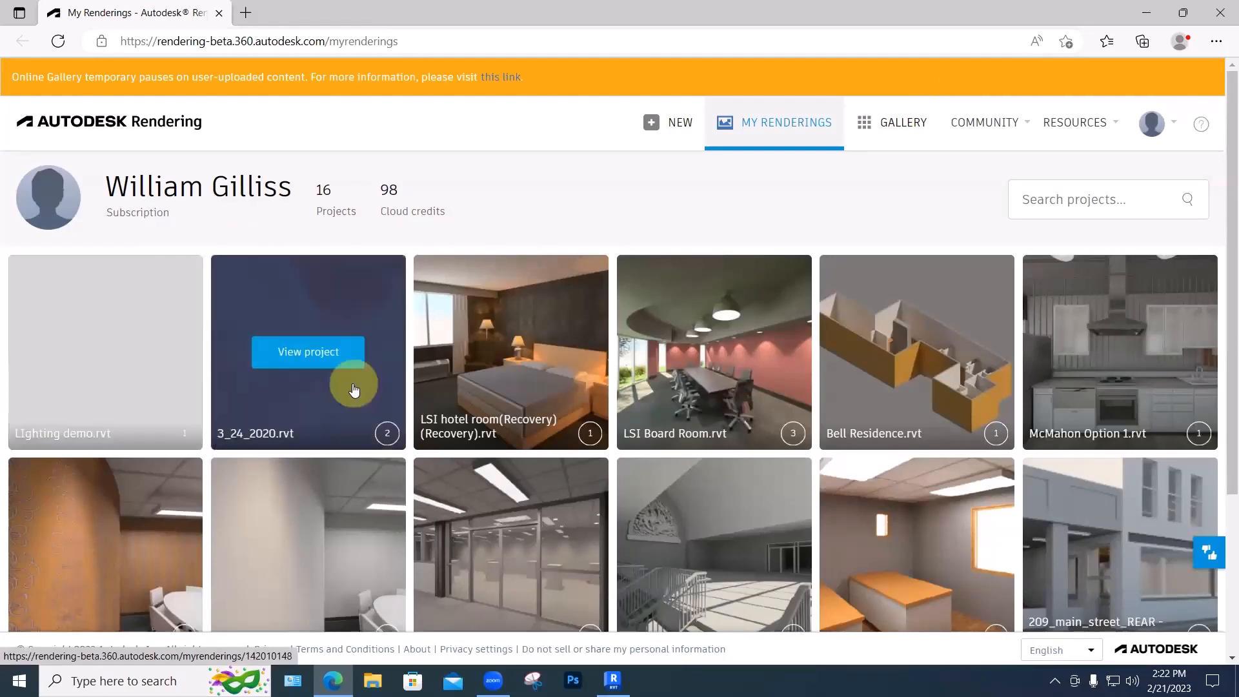
{"action": "scroll", "coordinate": [354, 387], "scroll_direction": "down", "scroll_amount": 4}
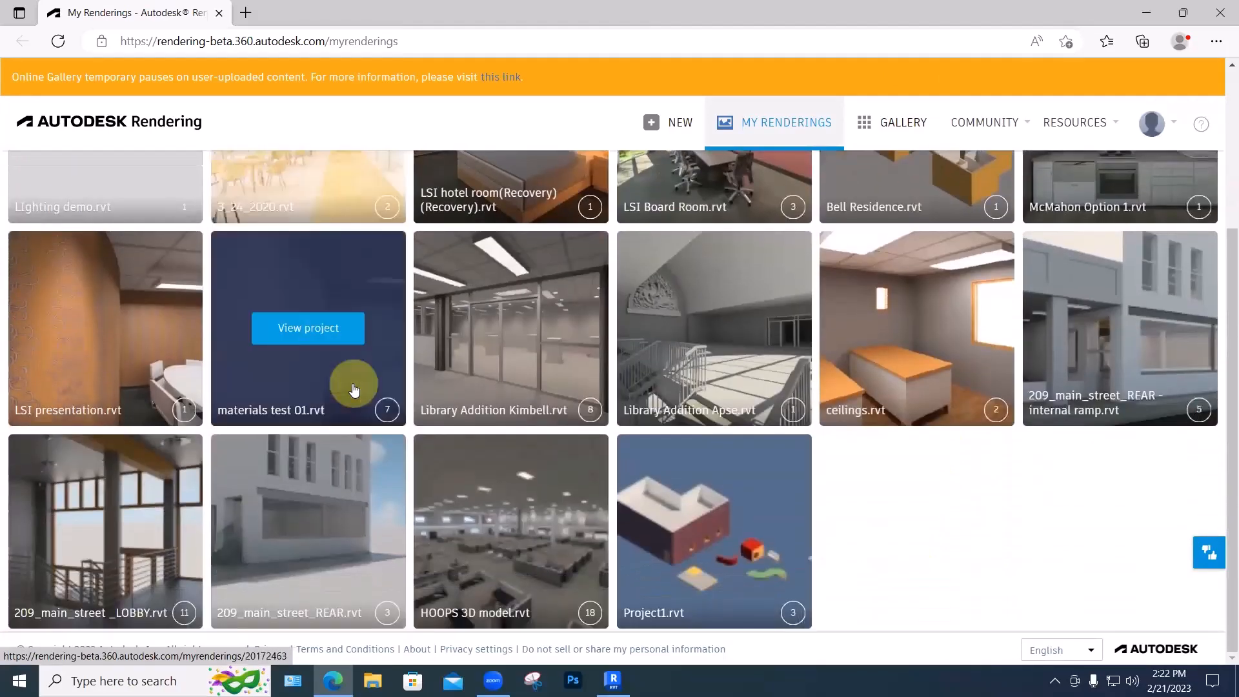
{"action": "scroll", "coordinate": [333, 378], "scroll_direction": "up", "scroll_amount": 4}
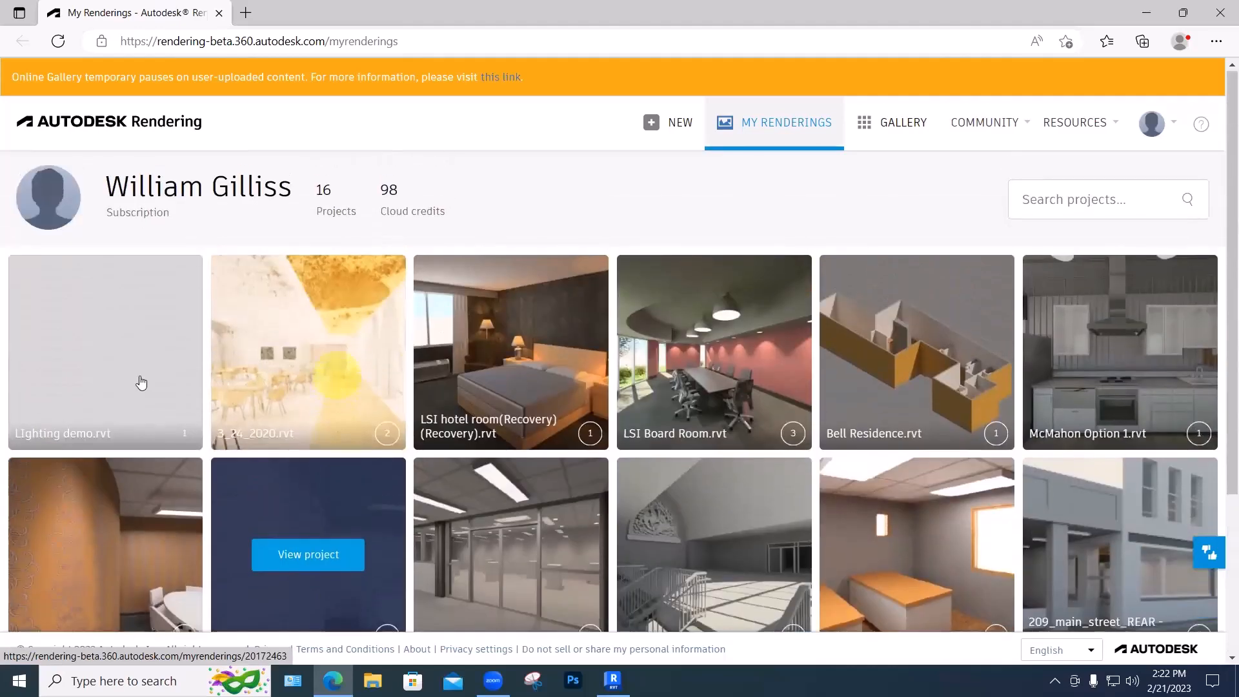
{"action": "mouse_move", "coordinate": [112, 381]}
{"action": "left_click", "coordinate": [107, 354]}
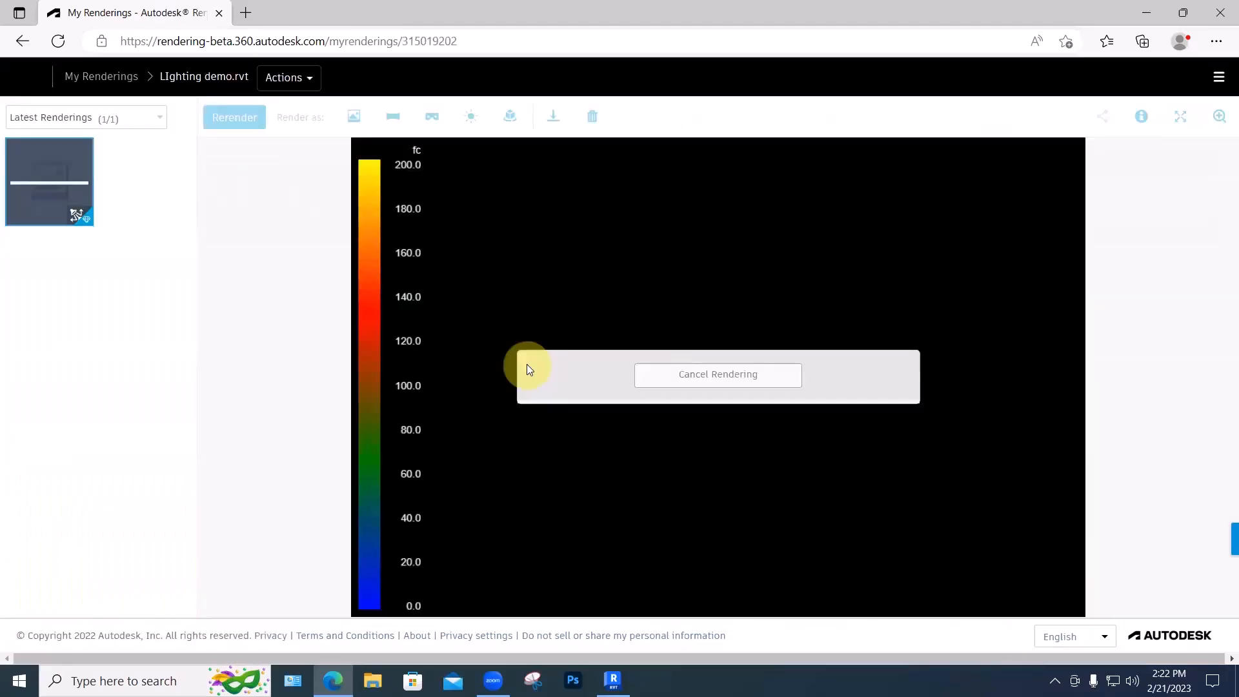